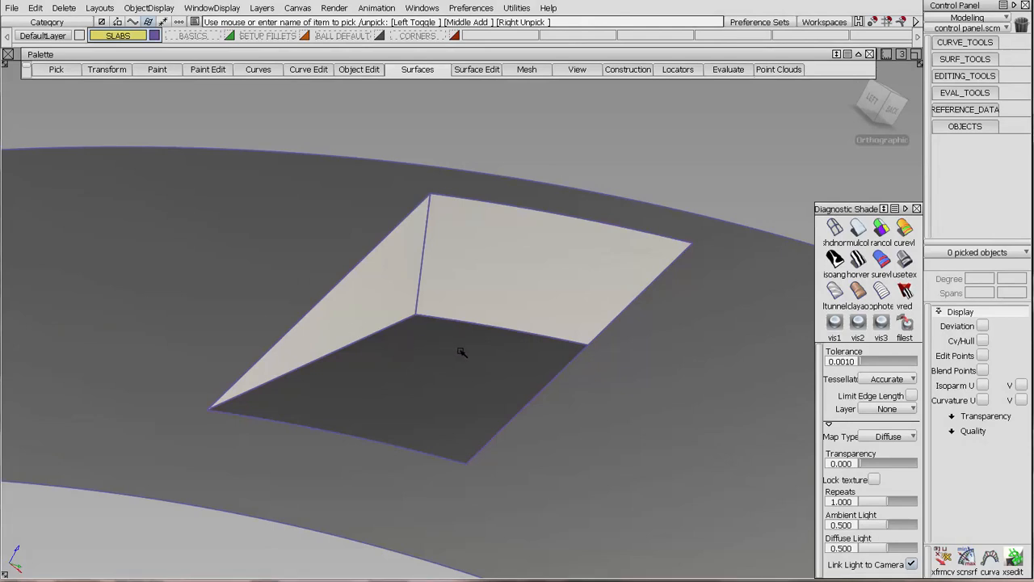
Inspect the unfilleted pocket, and display the BASICS layer in place of SLABS with the filleted pocket shaded.
left_click_drag(397, 296, 549, 383, "alt+shift")
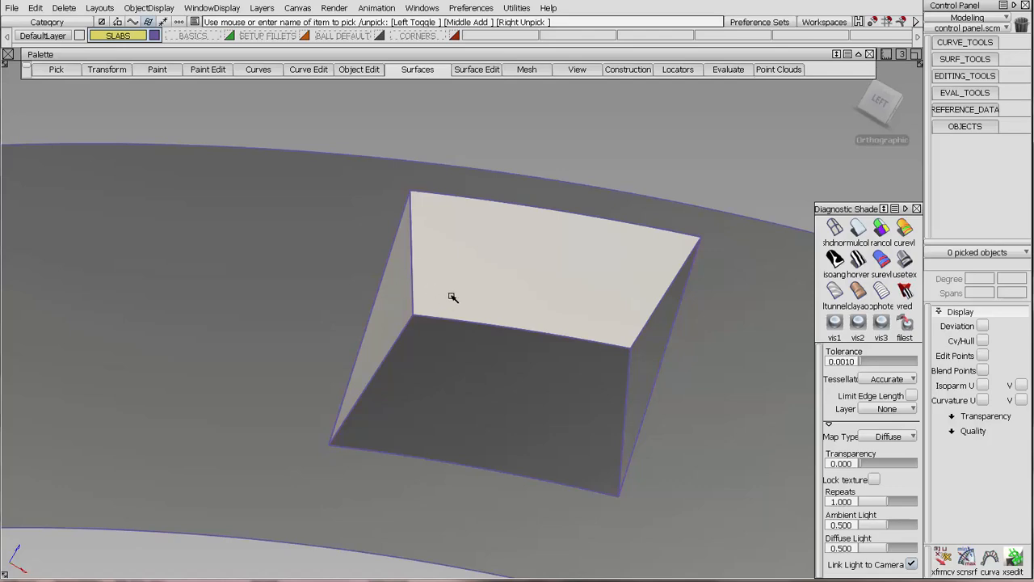
left_click_drag(474, 303, 453, 286, "alt+shift")
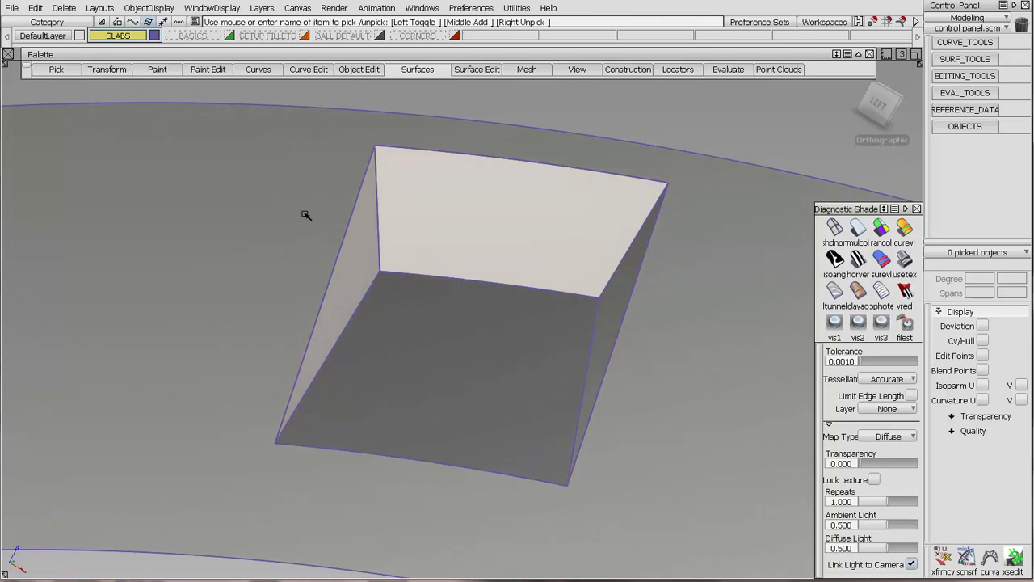
left_click(202, 38)
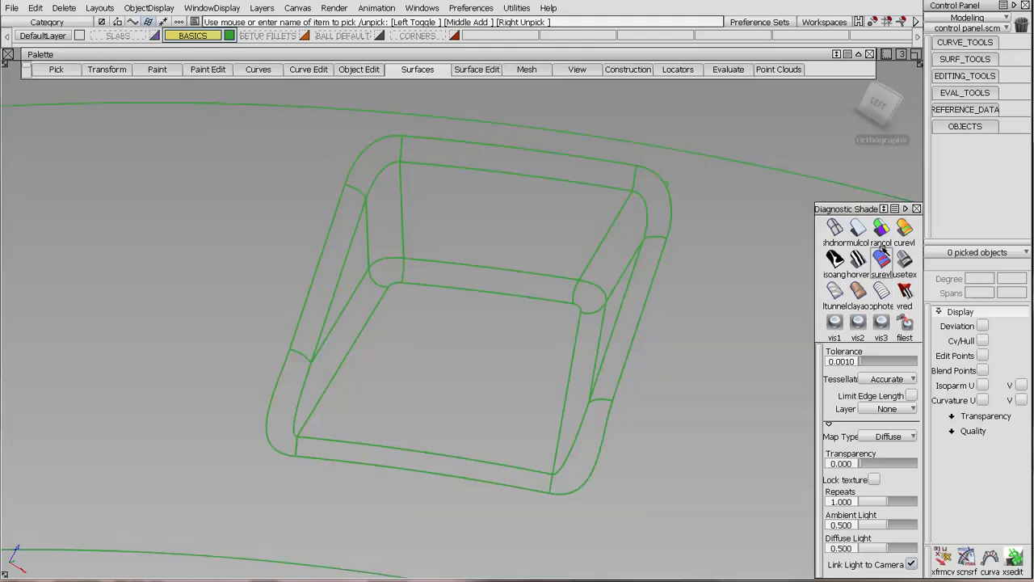
left_click(903, 259)
Open the construction history of the pocket's round and examine the radii assigned to its edges.
left_click_drag(440, 130, 438, 161, "ctrl+shift")
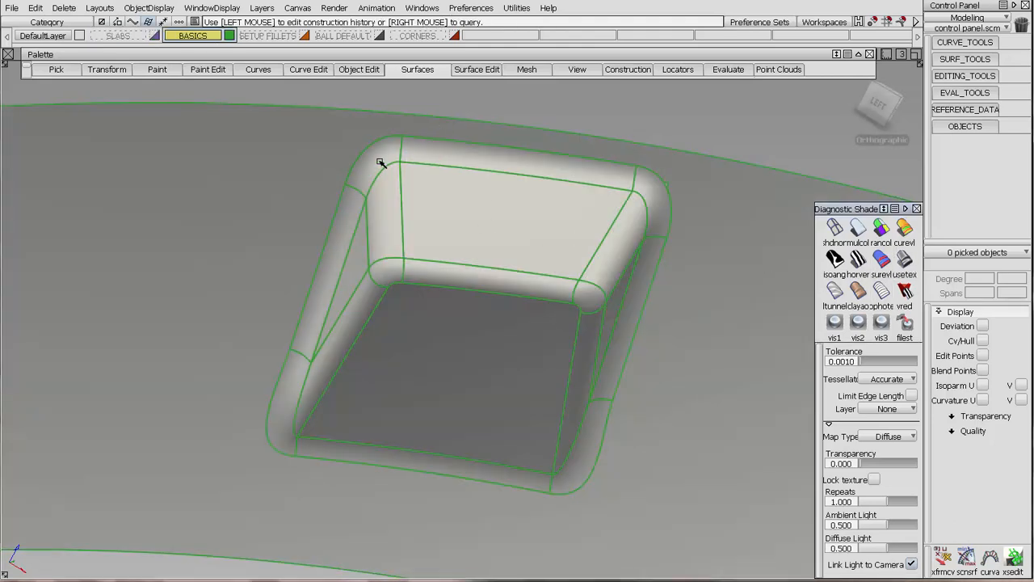
left_click(380, 162)
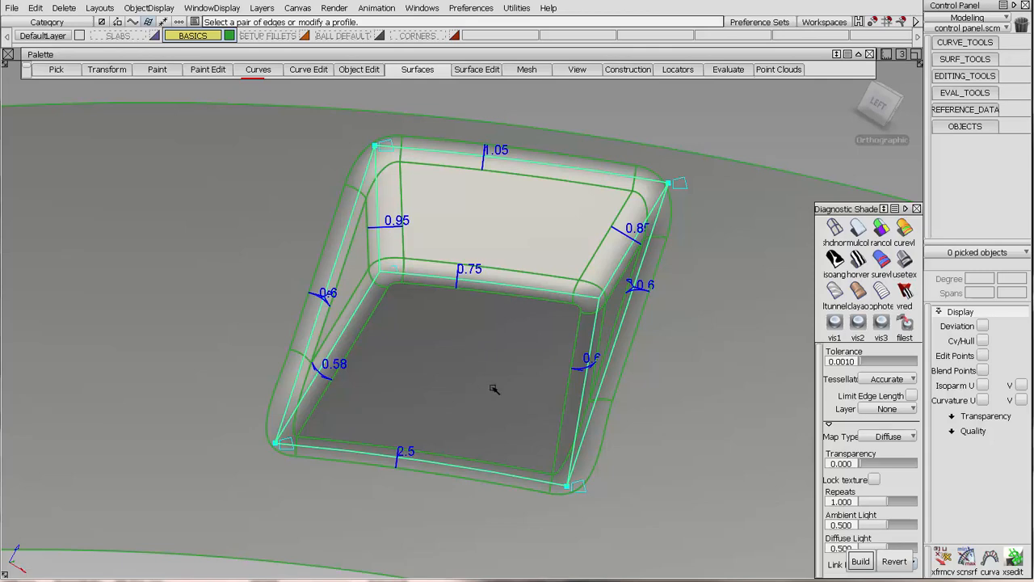
left_click_drag(494, 389, 460, 356, "alt+shift")
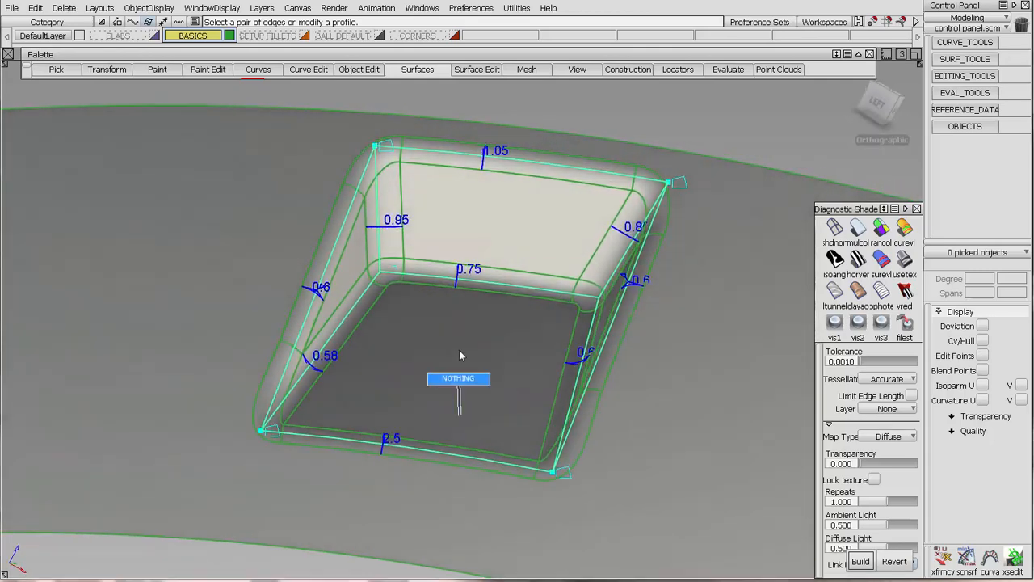
left_click_drag(398, 279, 460, 357, "alt+shift")
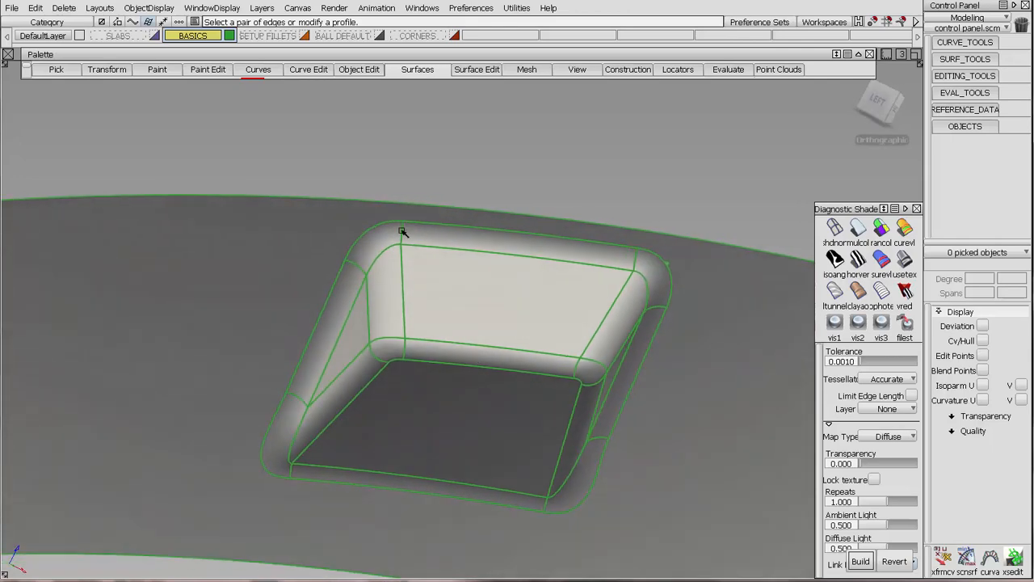
Pick the pocket's round surfaces and display their CVs and hulls to compare the fillets with the corner patches.
left_click_drag(401, 230, 401, 257, "ctrl+shift")
left_click(396, 238)
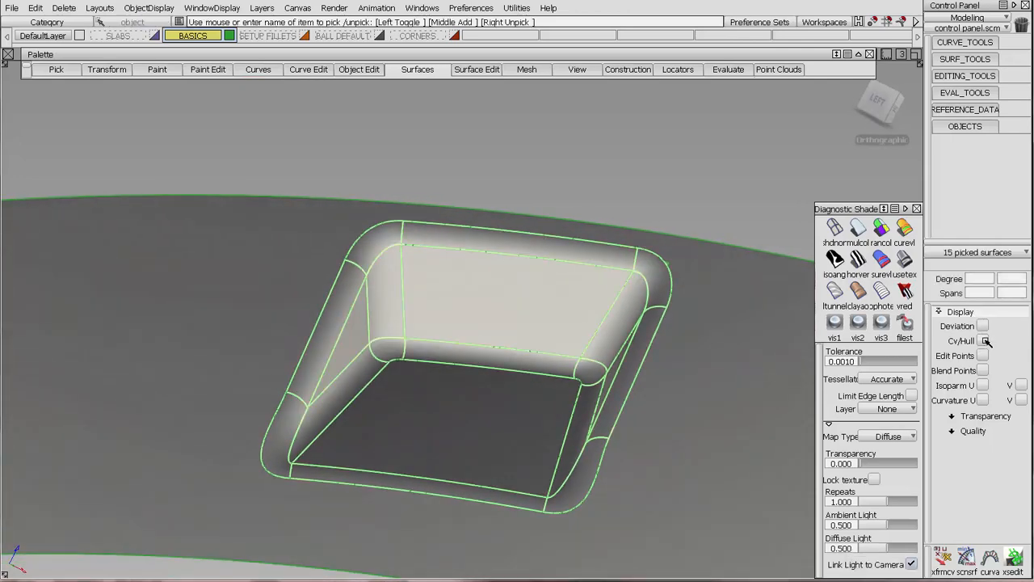
left_click(982, 340)
left_click_drag(388, 427, 381, 355, "ctrl+shift")
left_click_drag(349, 319, 361, 350, "alt+shift")
middle_click_drag(360, 349, 418, 300, "alt+shift")
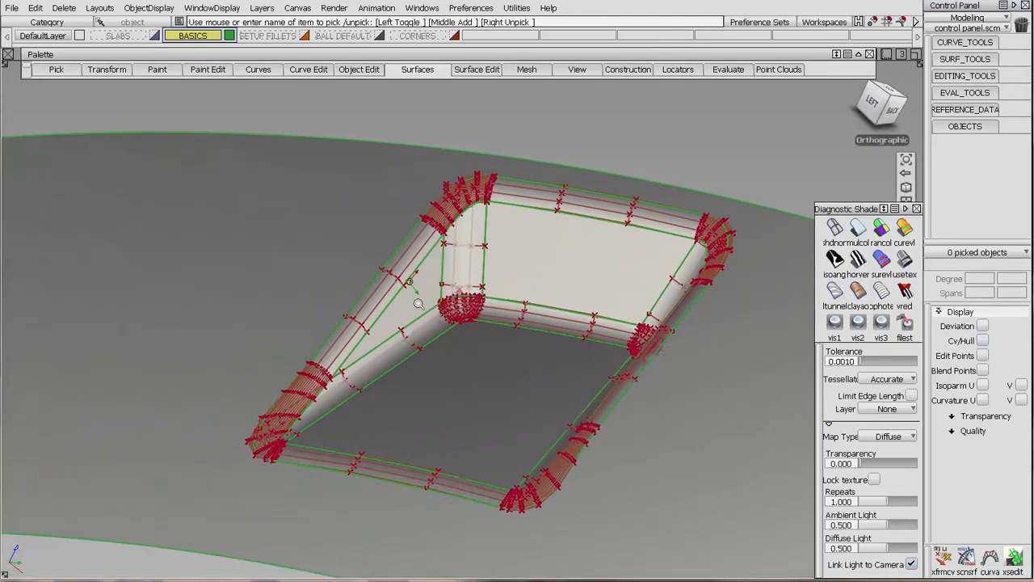
right_click_drag(418, 300, 486, 205, "alt+shift")
middle_click_drag(518, 266, 441, 487, "alt+shift")
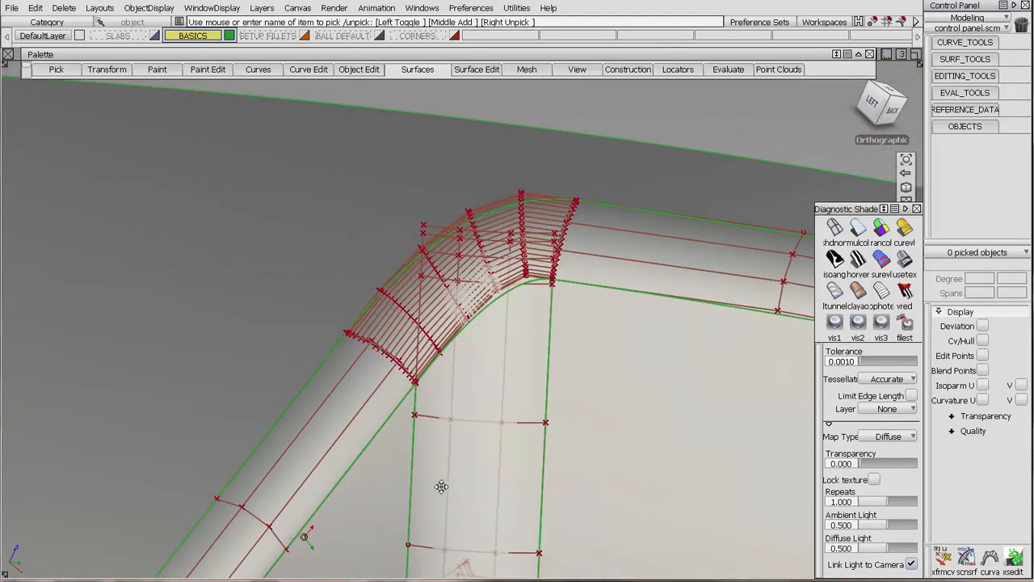
Pick the upper corner surface at the pocket's back wall, examine its degree and spans, and clear the CV display.
left_click_drag(445, 377, 430, 378, "alt+shift")
left_click(392, 309)
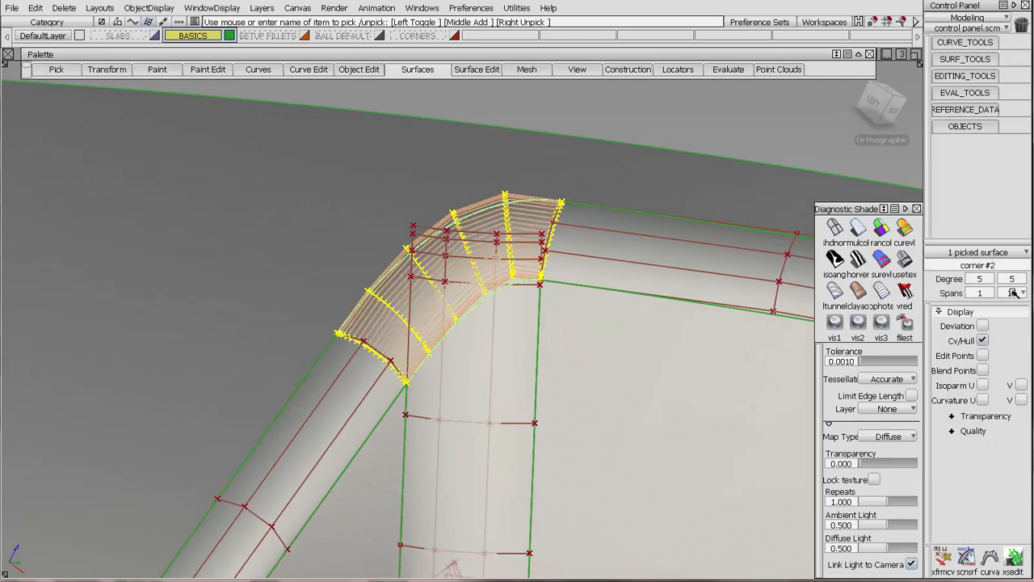
right_click_drag(527, 360, 549, 294, "alt+shift")
middle_click_drag(561, 290, 510, 415, "alt+shift")
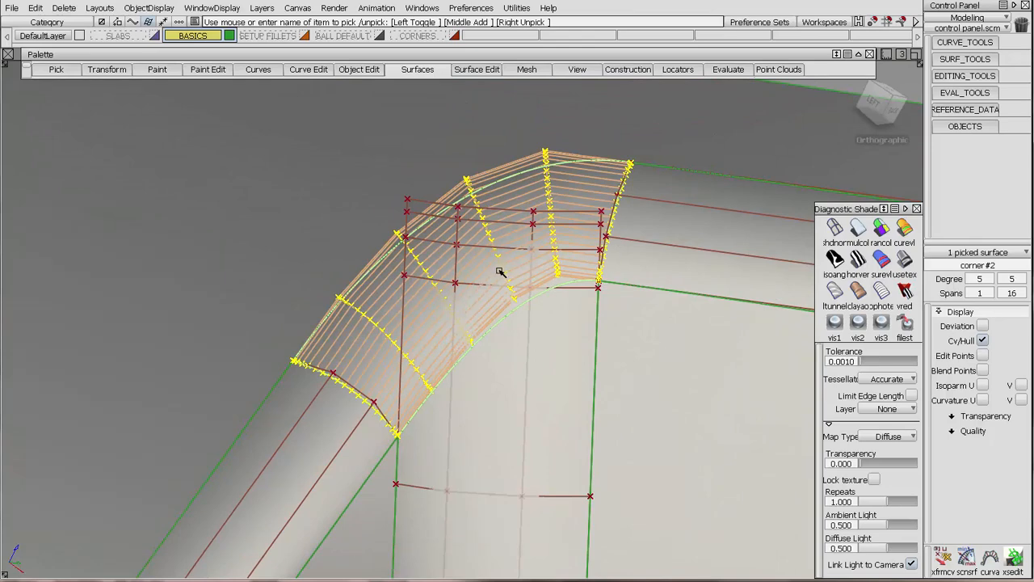
right_click_drag(513, 268, 432, 491, "alt+shift")
middle_click_drag(432, 491, 510, 312, "alt+shift")
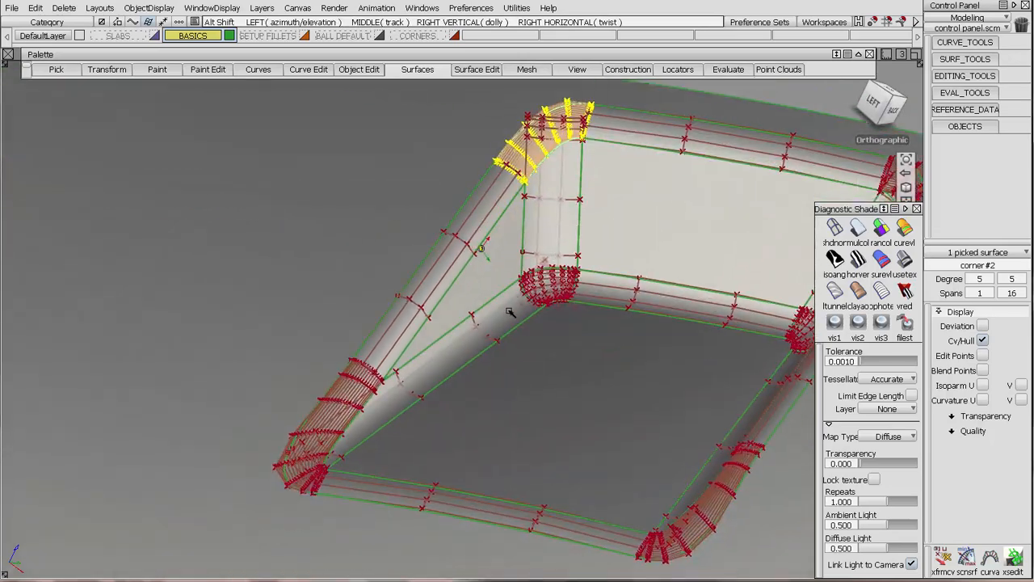
left_click(505, 306)
key("ctrl+h")
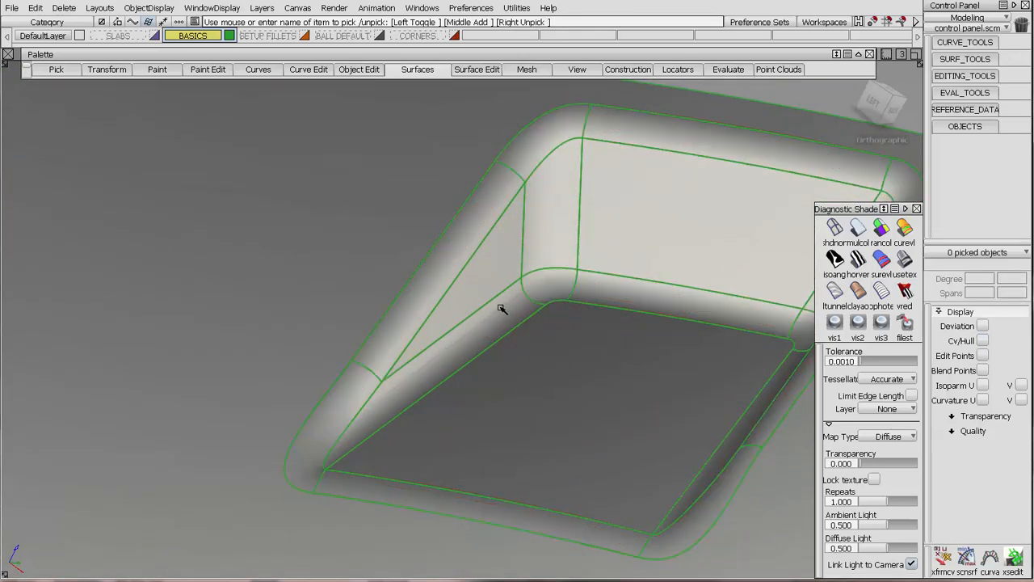
Check the surface continuity along all boundary edges of the corner patch at the pocket's shallow end.
left_click_drag(518, 308, 619, 393, "alt+shift")
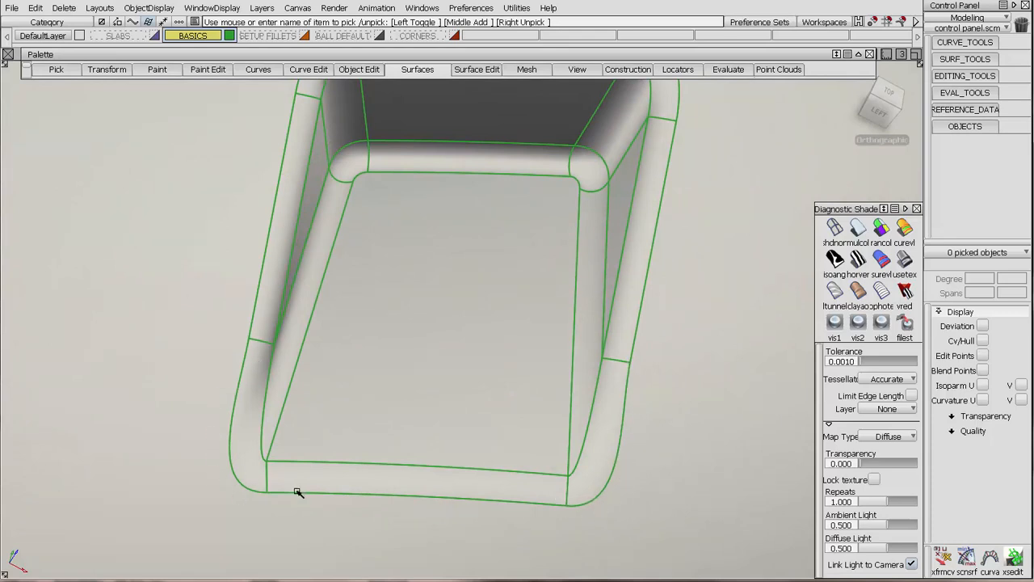
left_click(973, 92)
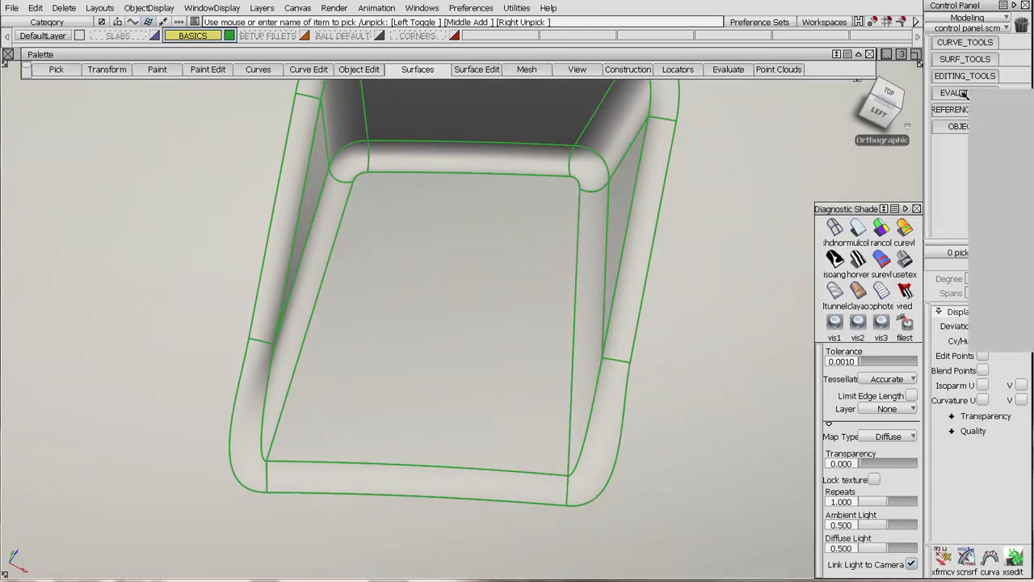
left_click(1002, 268)
left_click(233, 421)
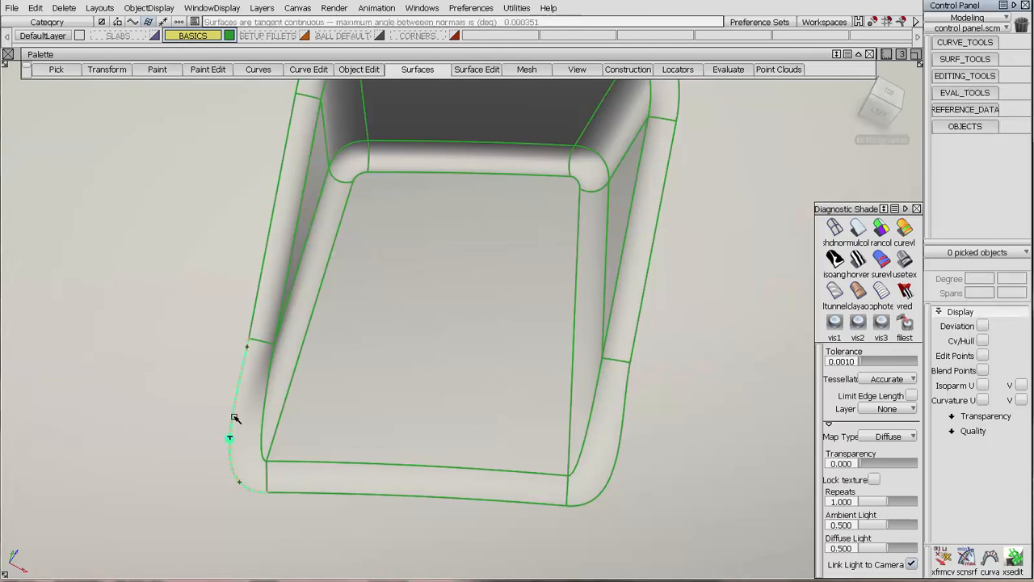
left_click(262, 344)
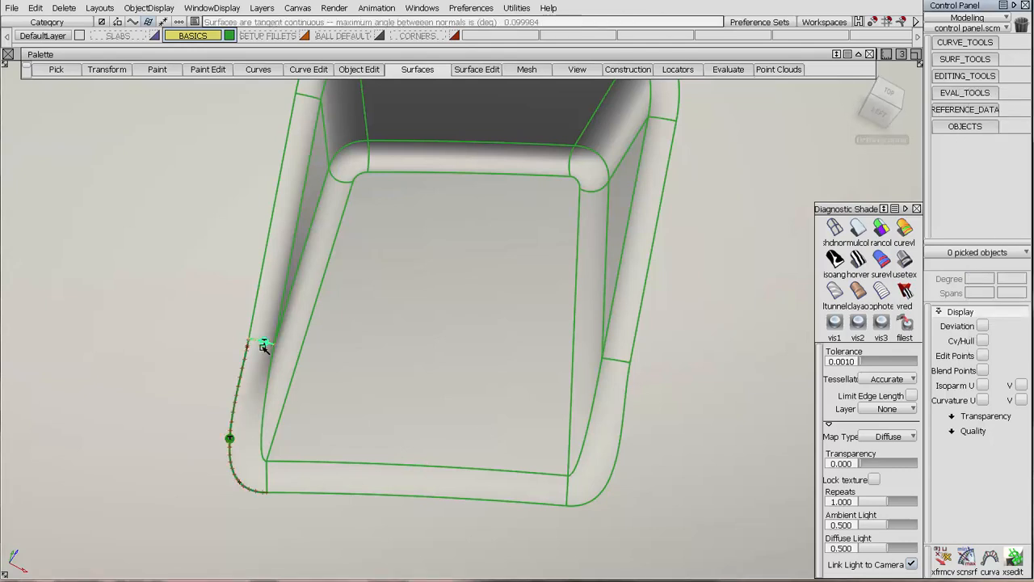
left_click(263, 434)
left_click(266, 475)
Check the surface continuity along the boundaries of the upper corner patch at the pocket's back wall.
left_click_drag(440, 313, 291, 323, "alt+shift")
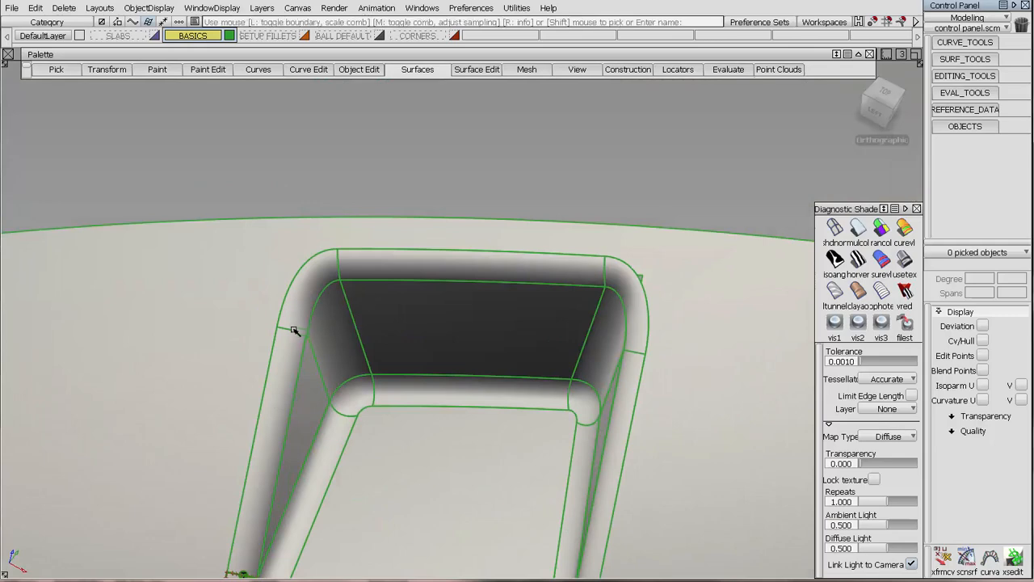
left_click(320, 299)
left_click(339, 267)
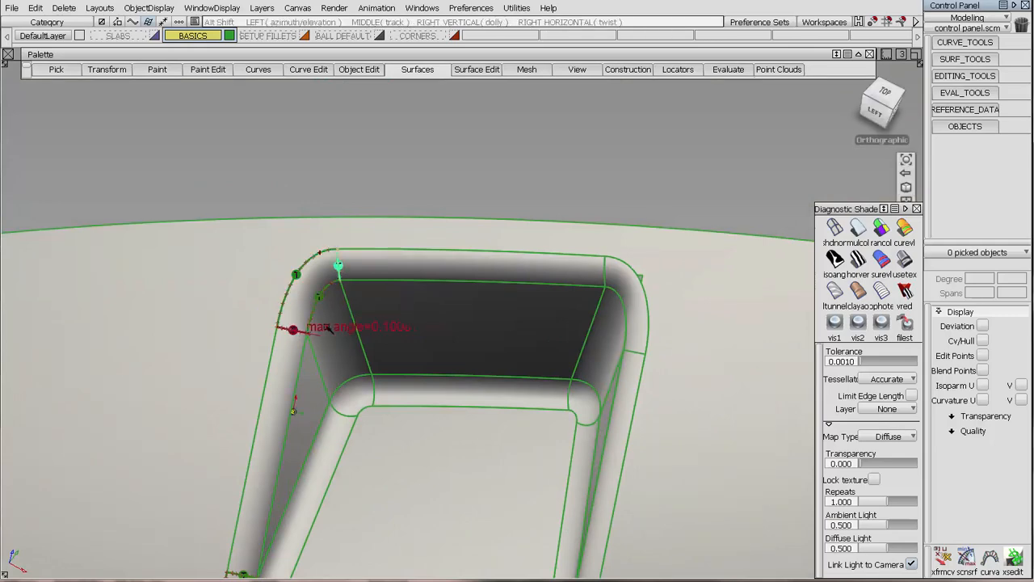
left_click_drag(329, 327, 351, 304, "alt+shift")
right_click_drag(351, 304, 369, 313, "alt+shift")
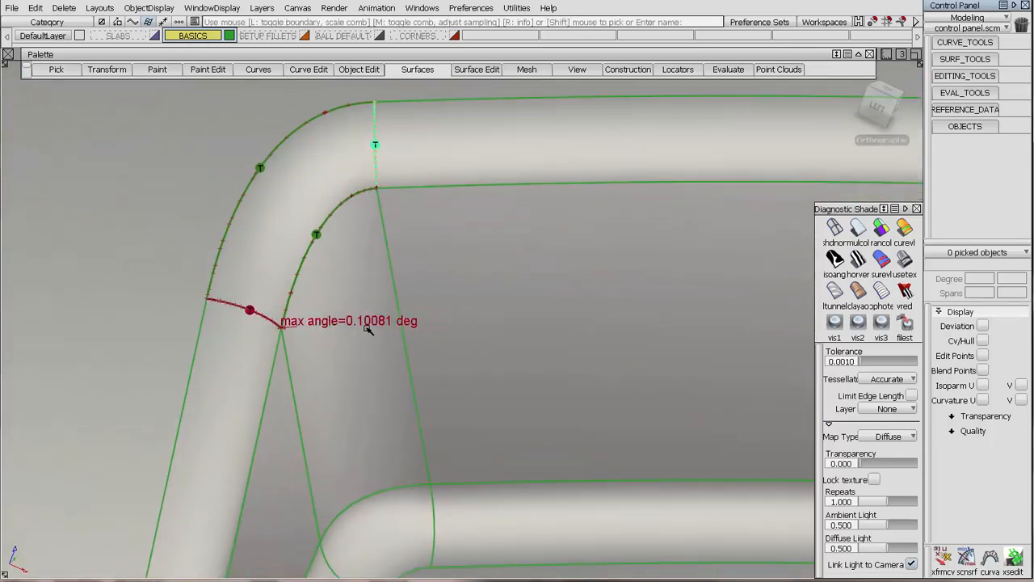
middle_click_drag(443, 367, 536, 415, "alt+shift")
mouse_move(536, 415)
left_mouse_down("alt+shift")
mouse_move(473, 418)
mouse_move(455, 339)
left_mouse_up("alt+shift")
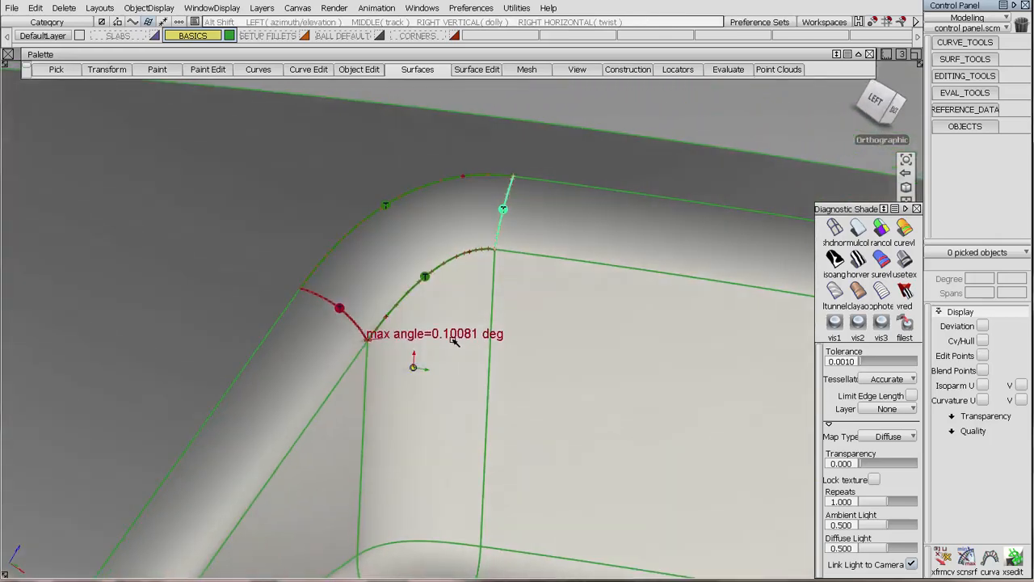
Show the CVs and hull of the upper back corner patch and examine its flagged edge where the surfaces converge.
left_click_drag(362, 454, 361, 383, "ctrl+shift")
left_click(374, 292)
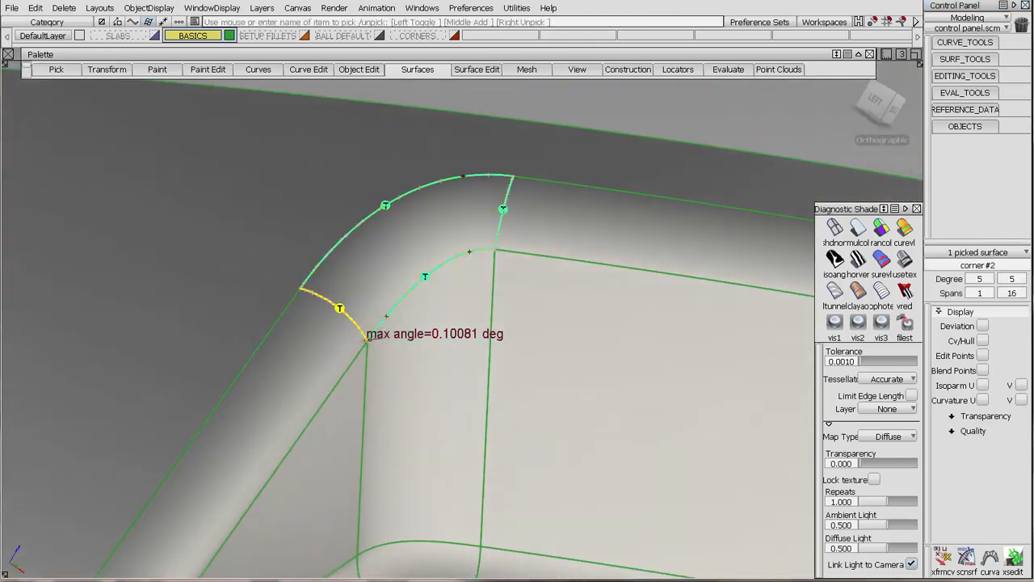
left_click(981, 341)
scroll(411, 363, "up", 5)
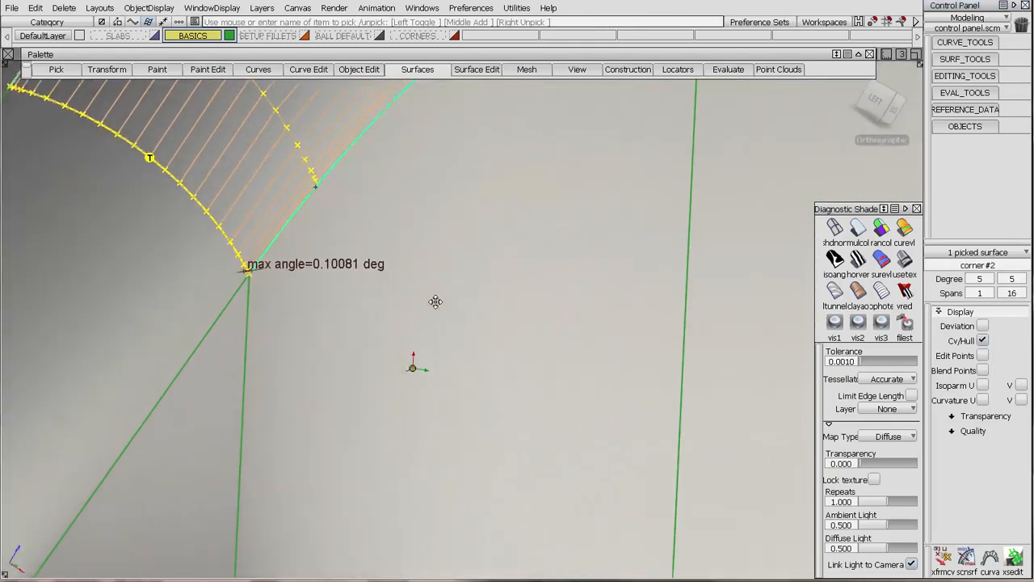
scroll(327, 231, "up", 5)
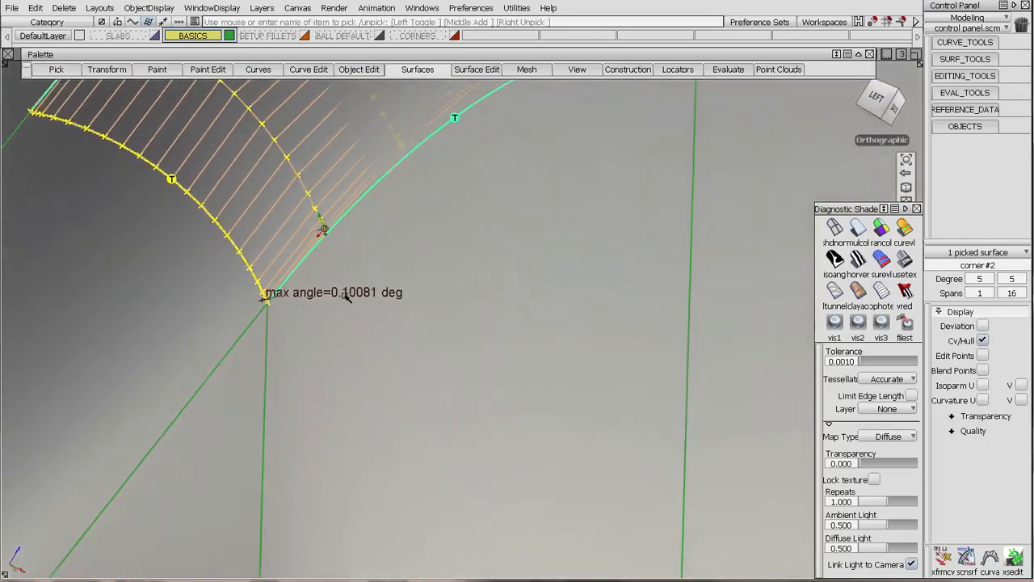
right_click_drag(325, 130, 325, 118, "alt+shift")
mouse_move(316, 216)
left_mouse_down("alt+shift")
mouse_move(282, 299)
mouse_move(463, 304)
mouse_move(368, 242)
left_mouse_up("alt+shift")
left_click_drag(283, 216, 277, 289, "alt+shift")
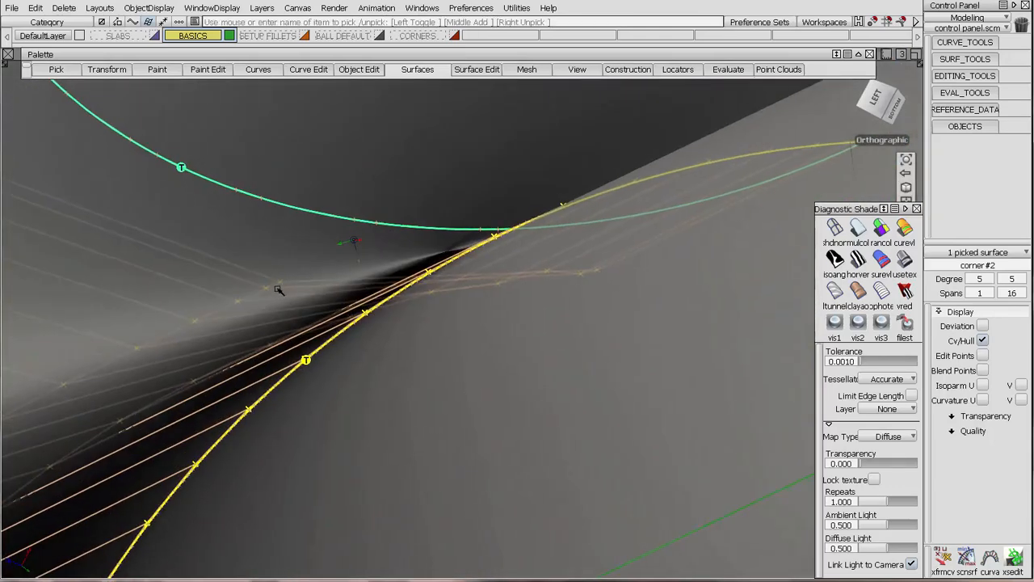
left_click_drag(404, 298, 349, 238, "alt+shift")
right_click_drag(350, 238, 485, 404, "alt+shift")
mouse_move(485, 404)
left_mouse_down("alt+shift")
mouse_move(502, 304)
mouse_move(525, 372)
left_mouse_up("alt+shift")
middle_click_drag(526, 372, 525, 293, "alt+shift")
right_click_drag(525, 293, 510, 381, "alt+shift")
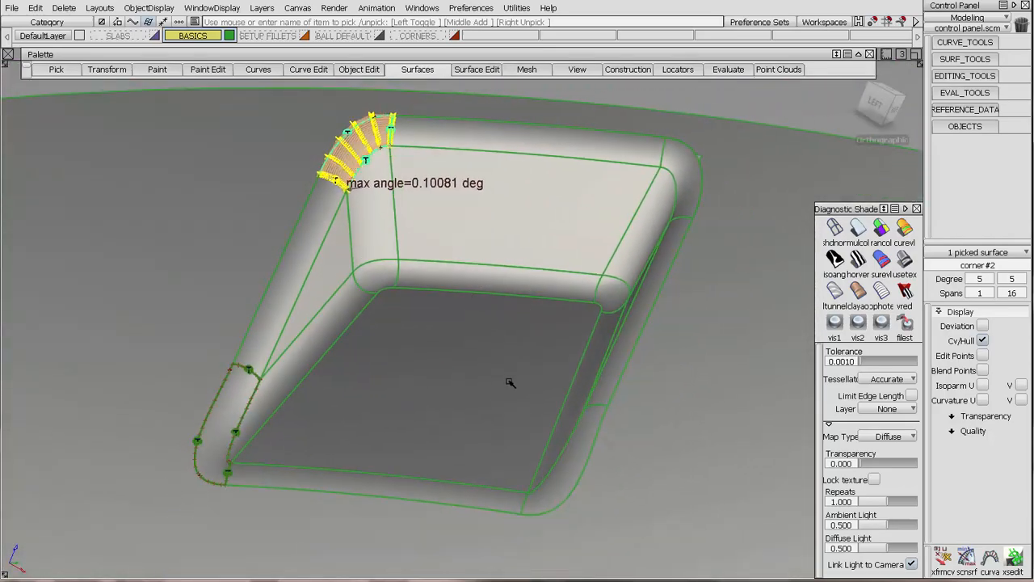
left_click_drag(510, 381, 493, 285, "ctrl+shift")
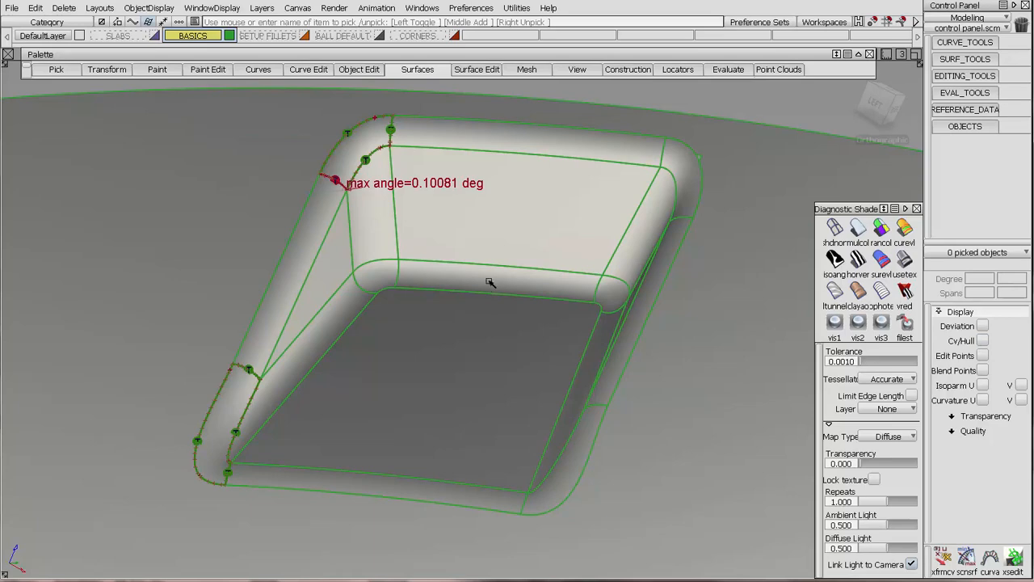
Display the SETUP FILLETS layer and open the pocket's long side-edge fillet to review its flow control settings.
left_click(270, 36)
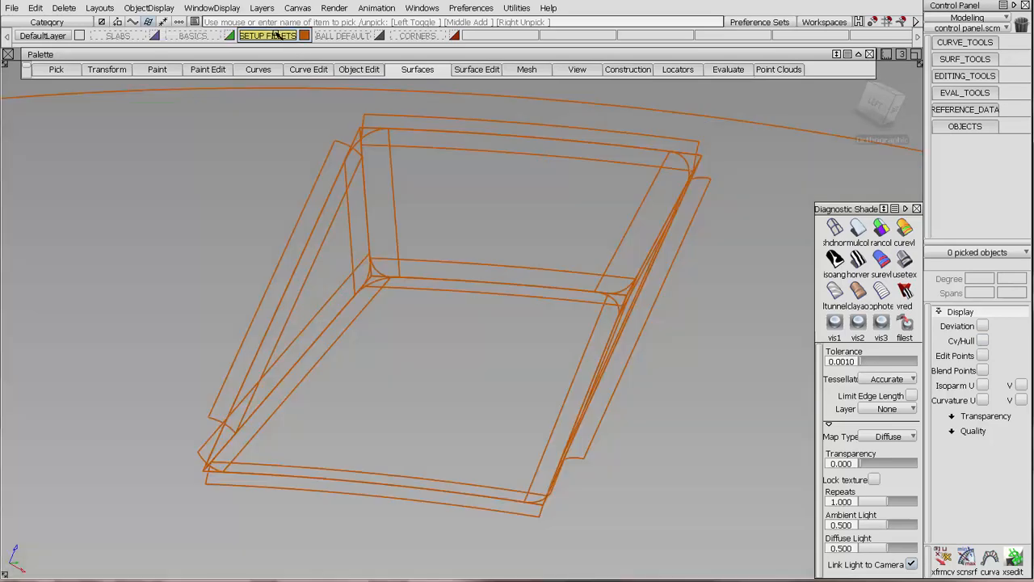
left_click(337, 142)
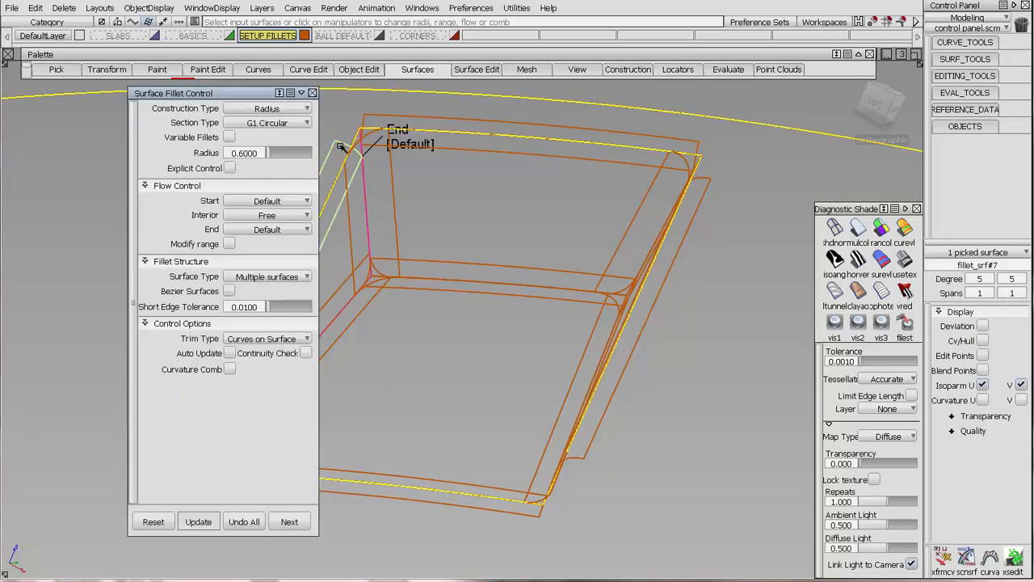
middle_click_drag(560, 240, 771, 293, "alt+shift")
left_click_drag(478, 374, 463, 324, "alt+shift")
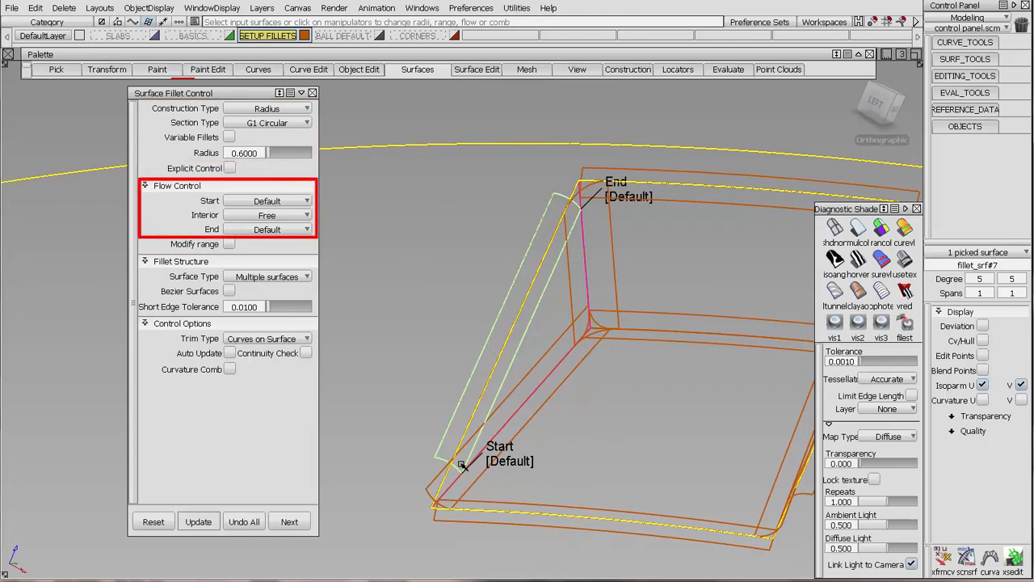
left_click_drag(568, 466, 566, 356, "ctrl+shift")
middle_click_drag(672, 225, 417, 230, "alt+shift")
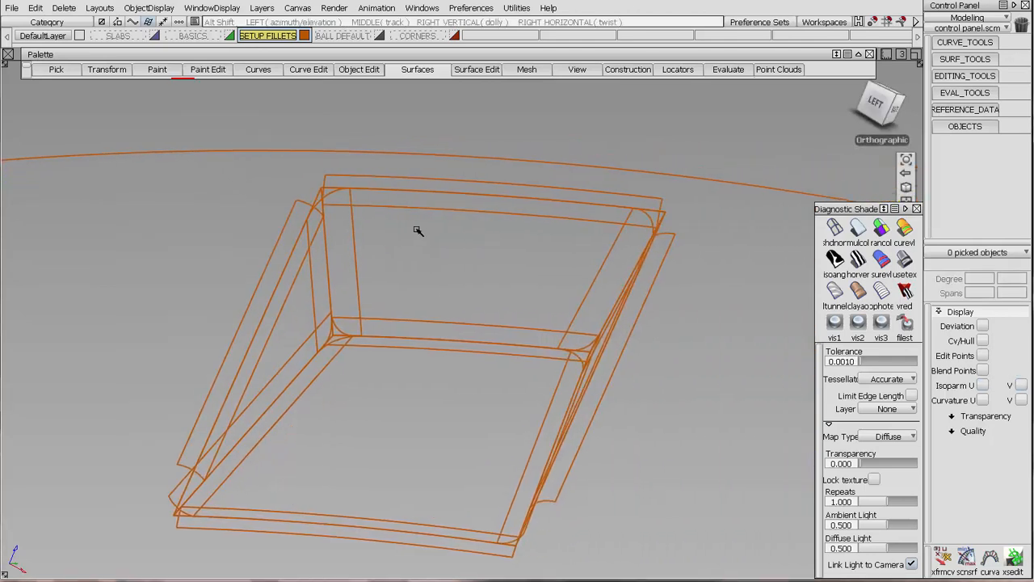
Open the construction history of the vertical fillet at the back wall and examine its flow control at both ends.
left_click_drag(349, 220, 299, 196, "alt+shift")
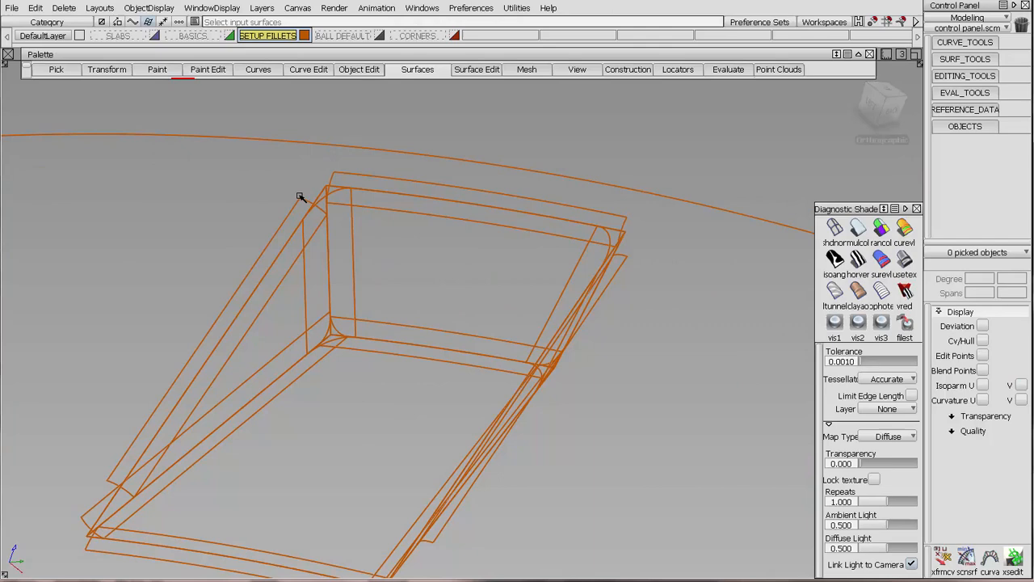
left_click(339, 196)
middle_click_drag(395, 248, 535, 265, "alt+shift")
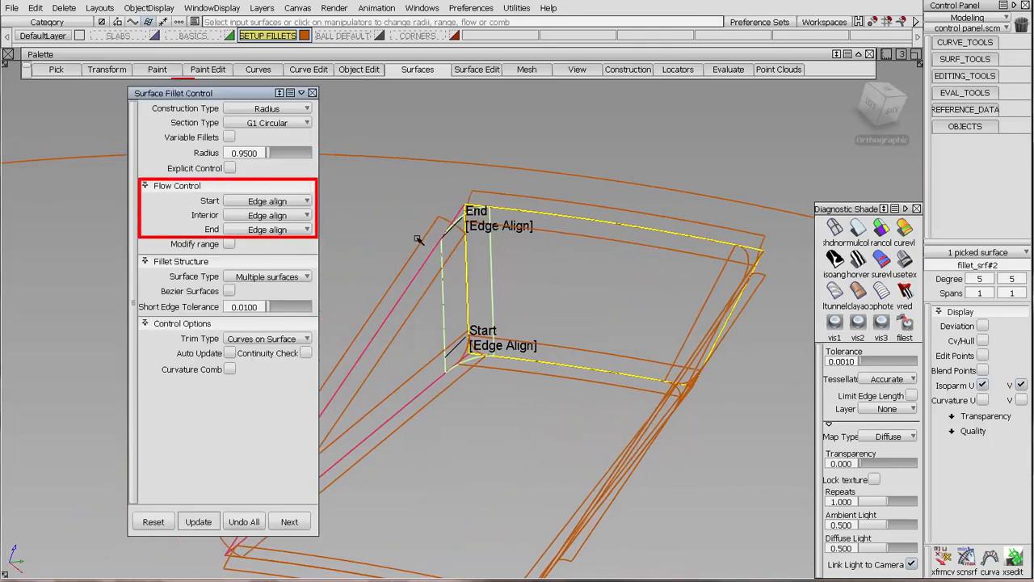
mouse_move(549, 297)
left_mouse_down("alt+shift")
mouse_move(514, 351)
mouse_move(556, 318)
mouse_move(503, 393)
left_mouse_up("alt+shift")
right_click_drag(503, 394, 501, 316, "alt+shift")
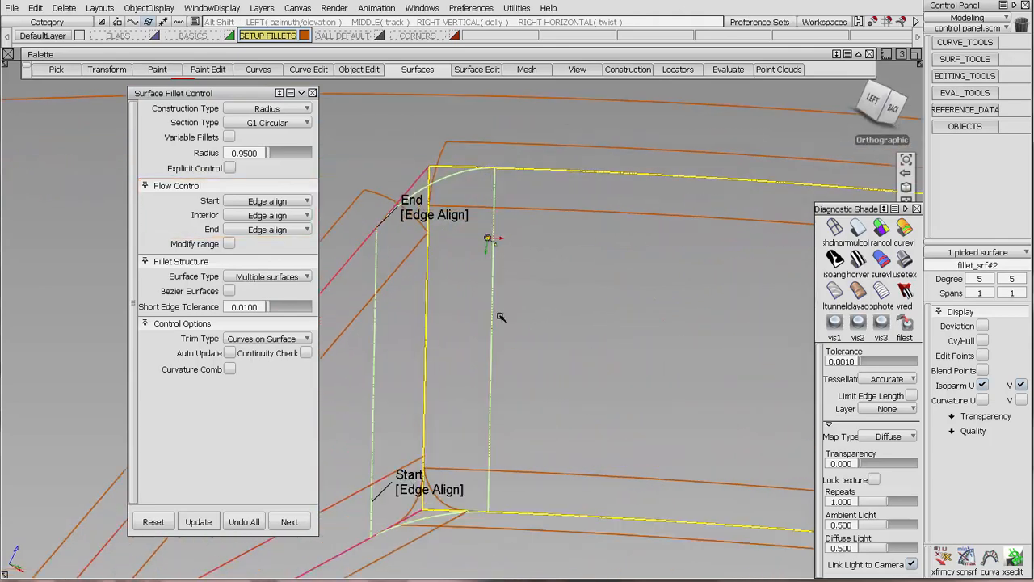
Try the Default and Extend flow control at the vertical fillet's upper end, and restore Edge align.
middle_click_drag(520, 328, 580, 274, "alt+shift")
left_click(463, 445, "alt+shift")
left_click_drag(532, 439, 565, 302, "alt+shift")
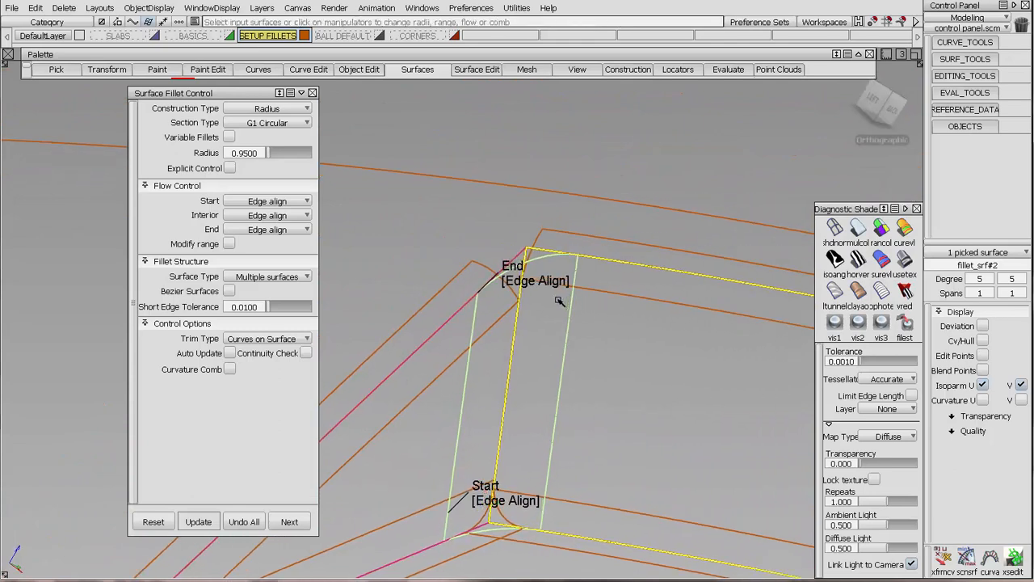
left_click(529, 283)
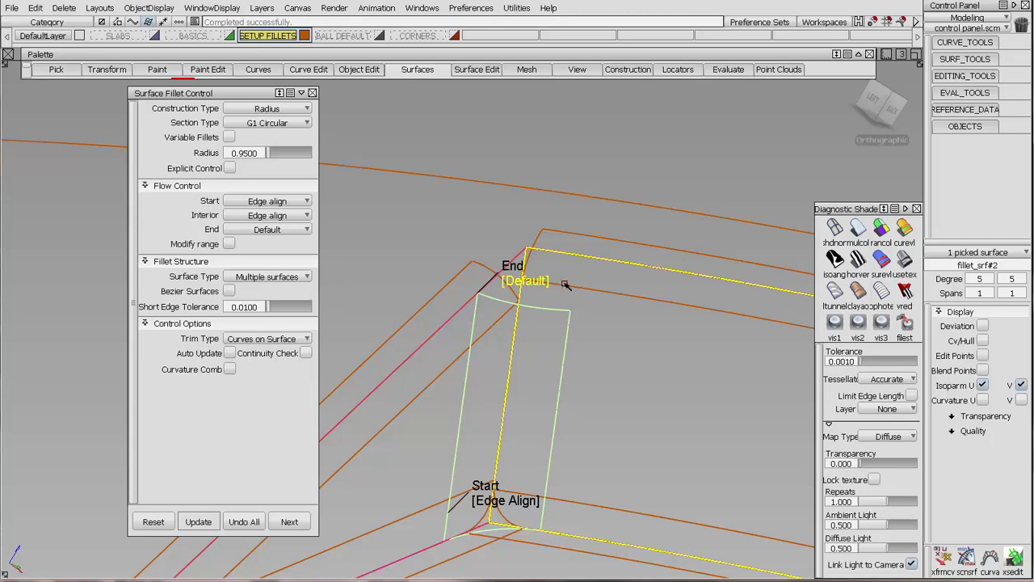
left_click(514, 288)
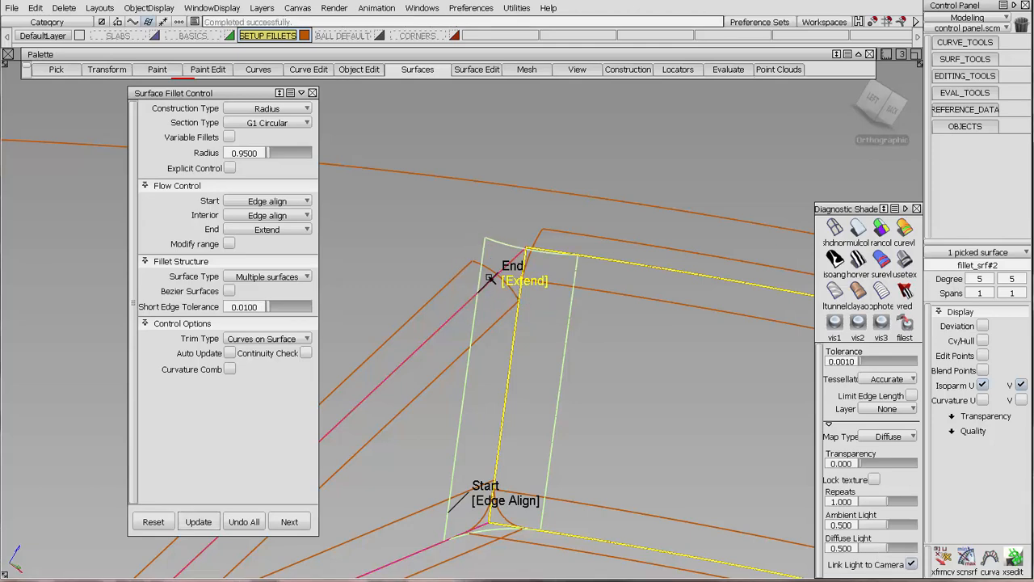
left_click_drag(515, 283, 566, 306, "alt+shift")
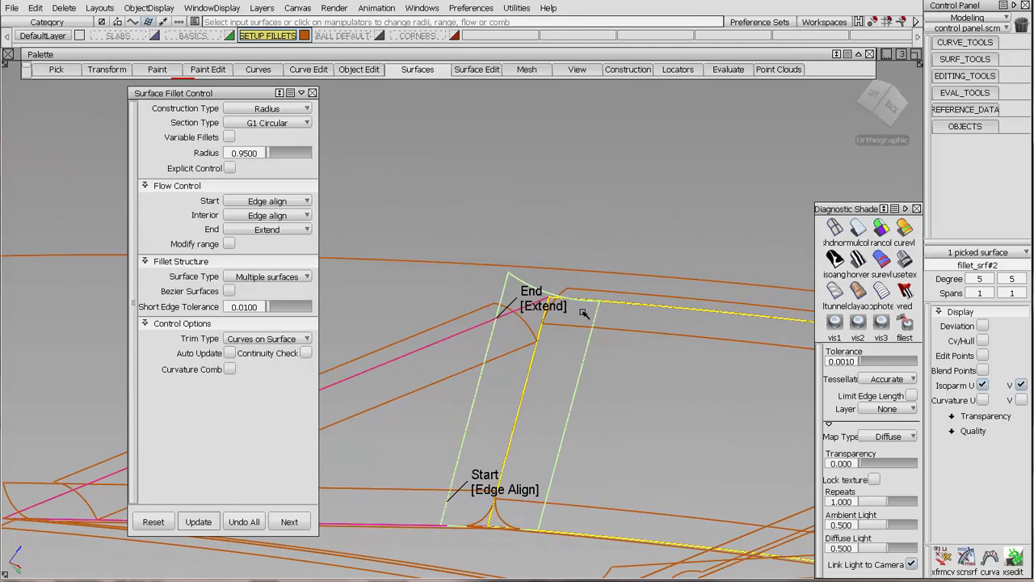
left_click(288, 202)
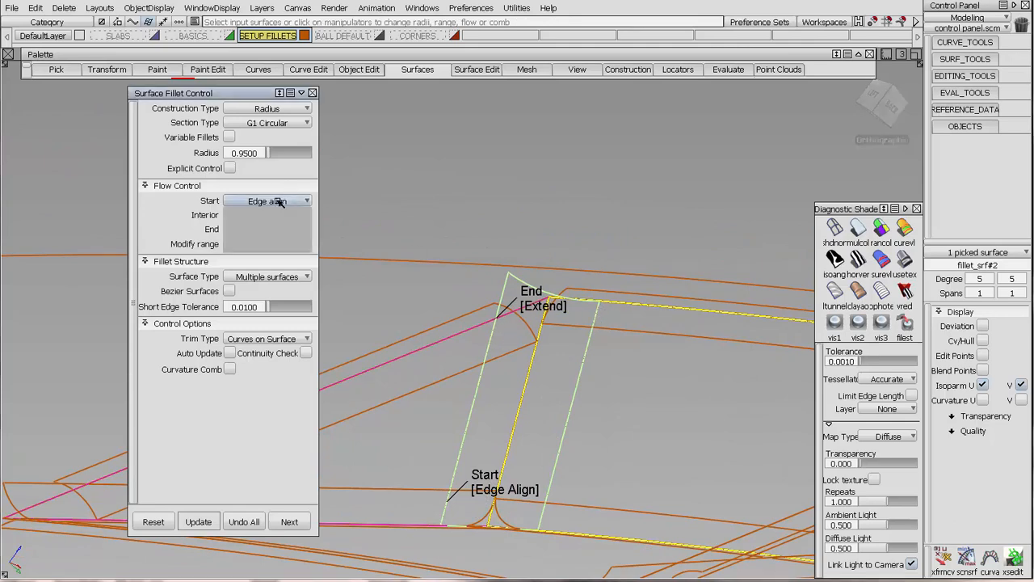
left_click(279, 244)
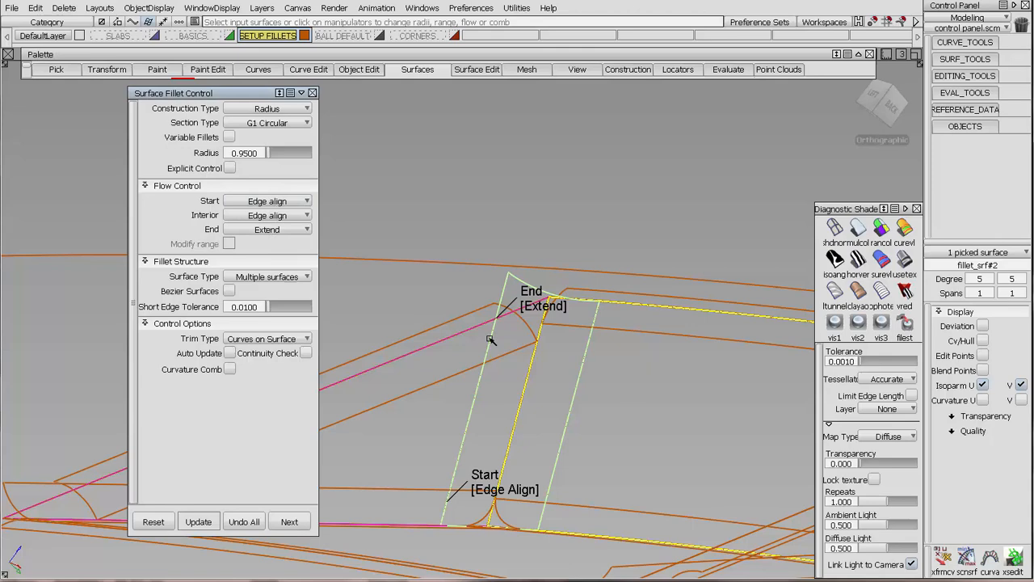
left_click(545, 317)
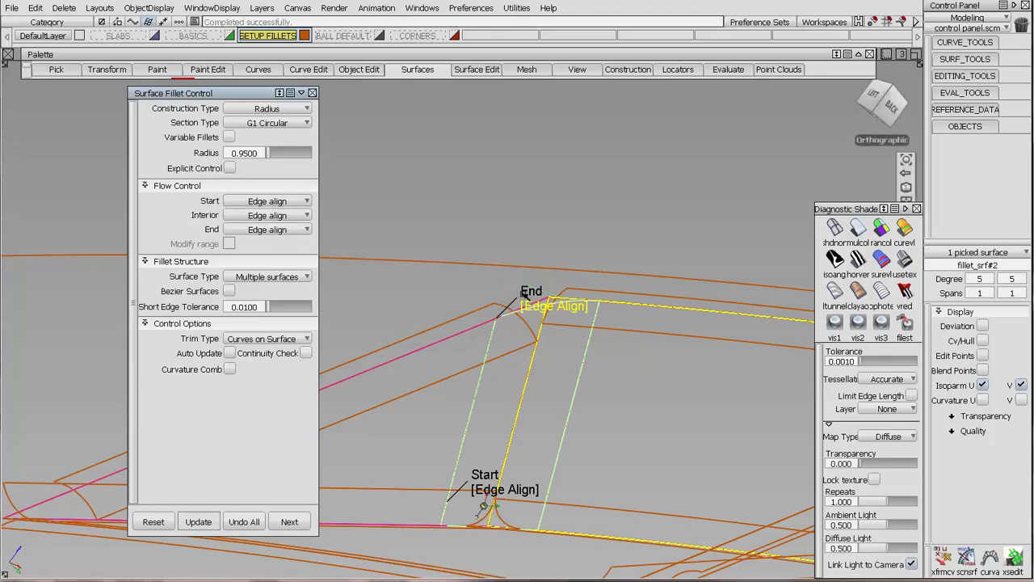
Show the CVs and hull of the vertical back-wall fillet and examine how they follow its edge-aligned ends.
left_click_drag(524, 295, 522, 328, "alt+shift")
left_click(985, 341)
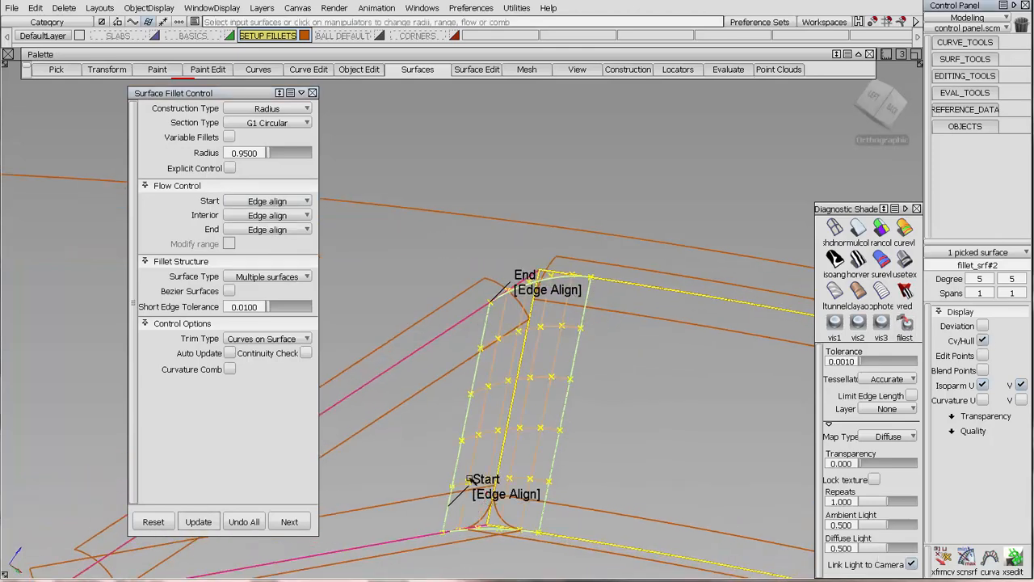
left_click_drag(568, 516, 579, 409, "ctrl+shift")
right_click_drag(580, 409, 478, 364, "alt+shift")
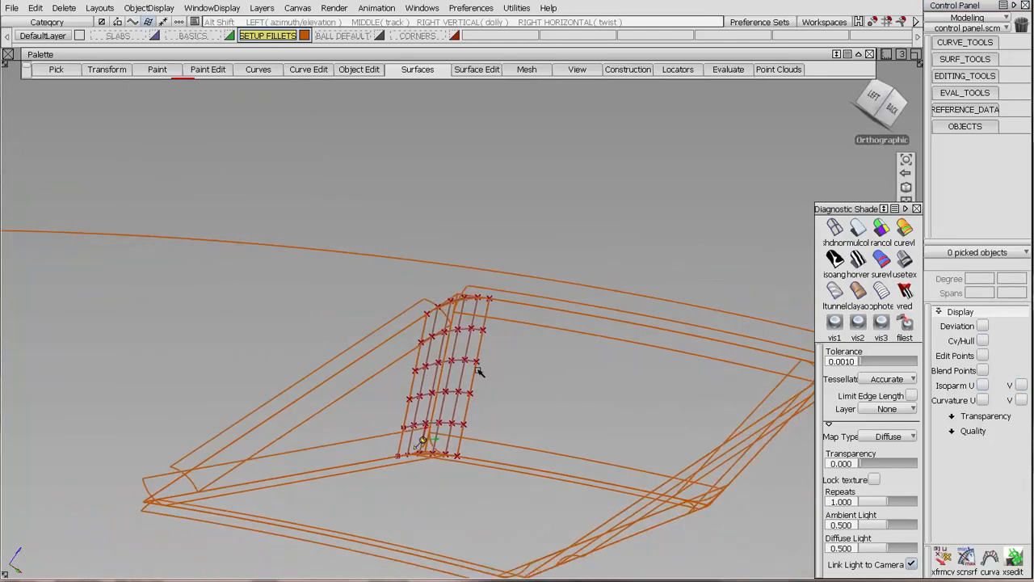
left_click_drag(477, 365, 744, 506, "alt+shift")
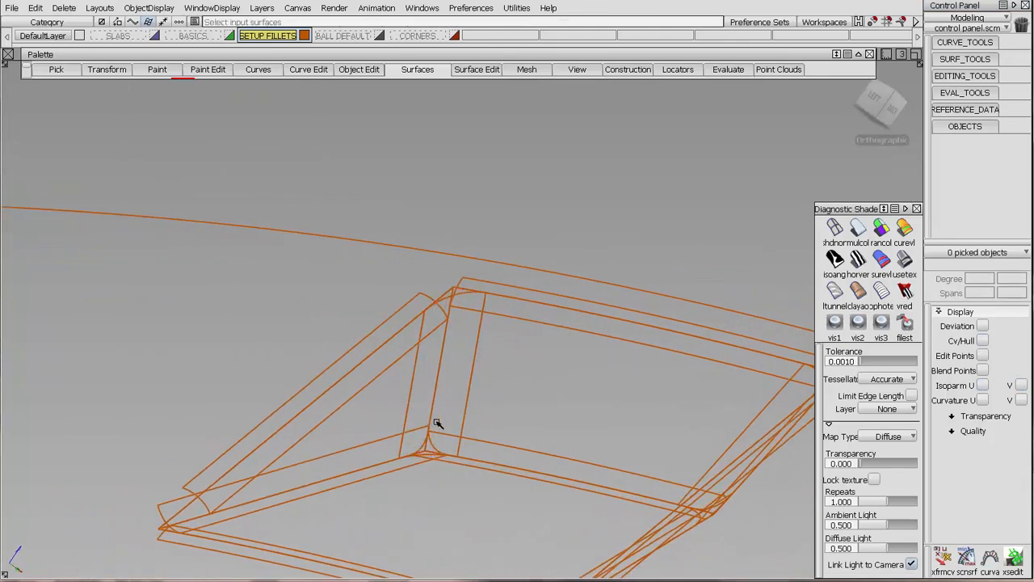
Open the construction history of the pocket's lower side-edge fillet and examine its flow control at both ends.
left_click_drag(436, 424, 208, 422, "alt+shift")
left_click(207, 428)
middle_click_drag(529, 396, 712, 367, "alt+shift")
right_click_drag(711, 366, 470, 373, "alt+shift")
left_click_drag(573, 355, 677, 314, "alt+shift")
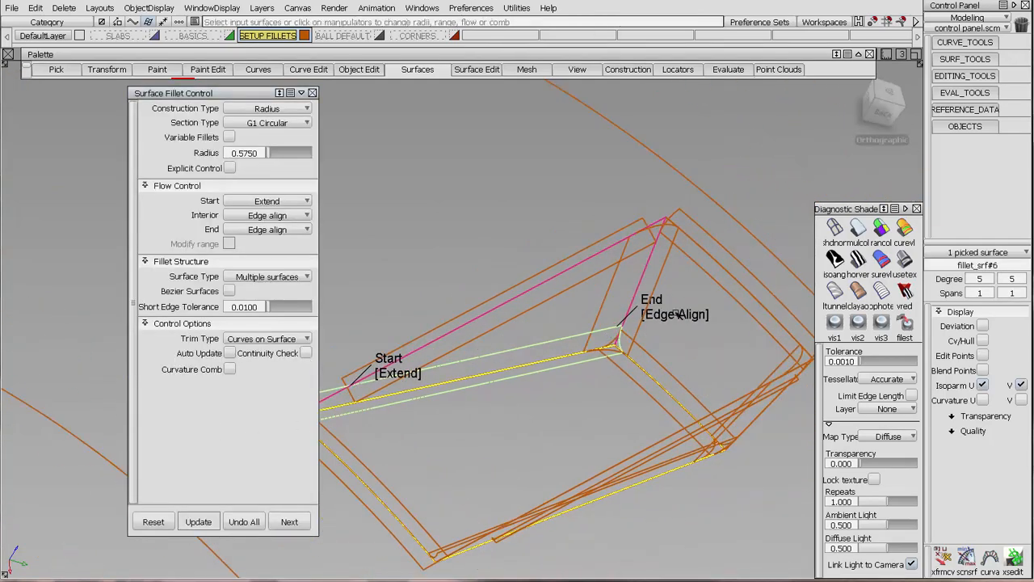
middle_click_drag(432, 395, 483, 379, "alt+shift")
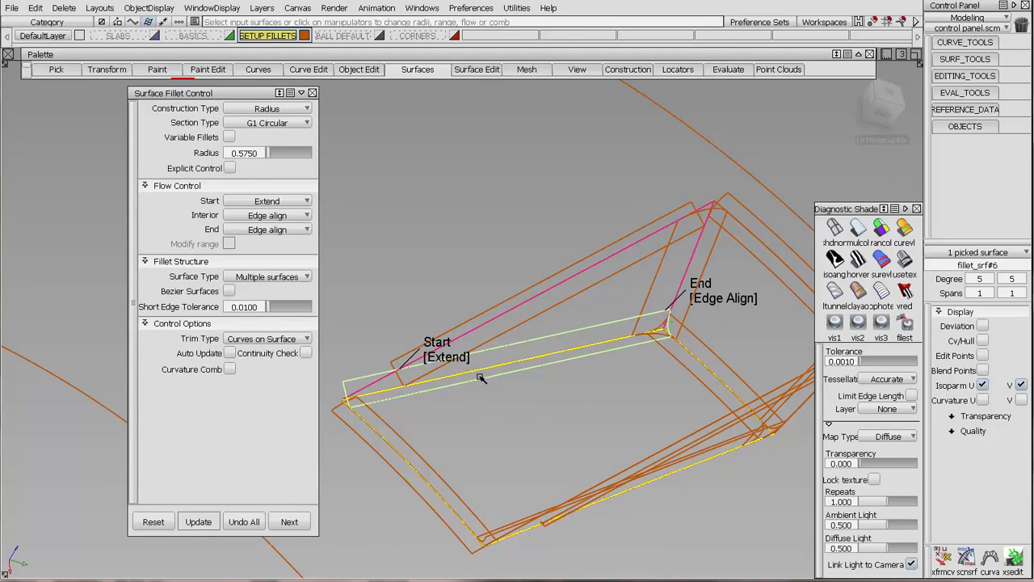
left_click_drag(513, 392, 516, 451, "ctrl+shift")
Start a ball corner at the upper back corner, using the two upper edge fillets and the vertical fillet as transitional surfaces.
left_click_drag(536, 397, 587, 331, "alt+shift")
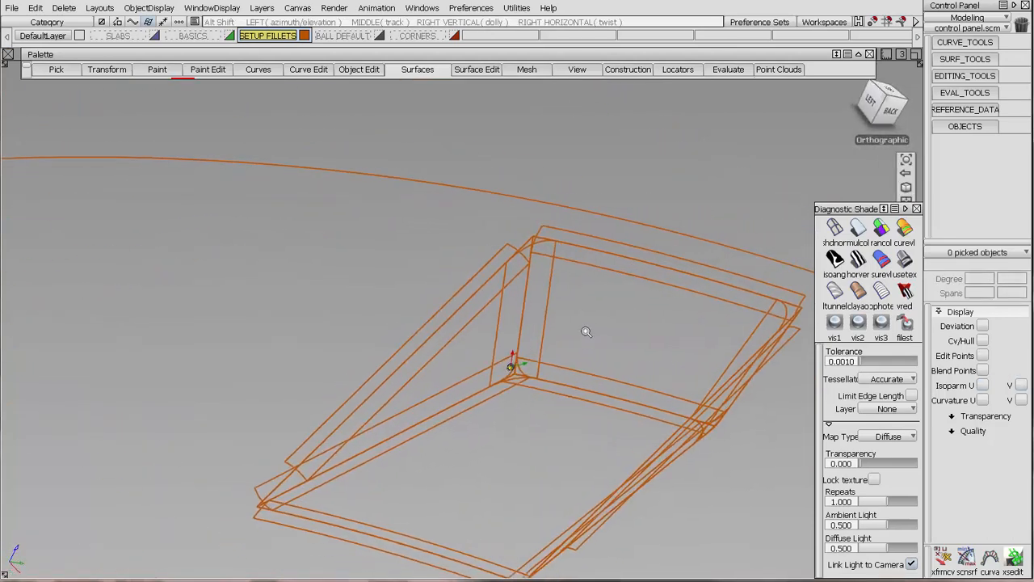
right_click_drag(587, 330, 592, 249, "alt+shift")
middle_click_drag(593, 249, 516, 364, "alt+shift")
left_click_drag(512, 263, 487, 248, "alt+shift")
left_click(425, 71)
left_click(413, 287)
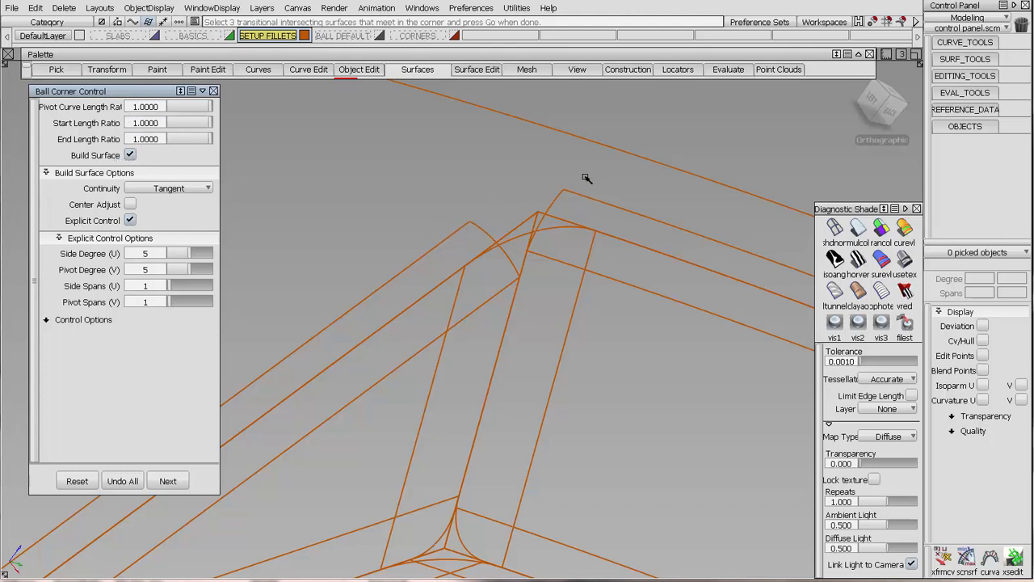
left_click(506, 259)
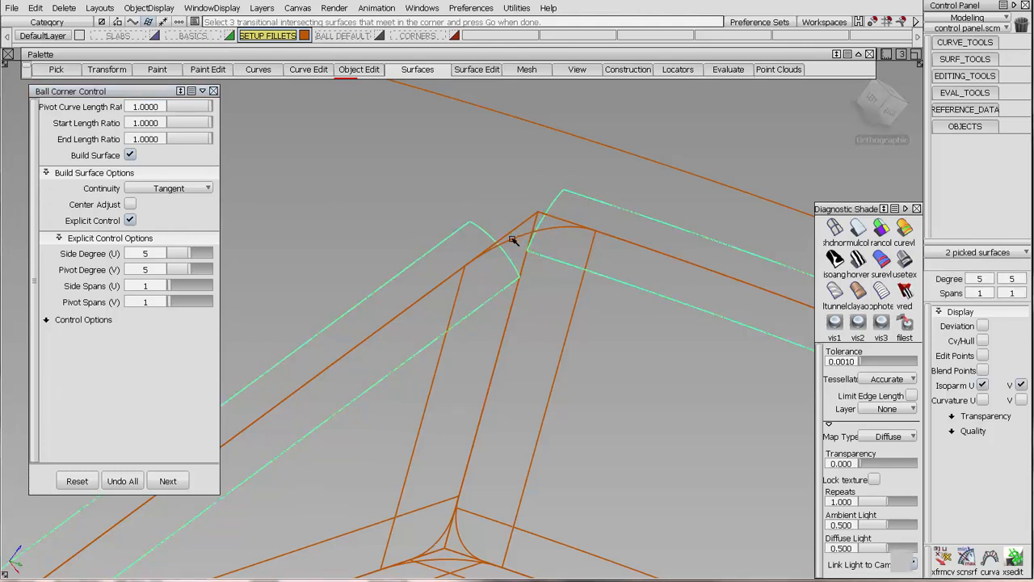
left_click(521, 241)
key("Return")
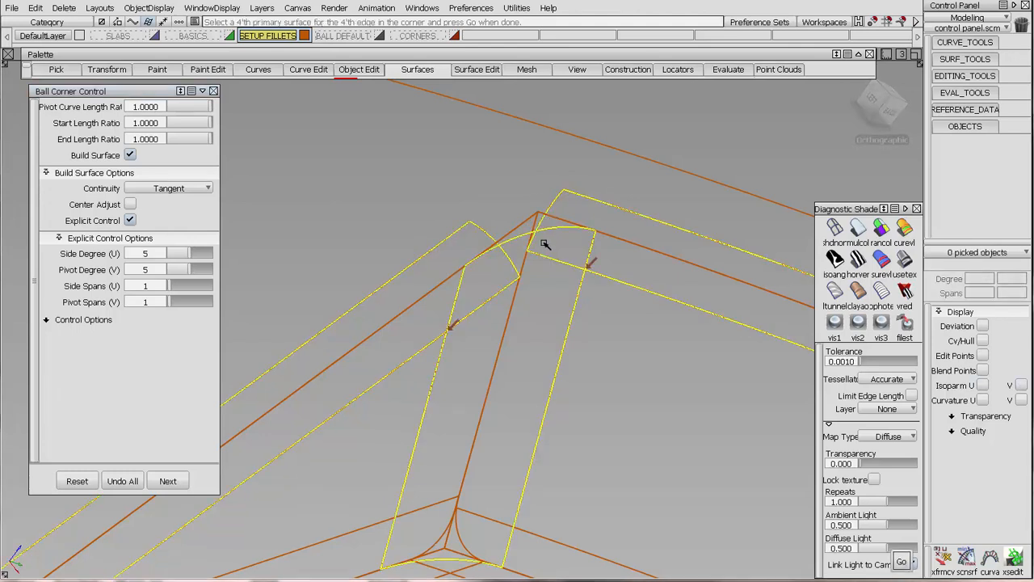
Choose the outer surface around the pocket as the fourth primary surface and build the ball corner.
left_click(461, 135)
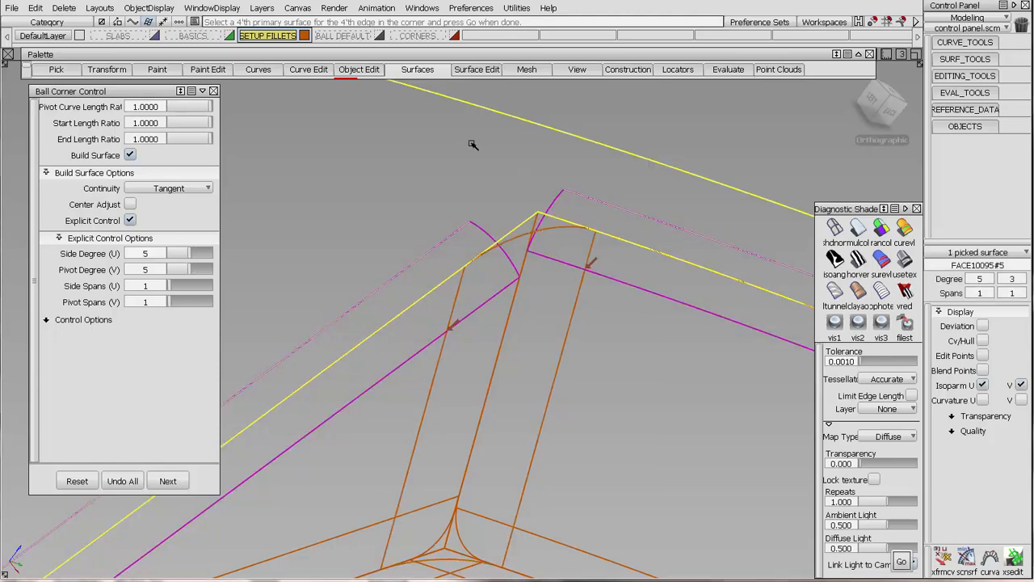
right_click_drag(489, 194, 534, 435, "alt+shift")
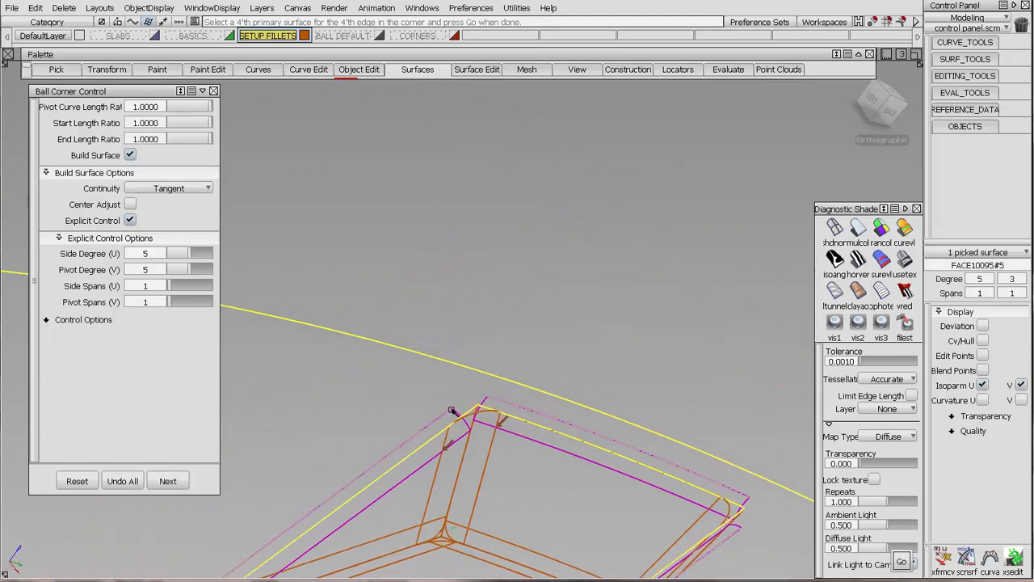
left_click(494, 407)
key("Return")
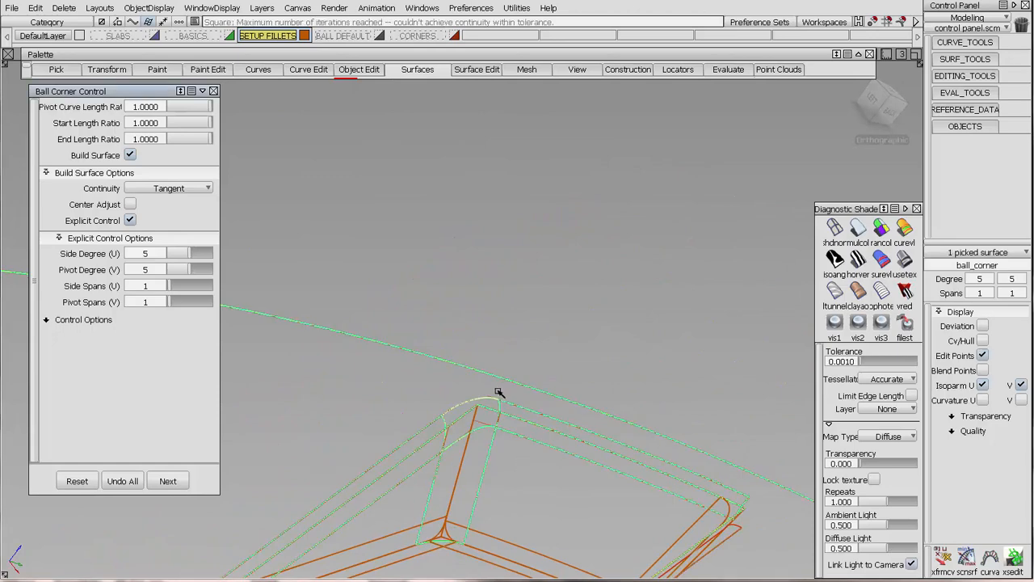
Show the CVs and hull of the new ball corner and examine its CV layout from several angles.
right_click_drag(499, 366, 508, 254, "alt+shift")
middle_click_drag(509, 254, 460, 438, "alt+shift")
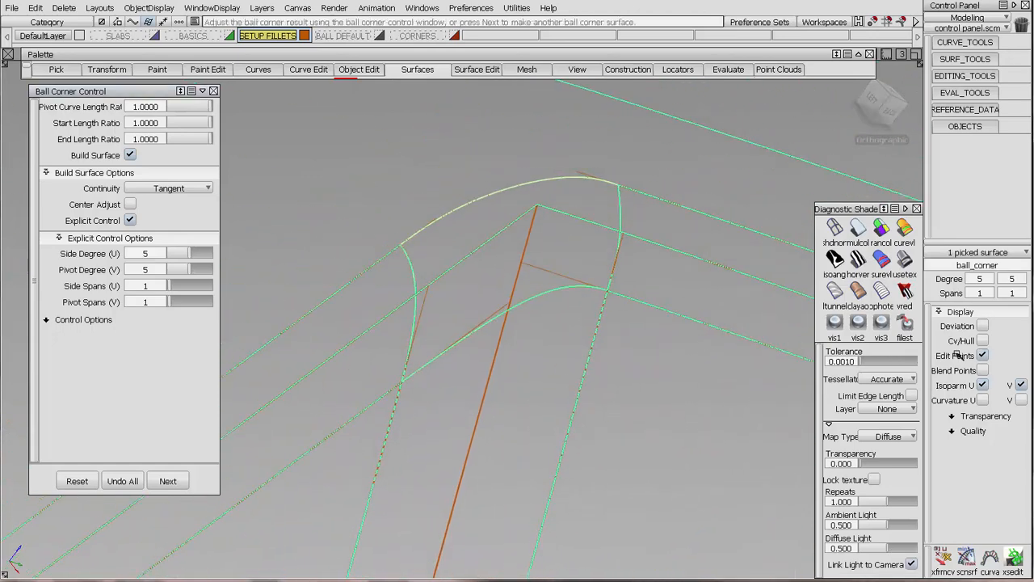
left_click(986, 341)
left_click_drag(555, 373, 520, 352, "ctrl+shift")
middle_click_drag(521, 353, 446, 412, "alt+shift")
right_click_drag(446, 411, 503, 312, "alt+shift")
middle_click_drag(504, 312, 585, 309, "alt+shift")
left_click_drag(584, 309, 556, 344, "alt+shift")
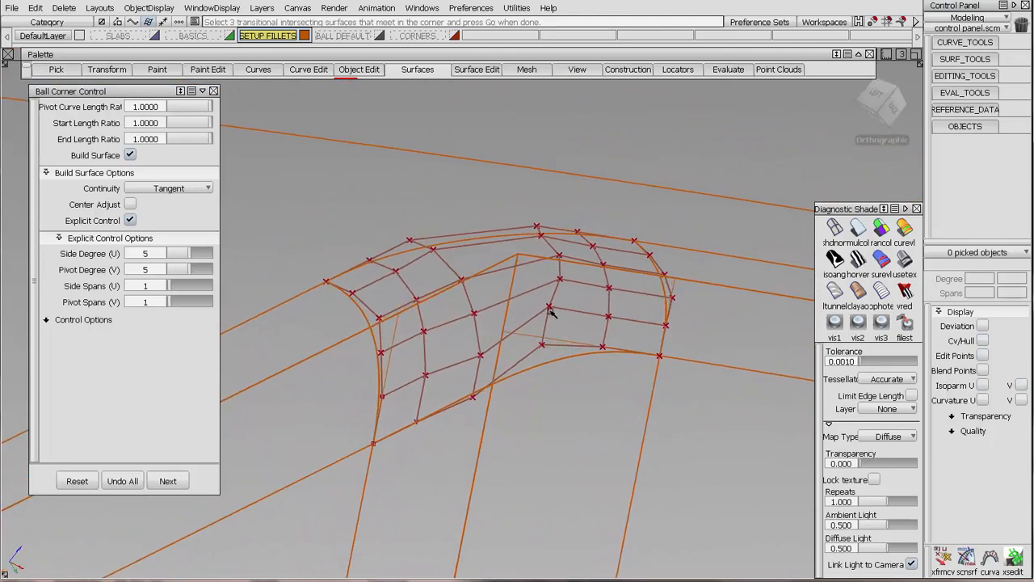
left_click_drag(550, 226, 643, 278, "alt+shift")
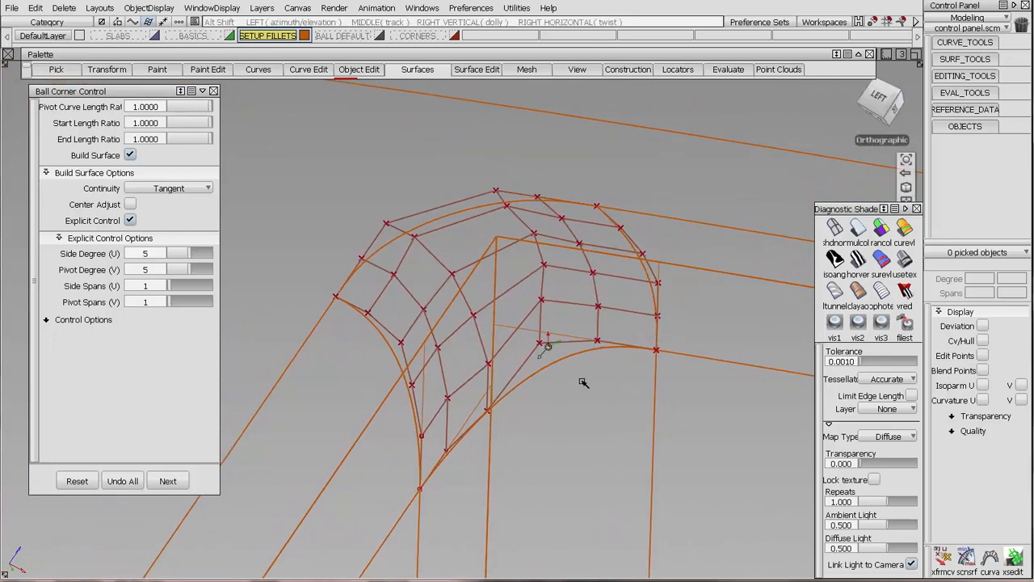
left_click_drag(597, 341, 546, 294, "alt+shift")
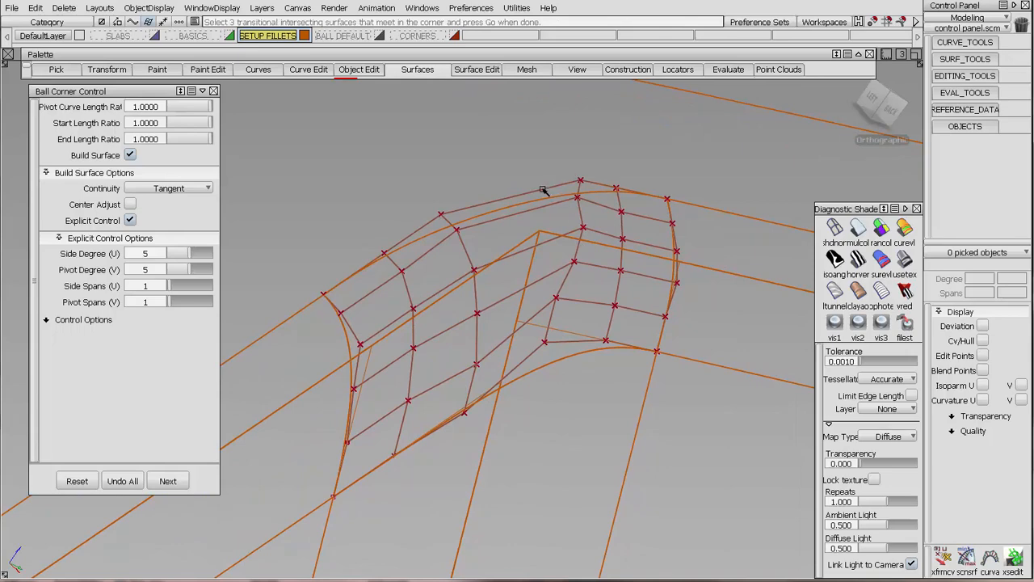
left_click_drag(539, 346, 417, 396, "alt+shift")
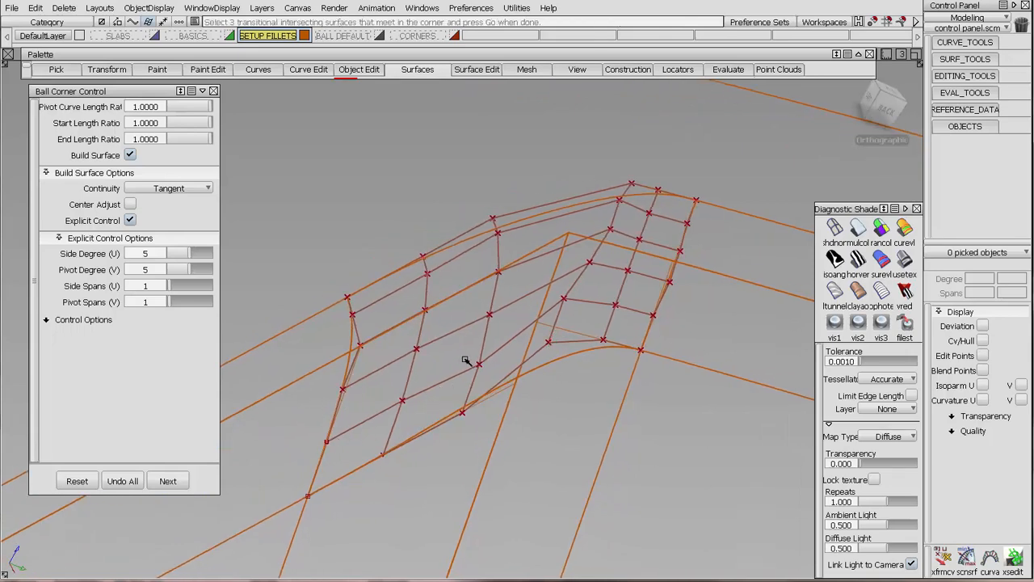
left_click_drag(473, 416, 612, 349, "alt+shift")
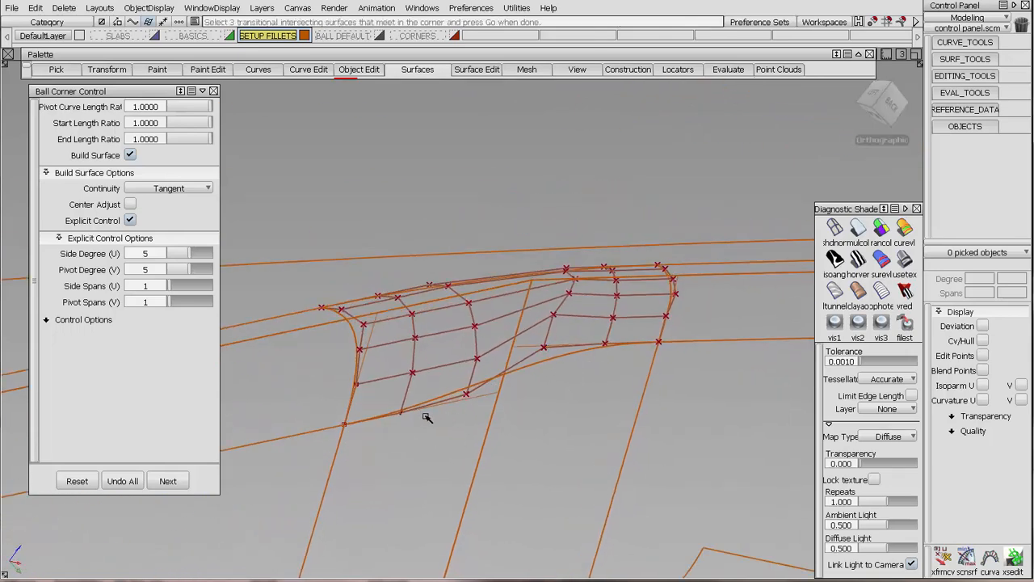
left_click_drag(434, 276, 579, 350, "alt+shift")
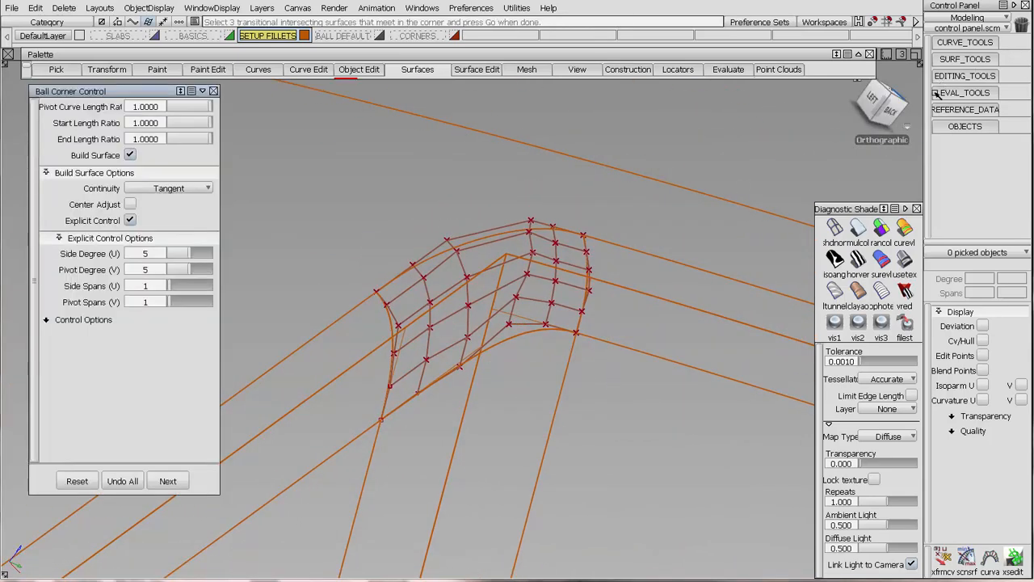
Check the surface continuity along all four boundaries of the new ball corner and inspect the deviation on its side-fillet edge.
left_click(935, 93)
left_click(959, 274)
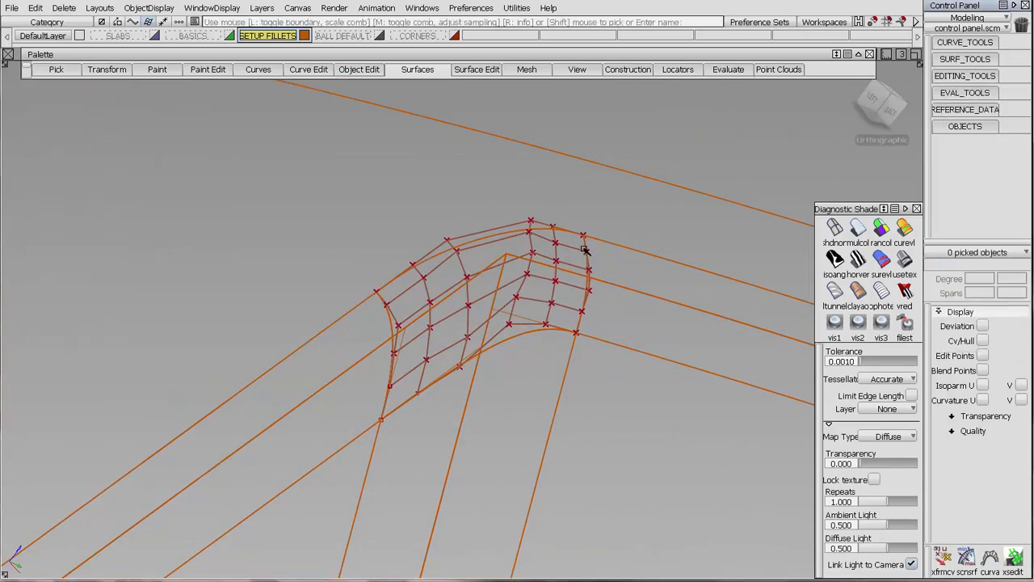
left_click(585, 251)
left_click(531, 235)
left_click(519, 337)
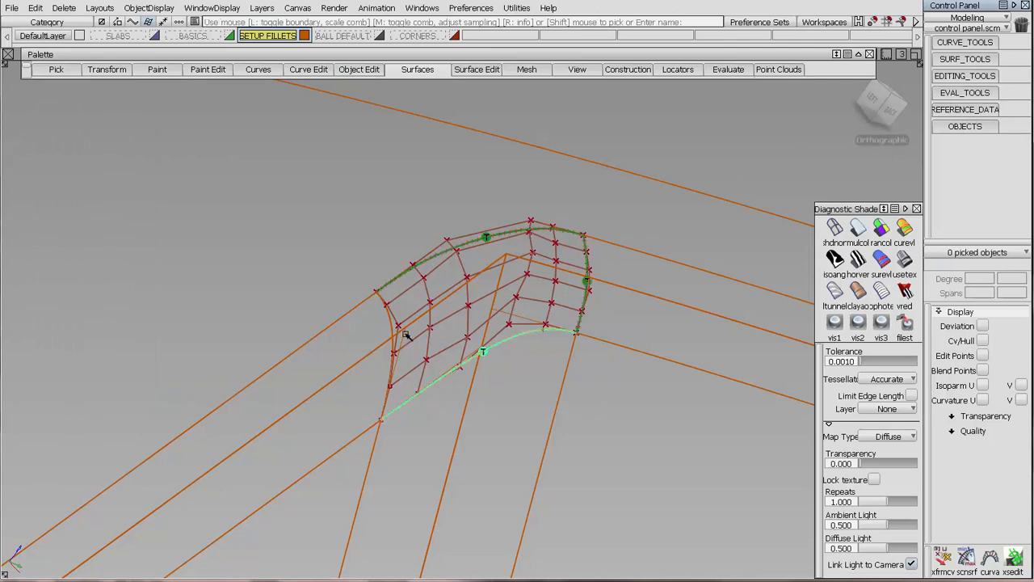
left_click(395, 325)
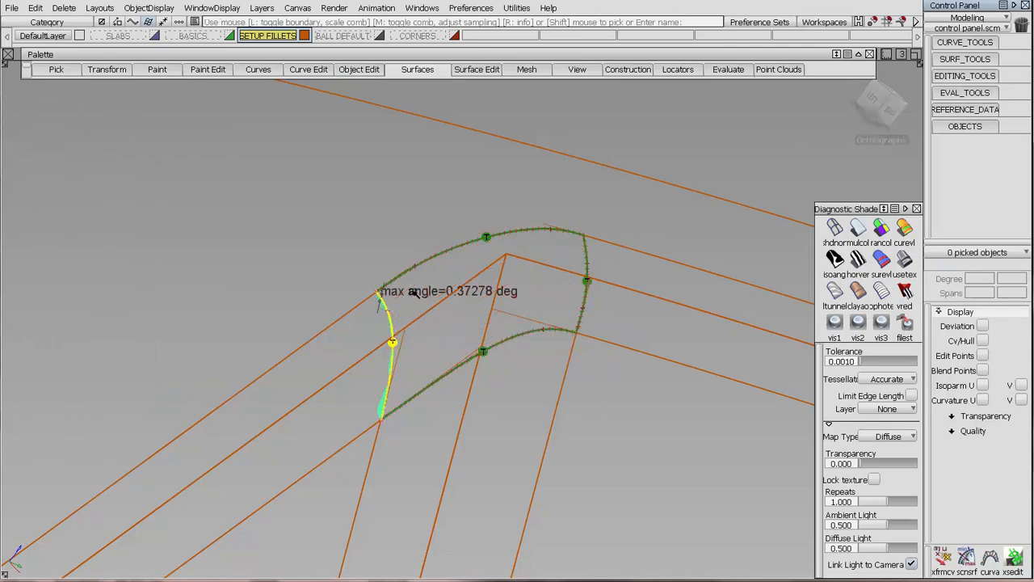
left_click_drag(384, 309, 469, 292, "alt+shift")
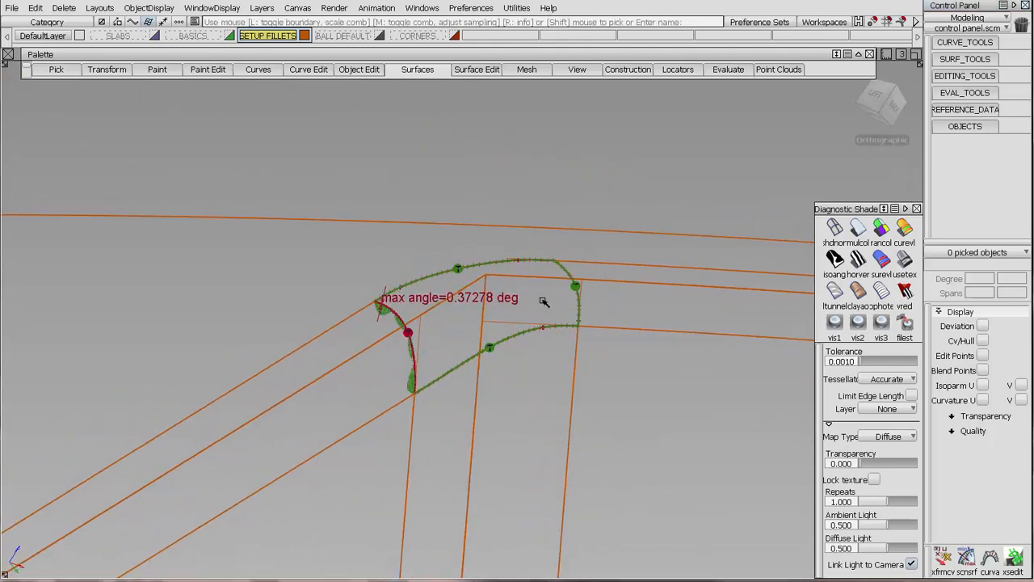
Start another ball corner at the lower back corner, using the vertical fillet and the two lower edge fillets as transitional surfaces.
left_click_drag(525, 407, 485, 404, "alt+shift")
left_click(481, 150)
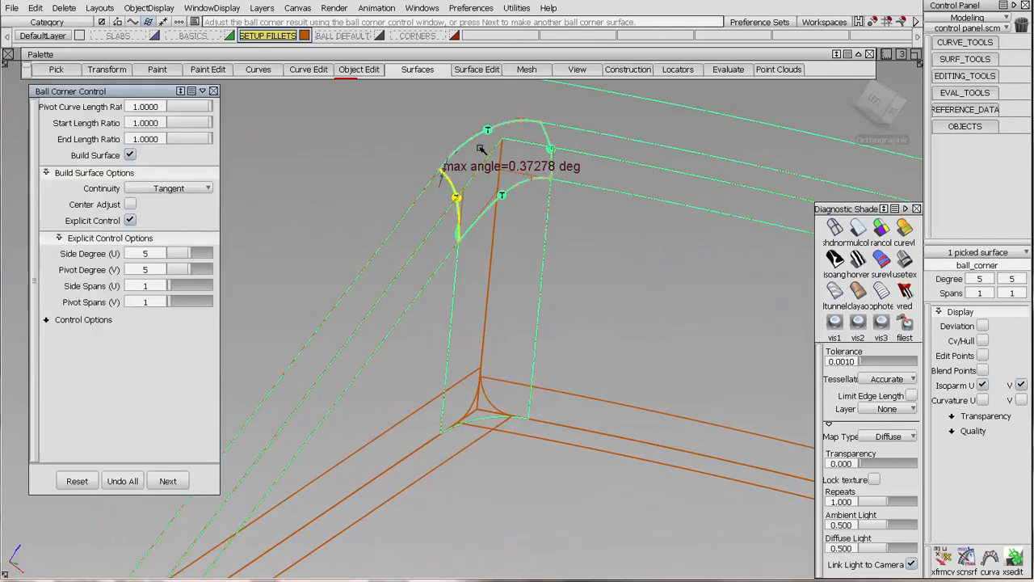
left_click(167, 481)
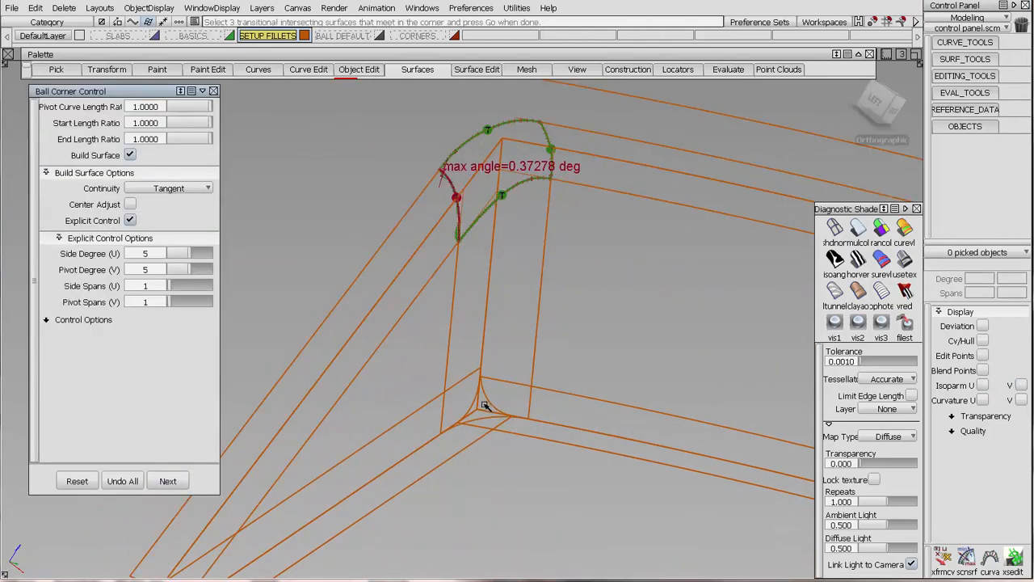
left_click(478, 408)
left_click(472, 405)
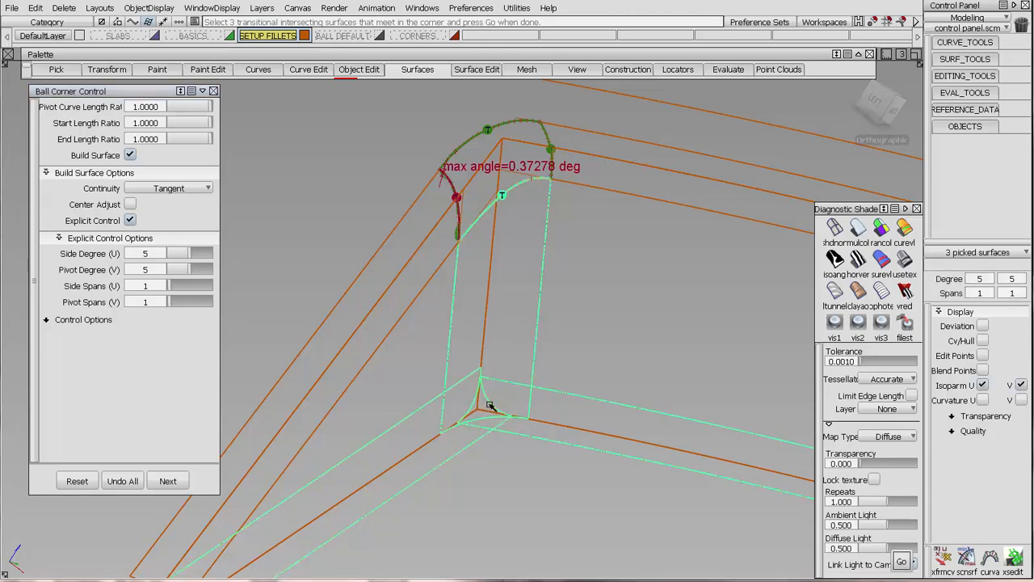
left_click(518, 453)
left_click(519, 481)
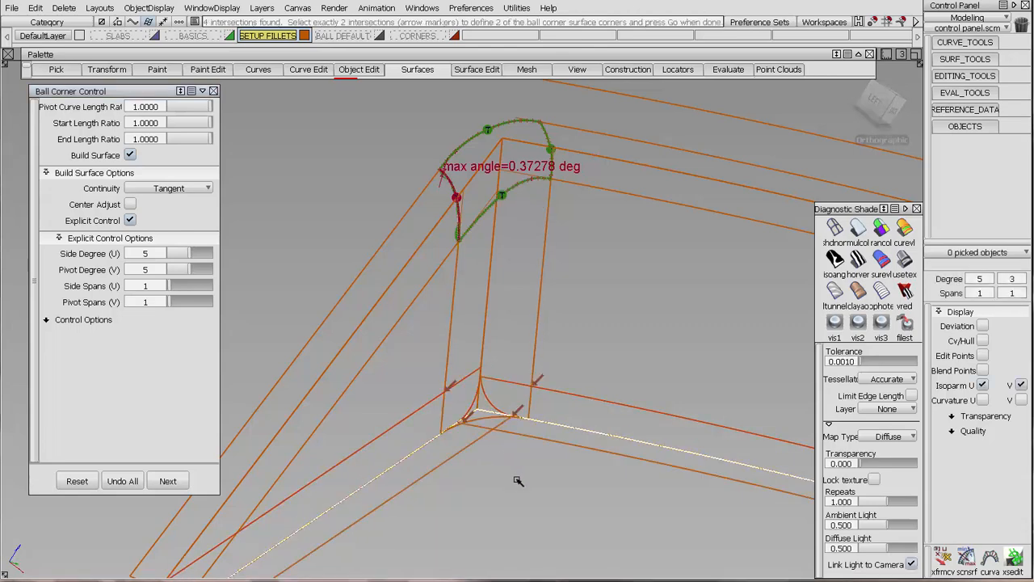
Choose the two upper intersections on the vertical fillet's edges as corner points and build the lower ball corner.
left_click(452, 386)
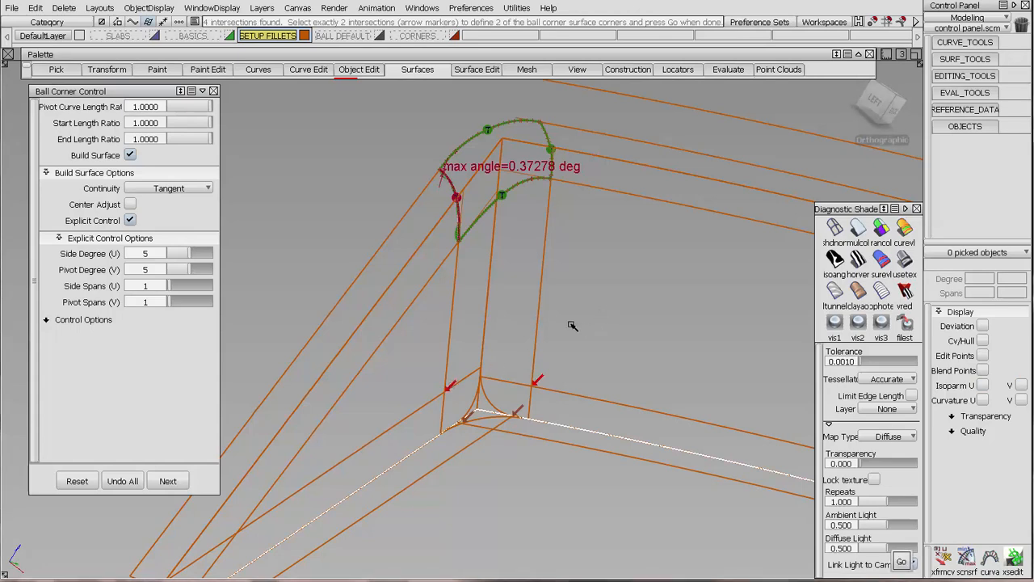
left_click_drag(573, 325, 547, 323, "alt+shift")
middle_click_drag(547, 323, 585, 279, "alt+shift")
right_click_drag(584, 279, 674, 153, "alt+shift")
mouse_move(675, 154)
middle_mouse_down("alt+shift")
mouse_move(625, 253)
mouse_move(641, 189)
middle_mouse_up("alt+shift")
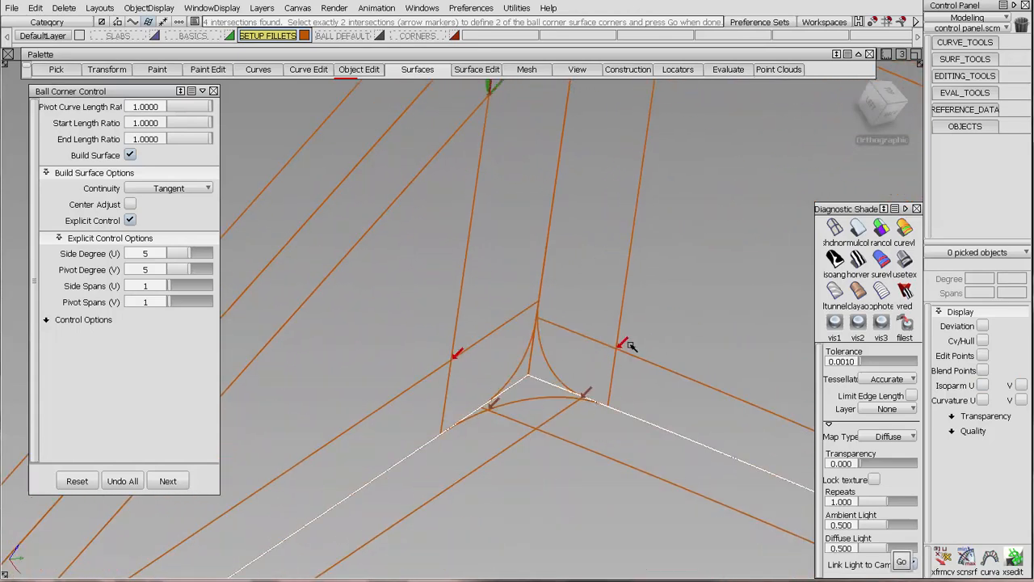
key("space")
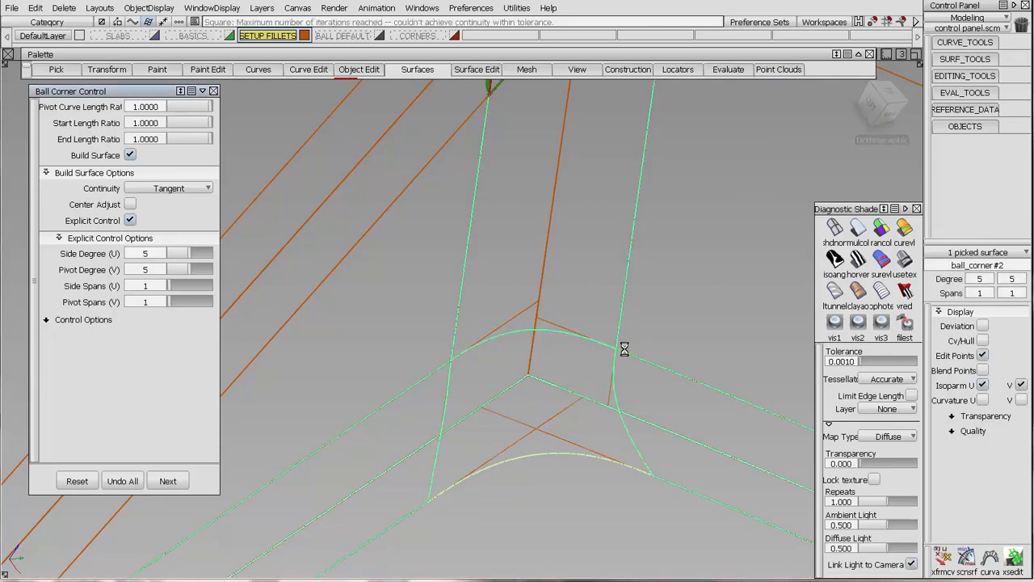
Show the CVs and hull of the lower ball corner and examine its CV layout.
left_click_drag(533, 382, 584, 380, "alt+shift")
mouse_move(583, 379)
middle_mouse_down("alt+shift")
mouse_move(577, 307)
mouse_move(589, 287)
middle_mouse_up("alt+shift")
left_click(983, 340)
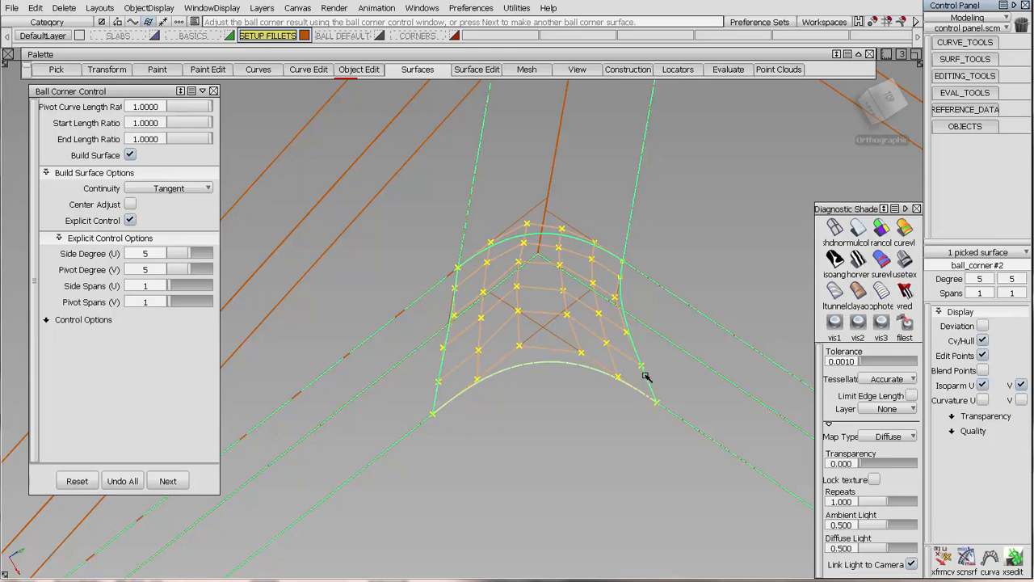
left_click_drag(747, 329, 711, 333, "alt+shift")
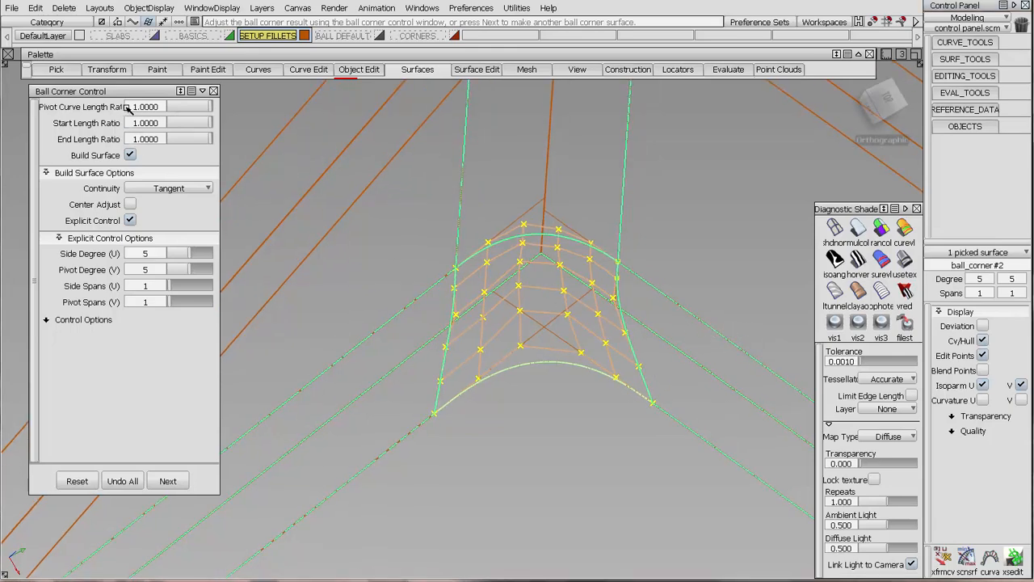
Try a pivot curve length ratio of 0.7 on the lower ball corner and inspect its CV layout.
type(".74")
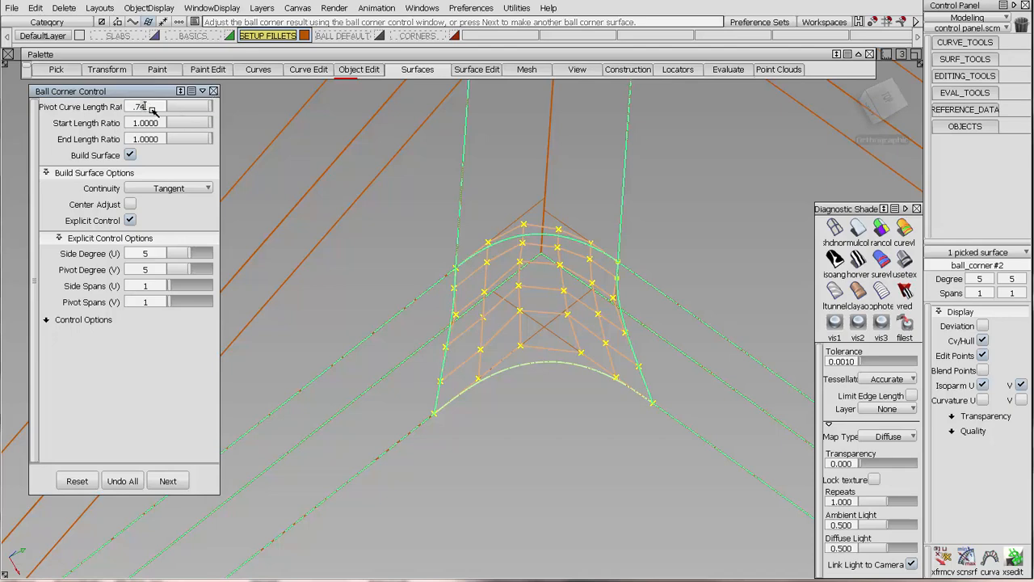
key("Return")
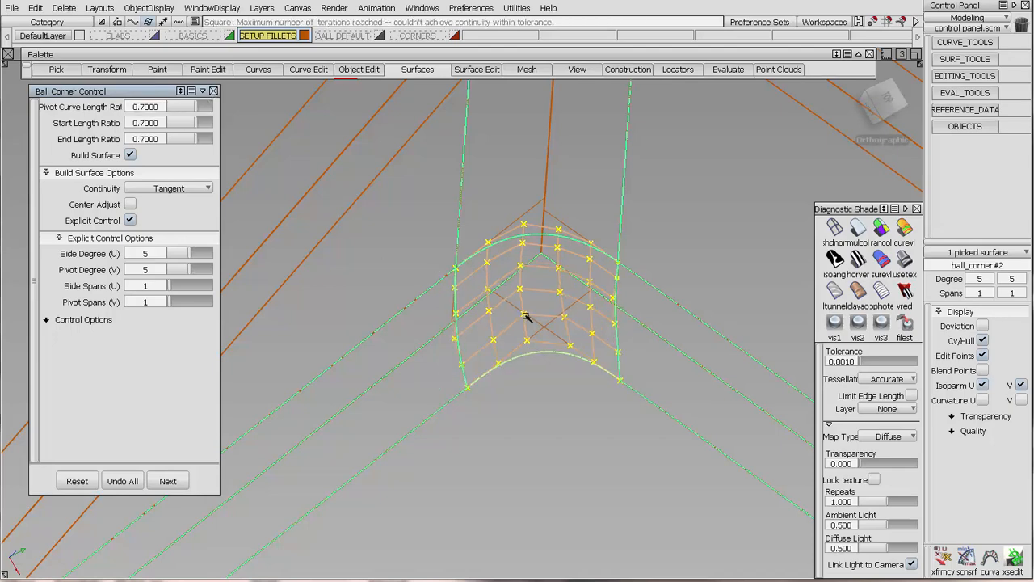
mouse_move(557, 390)
left_mouse_down("alt+shift")
mouse_move(543, 385)
mouse_move(616, 359)
mouse_move(605, 357)
left_mouse_up("alt+shift")
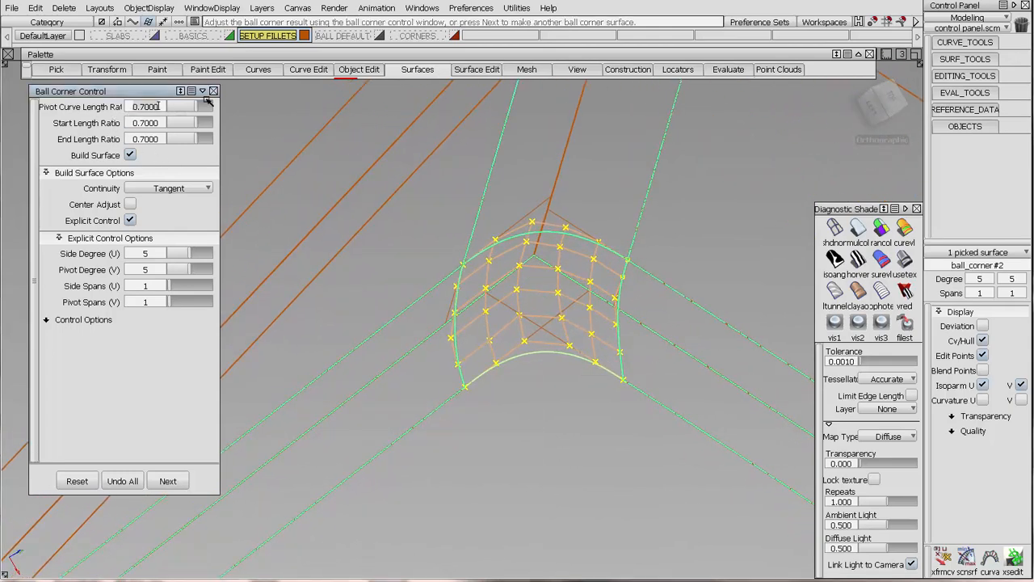
Set the lower ball corner's pivot curve length ratio to 0.5 and inspect the resulting shape.
type("0.5")
key("Return")
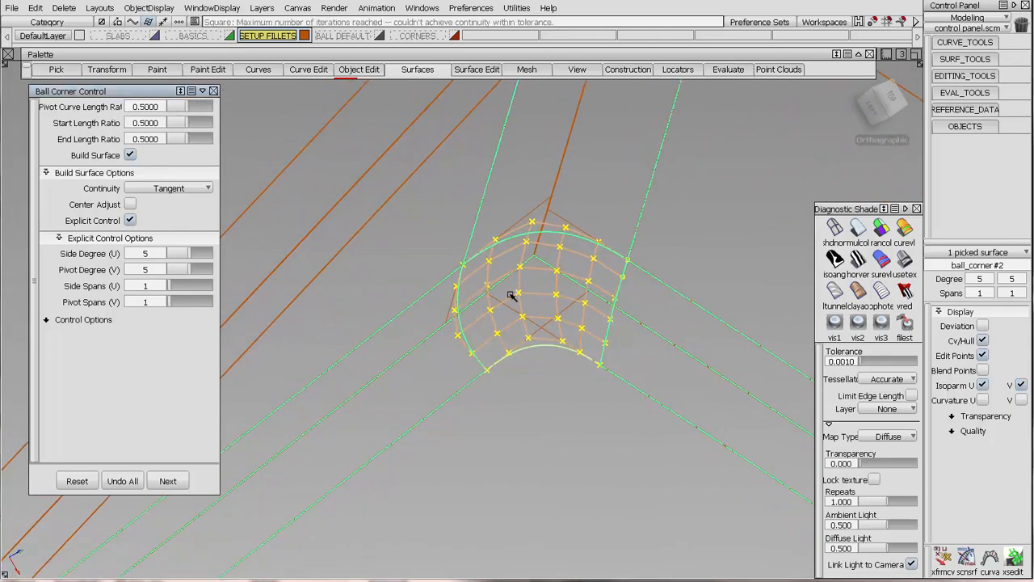
mouse_move(511, 296)
left_mouse_down("alt+shift")
mouse_move(616, 296)
mouse_move(565, 300)
mouse_move(654, 274)
mouse_move(614, 323)
mouse_move(599, 320)
left_mouse_up("alt+shift")
left_click_drag(599, 320, 596, 278, "ctrl+shift")
Check the tangent continuity along all four boundaries of the lower ball corner.
left_click(963, 92)
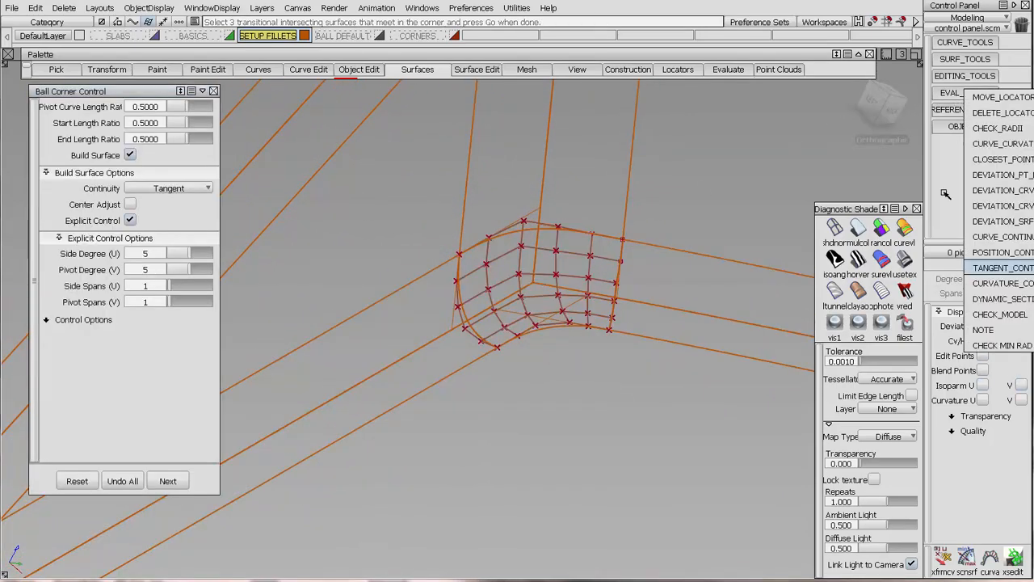
left_click(986, 272)
left_click(474, 331)
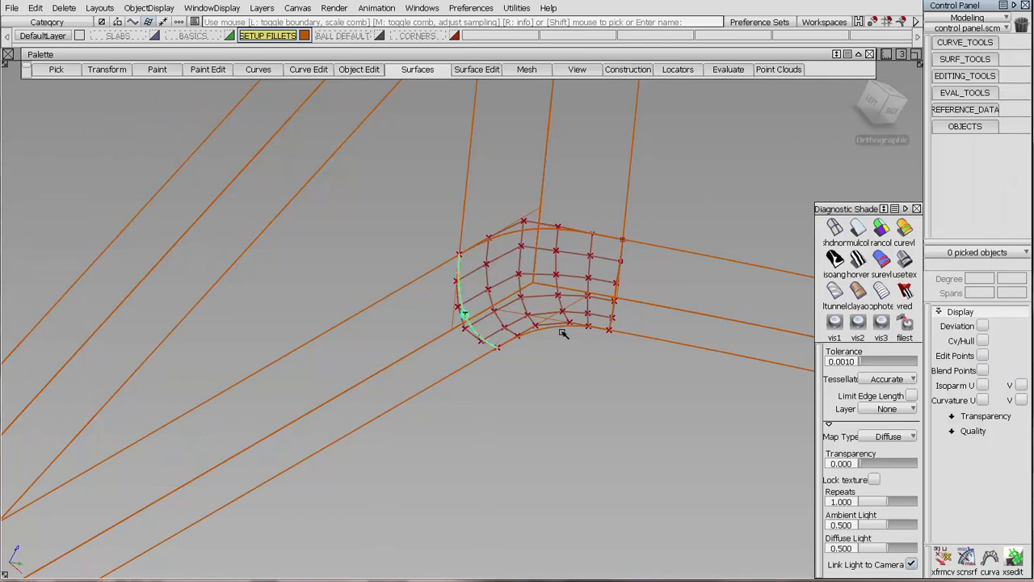
left_click(553, 327)
left_click(615, 290)
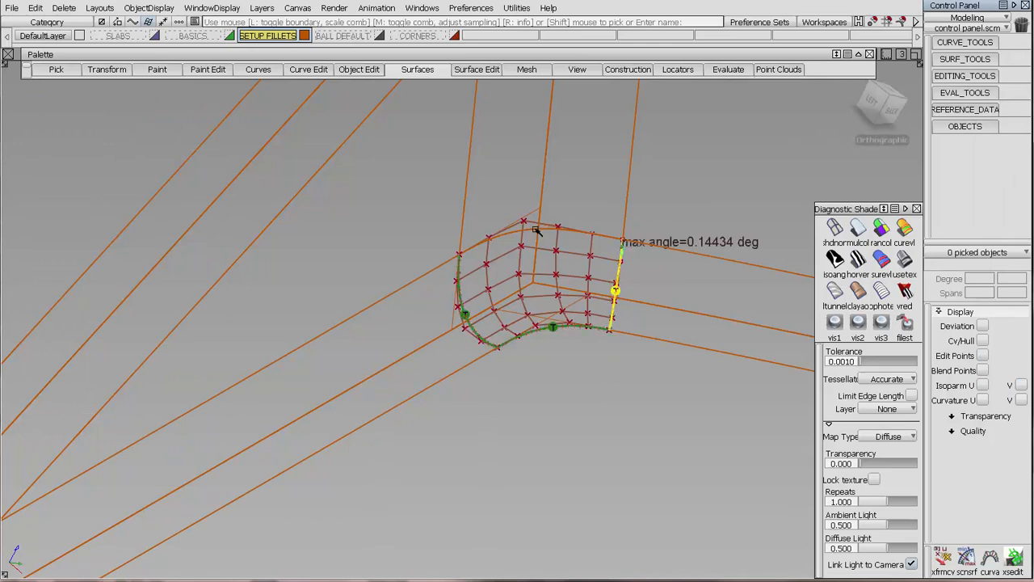
left_click(536, 230)
key("Delete")
key("Return")
left_click(547, 231)
Examine both ball corners together from several angles and compare the continuity deviations on their edges.
left_click_drag(650, 249, 564, 258, "alt+shift")
right_click_drag(644, 198, 591, 335, "alt+shift")
left_click_drag(591, 335, 651, 358, "alt+shift")
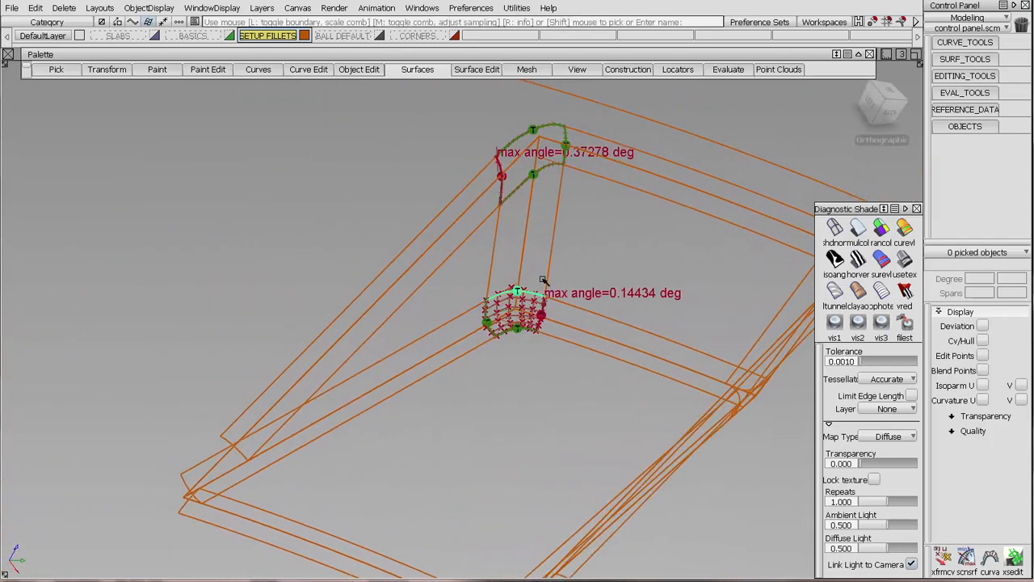
right_click_drag(539, 282, 515, 235, "alt+shift")
middle_click_drag(516, 235, 508, 309, "alt+shift")
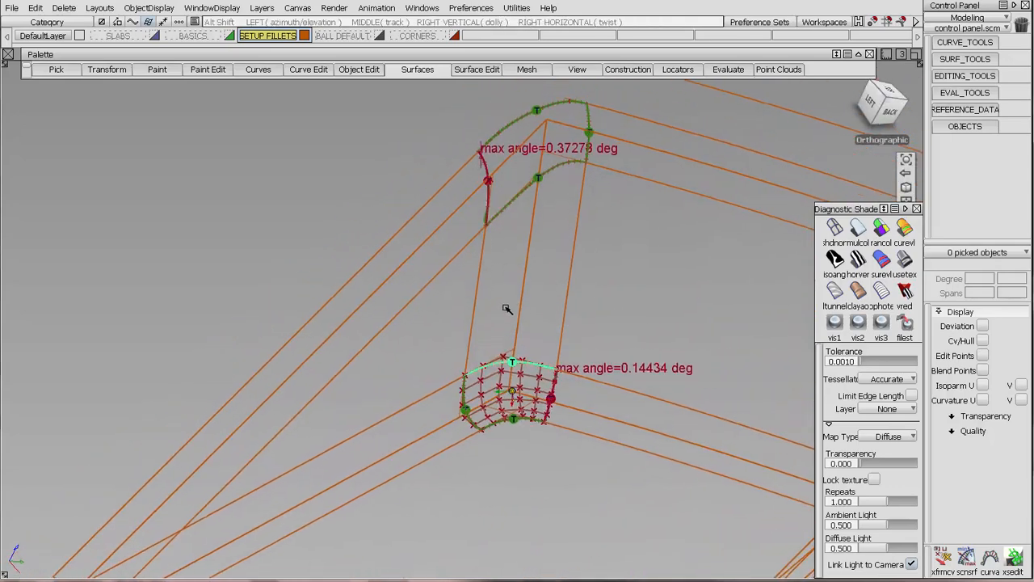
left_click_drag(507, 309, 511, 297, "alt+shift")
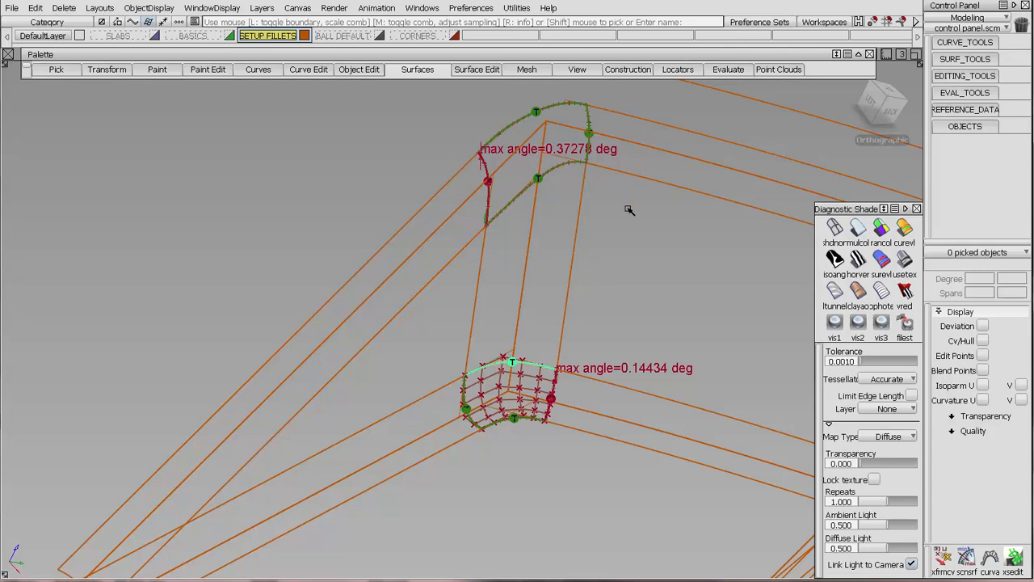
left_click_drag(558, 240, 516, 145, "ctrl+shift")
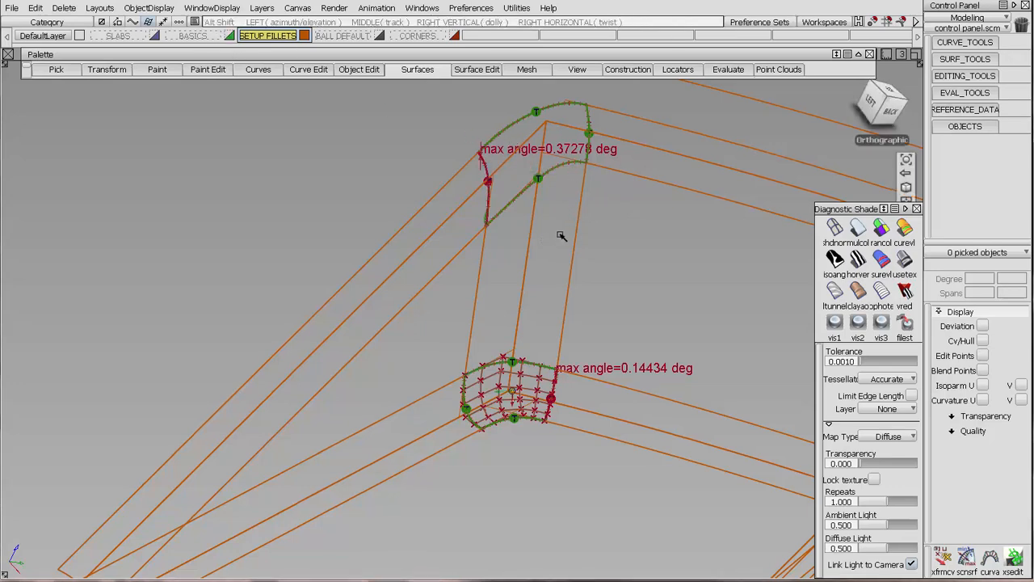
left_click_drag(561, 234, 474, 228, "alt+shift")
Show the CVs and U curvature of the upper side-edge fillet and examine its structure and minimum radius.
left_click(450, 215)
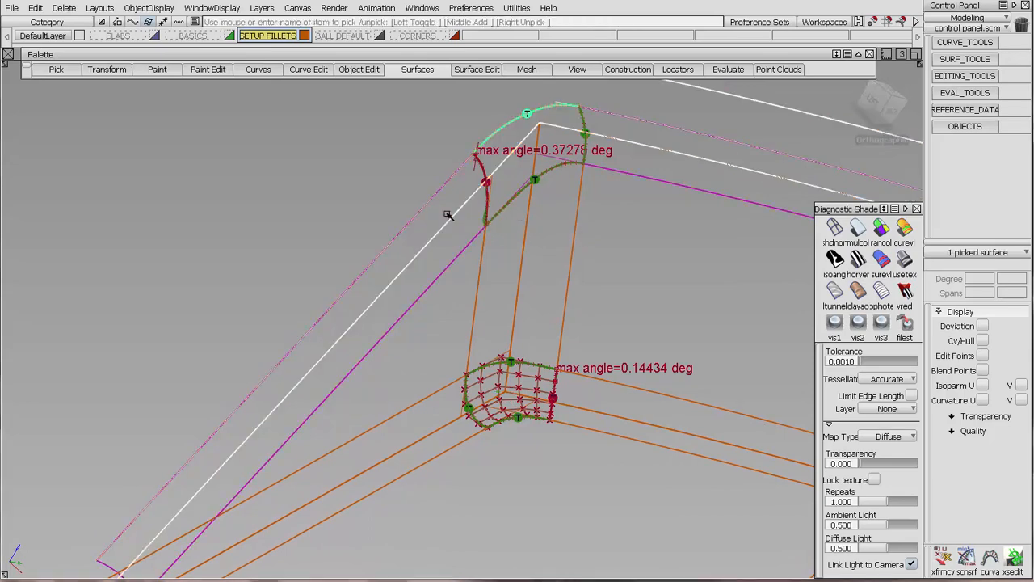
left_click(456, 211)
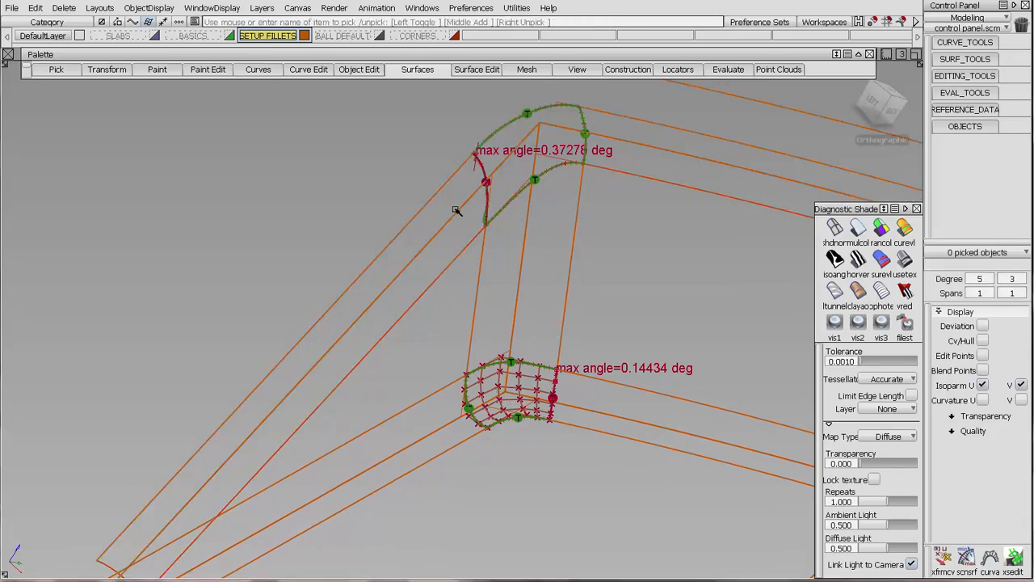
left_click(462, 267)
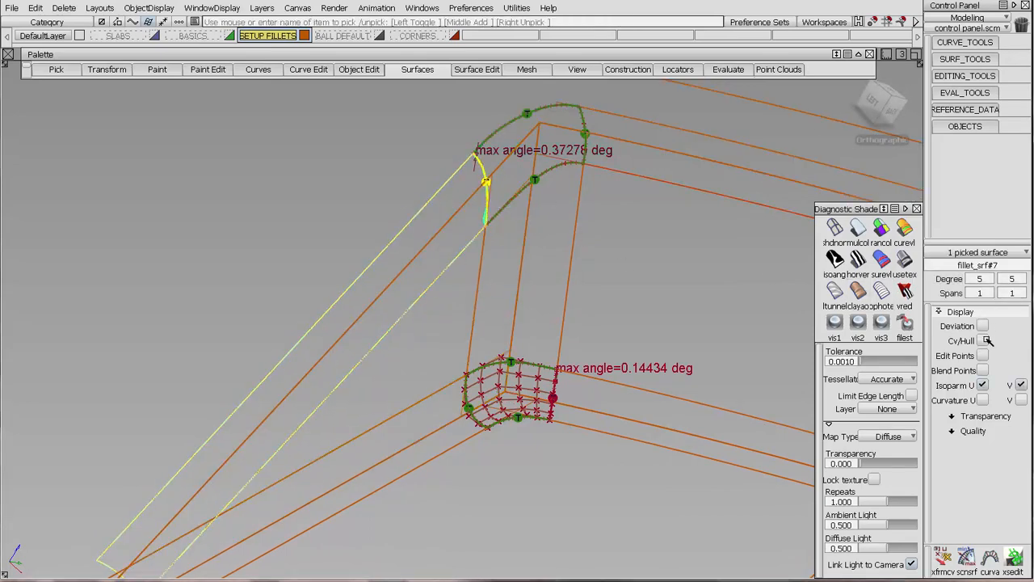
left_click(984, 340)
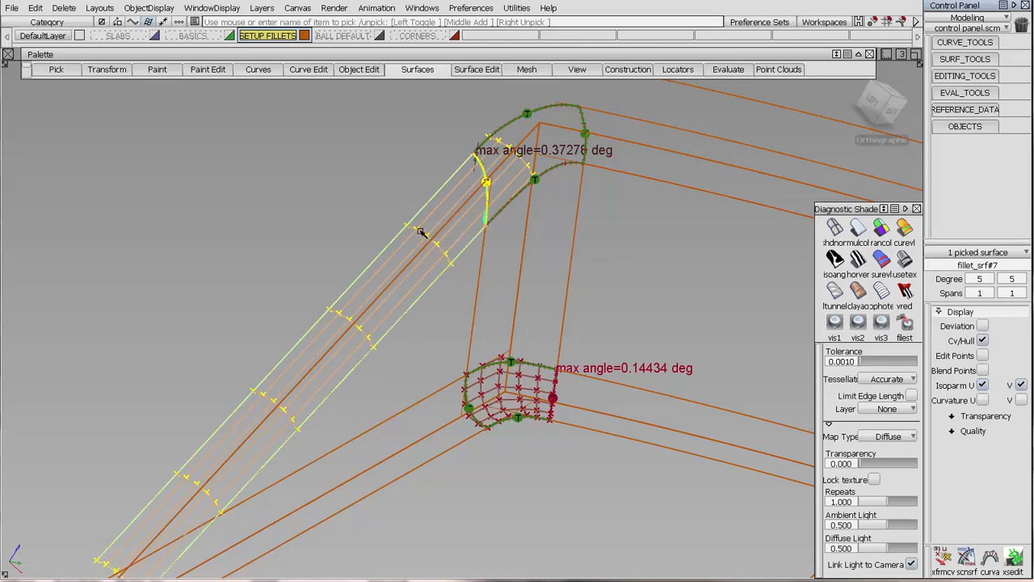
left_click(983, 401)
left_click_drag(472, 375, 619, 330, "alt+shift")
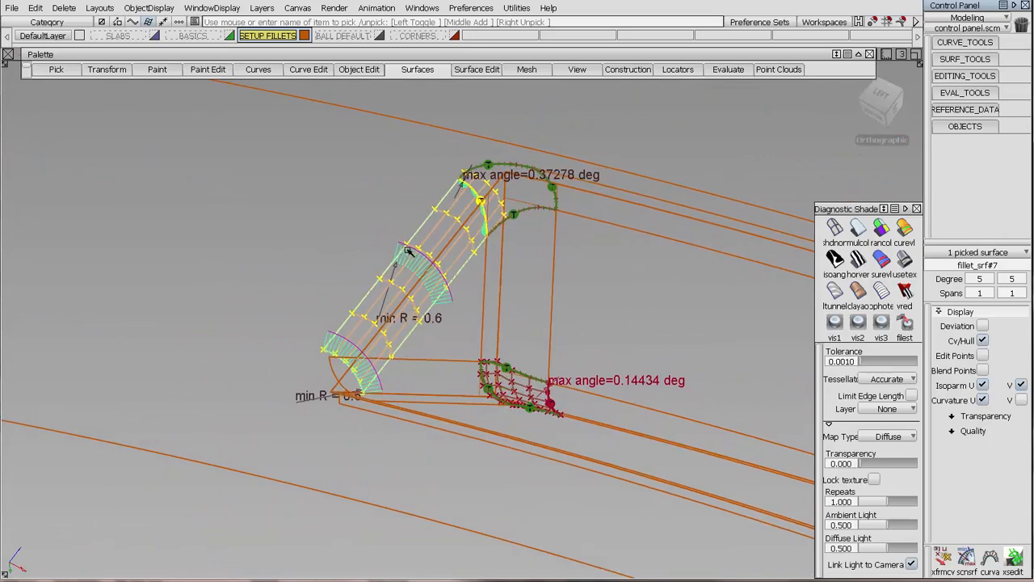
left_click_drag(534, 298, 423, 256, "alt+shift")
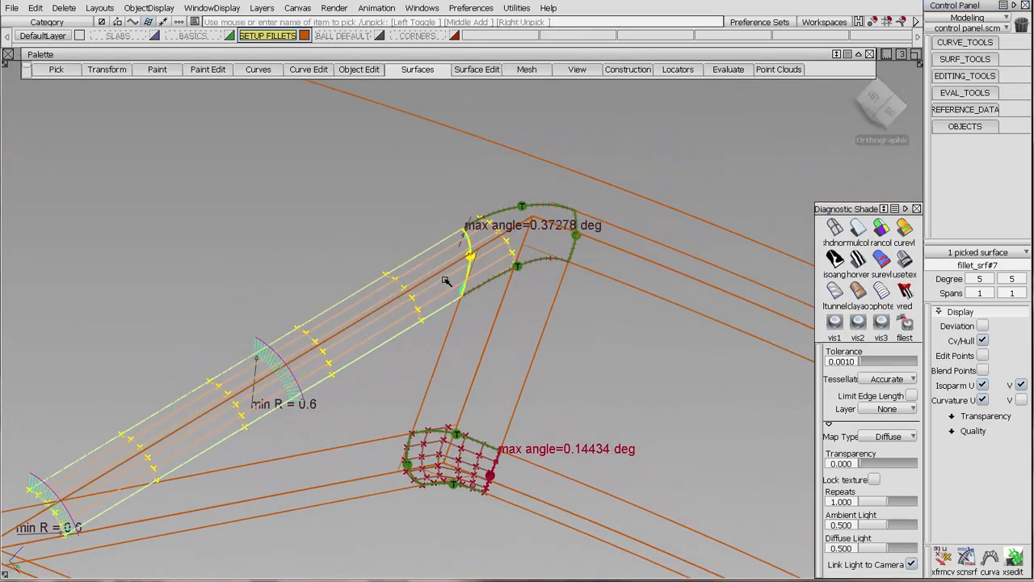
Open the upper side-edge fillet's settings, review its radius and flow control, and close them without changes.
left_click(432, 196)
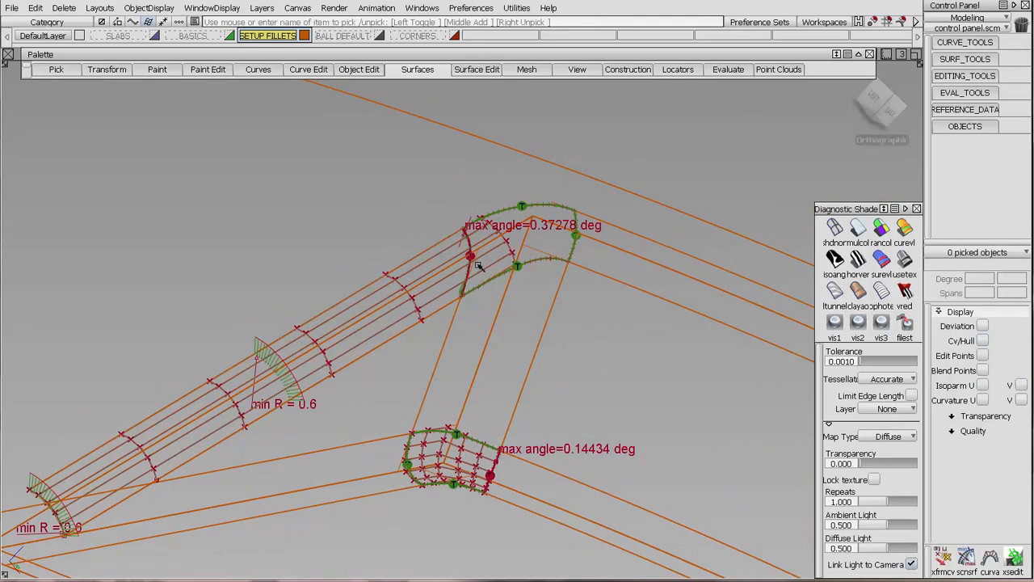
key("ctrl+q")
left_click(443, 244)
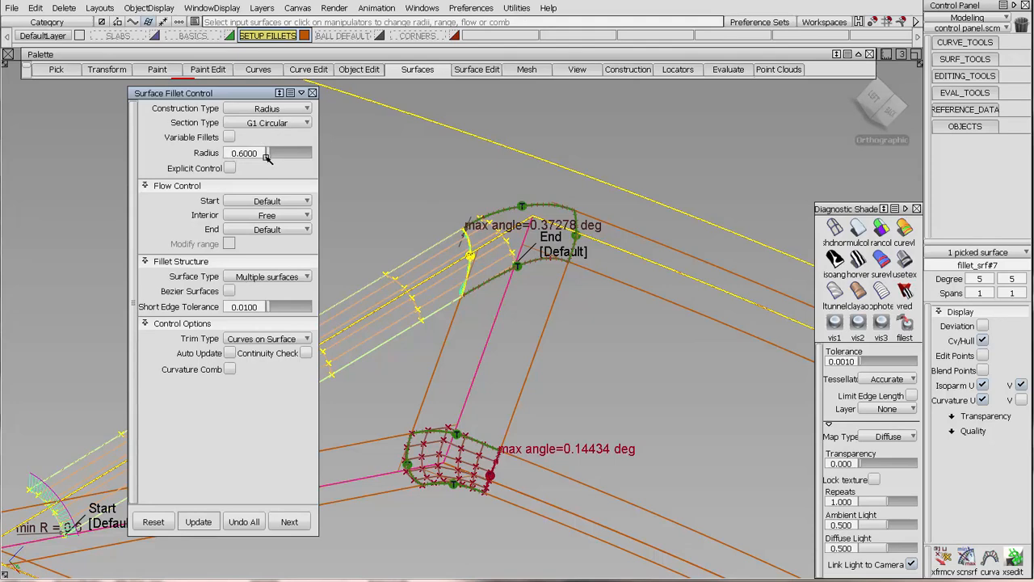
left_click(312, 93)
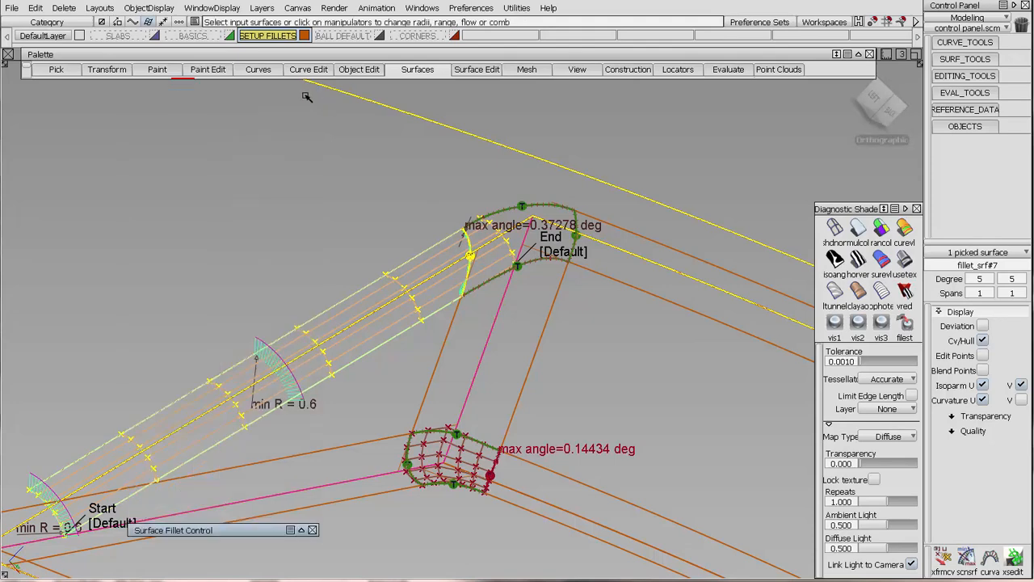
left_click(301, 531)
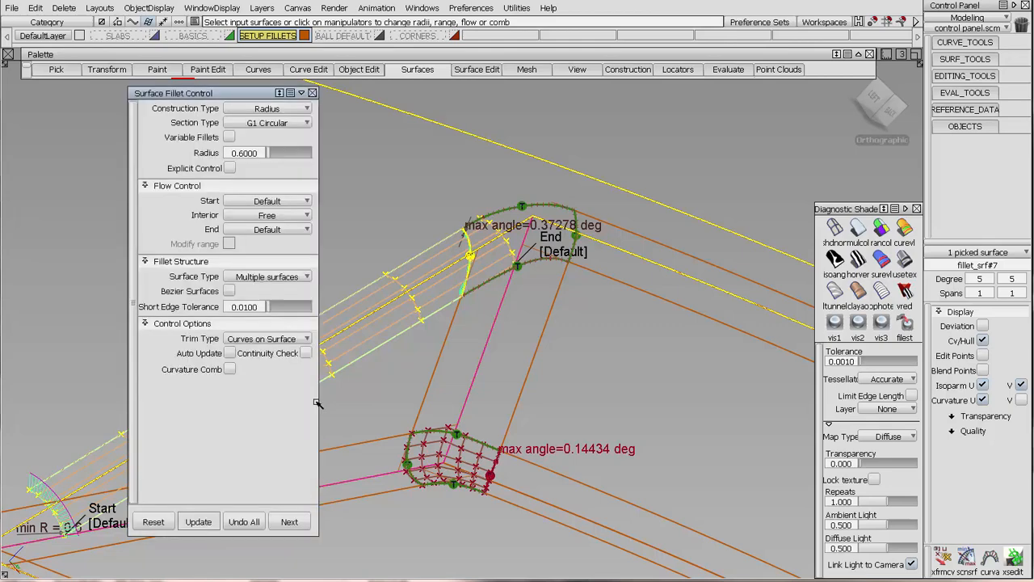
left_click(317, 94)
left_click(359, 171)
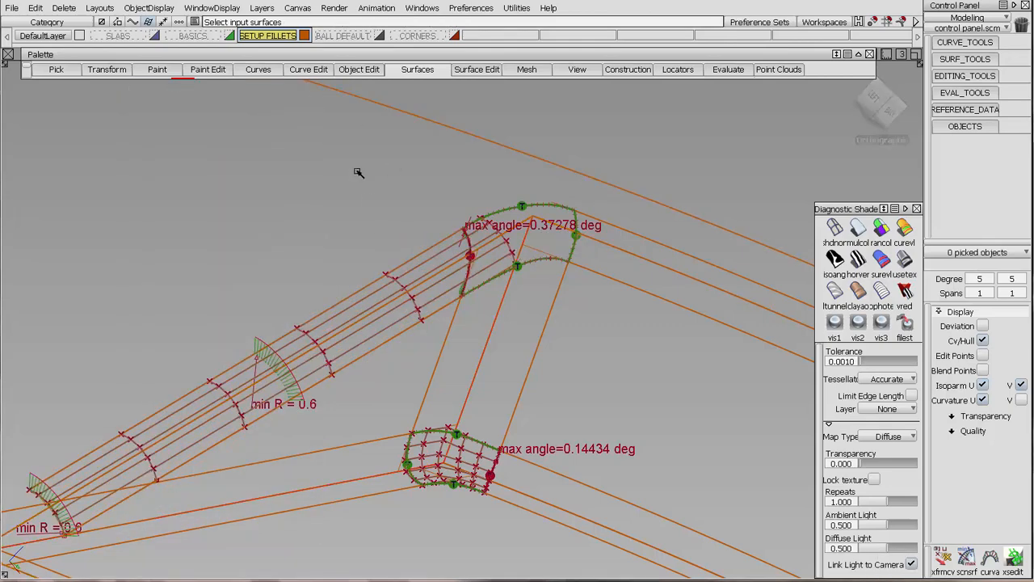
Switch to the BALL DEFAULT layer and set the upper side-edge fillet's interior flow control to Free.
left_click(356, 35)
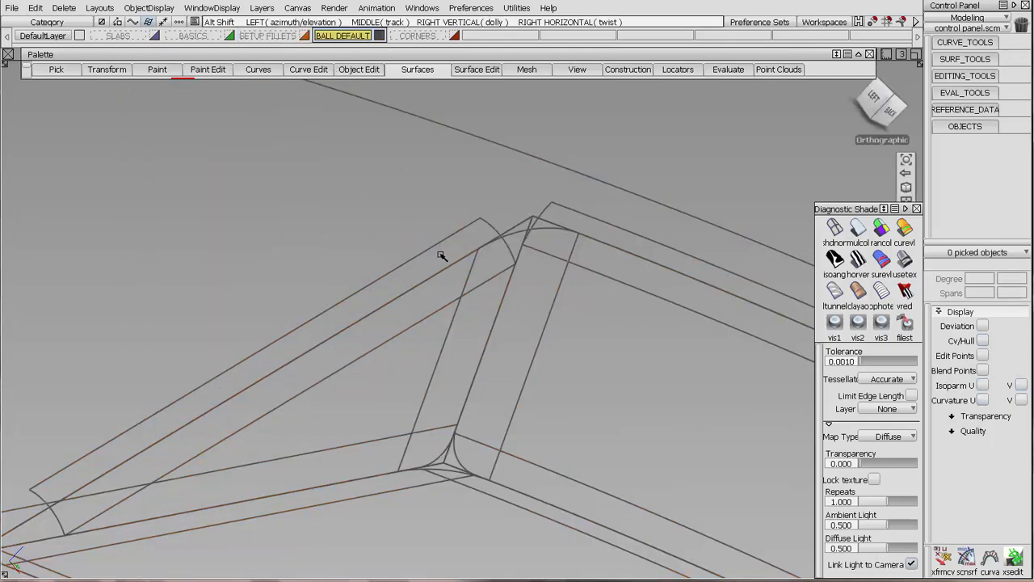
left_click_drag(443, 253, 501, 185, "alt+shift")
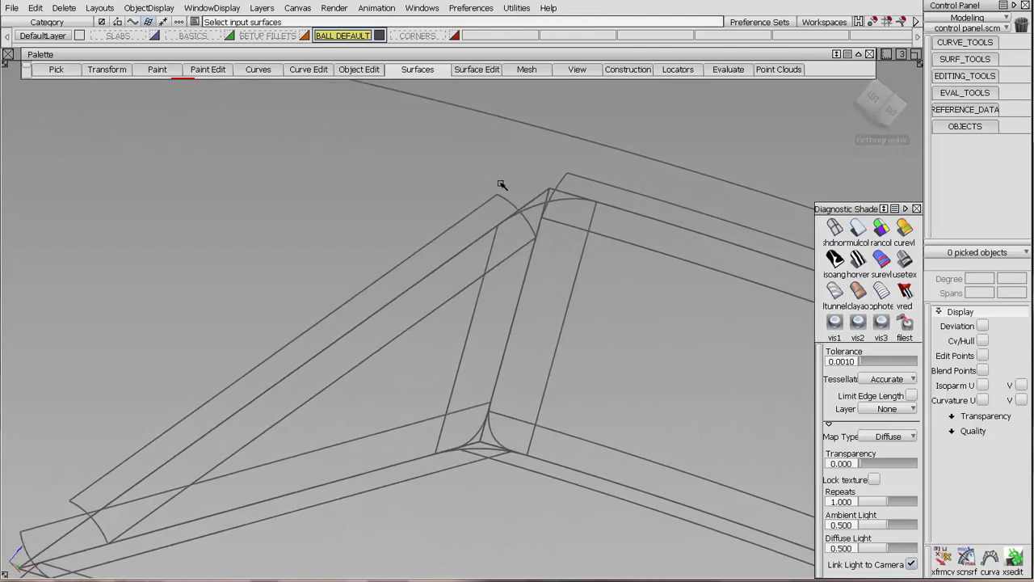
left_click(513, 202)
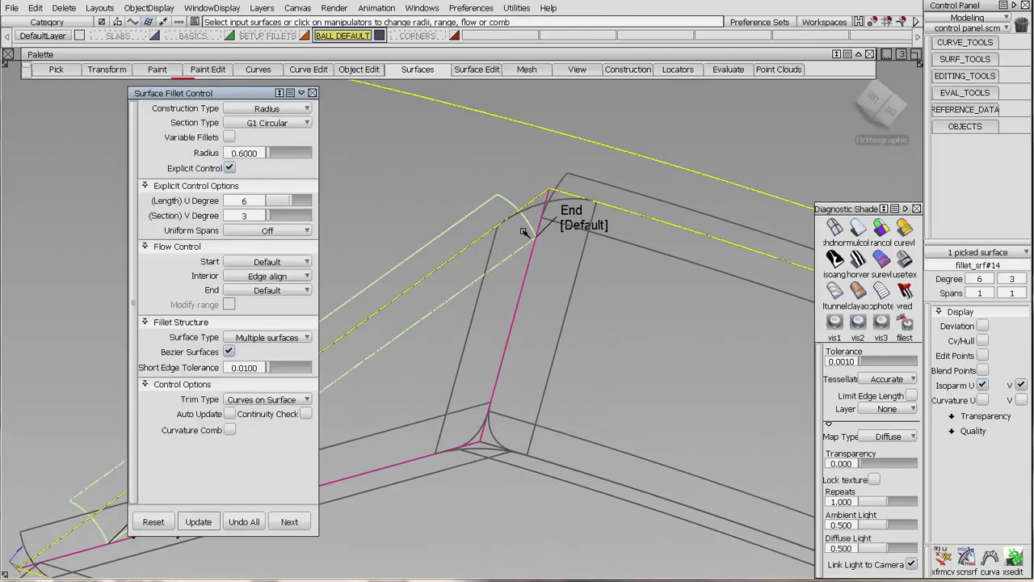
left_click(277, 278)
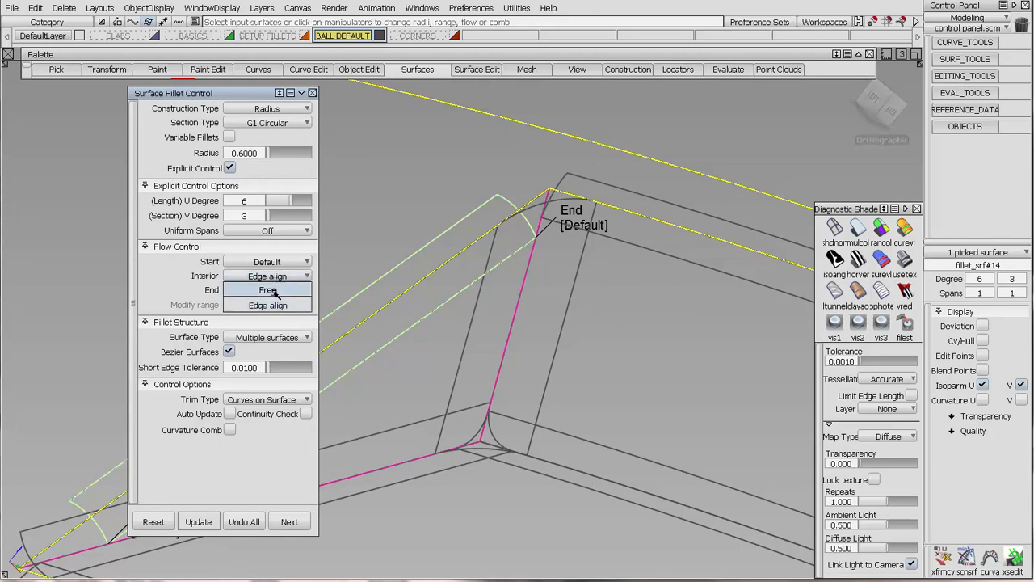
left_click(279, 285)
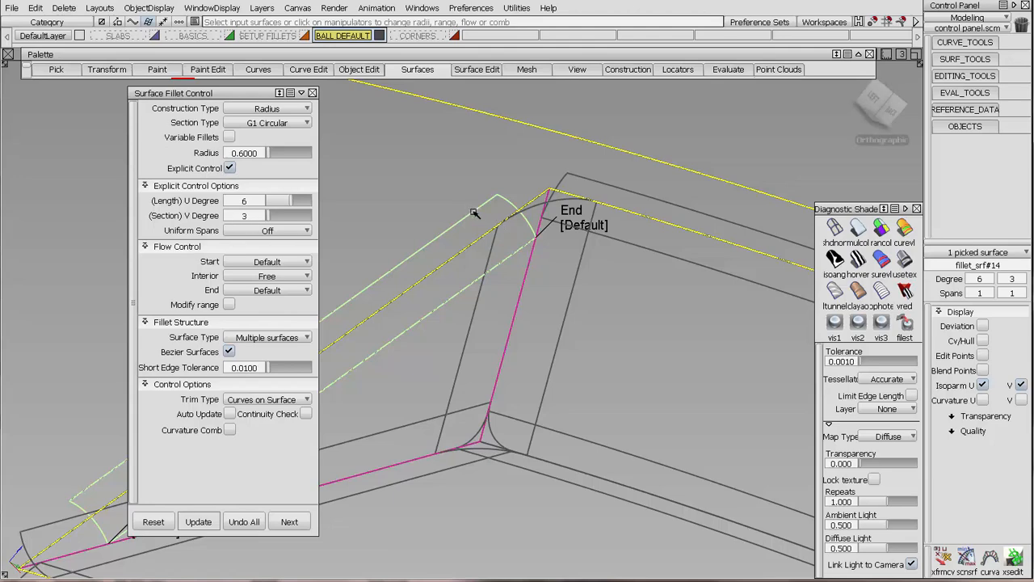
Show the CVs and U curvature of the default upper side-edge fillet and examine its structure and minimum radius.
left_click(983, 341)
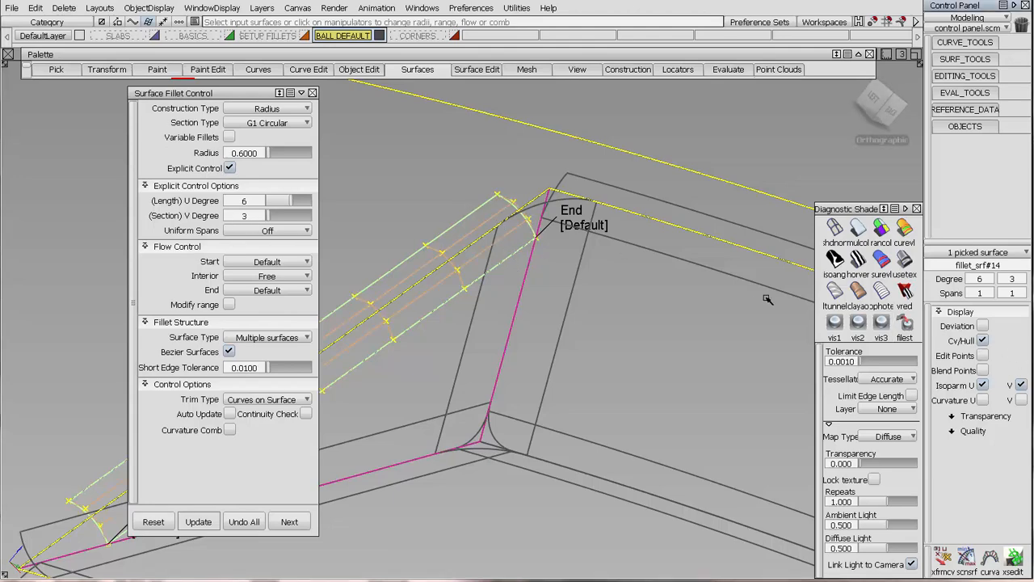
left_click(984, 401)
left_click_drag(485, 376, 406, 352, "alt+shift")
middle_click_drag(406, 352, 529, 353, "alt+shift")
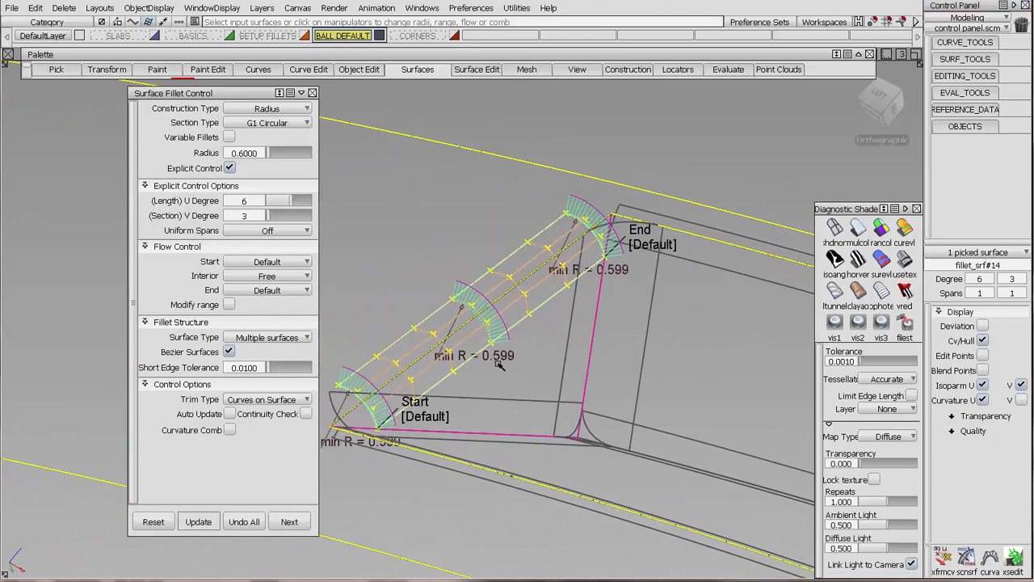
left_click_drag(525, 383, 420, 317, "ctrl+shift")
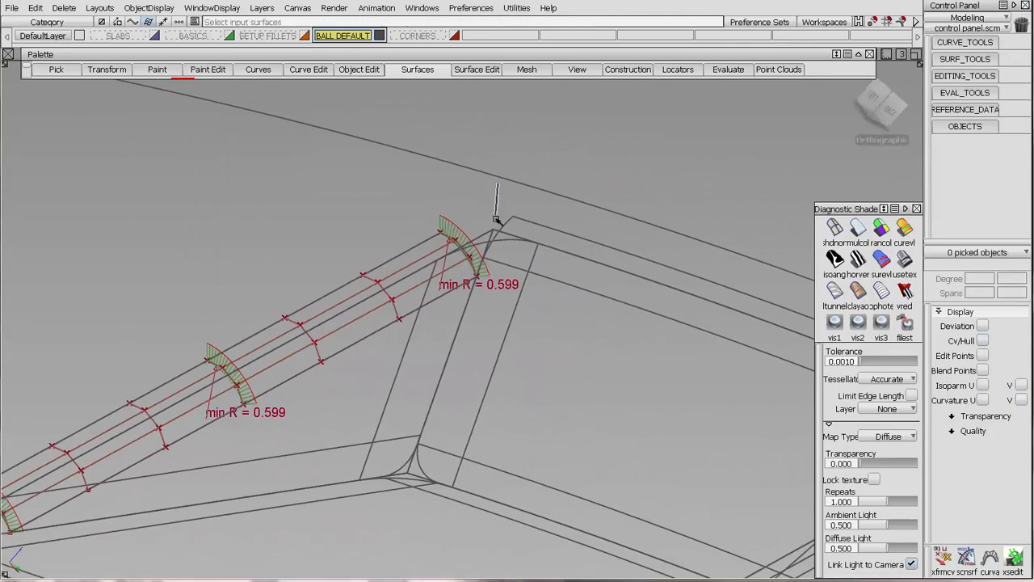
Review the default upper back-edge fillet's settings and CV structure, and clear the curvature locators.
left_click(508, 223)
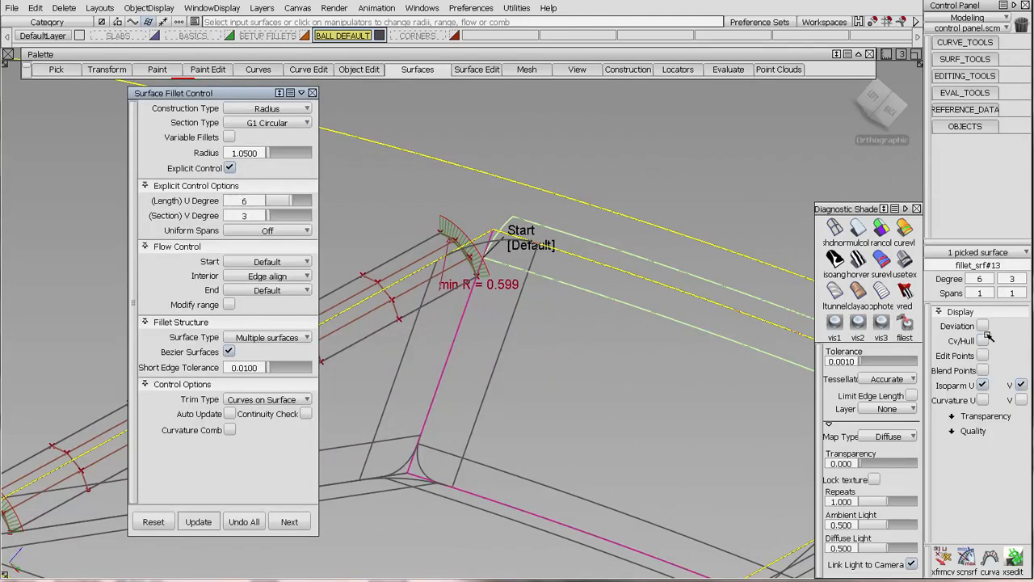
left_click(983, 340)
left_click_drag(579, 312, 575, 371, "ctrl+shift")
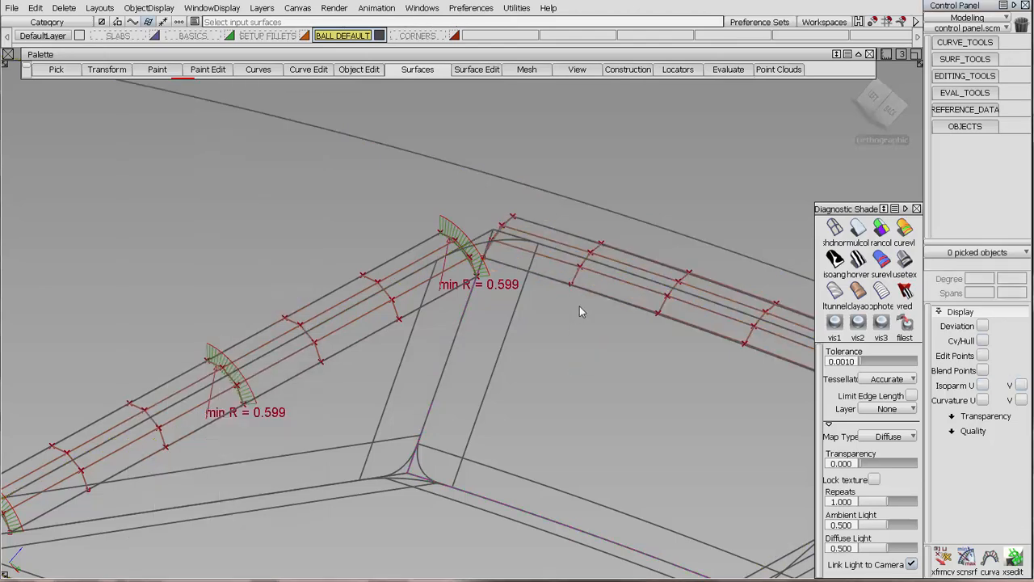
left_click(64, 8)
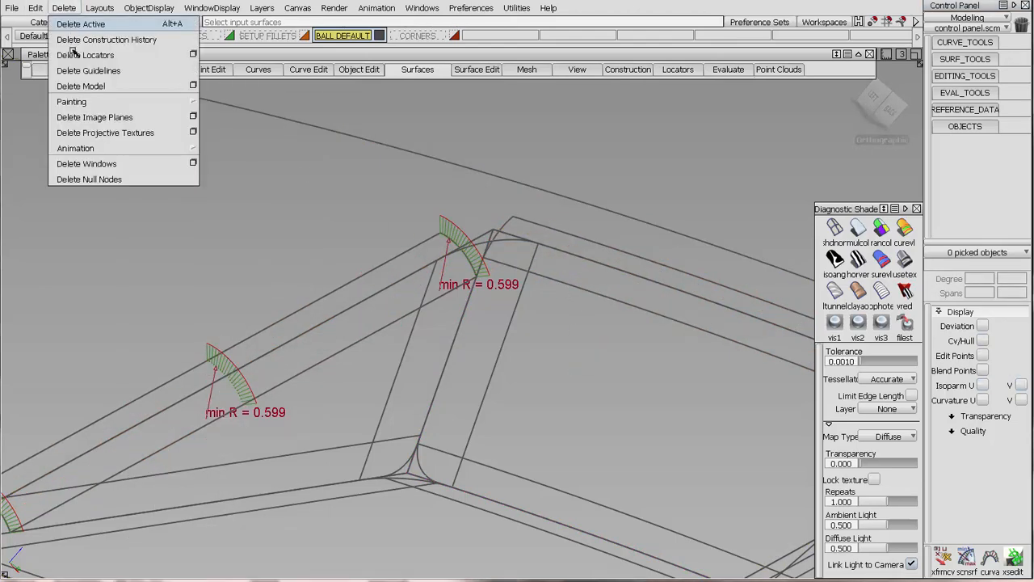
left_click(80, 24)
Build a tangent ball corner at the upper back corner from the three fillets and a fourth primary surface, with all length ratios at 1.
left_click(435, 72)
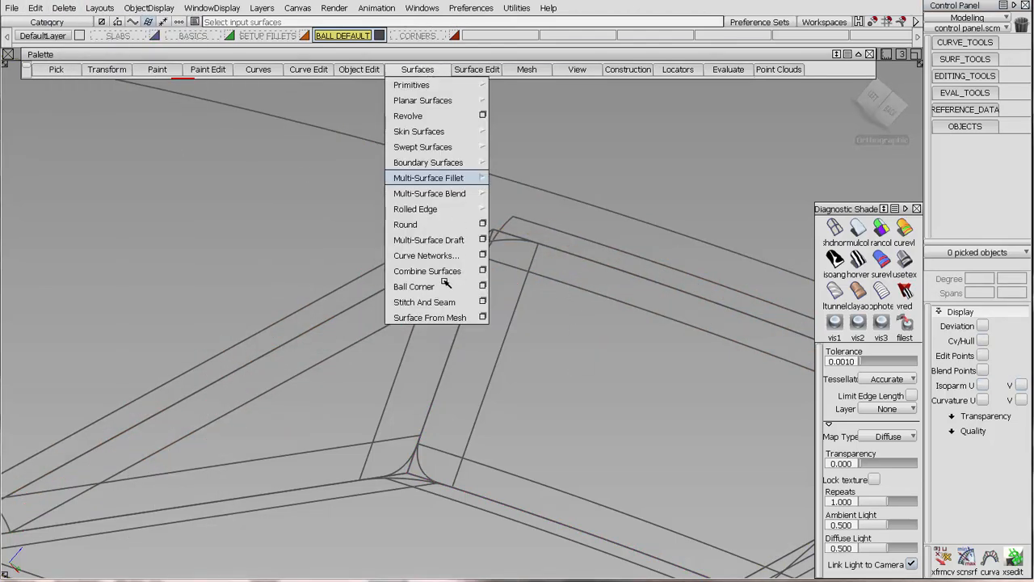
left_click(414, 287)
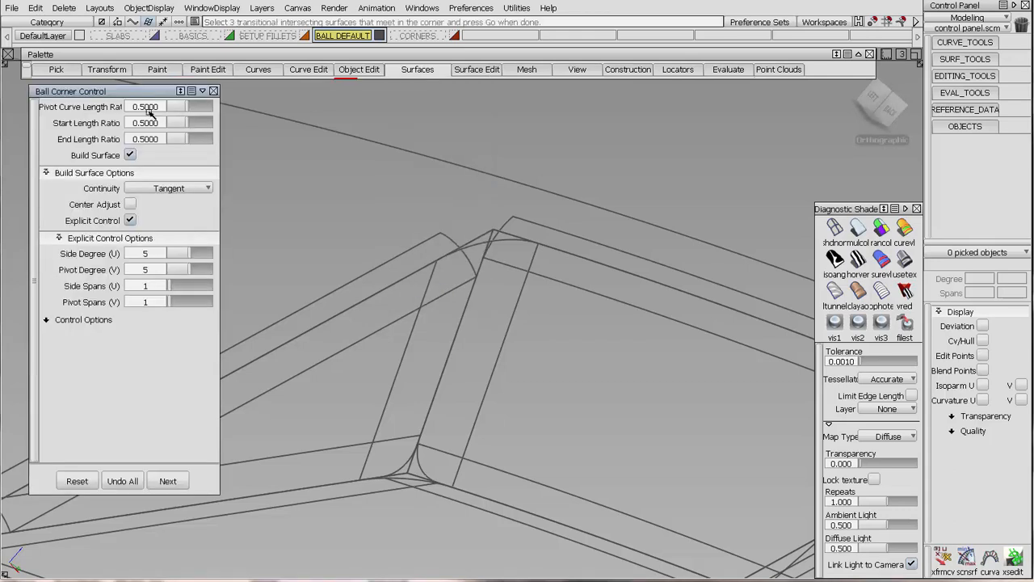
type("1")
key("Return")
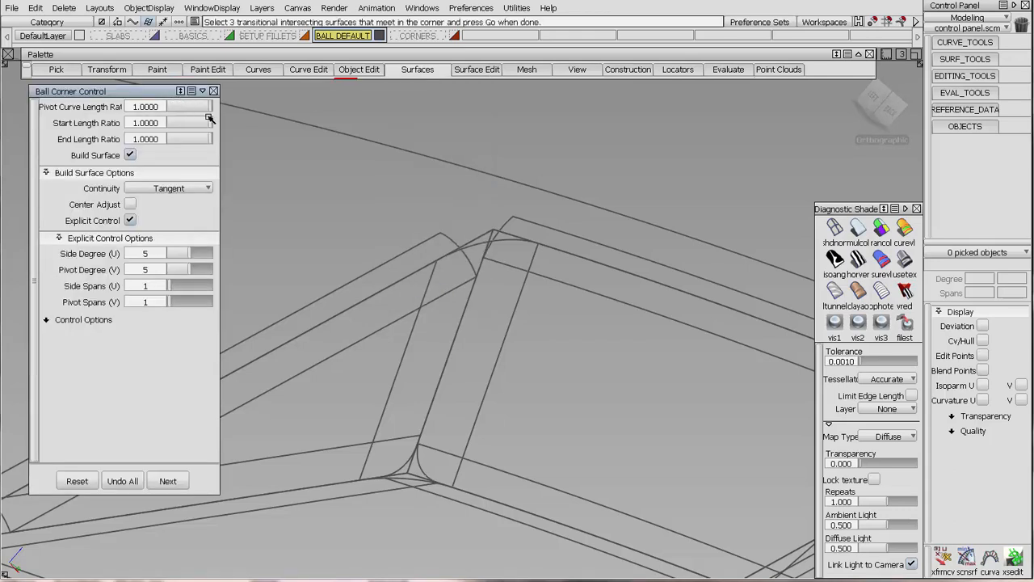
left_click(473, 244)
left_click(474, 244)
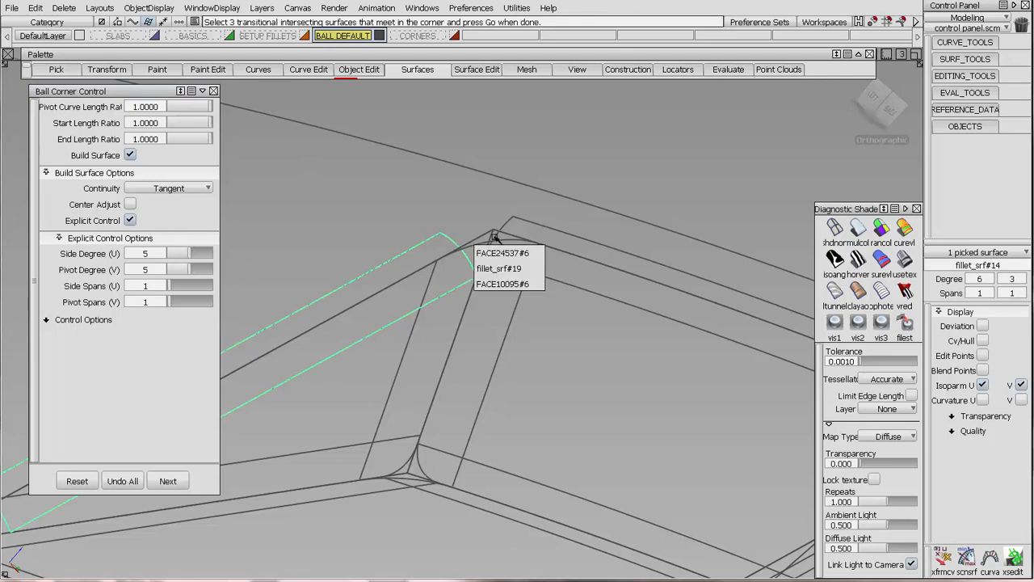
left_click(498, 264)
left_click(505, 223)
key("space")
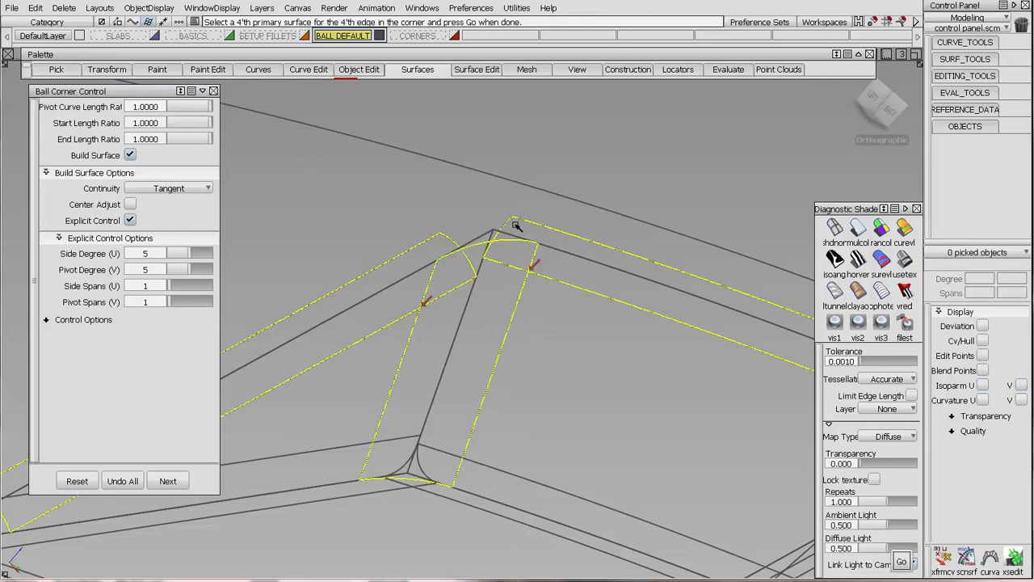
left_click(411, 174)
key("space")
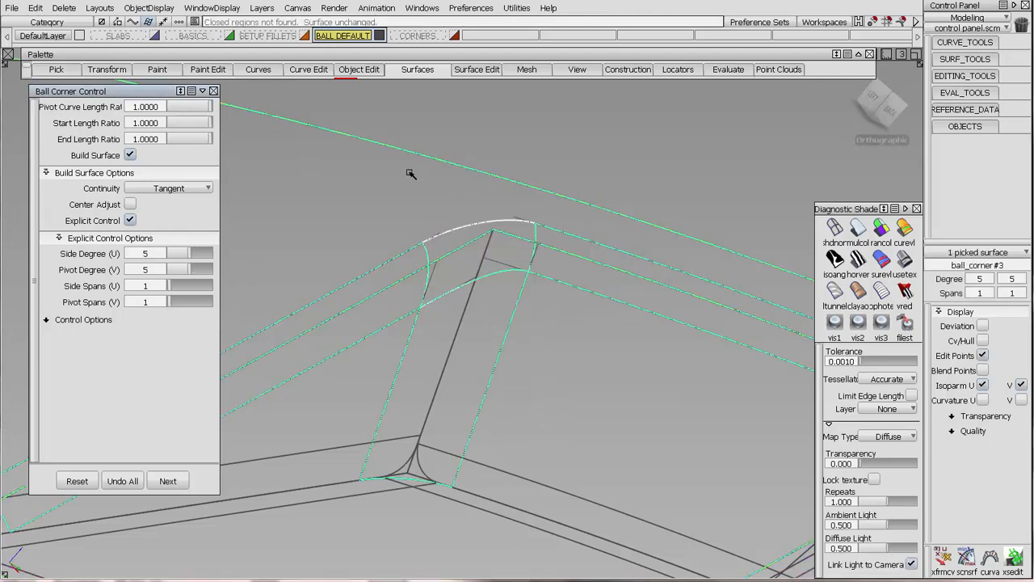
Show the CVs of the new upper ball corner and examine their layout up close.
left_click(983, 340)
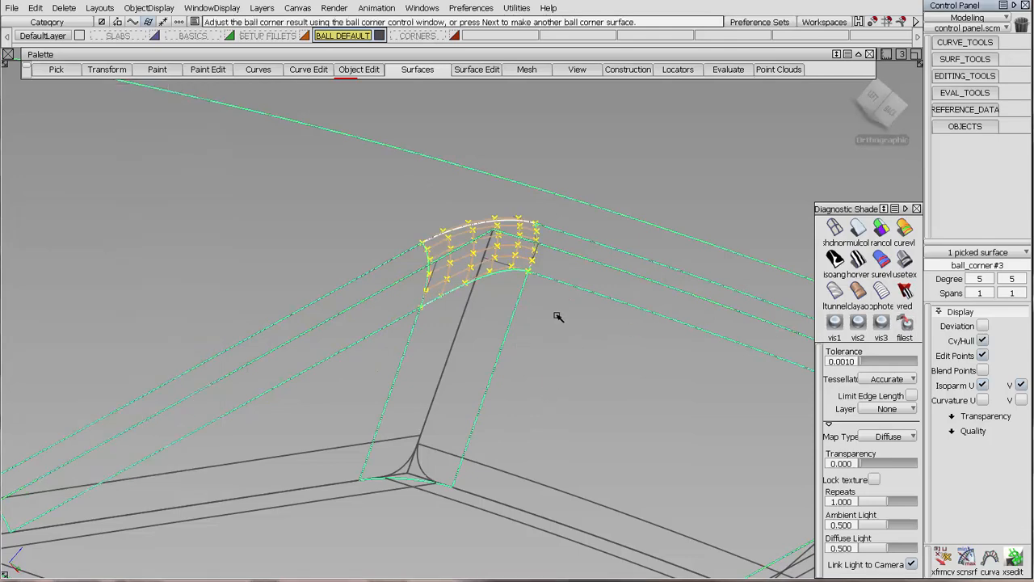
left_click_drag(556, 315, 538, 267, "alt+shift")
right_click_drag(537, 267, 515, 431, "alt+shift")
middle_click_drag(525, 118, 488, 332, "alt+shift")
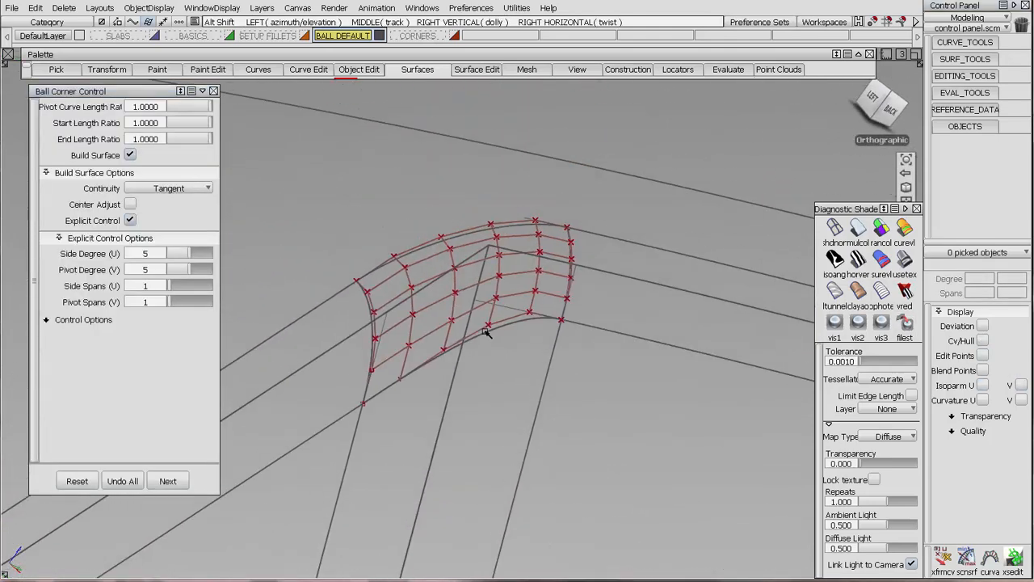
Check the surface continuity along all four boundaries of the upper ball corner on the BALL DEFAULT layer.
left_click(936, 94)
left_click(958, 269)
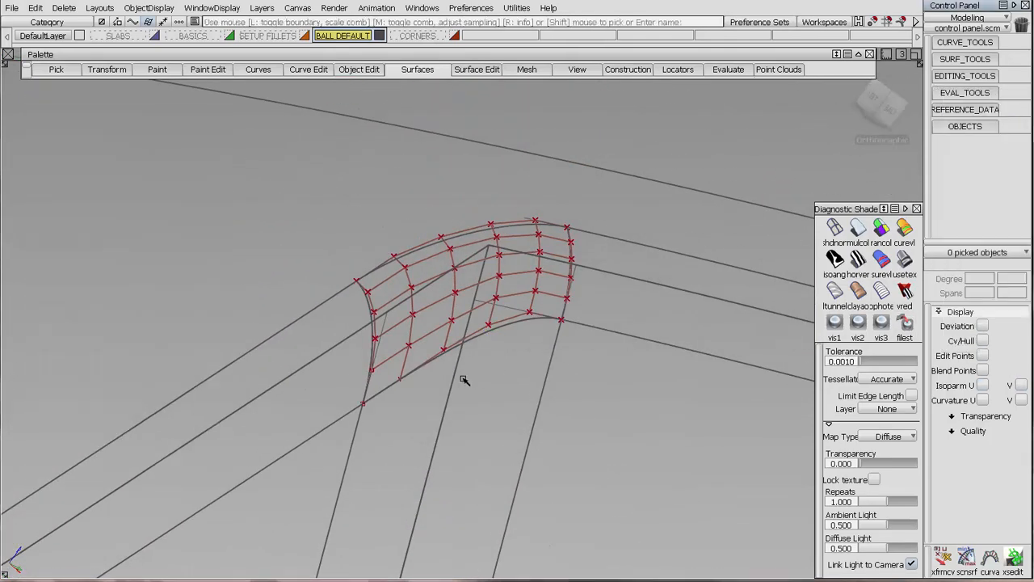
left_click(482, 330)
left_click(572, 248)
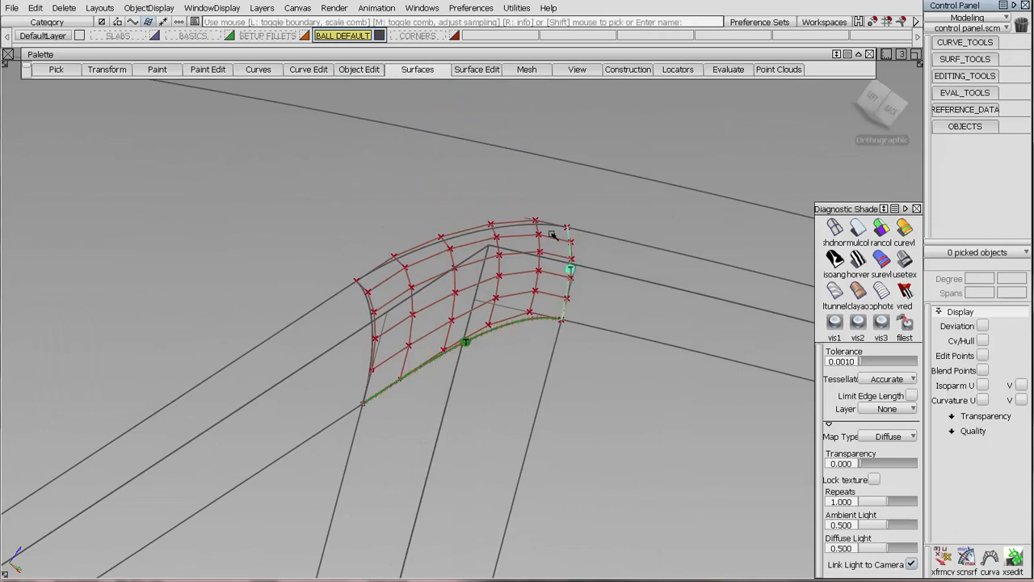
left_click(491, 229)
left_click(372, 311)
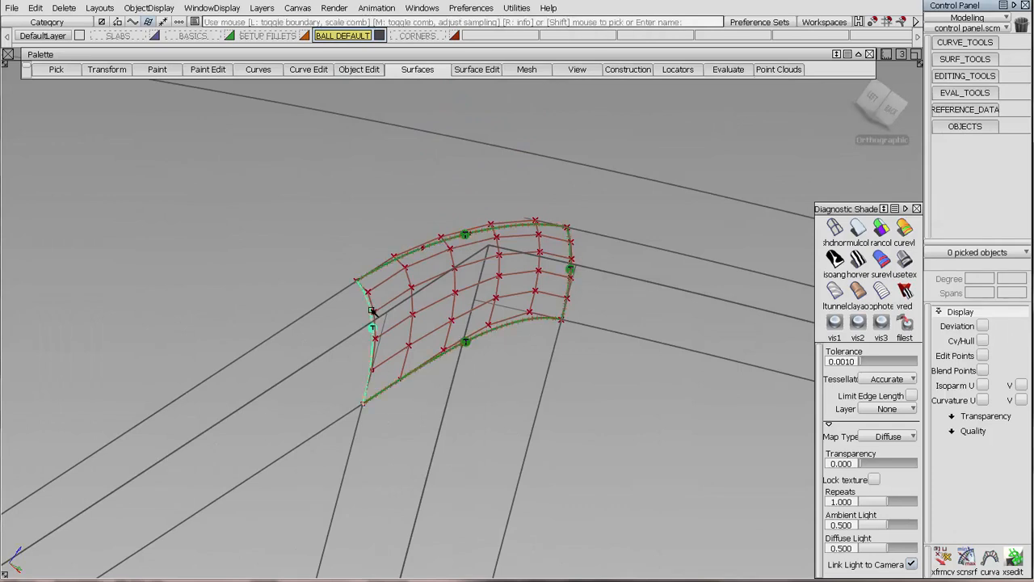
left_click_drag(422, 346, 371, 299, "alt+shift")
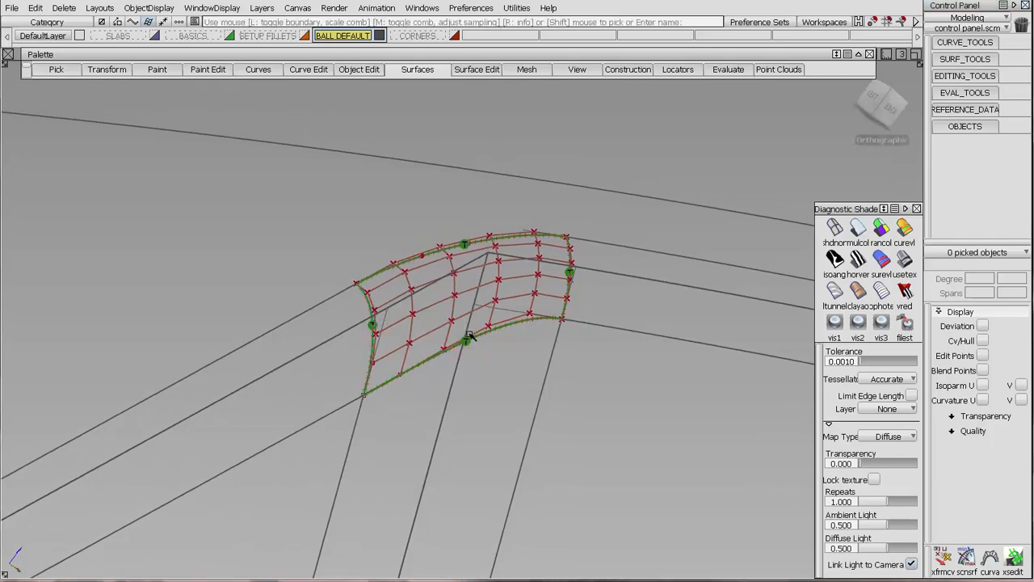
right_click_drag(537, 404, 560, 234, "alt+shift")
left_click_drag(560, 235, 611, 341, "alt+shift")
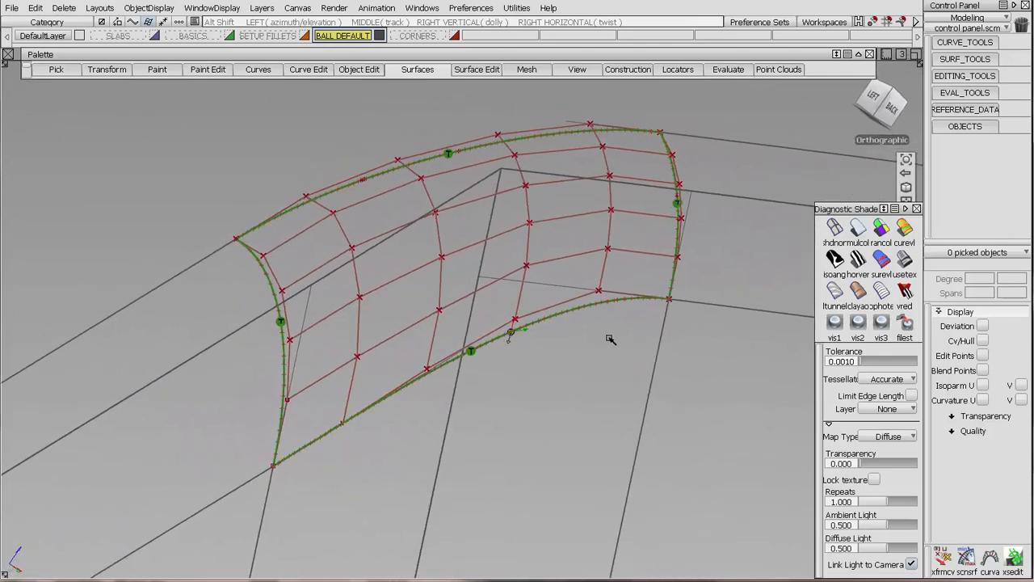
Show the CVs of the upper ball corner on the SETUP FILLETS layer.
left_click(279, 38)
left_click(461, 168)
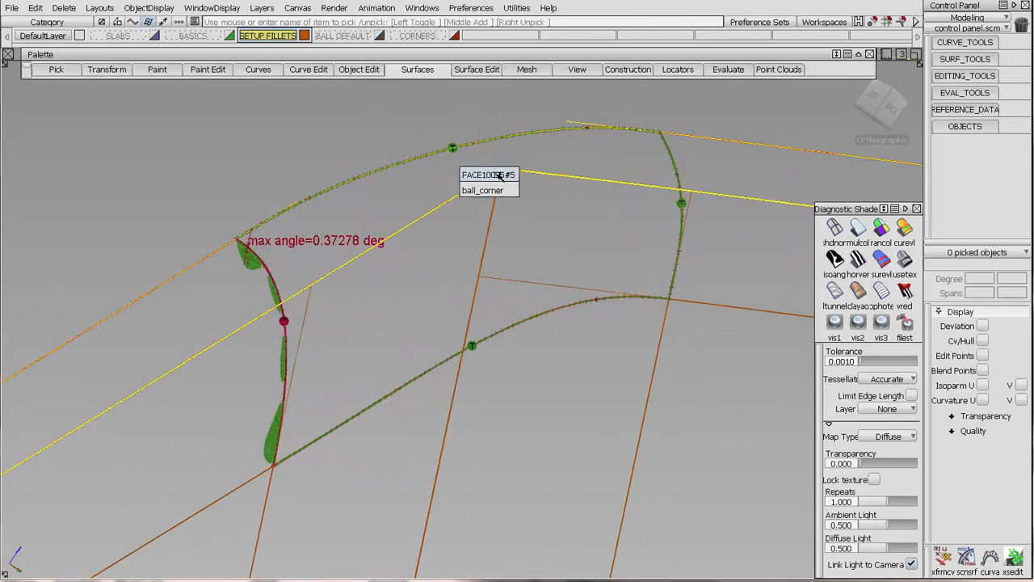
left_click(490, 188)
left_click(981, 342)
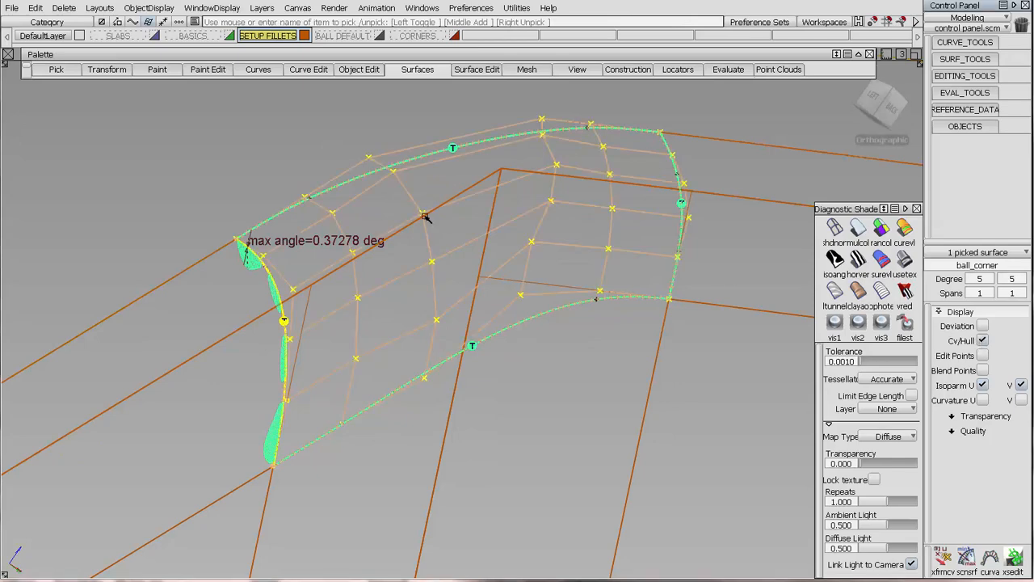
left_click_drag(503, 333, 502, 283, "ctrl+shift")
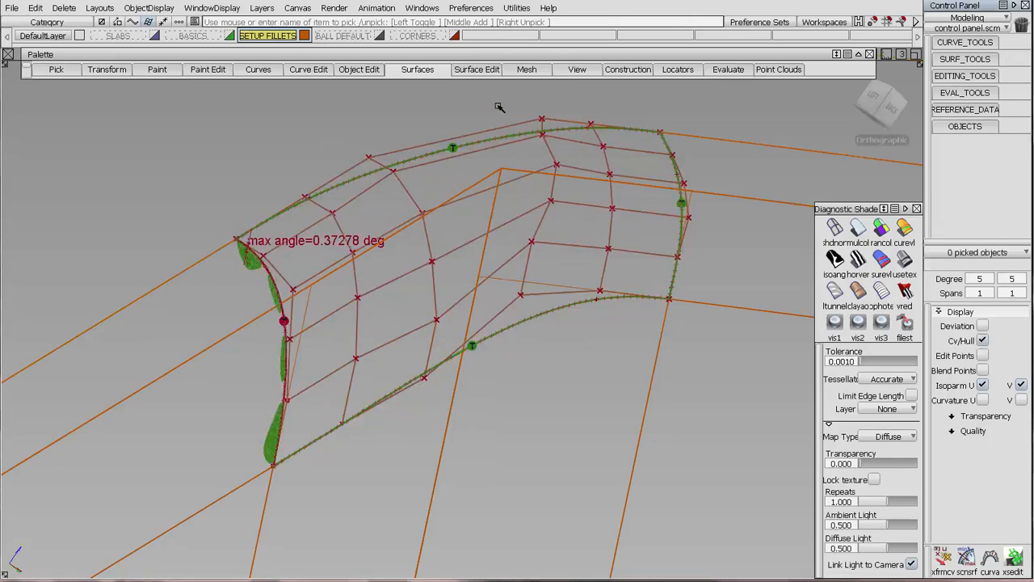
Alternate between the SETUP FILLETS and BALL DEFAULT layers to compare the upper ball corners' CV layouts and continuity deviations.
left_click(364, 35)
left_click(271, 36)
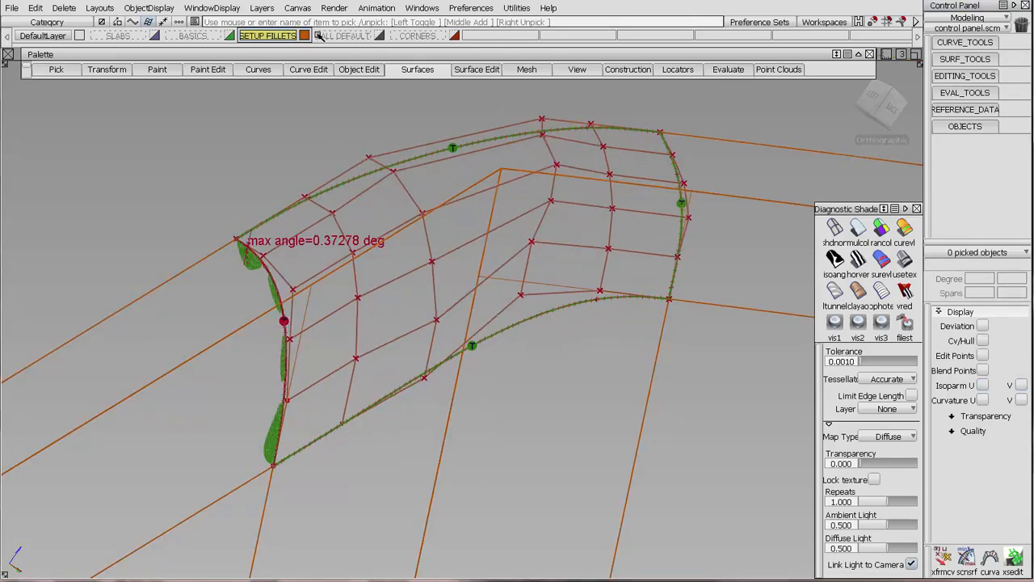
left_click(348, 36)
left_click(273, 37)
left_click(341, 36)
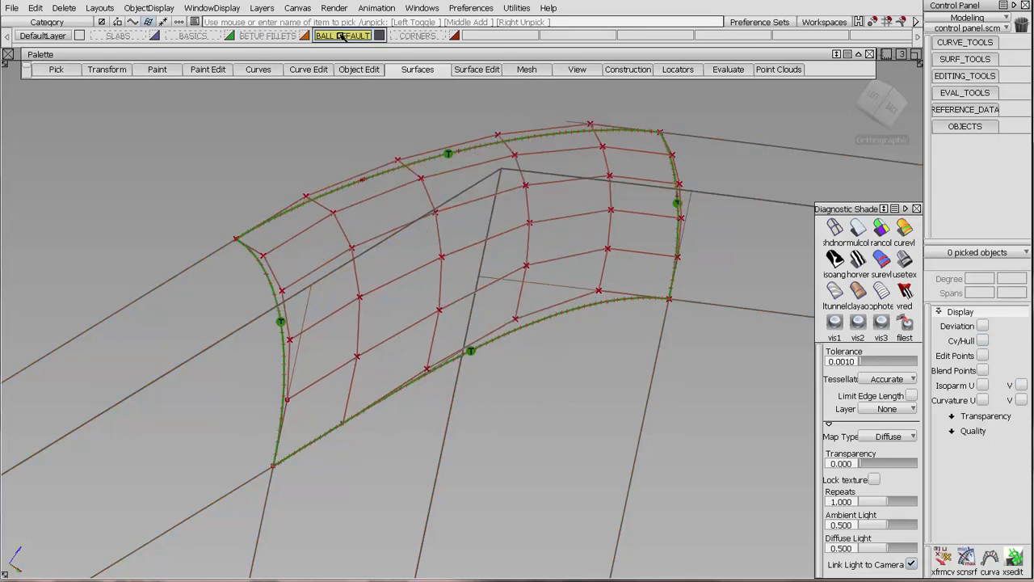
left_click(259, 36)
left_click(339, 36)
left_click(269, 37)
left_click(344, 36)
left_click(271, 36)
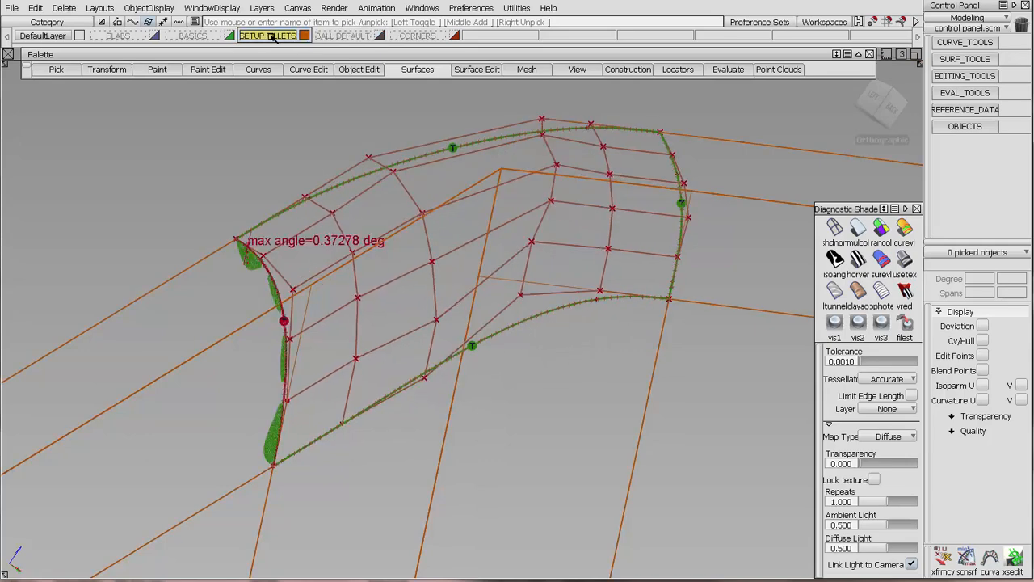
Examine the CV flow of the setup and default upper ball corners from several angles.
left_click_drag(495, 360, 388, 370, "alt+shift")
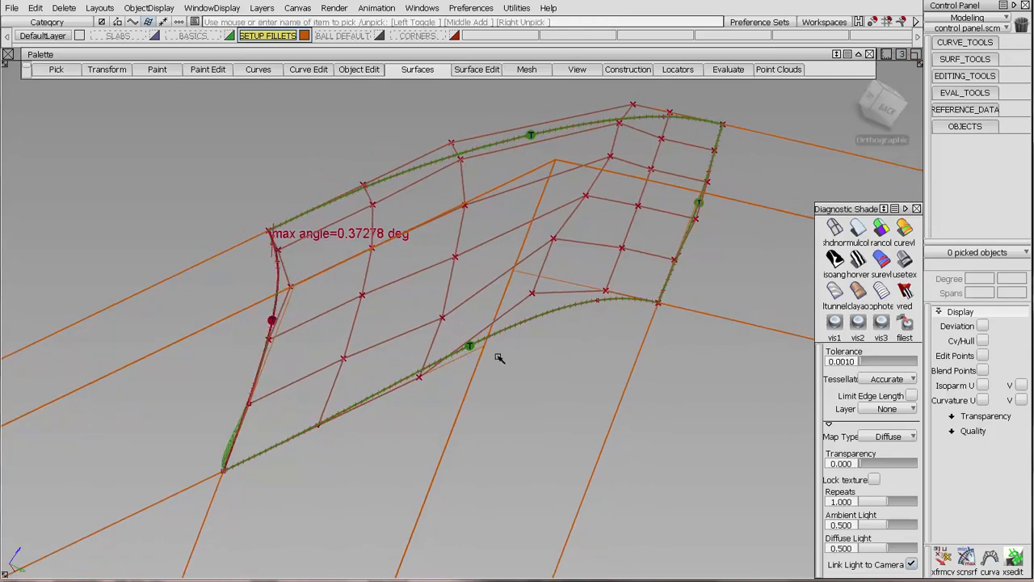
left_click_drag(499, 358, 501, 316, "alt+shift")
left_click(345, 36)
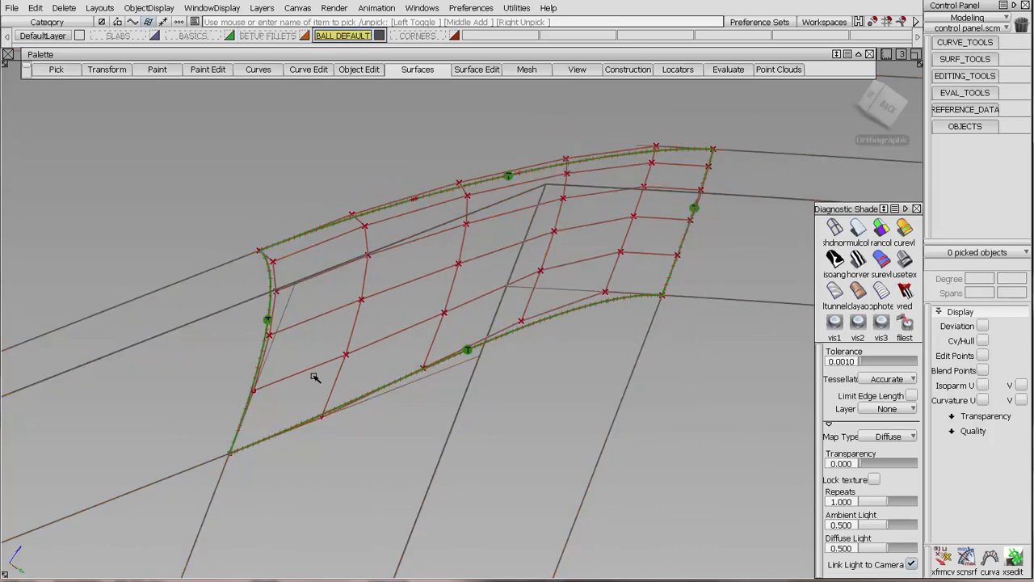
left_click_drag(506, 173, 581, 185, "alt+shift")
right_click_drag(581, 185, 496, 410, "alt+shift")
middle_click_drag(477, 342, 473, 299, "alt+shift")
right_click_drag(473, 266, 547, 193, "alt+shift")
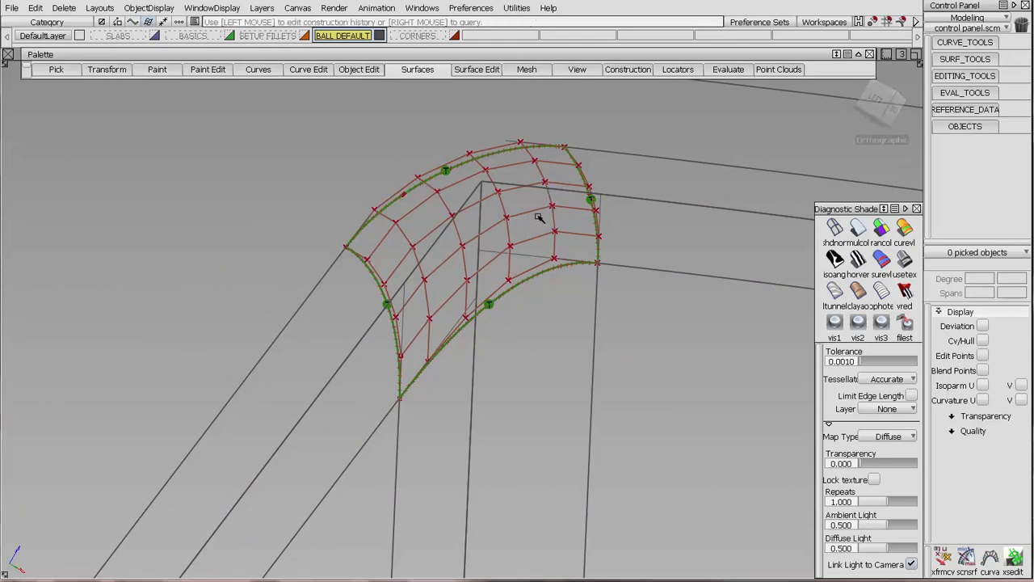
Select the three default fillets meeting at the lower corner beneath the existing ball corner for a tangent, degree-5 ball corner.
left_click(413, 70)
left_click(432, 286)
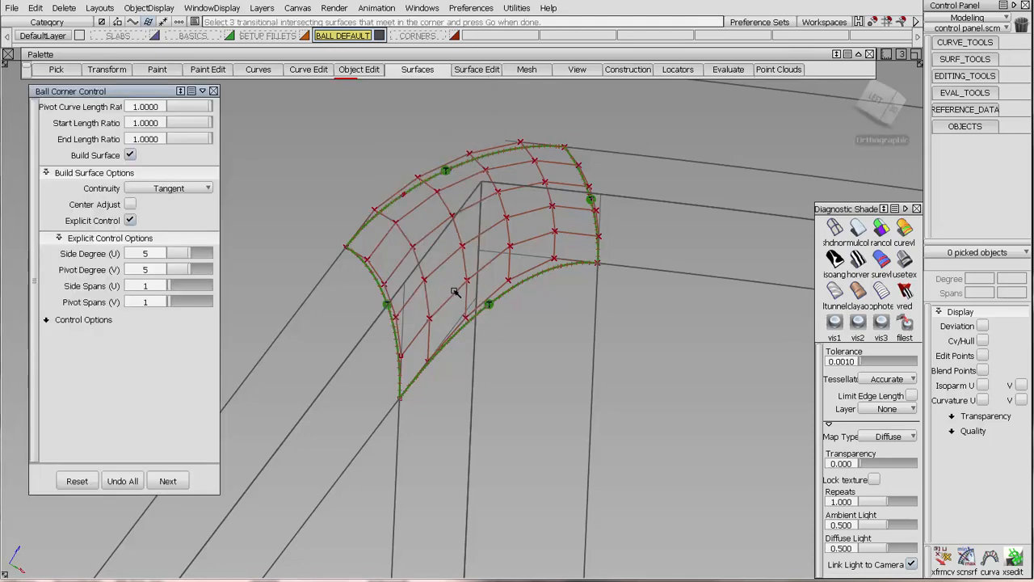
right_click_drag(494, 238, 468, 437, "alt+shift")
middle_click_drag(476, 485, 463, 334, "alt+shift")
left_click(465, 273)
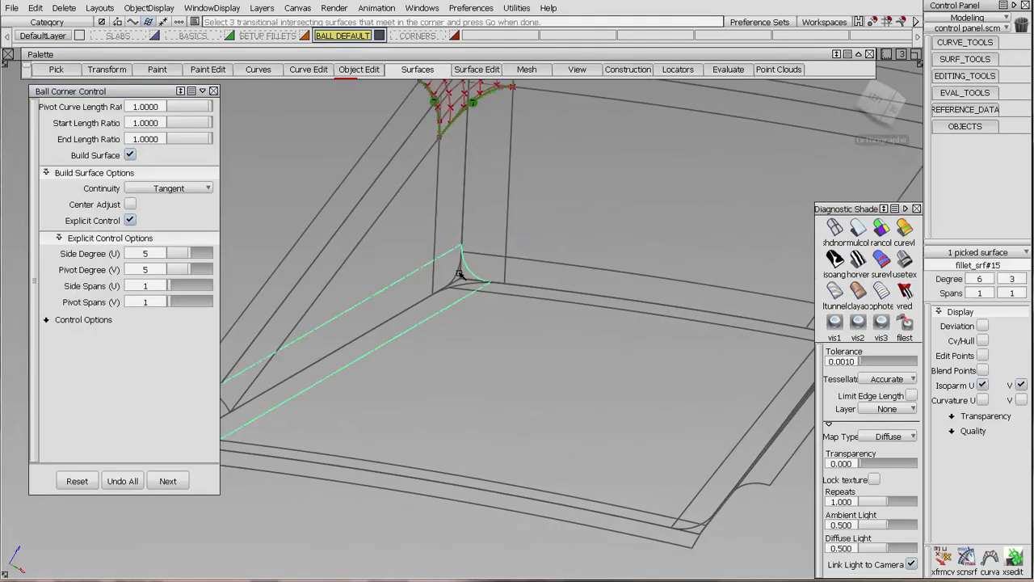
left_click(459, 281)
left_click(466, 285)
left_click_drag(526, 233, 492, 371, "alt+shift")
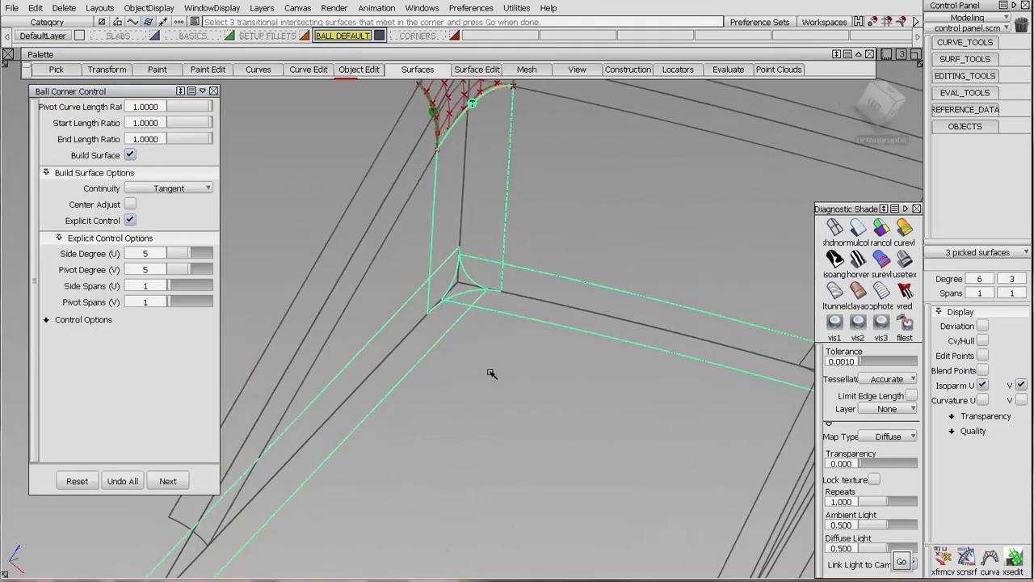
key("space")
left_click(494, 345)
key("space")
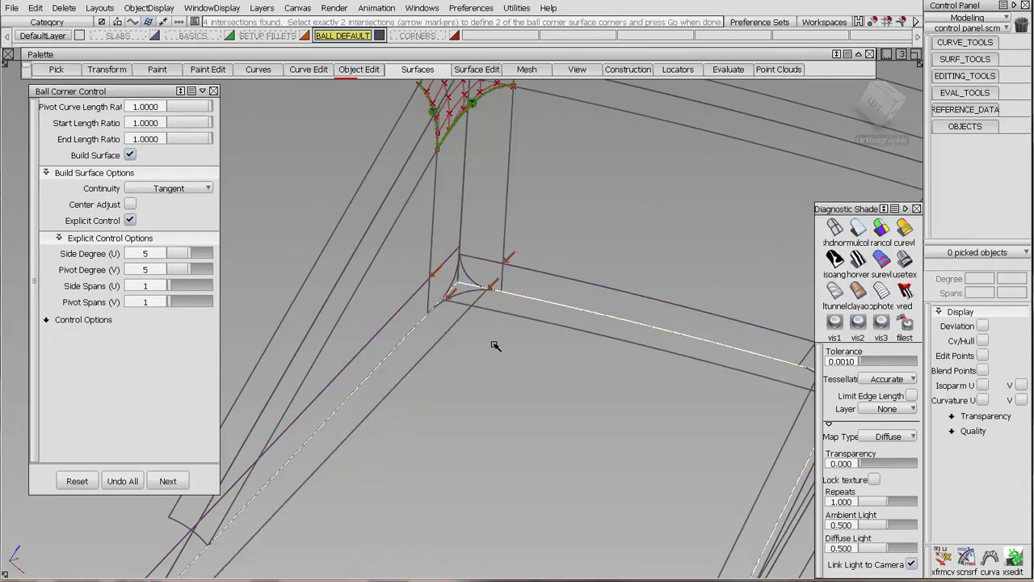
Define the ball corner by the two upper fillet intersections and build its surface.
middle_click_drag(494, 270, 485, 373, "alt+shift")
right_click_drag(485, 373, 512, 353, "alt+shift")
middle_click_drag(513, 353, 530, 305, "alt+shift")
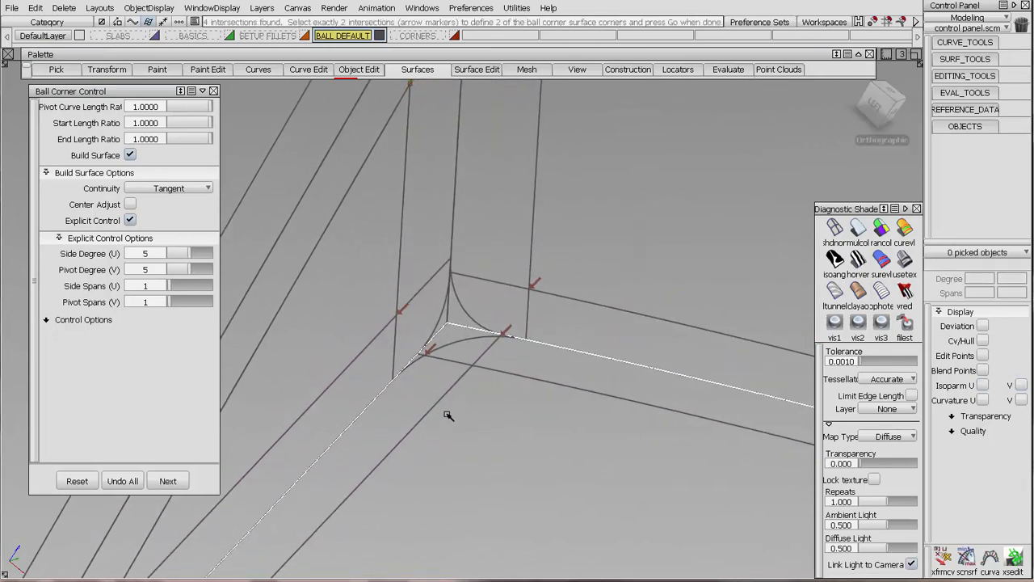
left_click(536, 282)
left_click(404, 309)
left_click_drag(541, 429, 447, 310, "alt+shift")
key("space")
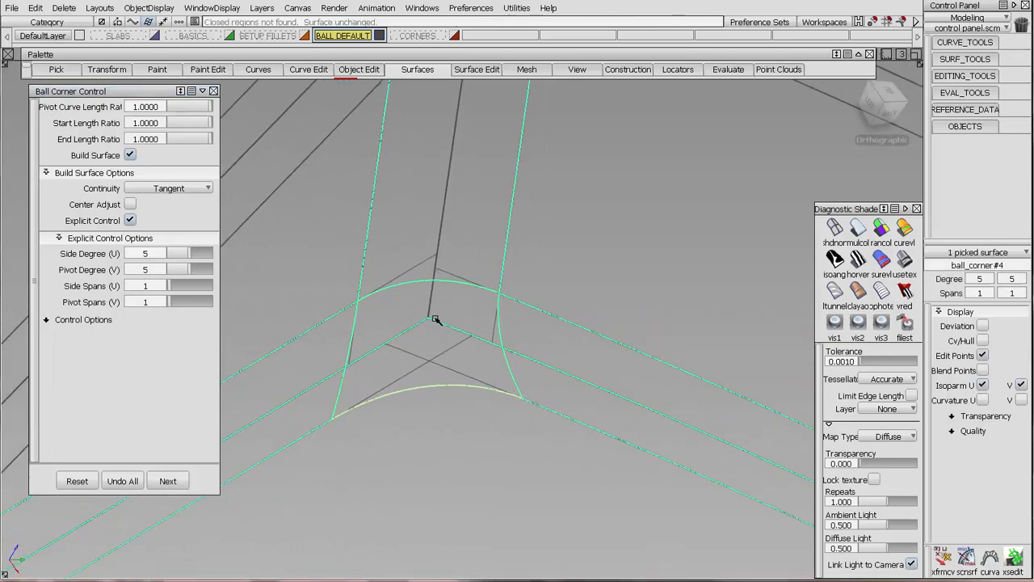
Set the lower ball corner's pivot, start and end length ratios to 0.5 and show its CVs.
left_click(133, 107)
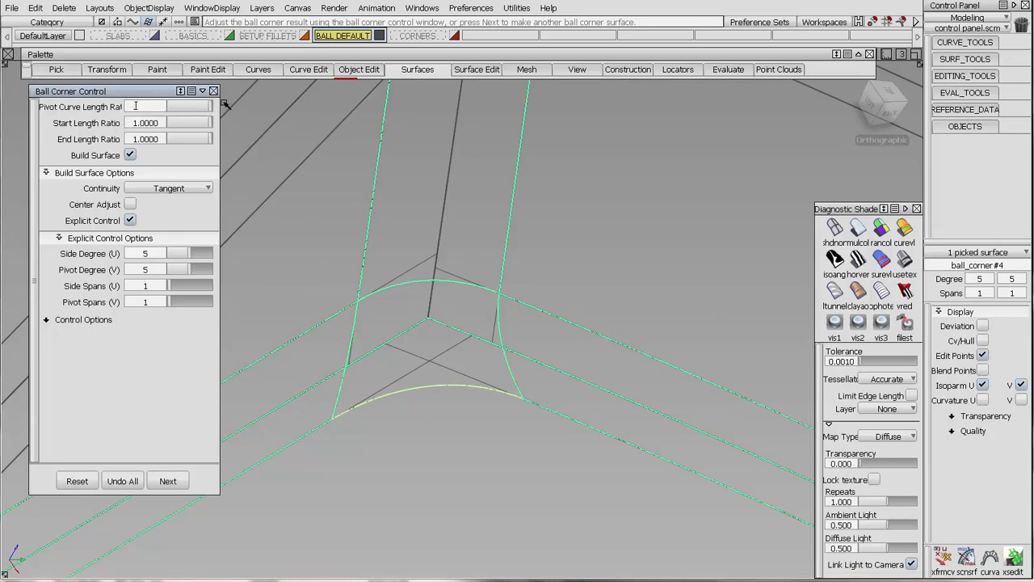
type(".5")
key("Return")
left_click(983, 341)
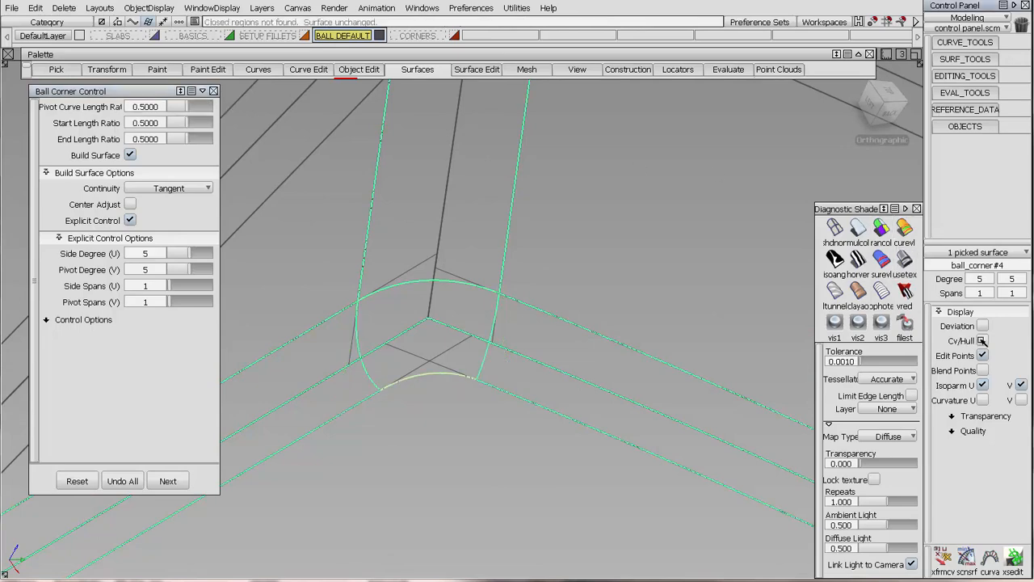
key("space")
right_click_drag(468, 356, 446, 297, "alt+shift")
middle_click_drag(446, 297, 600, 291, "alt+shift")
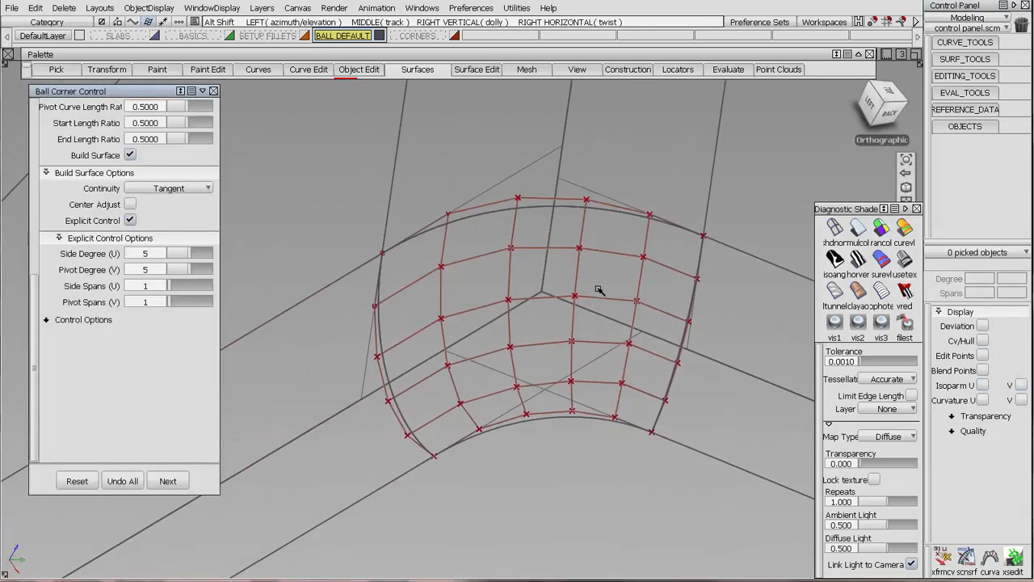
left_click_drag(601, 291, 581, 307, "alt+shift")
Check the tangent continuity along all four boundaries of the lower ball corner.
left_click(945, 93)
left_click(962, 268)
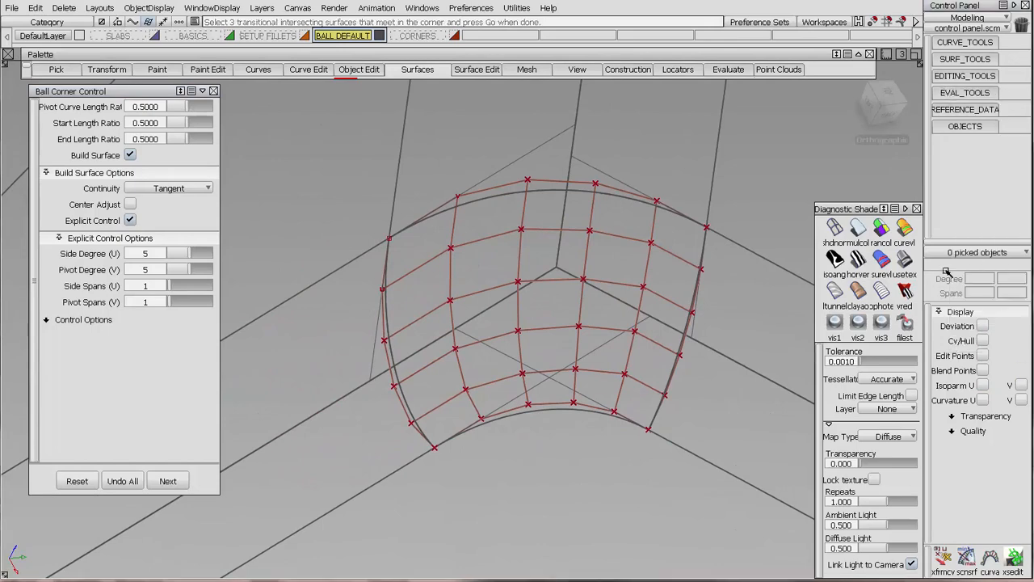
left_click(571, 409)
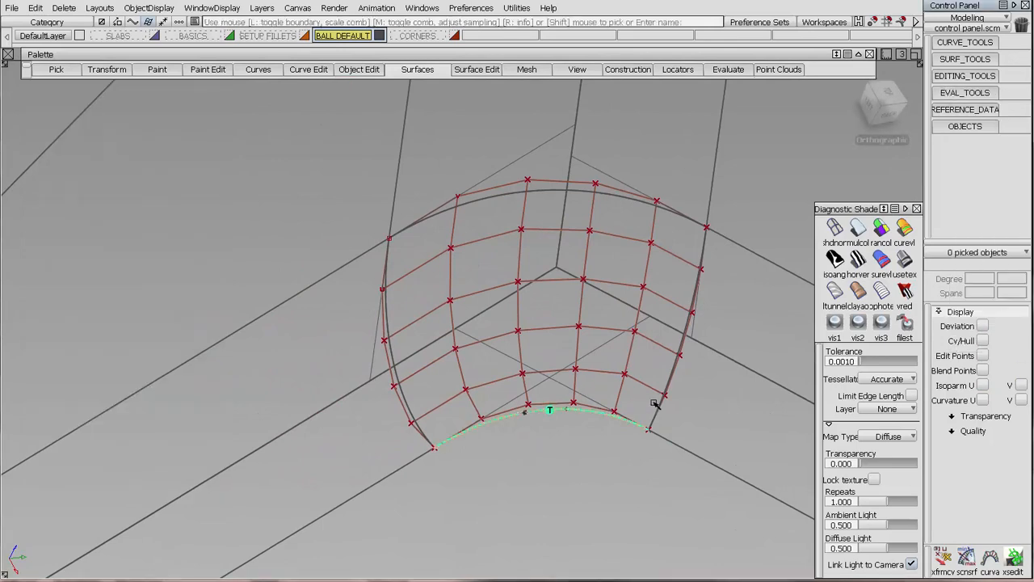
left_click(424, 438)
left_click(503, 196)
Try building a ball corner with 0.5 length ratios from the three fillets at the pocket's opposite lower corner.
right_click_drag(503, 196, 425, 299, "alt+shift")
middle_click_drag(424, 299, 520, 298, "alt+shift")
left_click_drag(571, 279, 612, 278, "ctrl+shift")
left_click(621, 280)
middle_click_drag(744, 339, 261, 390, "alt+shift")
left_click_drag(261, 390, 453, 441, "alt+shift")
left_click(168, 481)
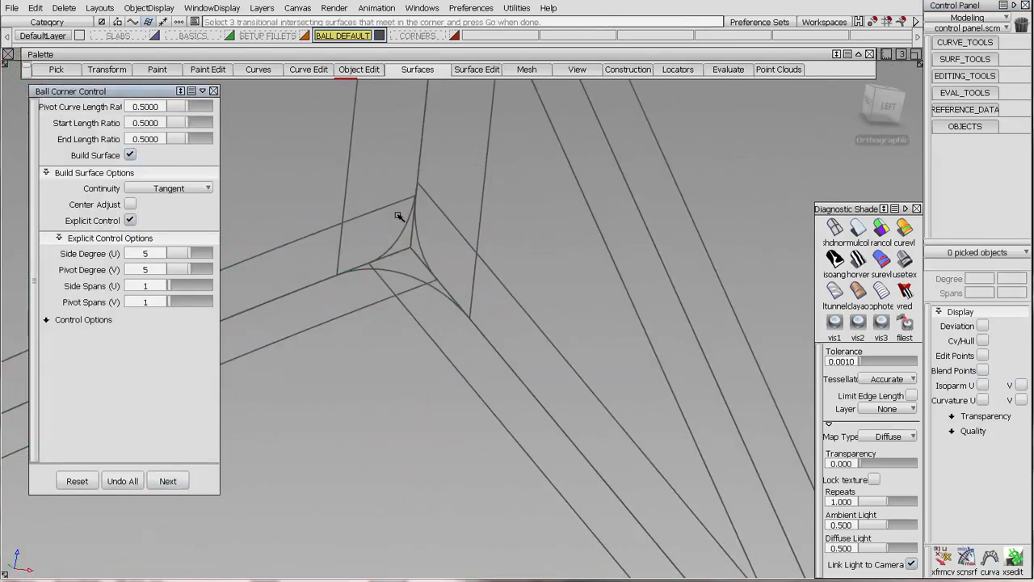
left_click(405, 234)
left_click(403, 272)
left_click(417, 241)
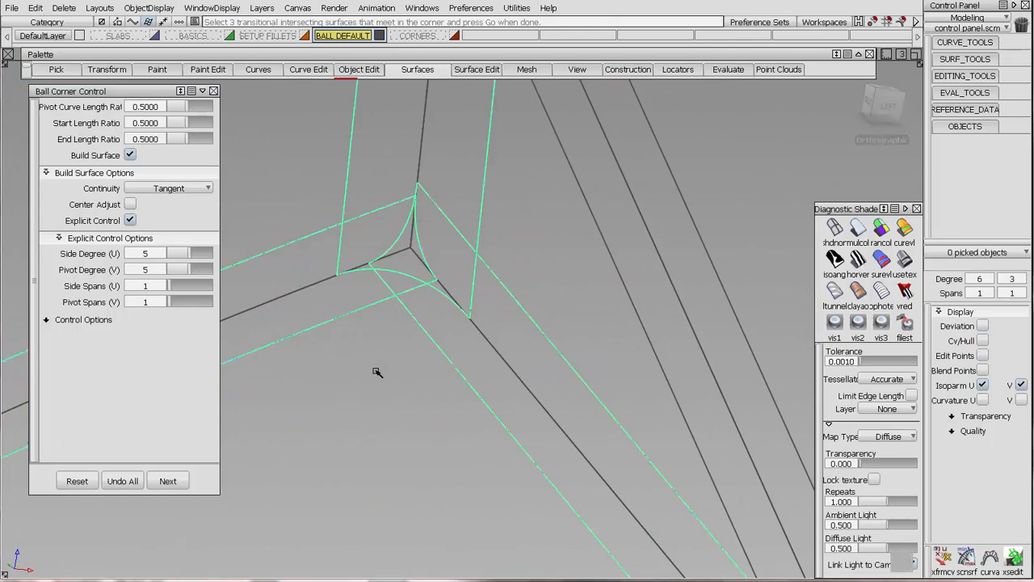
key("space")
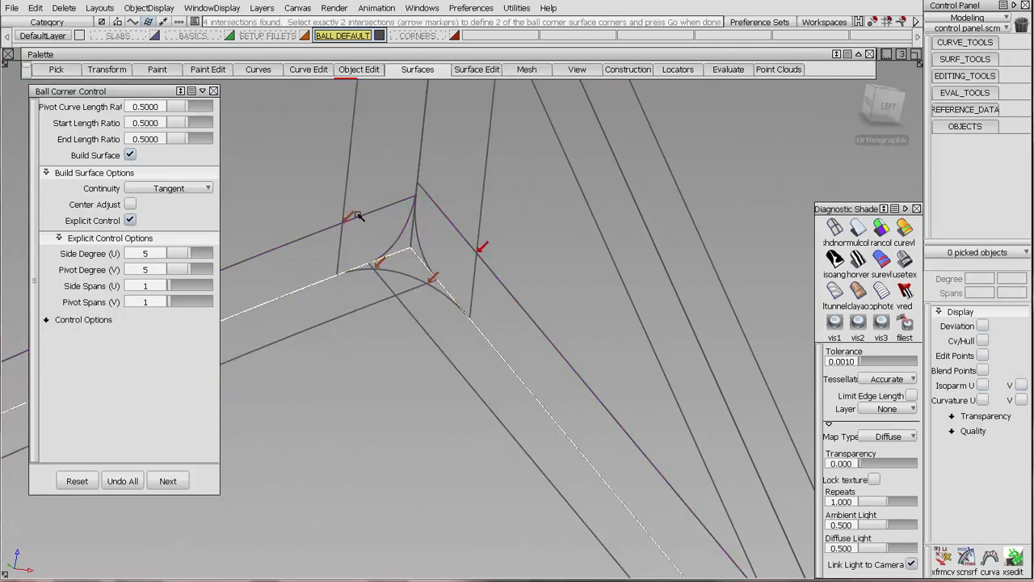
left_click(351, 215)
key("space")
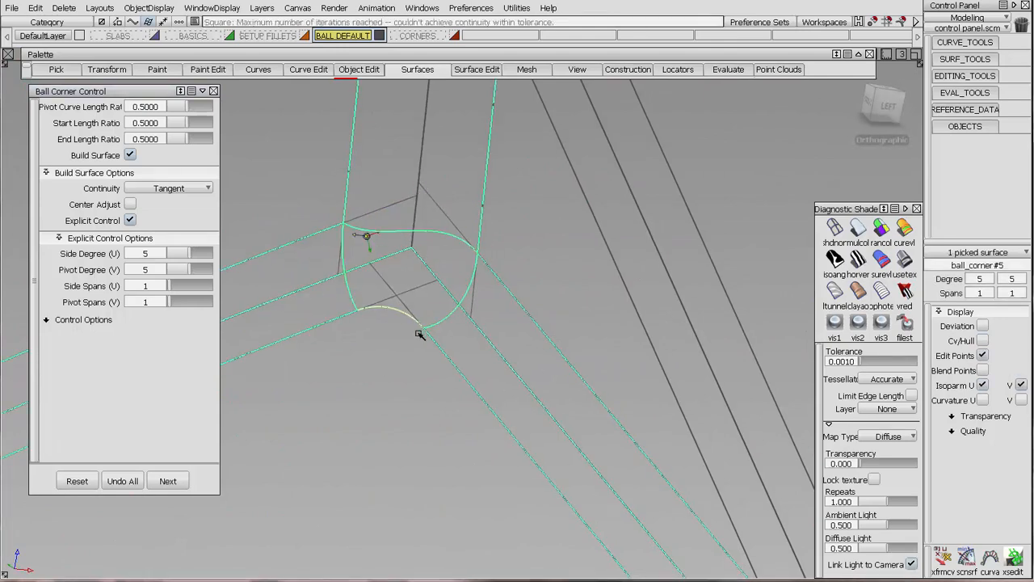
Build a ball corner with length ratios of 1 from the fillets at the opposite upper corner and show its CVs.
left_click_drag(420, 334, 460, 282, "alt+shift")
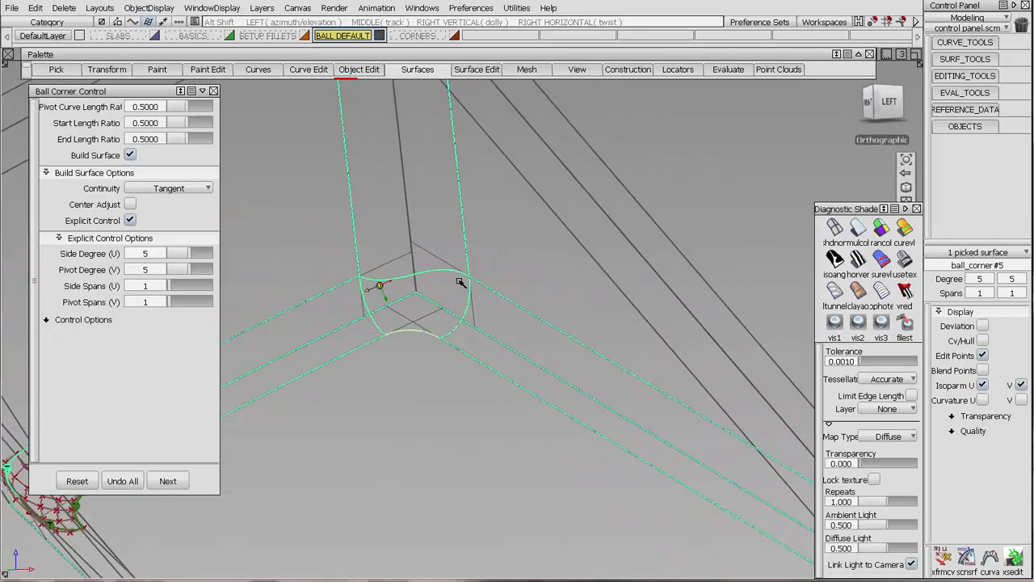
middle_click_drag(477, 277, 577, 405, "alt+shift")
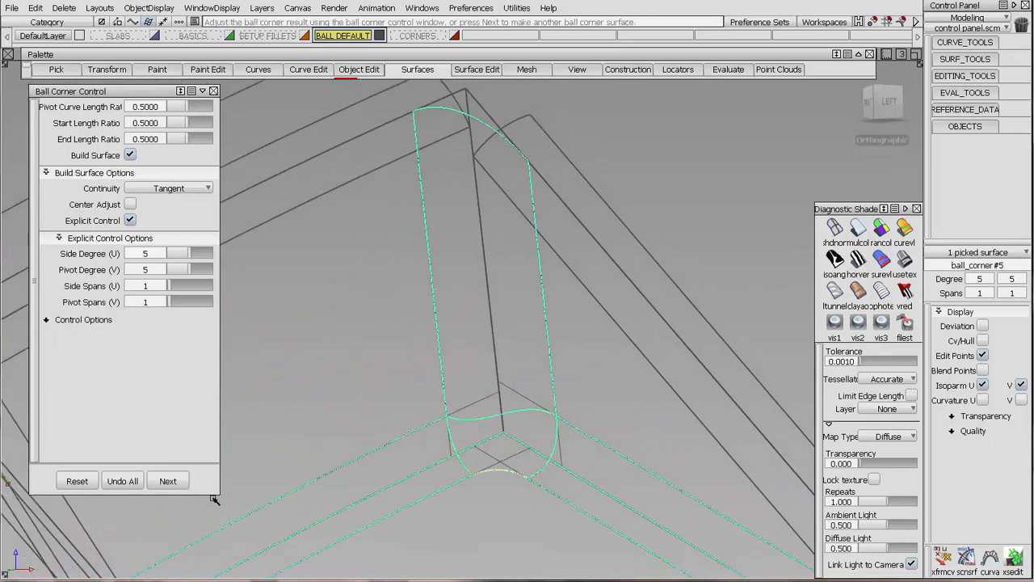
left_click(169, 482)
middle_click_drag(432, 172, 512, 250, "alt+shift")
left_click(474, 254)
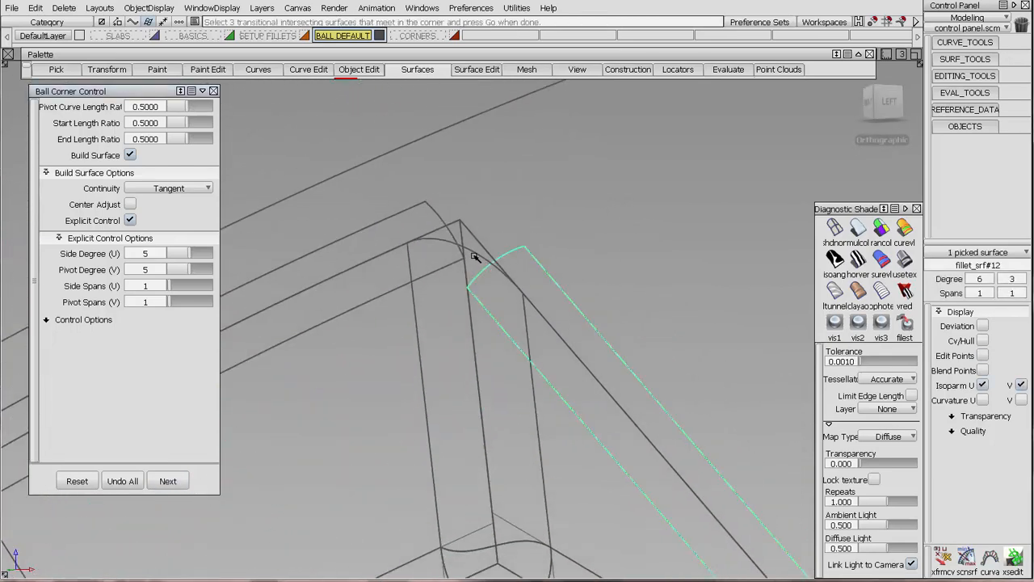
left_click(438, 217)
left_click(439, 213)
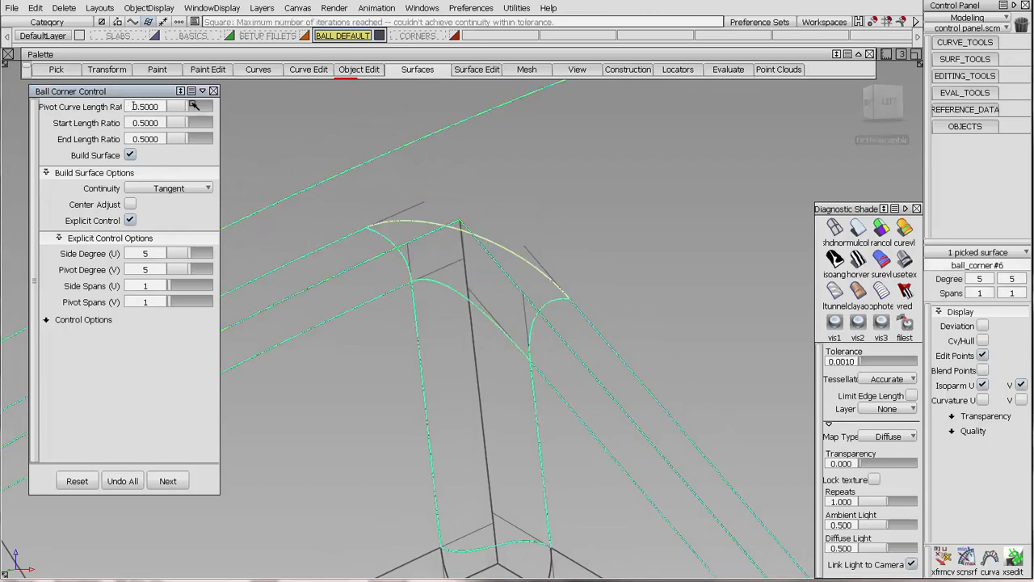
key("Return")
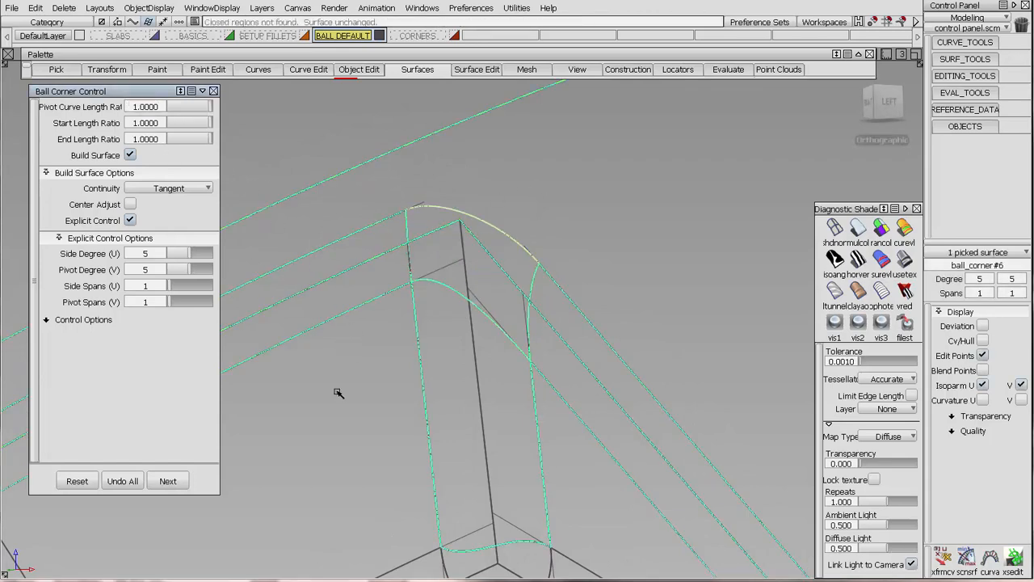
left_click(981, 341)
left_click_drag(551, 242, 572, 289, "alt+shift")
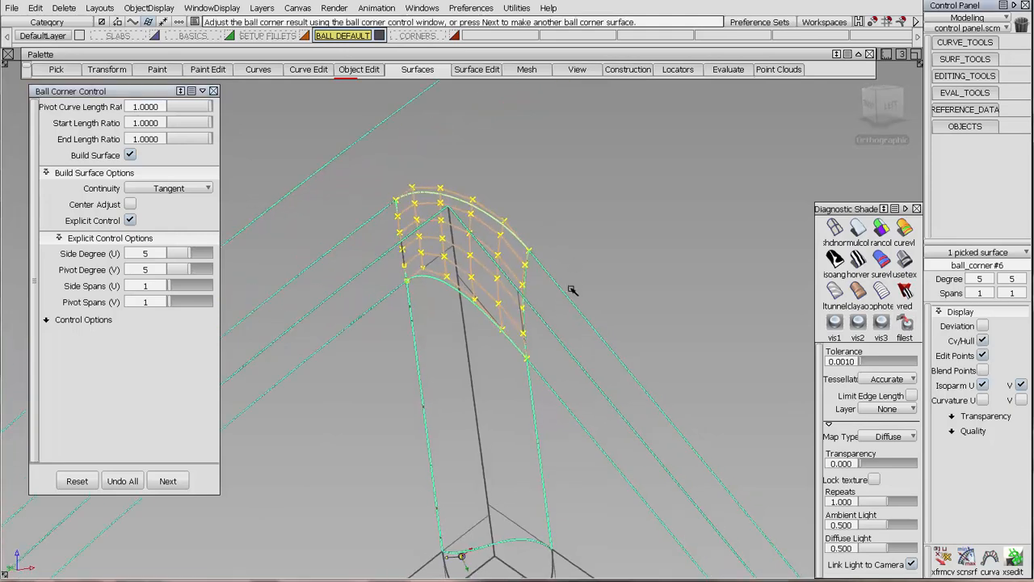
right_click_drag(572, 289, 573, 312, "alt+shift")
left_click_drag(653, 232, 612, 129, "alt+shift")
Check the tangent continuity along all four boundaries of the opposite upper ball corner.
left_click(976, 95)
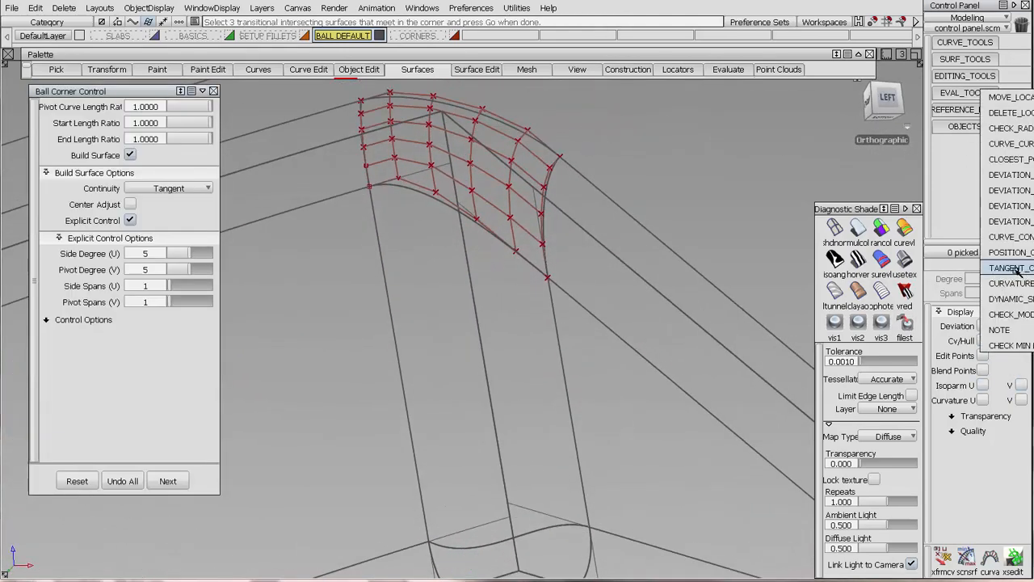
left_click(1010, 269)
left_click(362, 132)
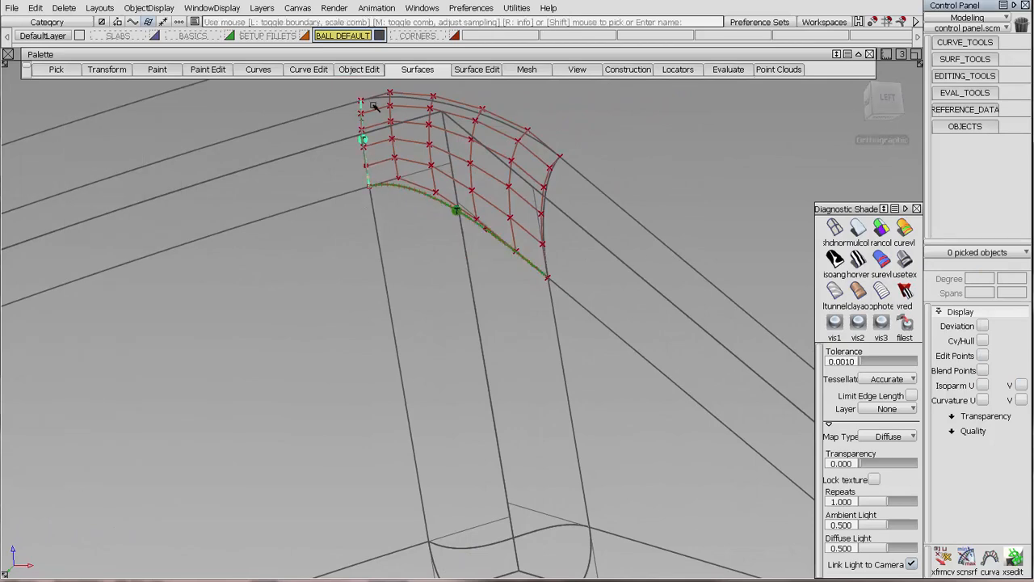
left_click(411, 112)
left_click(553, 172)
left_click_drag(668, 266, 527, 272, "alt+shift")
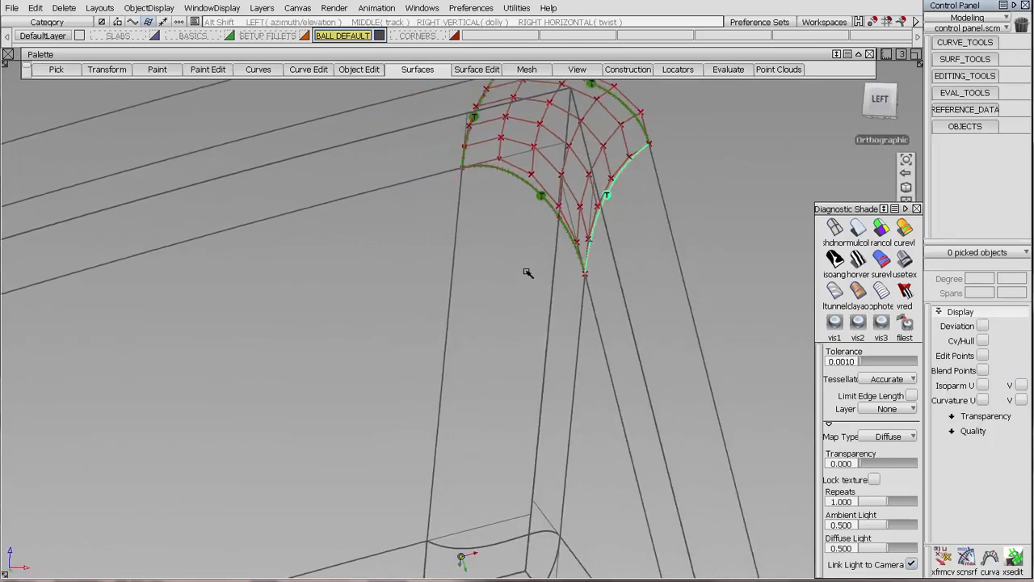
right_click_drag(527, 272, 558, 436, "alt+shift")
middle_click_drag(558, 436, 607, 296, "alt+shift")
left_click_drag(607, 296, 545, 340, "alt+shift")
Try start and end length ratios of 1 on the opposite lower ball corner and undo its construction.
key("ctrl+q")
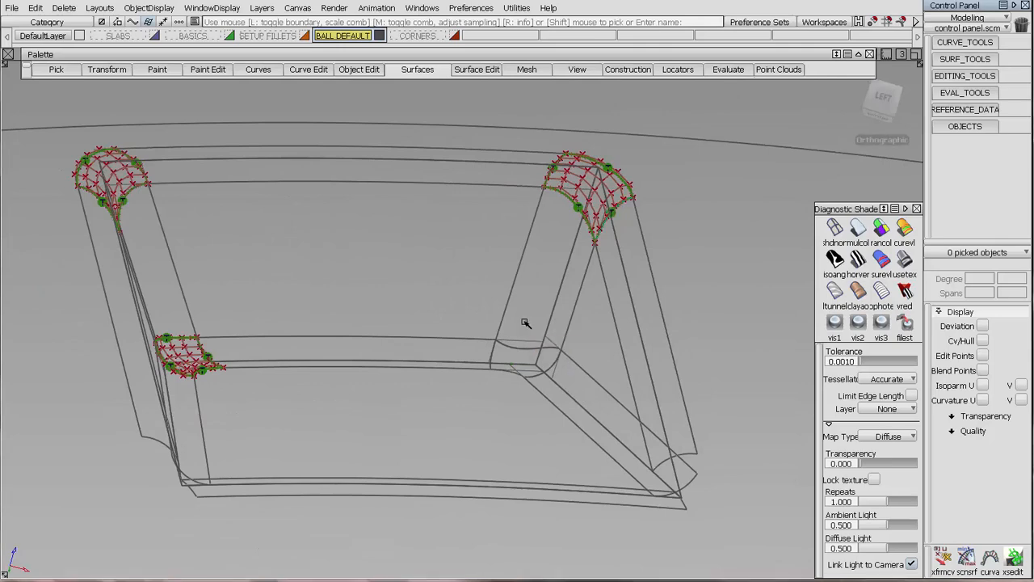
left_click(547, 364)
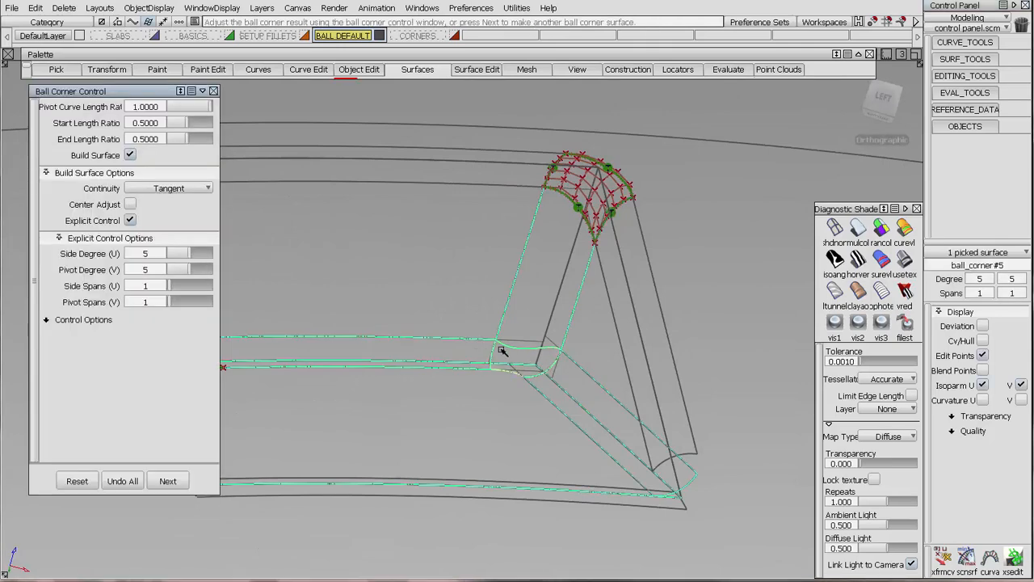
left_click_drag(500, 350, 563, 335, "alt+shift")
right_click_drag(563, 334, 577, 160, "alt+shift")
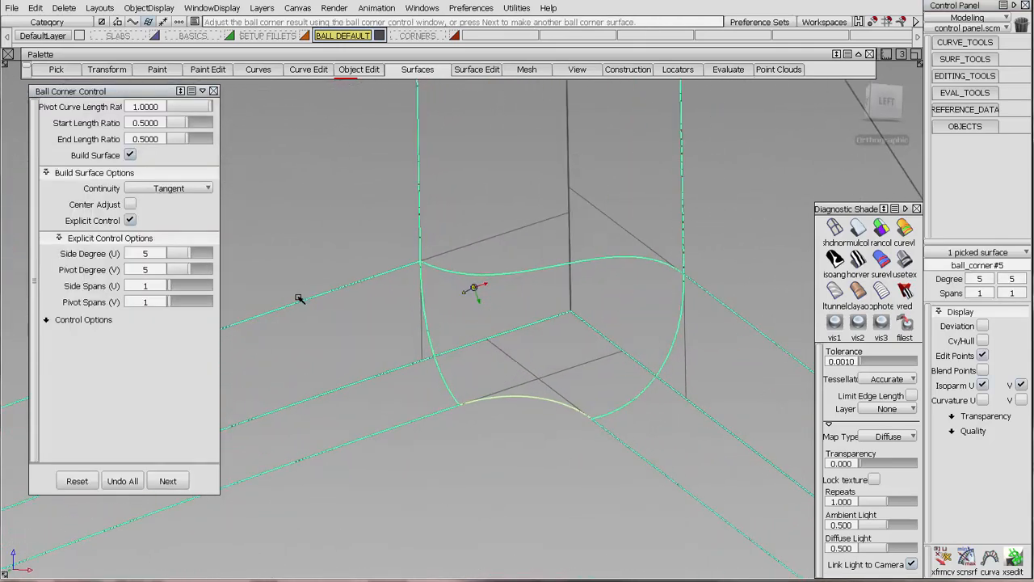
left_click(134, 123)
type("1")
key("Tab")
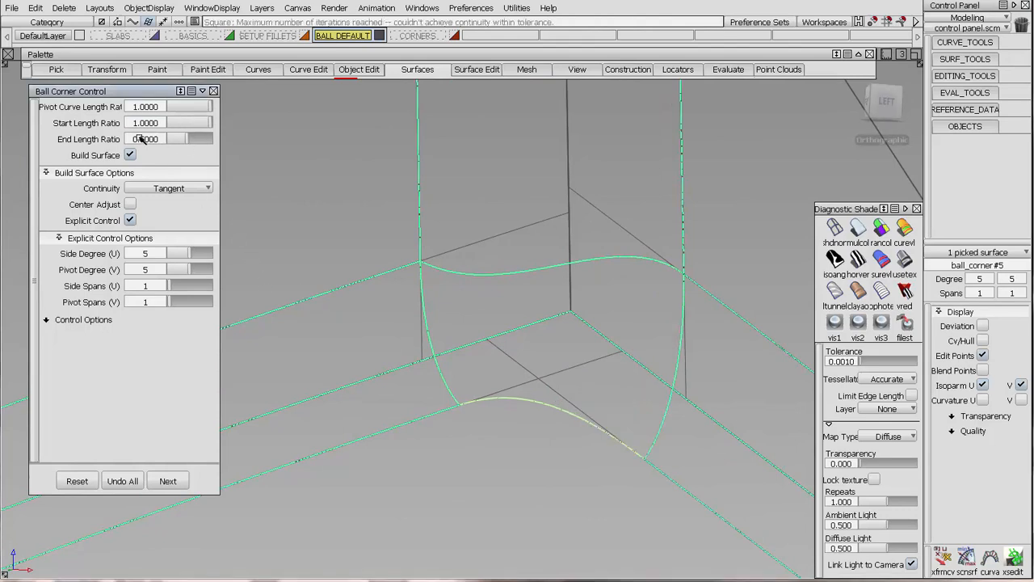
type("1")
key("Return")
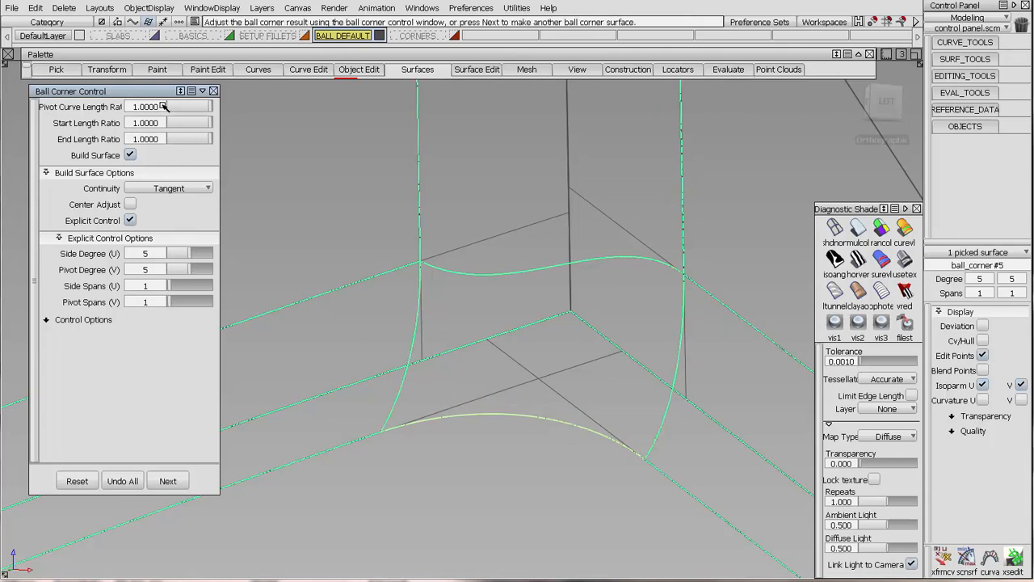
left_click(131, 485)
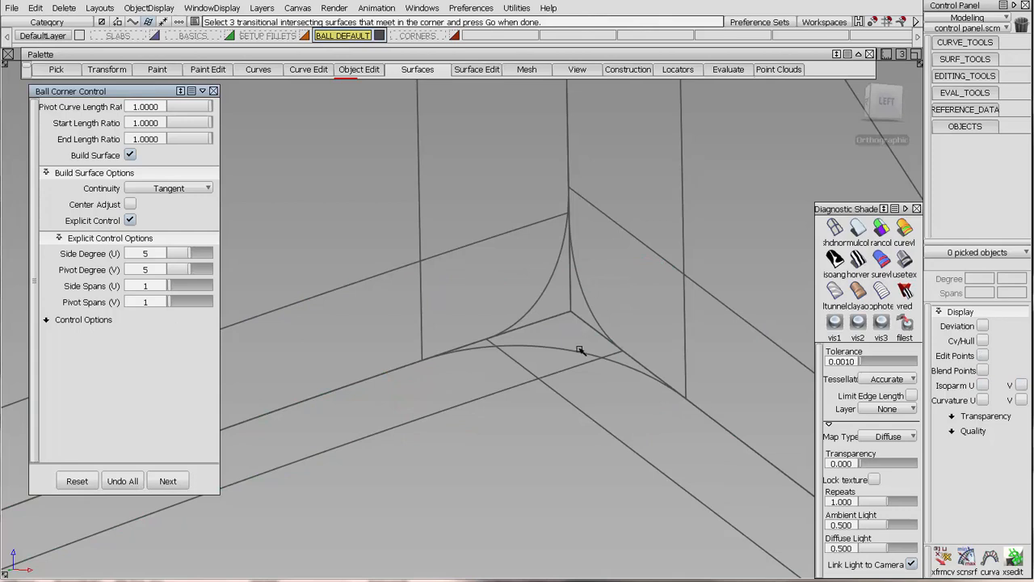
Rebuild the opposite lower ball corner from its three fillets, using the two upper intersections and length ratios of 0.5.
left_click(596, 307)
left_click(584, 296)
left_click(543, 292)
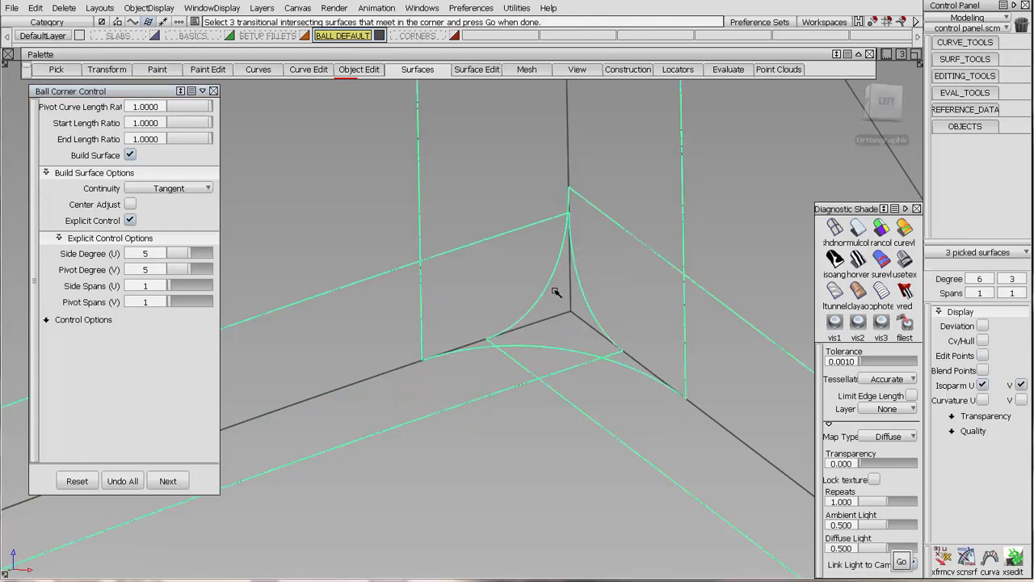
key("space")
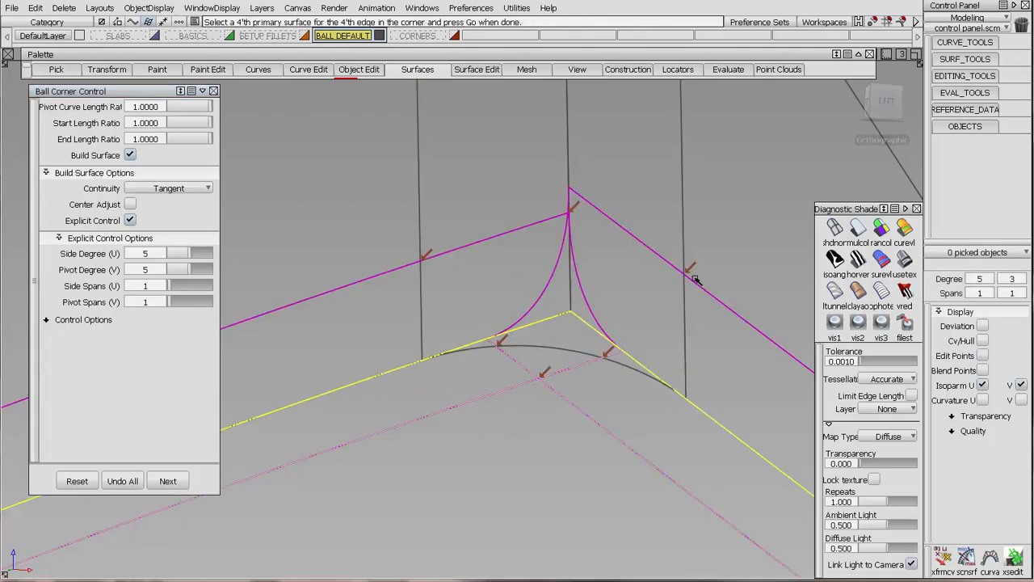
left_click(695, 276)
left_click(428, 255)
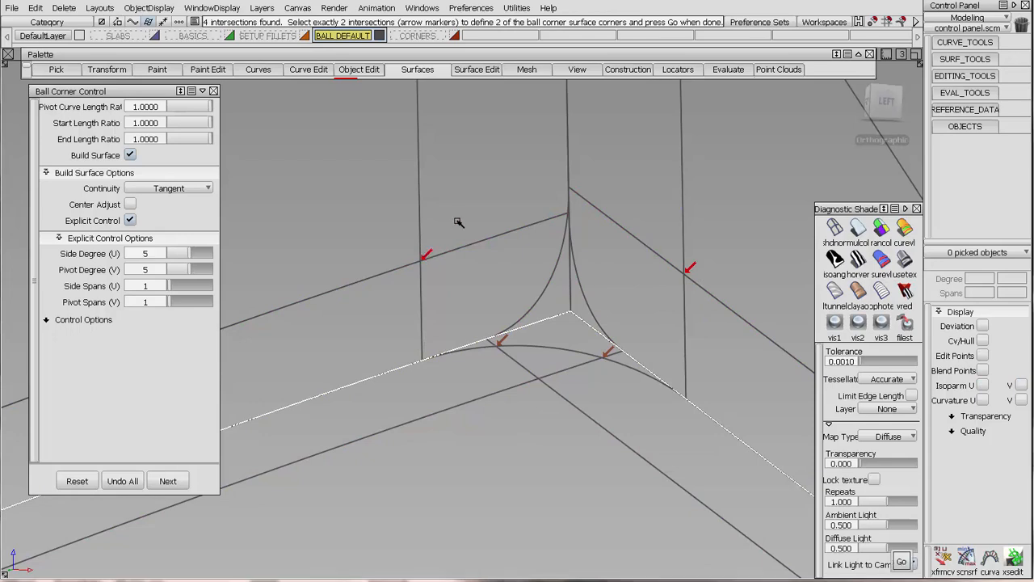
key("space")
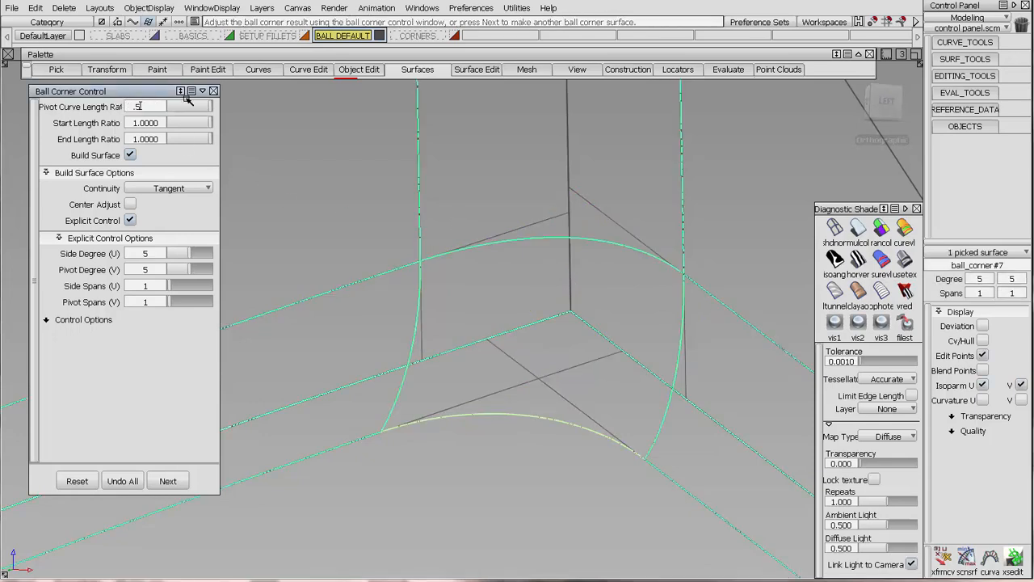
type(".5")
key("Return")
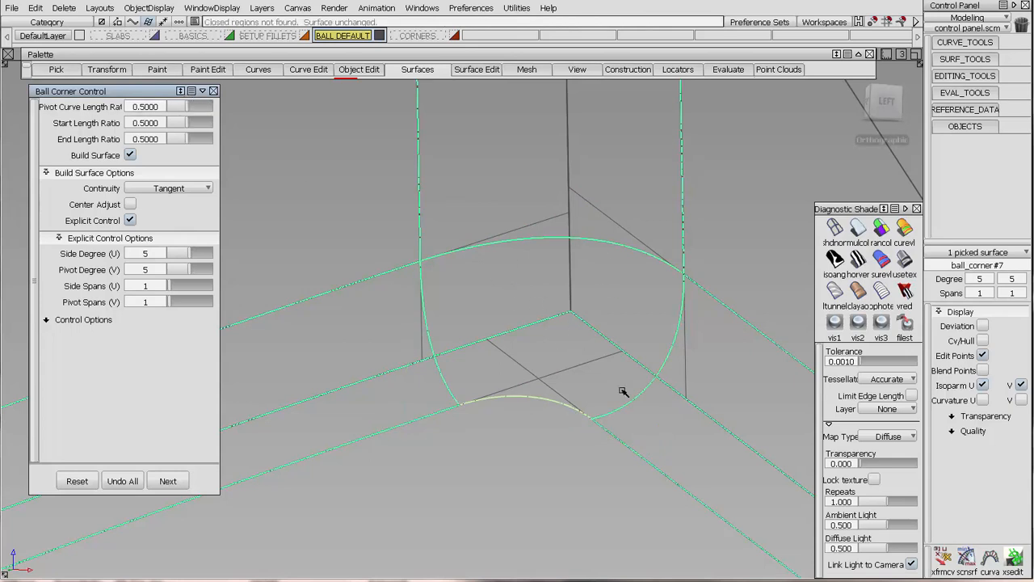
Show the CVs of the rebuilt opposite lower ball corner, accept it and check tangent continuity along its four boundaries.
left_click(981, 340)
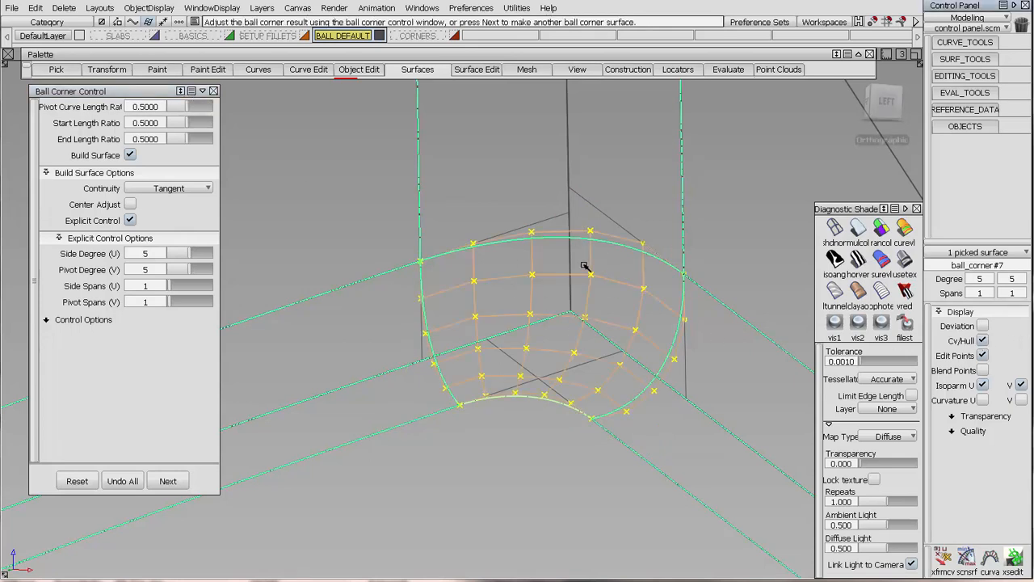
key("space")
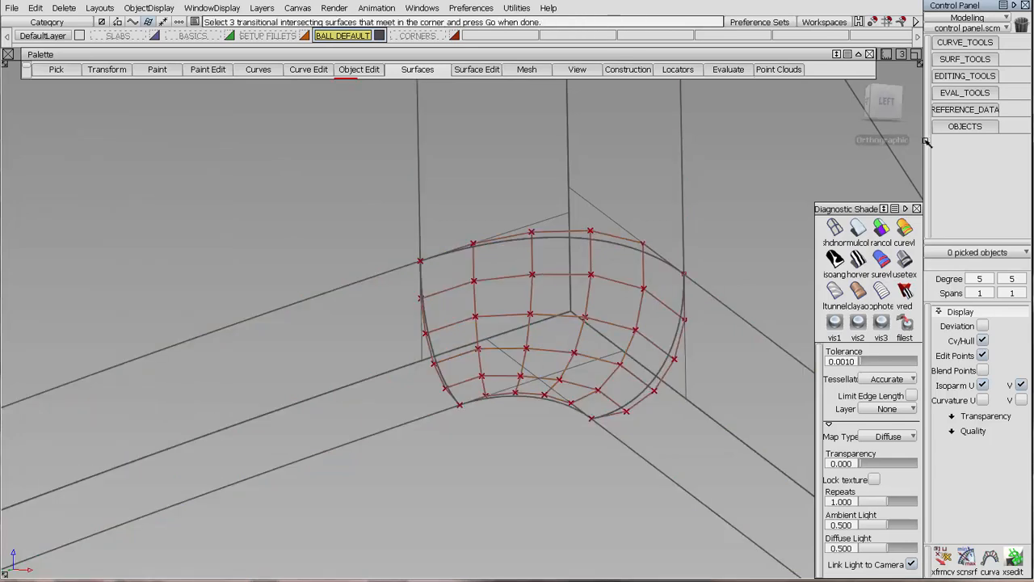
left_click(959, 93)
left_click(988, 271)
left_click(518, 396)
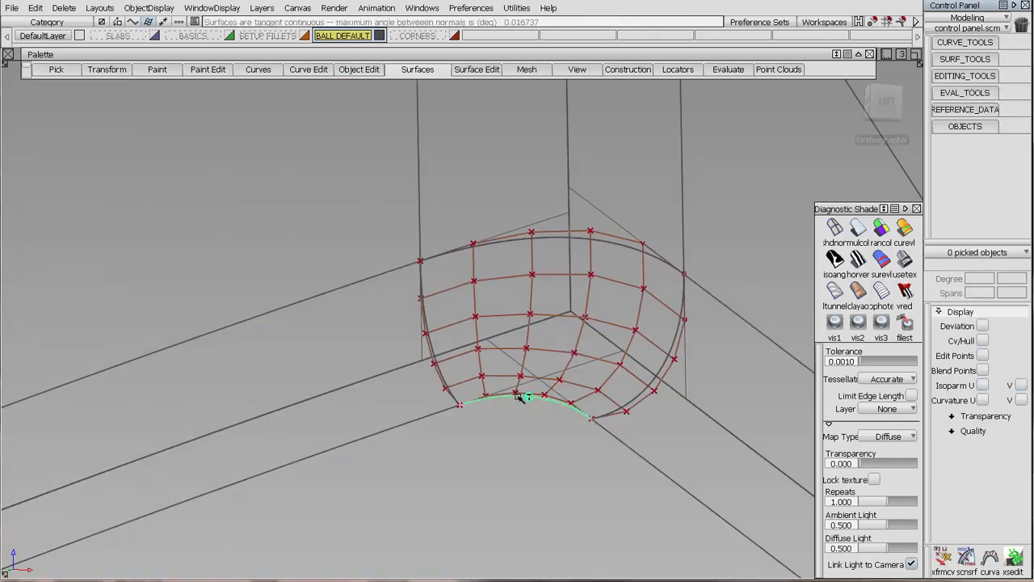
left_click(454, 391)
left_click(543, 241)
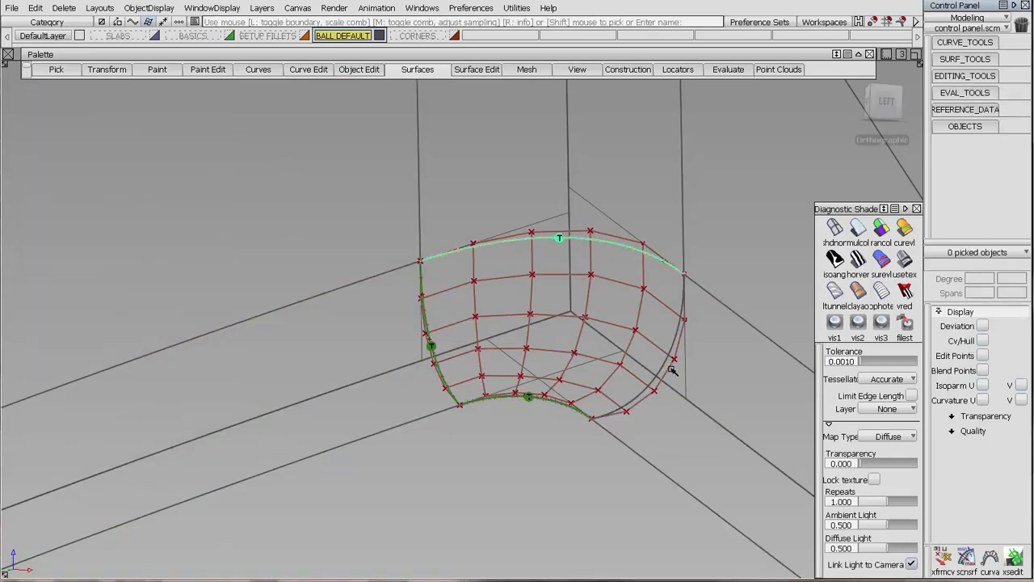
left_click(661, 365)
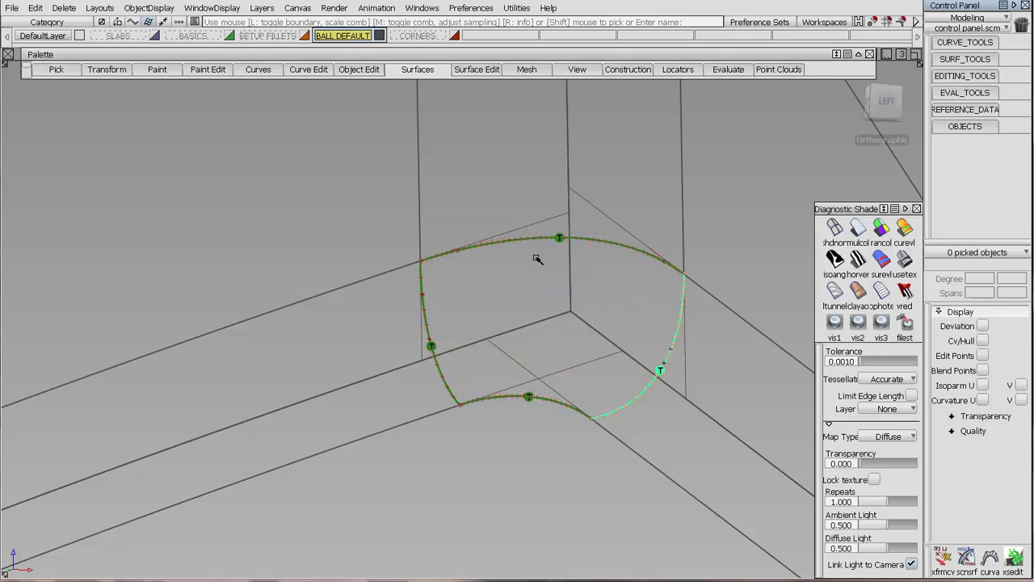
Try to build a tangent ball corner from the three default fillets at the pocket's sharp front corner, using length ratios of 0.5.
left_click_drag(474, 288, 295, 242, "alt+shift")
left_click_drag(441, 332, 453, 334, "alt+shift")
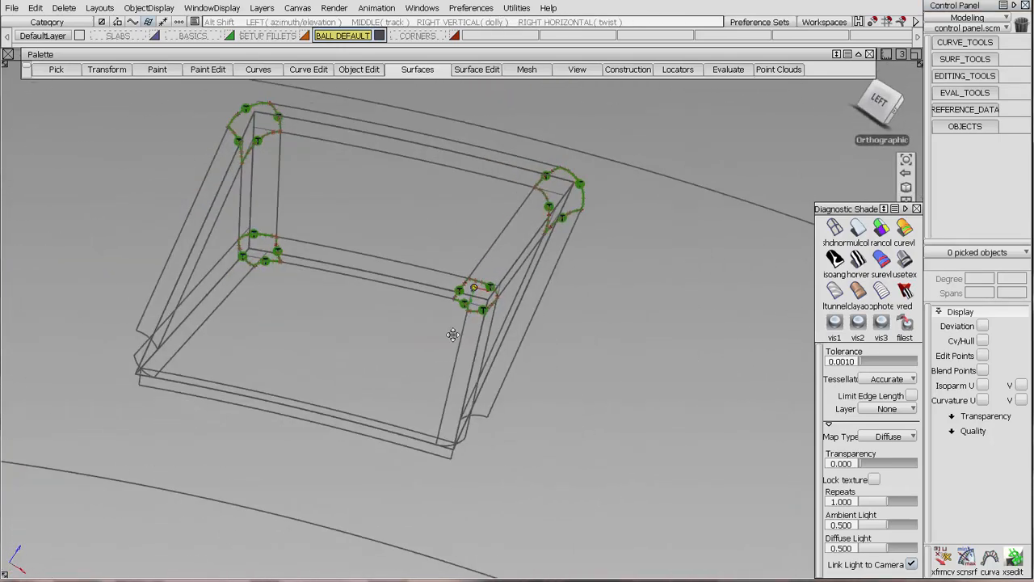
middle_click_drag(453, 335, 772, 332, "alt+shift")
left_click_drag(472, 343, 467, 325, "alt+shift")
left_click_drag(501, 378, 485, 243, "alt+shift")
left_click(418, 70)
left_click(436, 287)
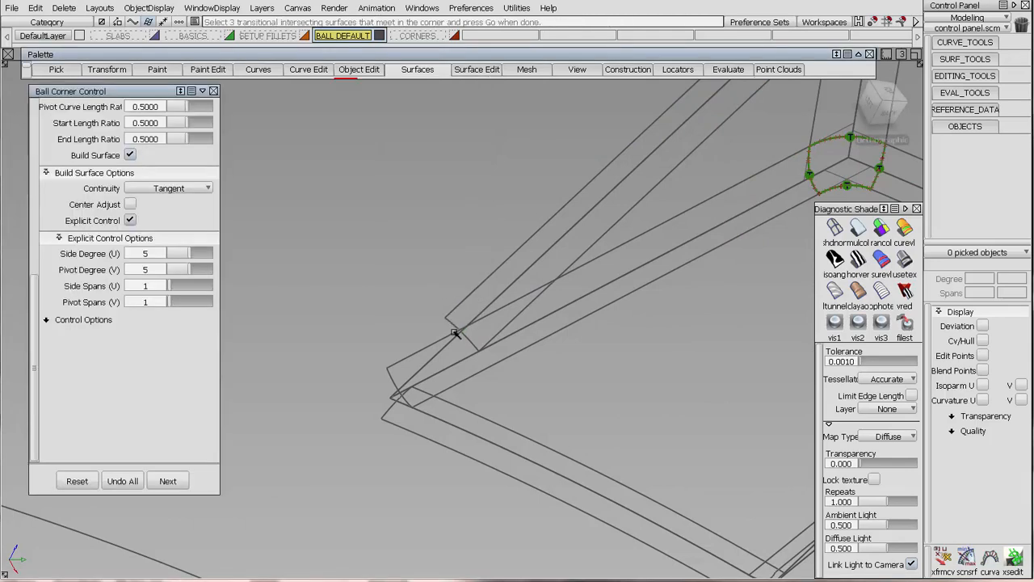
left_click(446, 333)
left_click(396, 398)
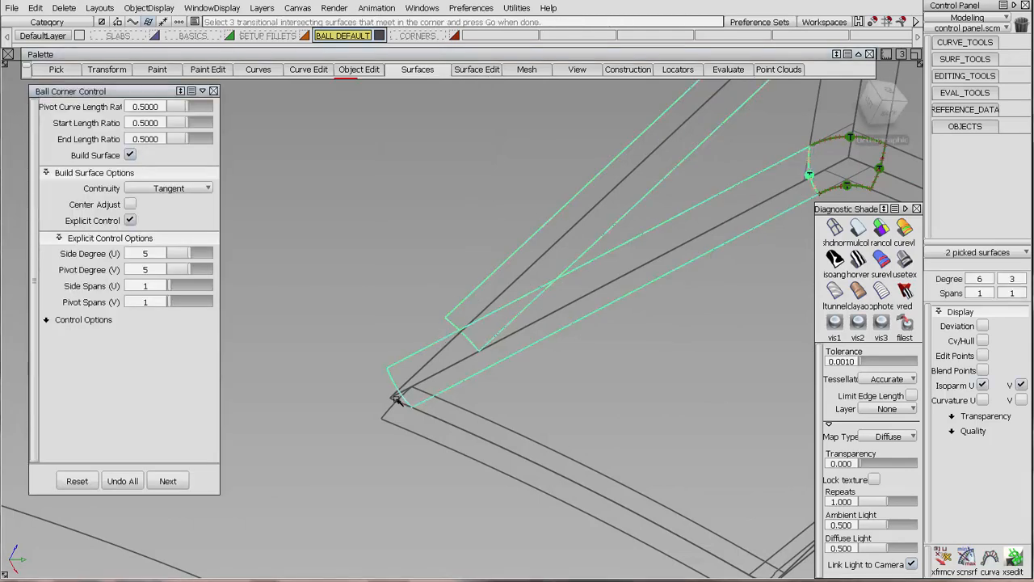
left_click(389, 411)
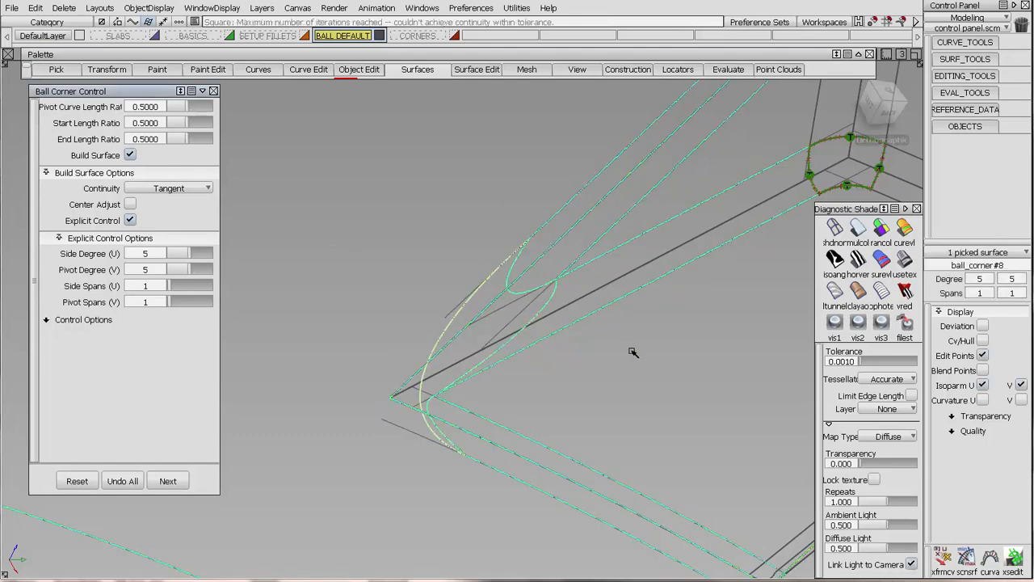
Inspect the CVs of the sharp front ball corner, undo its construction and close the ball corner controls.
left_click(983, 341)
left_click_drag(605, 335, 587, 364, "alt+shift")
left_click(123, 481)
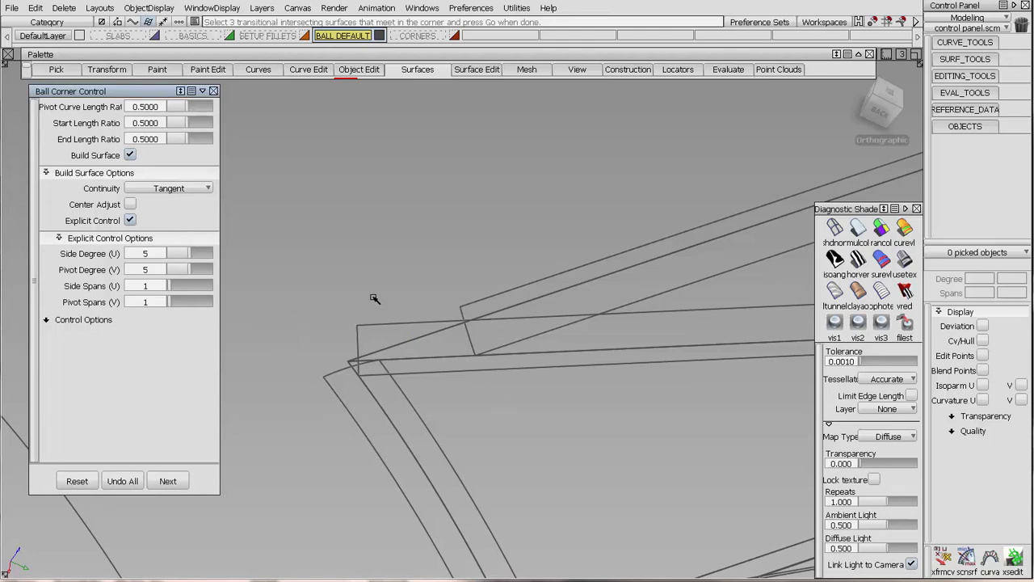
left_click(214, 91)
Show the CORNERS layer instead of BALL DEFAULT and shade the fillets at the sharp front corner in random colours.
left_click(454, 36)
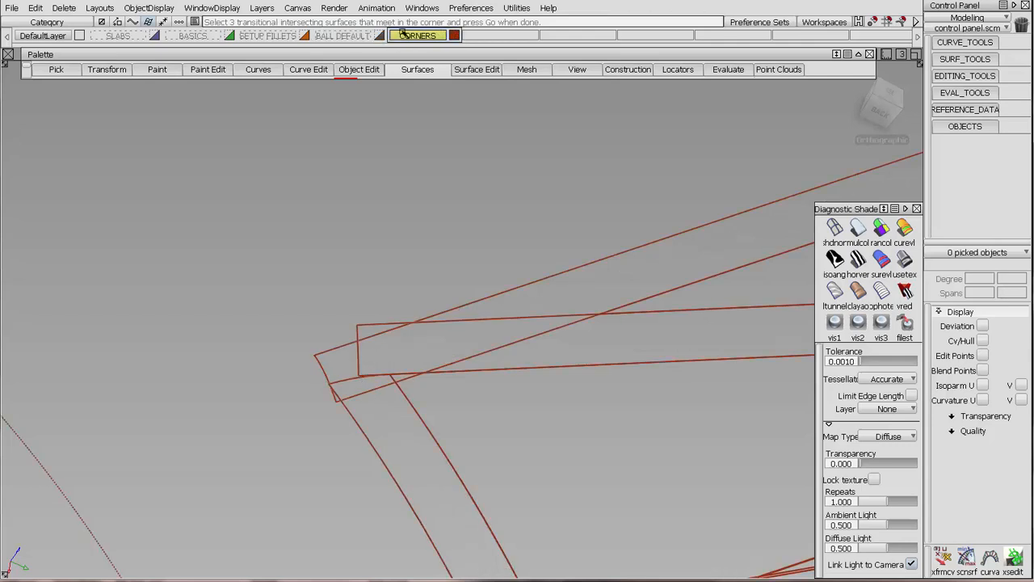
left_click_drag(497, 362, 543, 351, "alt+shift")
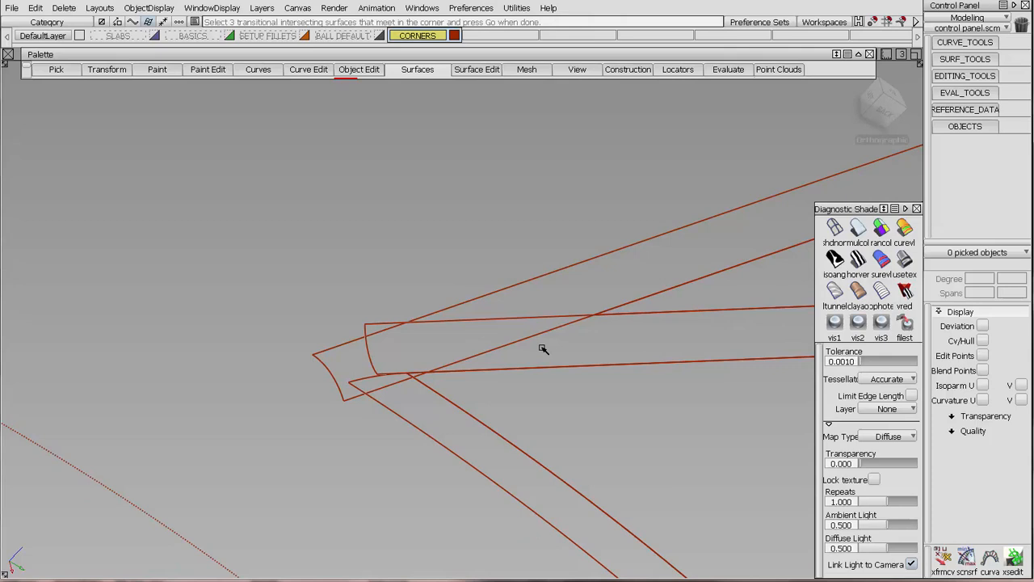
left_click_drag(401, 284, 784, 272, "alt+shift")
left_click(878, 232)
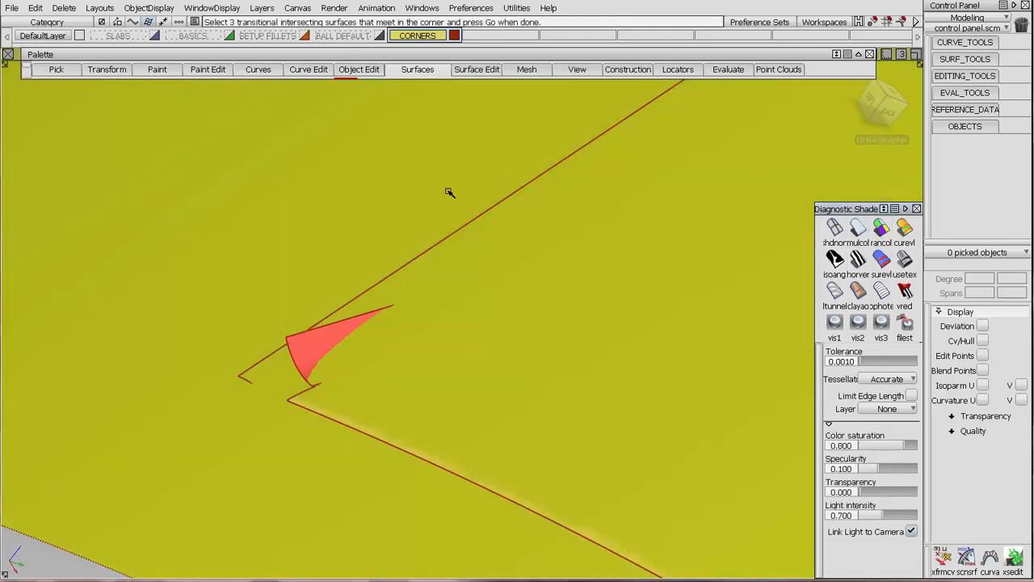
left_click_drag(450, 191, 379, 188, "ctrl+shift")
left_click(704, 215)
left_click(828, 234)
mouse_move(415, 341)
left_mouse_down("alt+shift")
mouse_move(474, 315)
mouse_move(616, 315)
mouse_move(649, 248)
mouse_move(662, 302)
mouse_move(684, 302)
mouse_move(596, 309)
mouse_move(466, 356)
mouse_move(362, 371)
mouse_move(492, 333)
mouse_move(496, 382)
mouse_move(499, 316)
mouse_move(566, 291)
left_mouse_up("alt+shift")
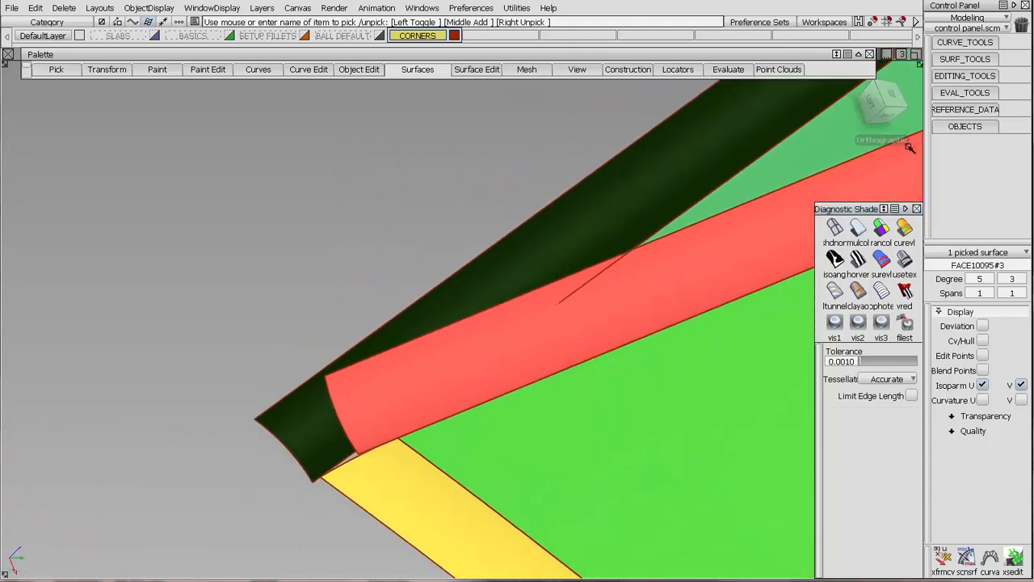
Collapse the diagnostic shading controls, clear the selection and set a close view of the crossing fillets.
mouse_move(911, 126)
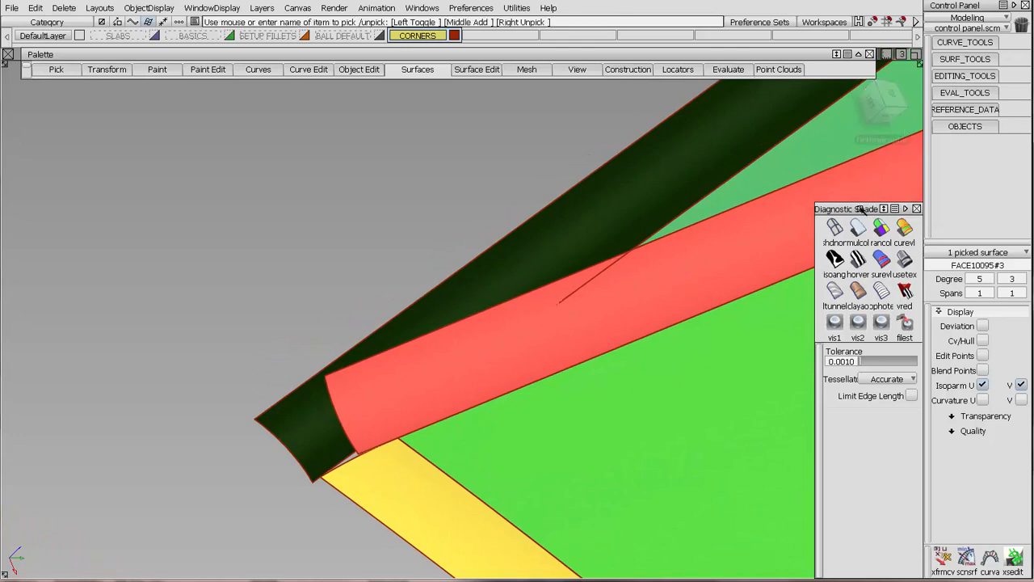
left_click(905, 209)
left_click_drag(838, 190, 833, 239, "alt+shift")
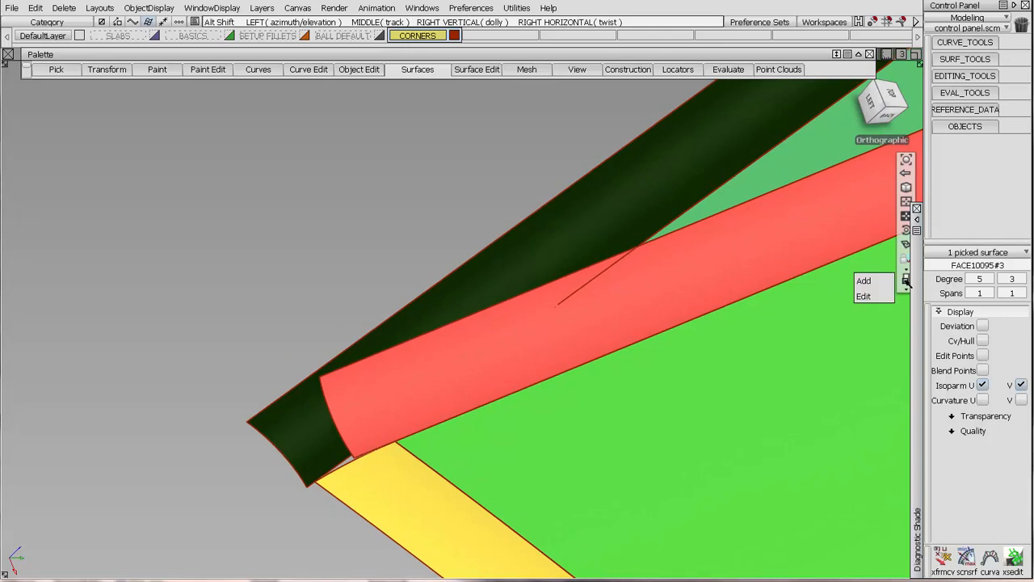
left_click_drag(450, 369, 452, 247, "alt+shift")
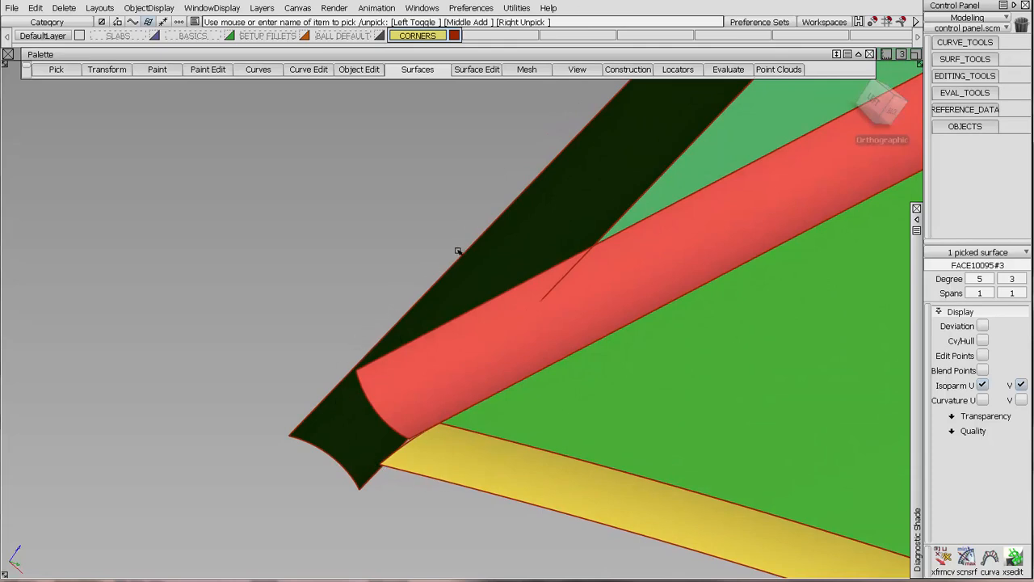
left_click(457, 131)
left_click_drag(649, 189, 525, 195, "alt+shift")
Sketch the intended corner boundary over the fillets with a fine marker and circle the point where the fillets cross.
left_click(154, 69)
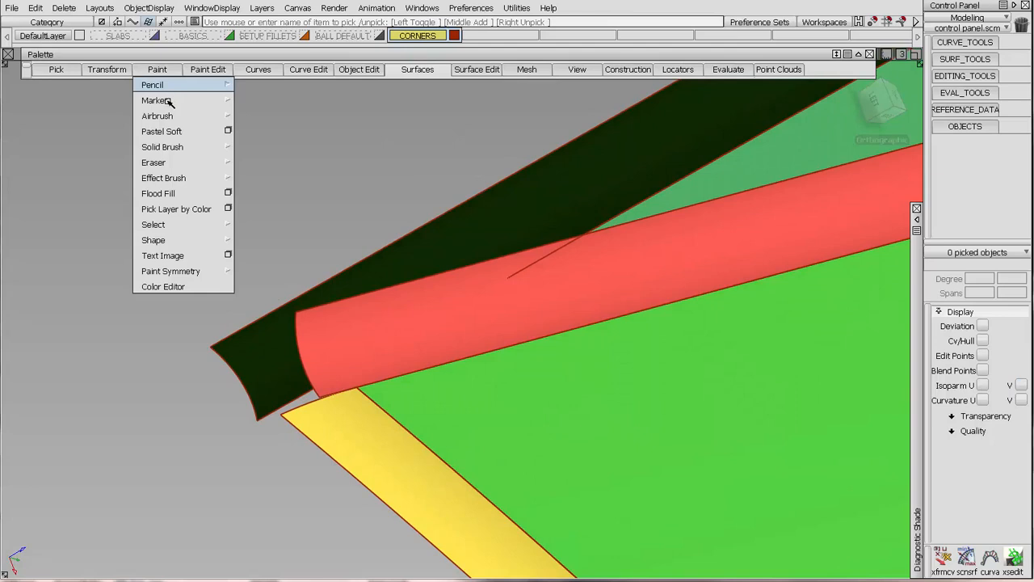
mouse_move(169, 101)
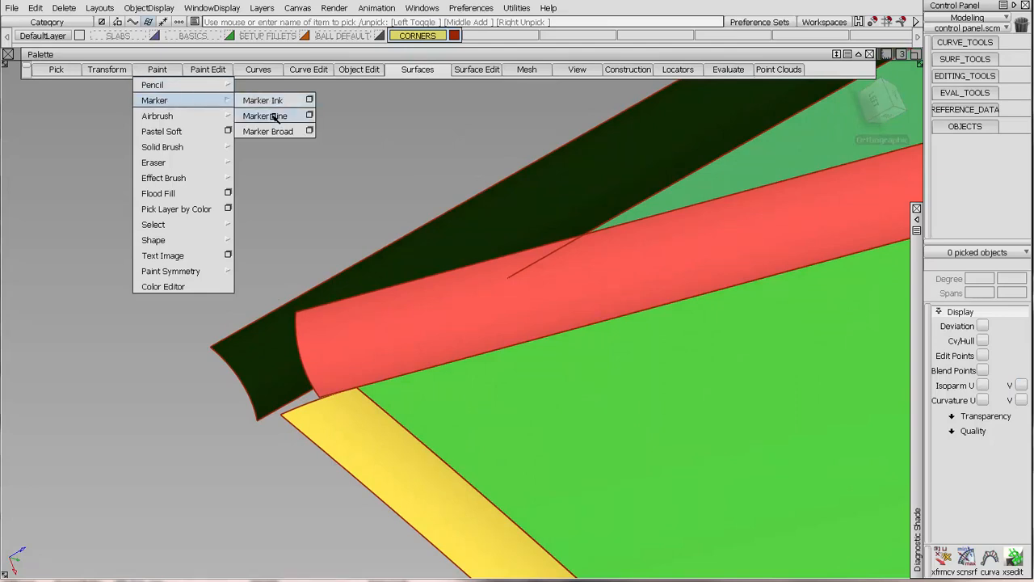
left_click(275, 117)
left_click(602, 346)
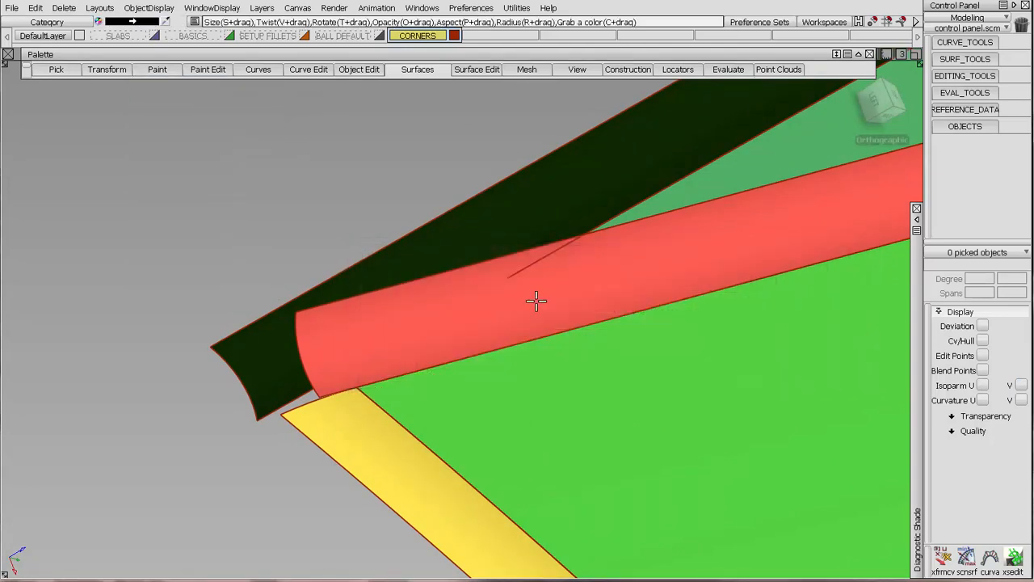
left_click(464, 229)
left_click(613, 437)
left_click(603, 427)
mouse_move(580, 236)
left_mouse_down()
mouse_move(368, 365)
mouse_move(362, 396)
left_mouse_up()
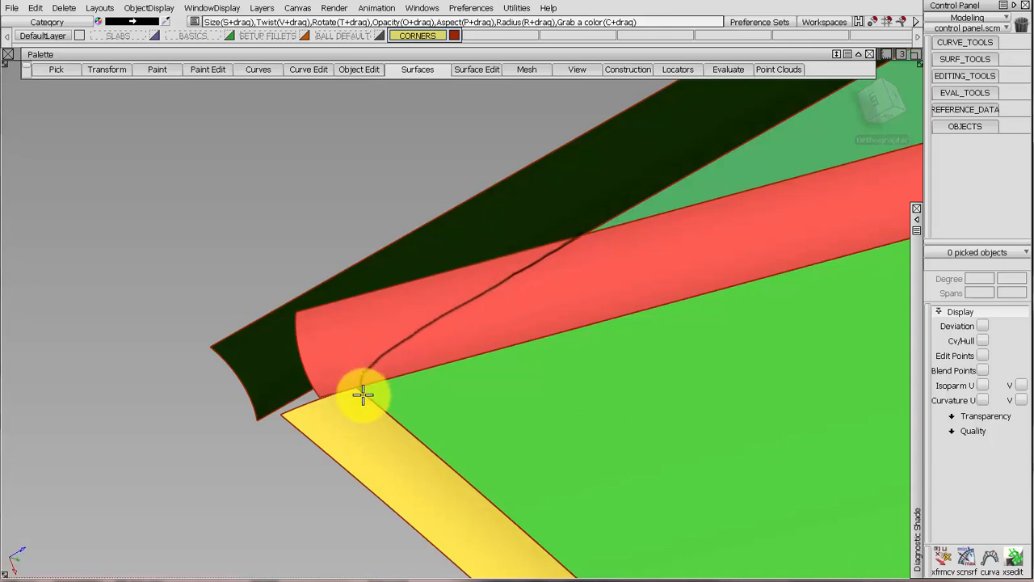
mouse_move(573, 234)
left_mouse_down()
mouse_move(485, 183)
mouse_move(411, 224)
mouse_move(299, 316)
mouse_move(278, 394)
mouse_move(291, 415)
mouse_move(308, 397)
mouse_move(362, 386)
mouse_move(282, 412)
mouse_move(344, 390)
mouse_move(301, 412)
mouse_move(554, 242)
mouse_move(589, 203)
mouse_move(623, 254)
mouse_move(532, 232)
left_mouse_up()
Mark the narrow gap between the two converging fillets with arrows and label it ACUTE.
mouse_move(716, 176)
left_mouse_down()
mouse_move(722, 186)
mouse_move(704, 159)
left_mouse_up()
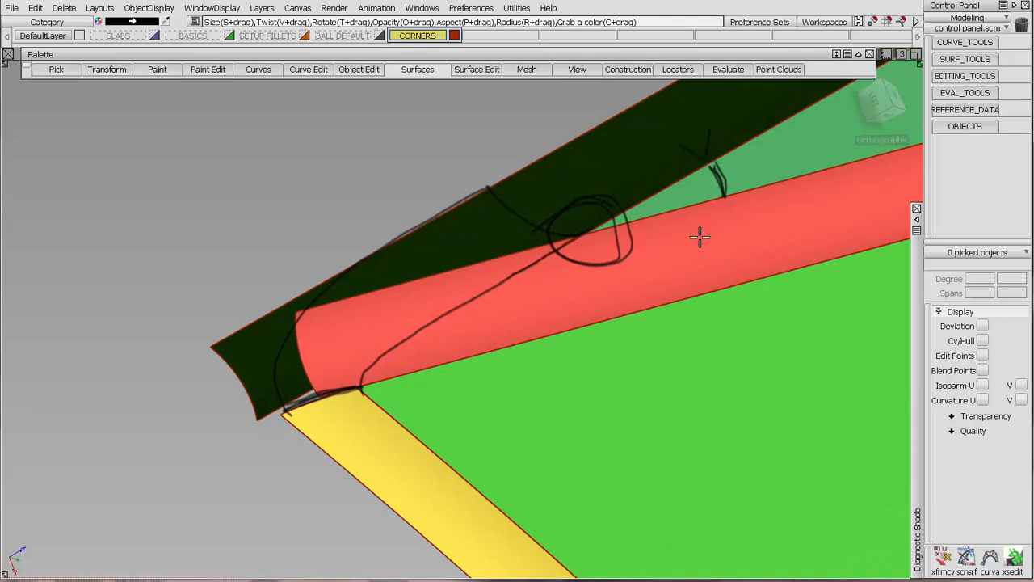
left_click_drag(697, 235, 751, 224)
mouse_move(645, 306)
left_mouse_down()
mouse_move(714, 296)
mouse_move(750, 270)
mouse_move(797, 259)
mouse_move(808, 291)
mouse_move(829, 257)
left_mouse_up()
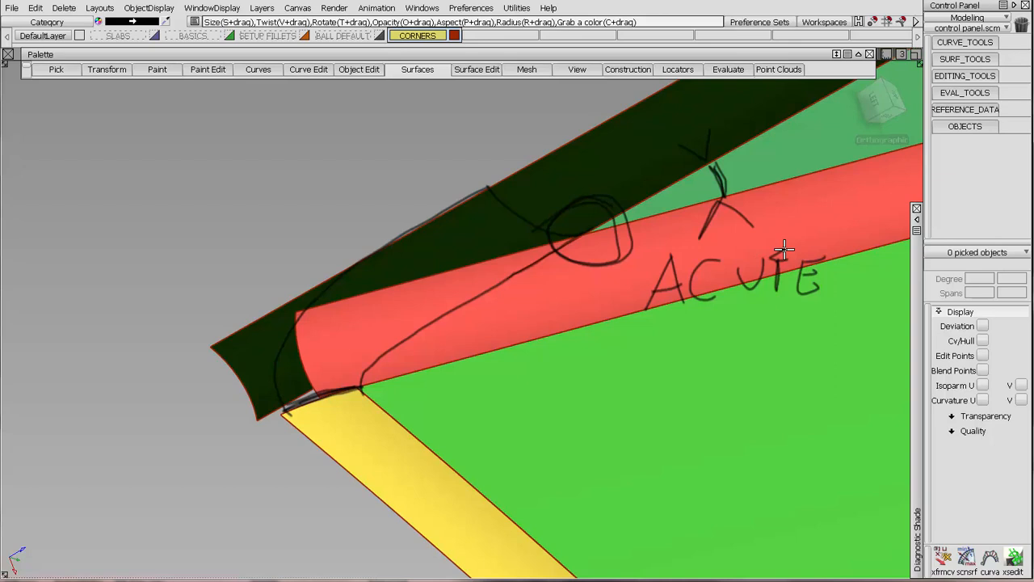
Sketch a heavier curve through the fillet crossing, undo it and emphasise the crossing point with marker strokes.
mouse_move(694, 205)
left_mouse_down()
mouse_move(566, 235)
mouse_move(504, 203)
mouse_move(513, 219)
mouse_move(654, 217)
mouse_move(599, 236)
mouse_move(497, 177)
mouse_move(614, 224)
mouse_move(561, 233)
mouse_move(493, 182)
left_mouse_up()
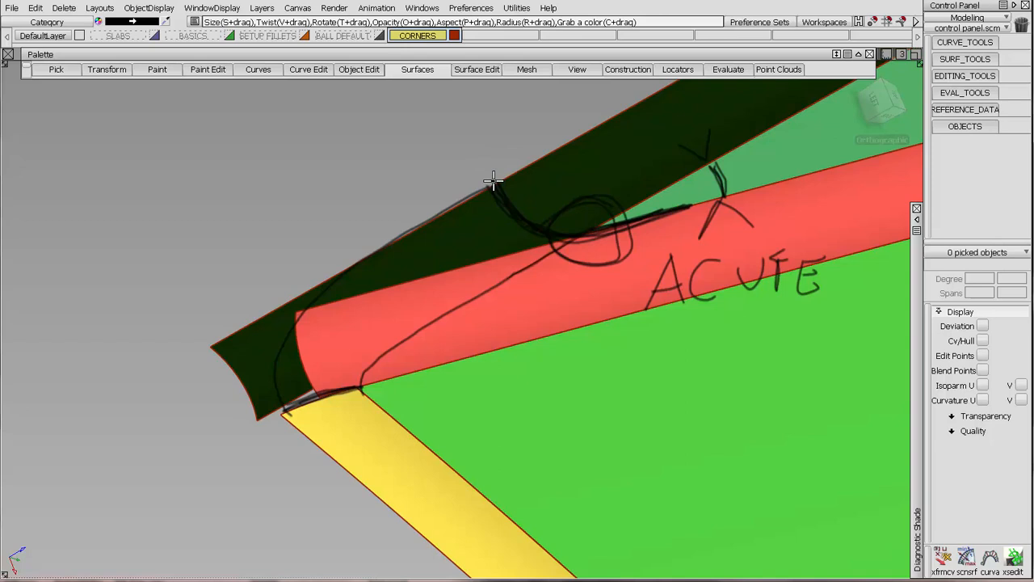
key("ctrl+z")
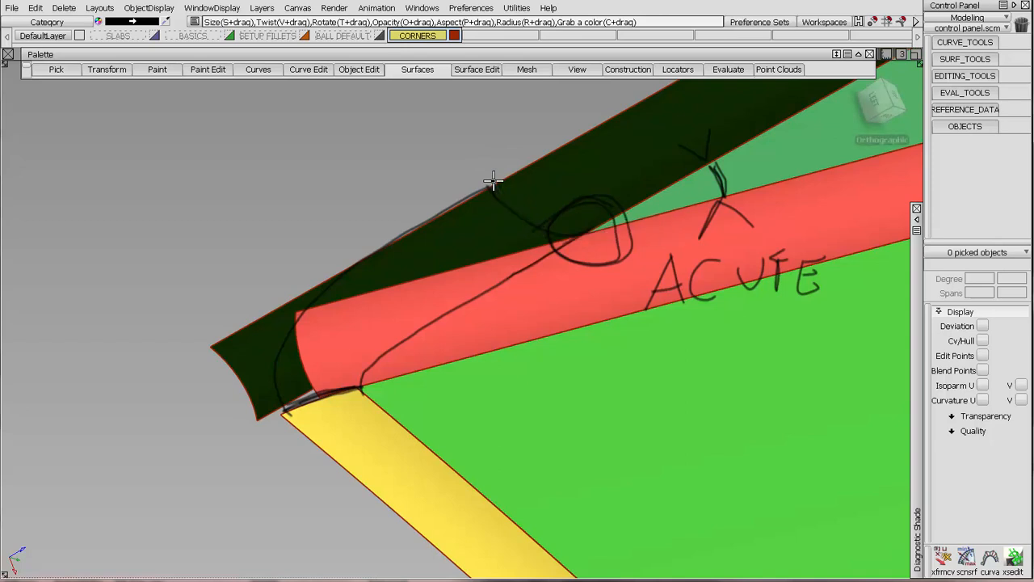
mouse_move(582, 235)
left_mouse_down()
mouse_move(541, 167)
mouse_move(573, 235)
mouse_move(528, 166)
mouse_move(596, 231)
mouse_move(556, 224)
mouse_move(584, 208)
left_mouse_up()
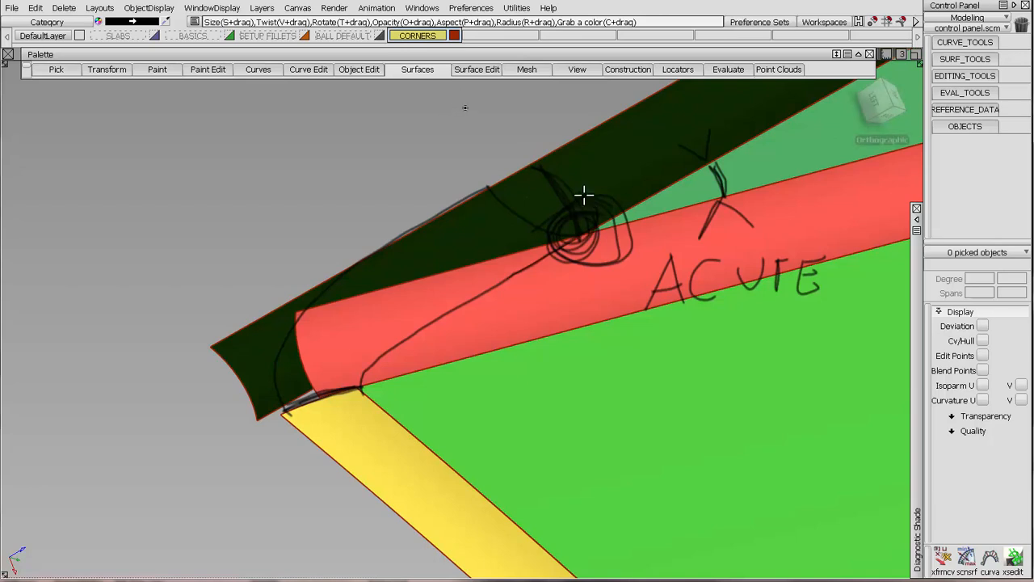
mouse_move(584, 197)
left_mouse_down("alt+shift")
mouse_move(495, 234)
mouse_move(529, 236)
left_mouse_up("alt+shift")
Open the blend curve toolkit and turn off shading on the corner fillets.
right_click_drag(528, 236, 511, 189, "alt+shift")
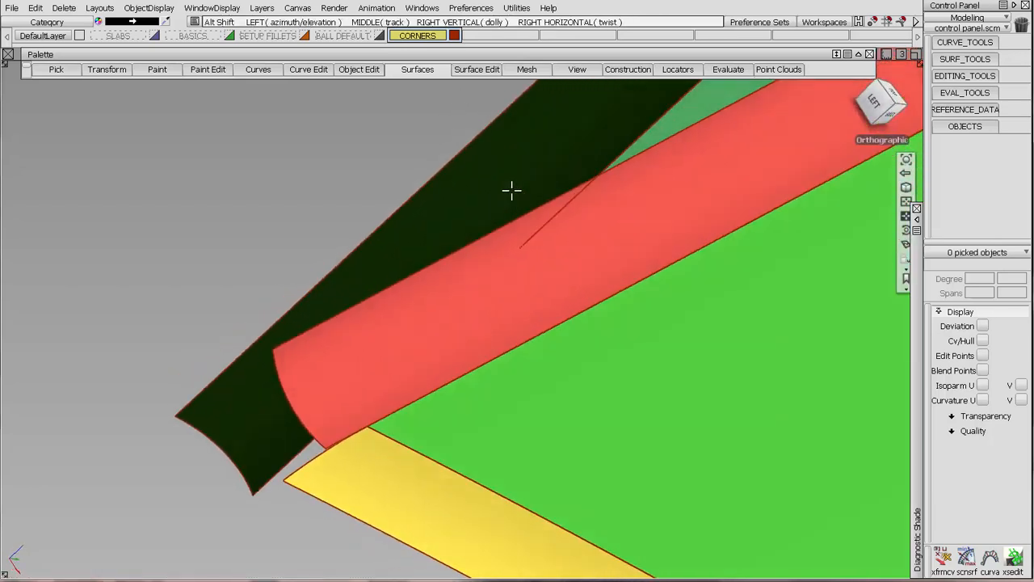
left_click_drag(382, 105, 321, 72, "alt+shift")
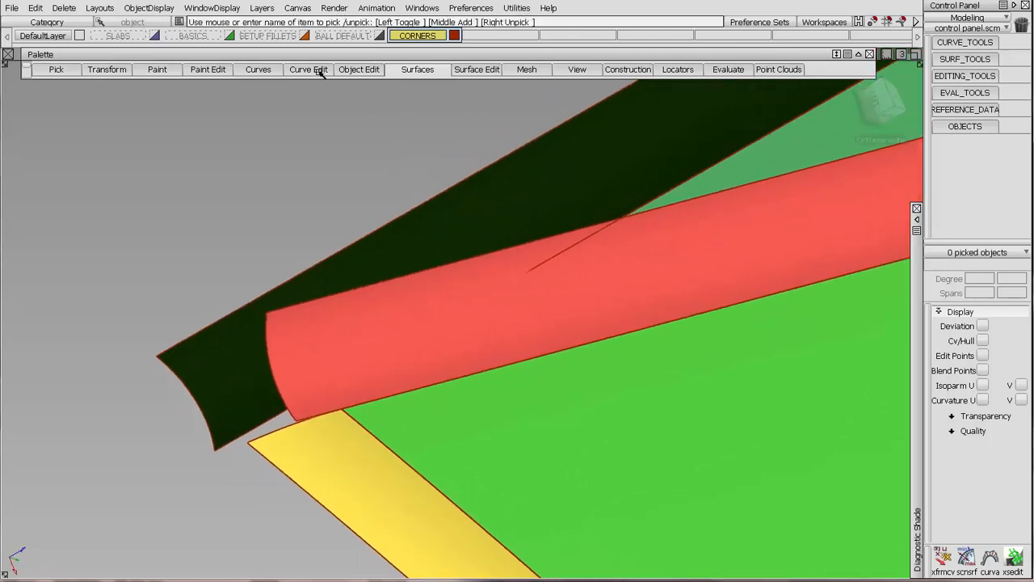
left_click(259, 69)
left_click(262, 115)
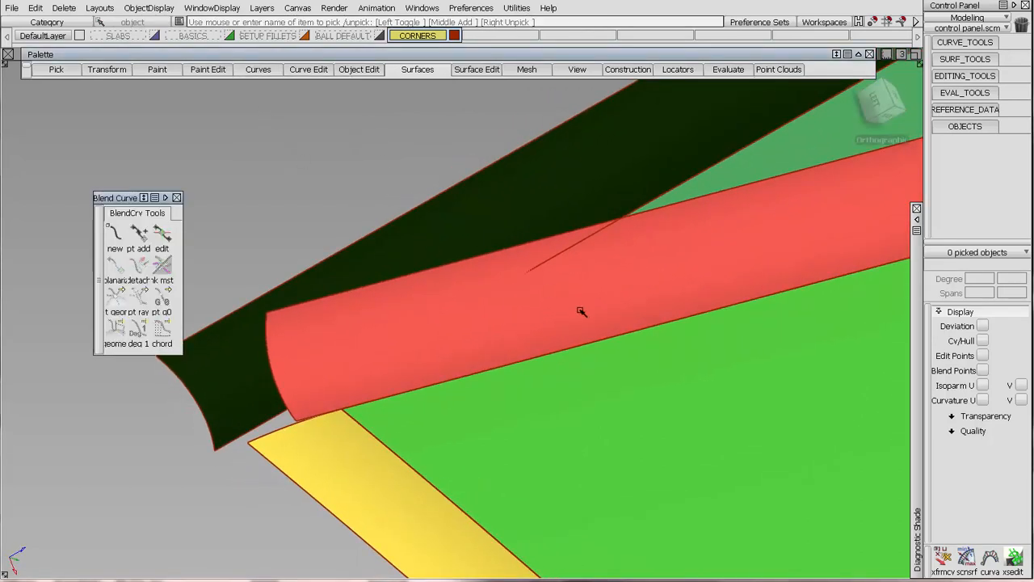
left_click_drag(582, 312, 541, 280, "alt+shift")
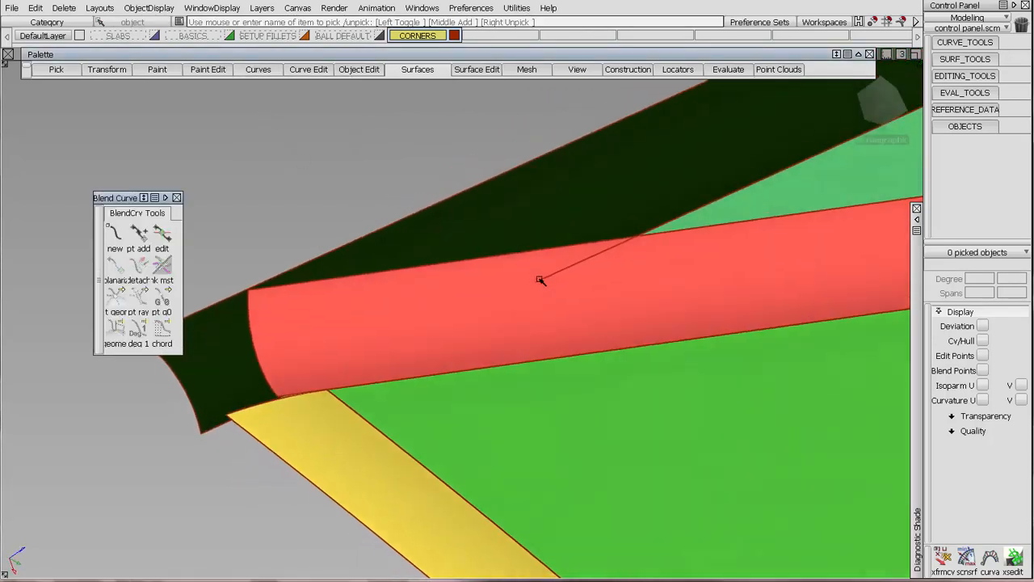
left_click(916, 220)
left_click(836, 229)
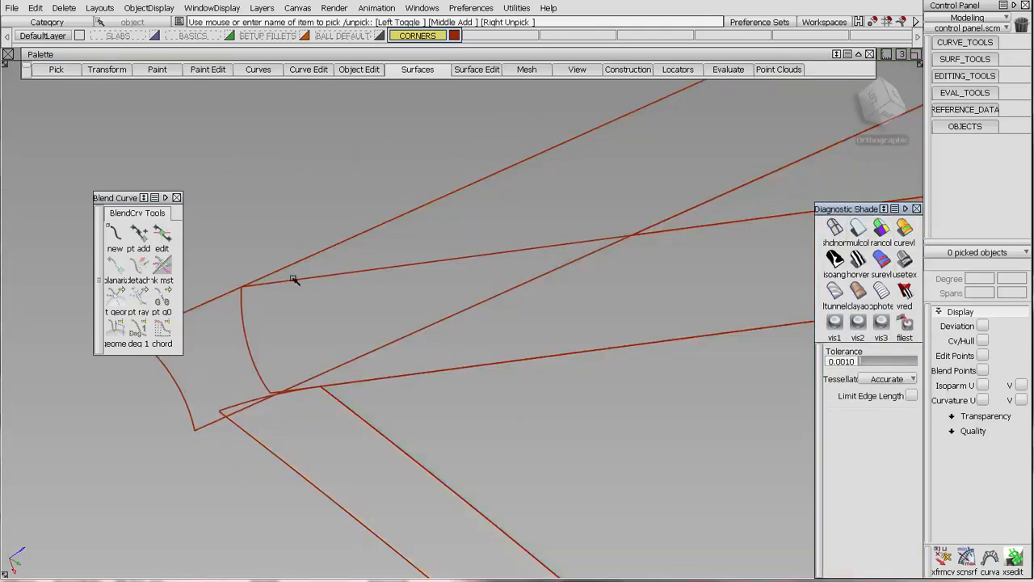
Create a new layer named CURVES.
left_click(263, 8)
left_click(270, 24)
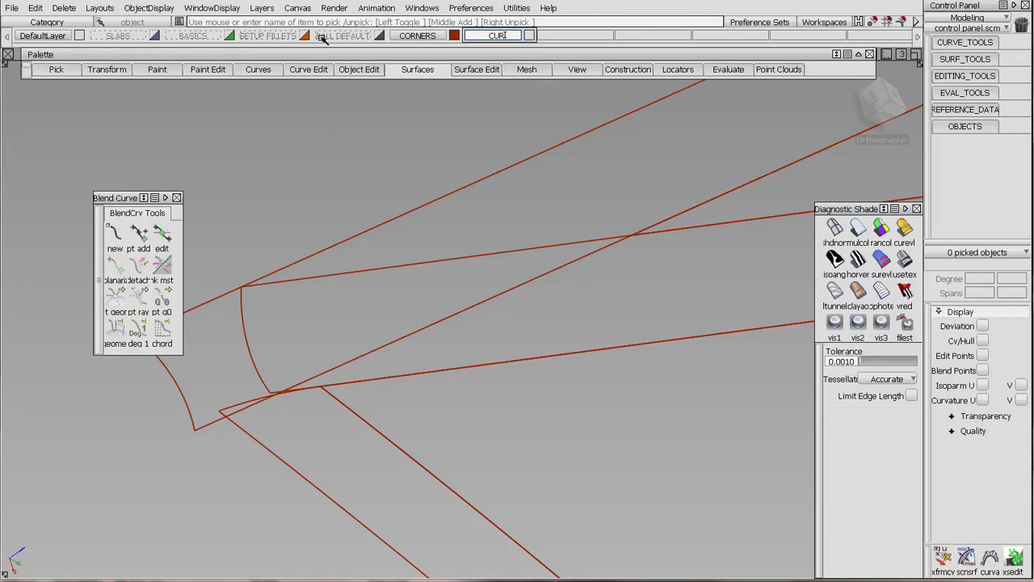
type("CURVES")
key("Return")
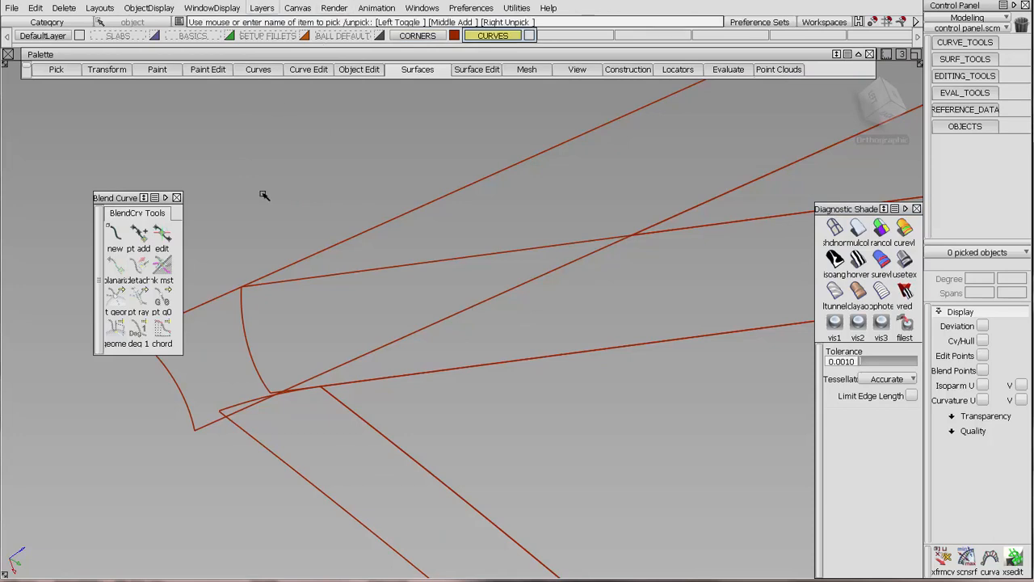
Start a degree 3 blend curve at the fillet crossing on the FACE1111#2 edge, following its U direction with G1 continuity.
left_click(116, 234)
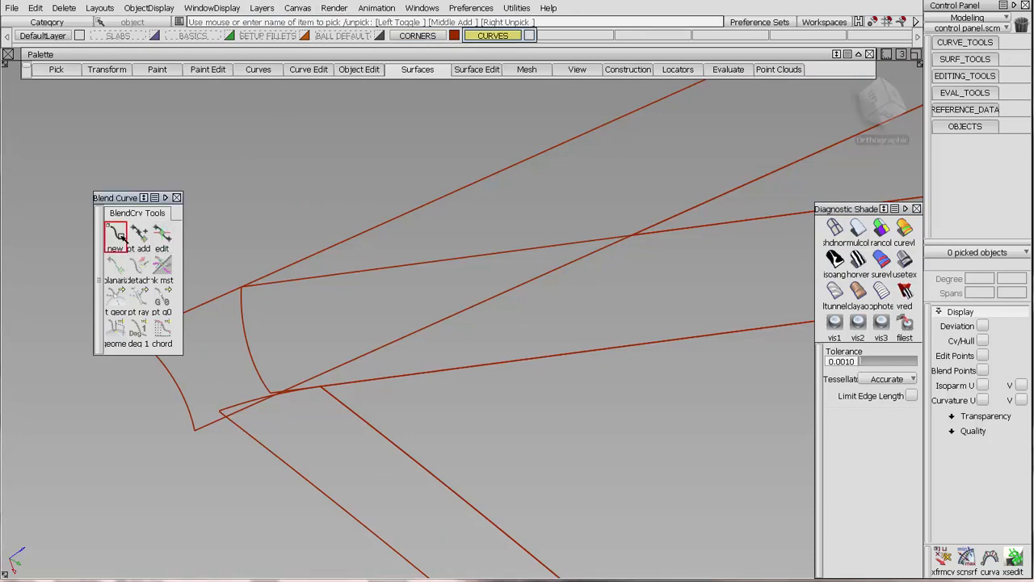
left_click(674, 231)
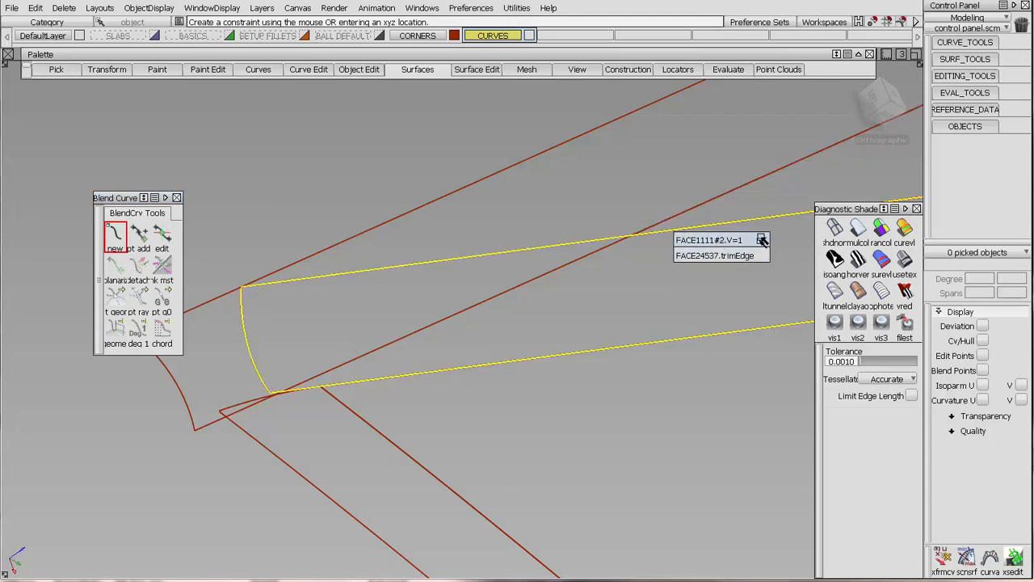
left_click(727, 240)
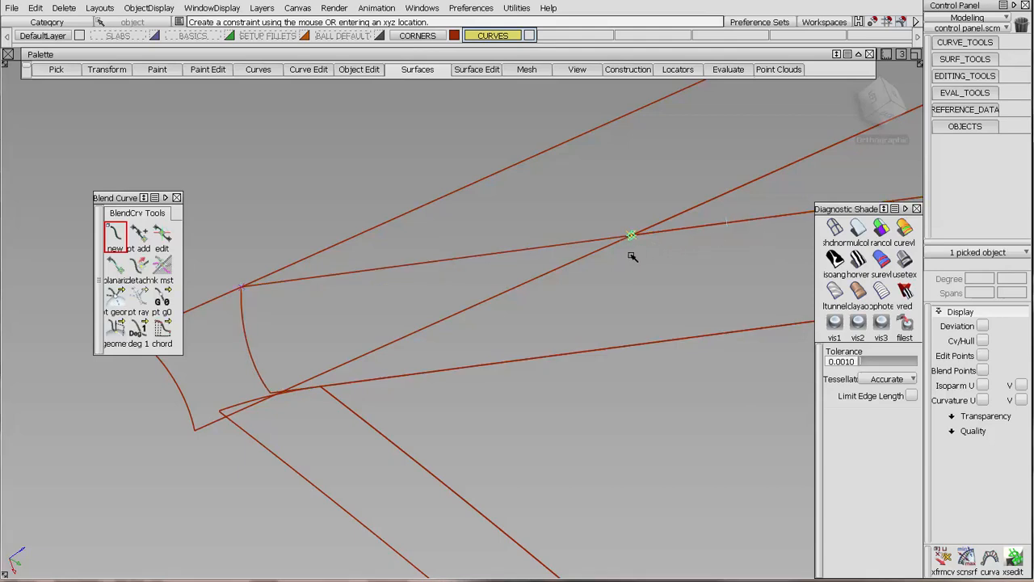
left_click_drag(116, 298, 188, 299)
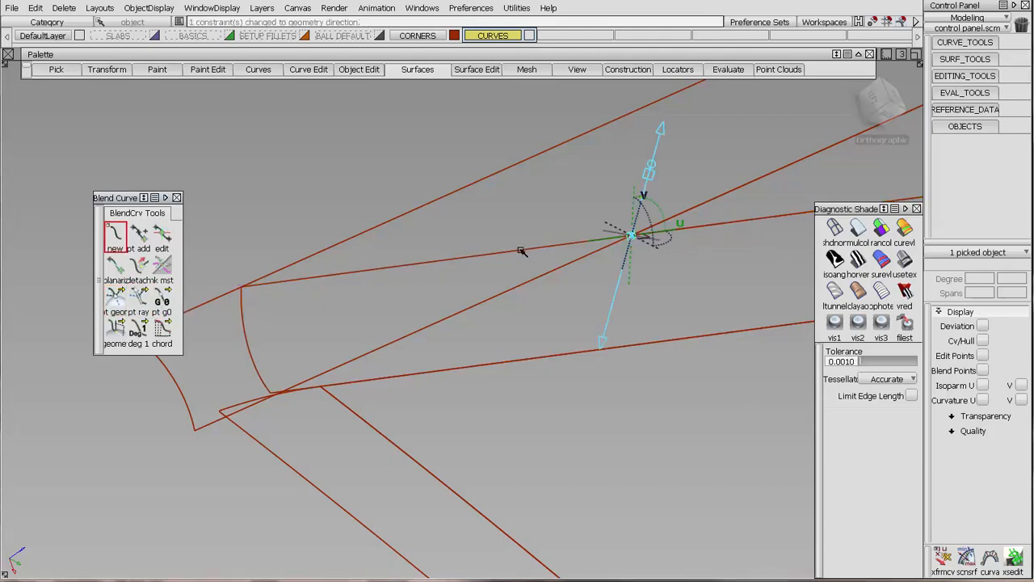
left_click(591, 240)
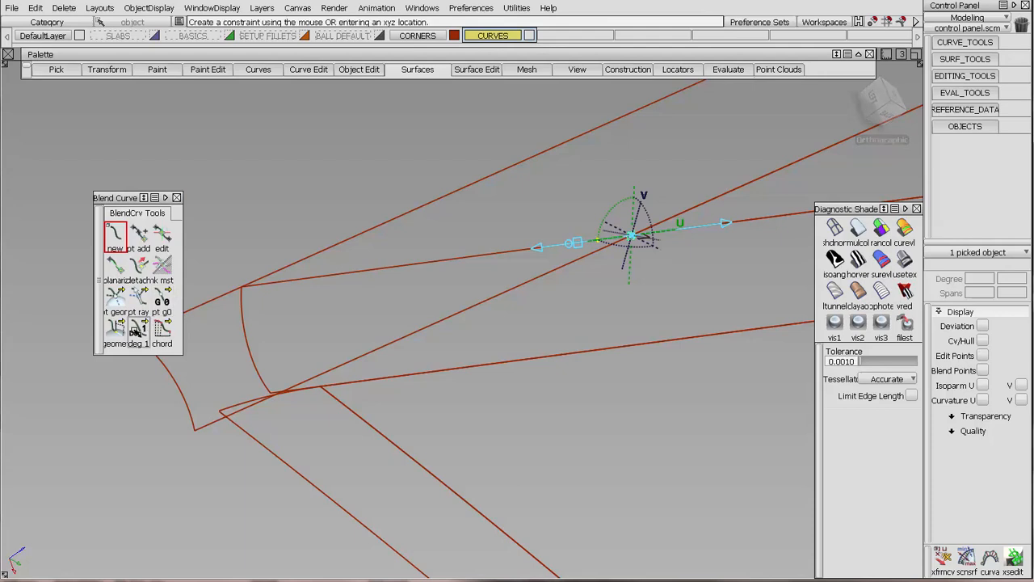
left_click_drag(138, 328, 208, 299)
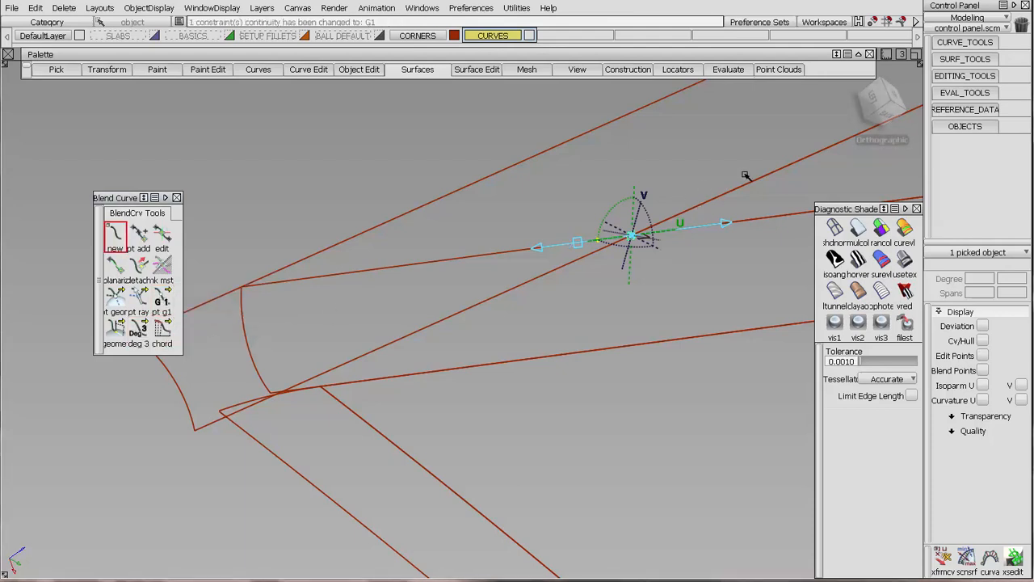
Place the blend curve's second point on the other fillet's outer edge, aligned across that fillet by geometry direction with G1 continuity.
left_click(475, 184)
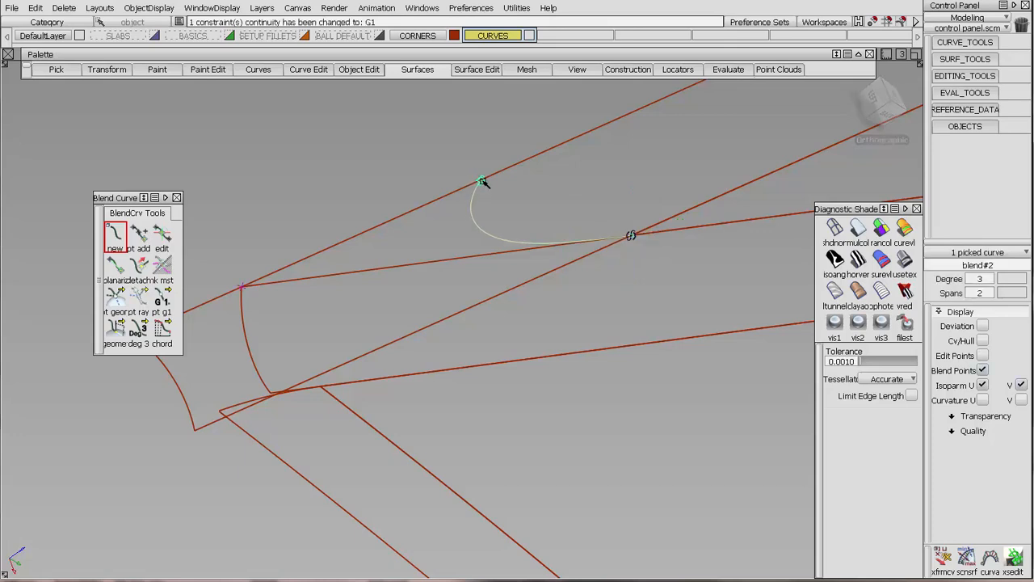
left_click(116, 300)
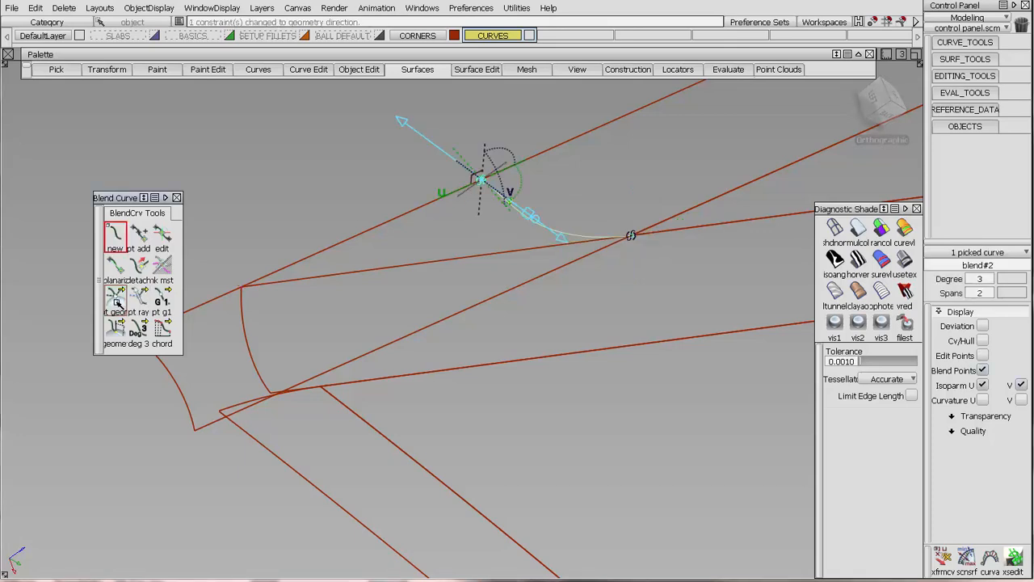
left_click(507, 211)
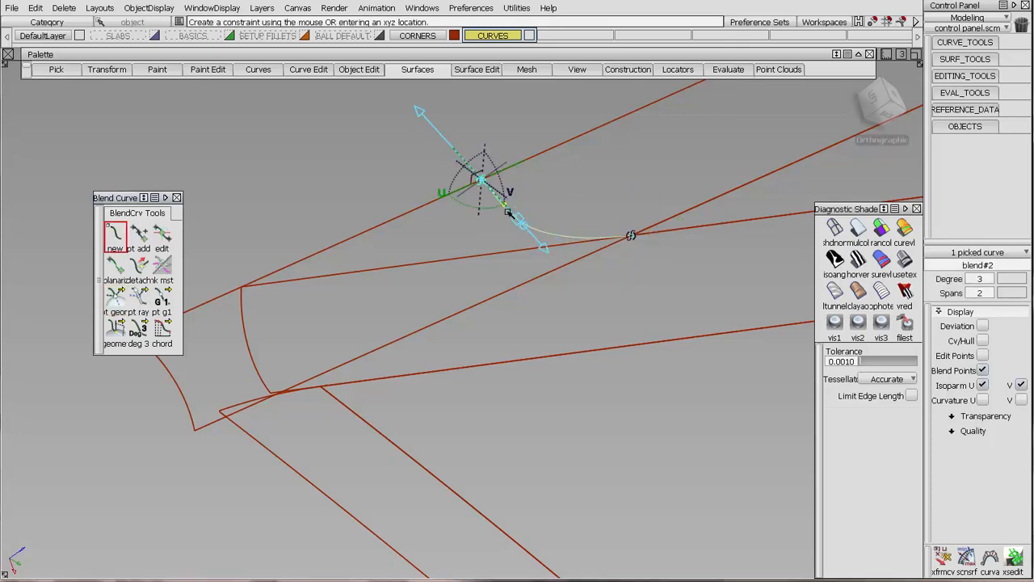
left_click(162, 301)
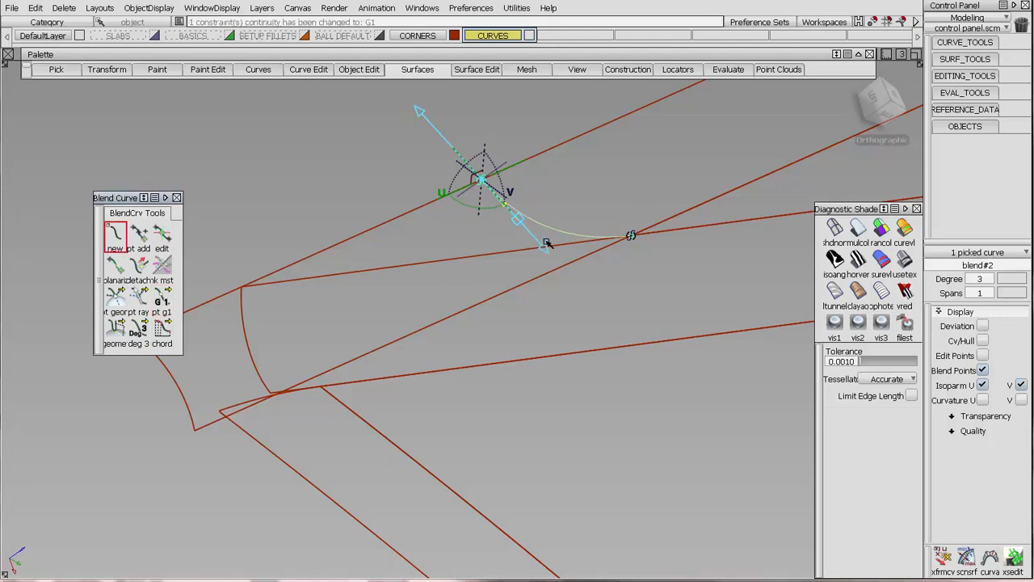
Turn on the control vertices and hull display for the new blend curve.
left_click(981, 340)
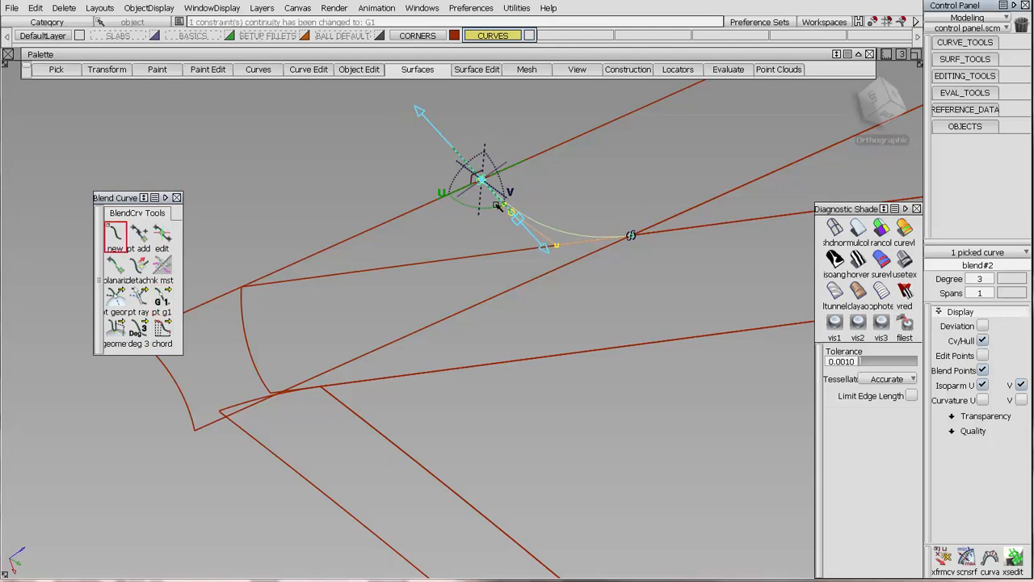
left_click_drag(477, 238, 608, 212, "alt+shift")
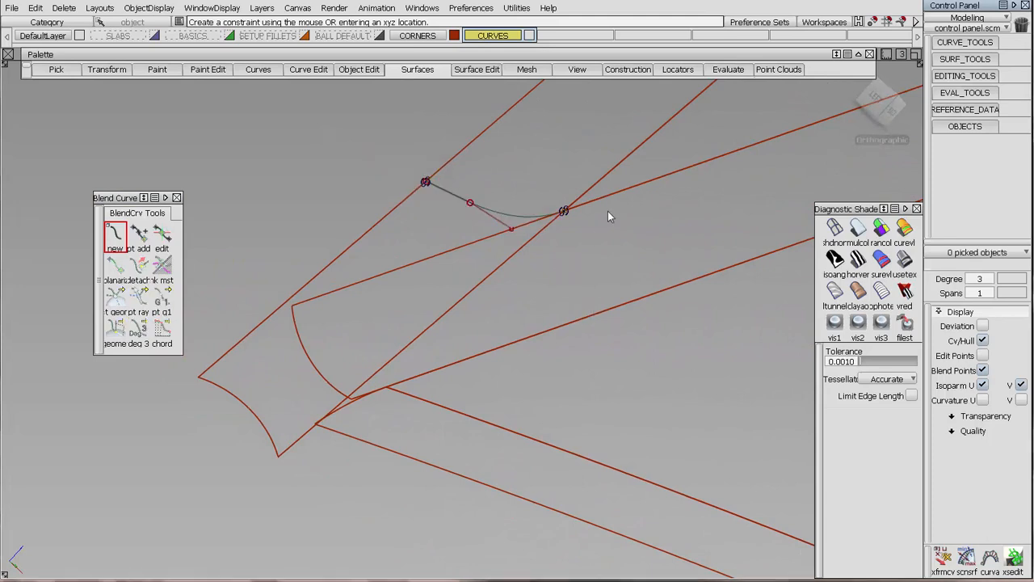
left_click_drag(574, 307, 655, 191, "alt+shift")
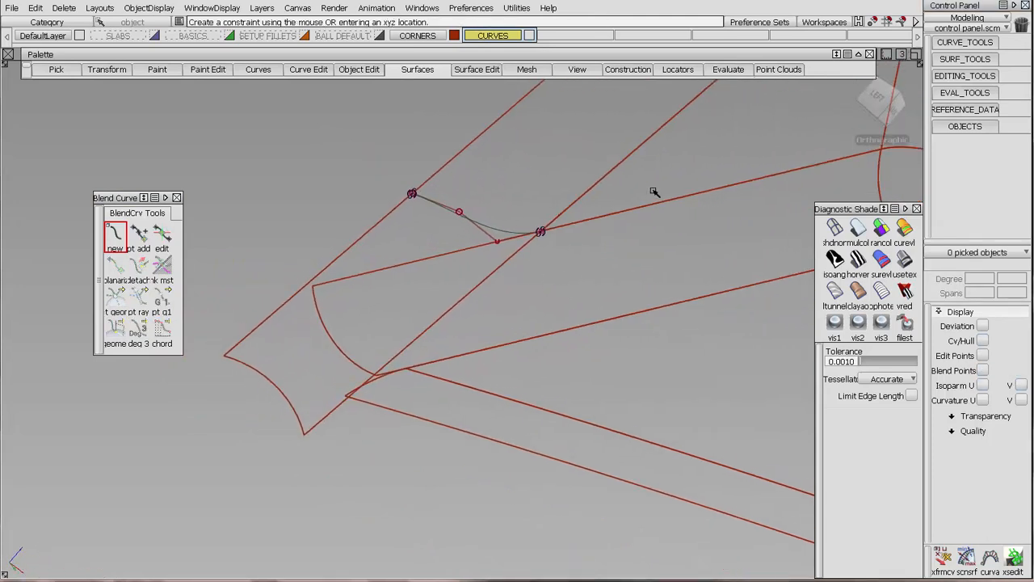
Turn on the control vertices and hull display for the fillet under the blend curve and the adjoining large surface.
left_click_drag(523, 198, 517, 181, "ctrl+shift")
left_click(517, 181)
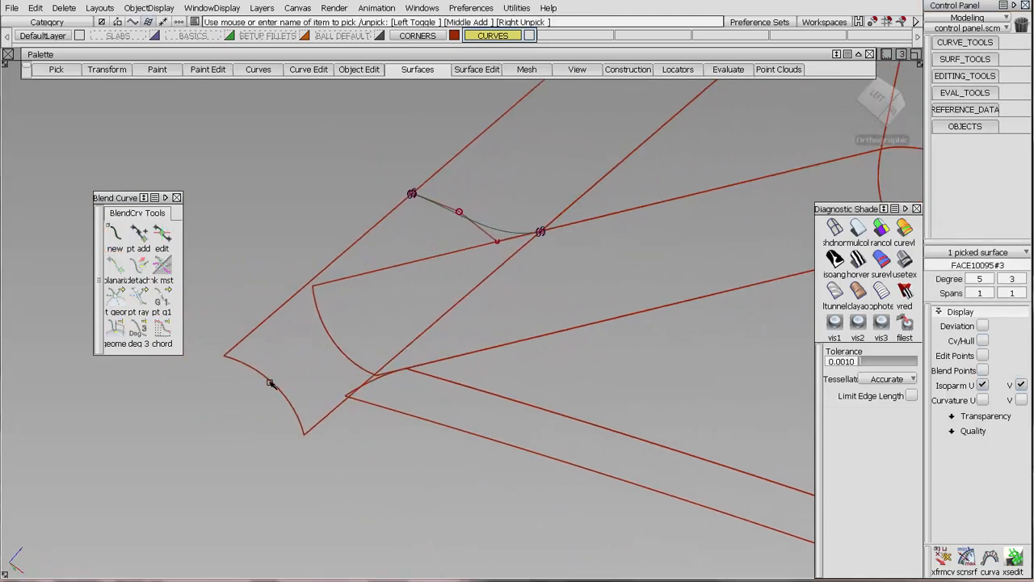
left_click(346, 375)
right_click_drag(508, 196, 510, 224, "ctrl+shift")
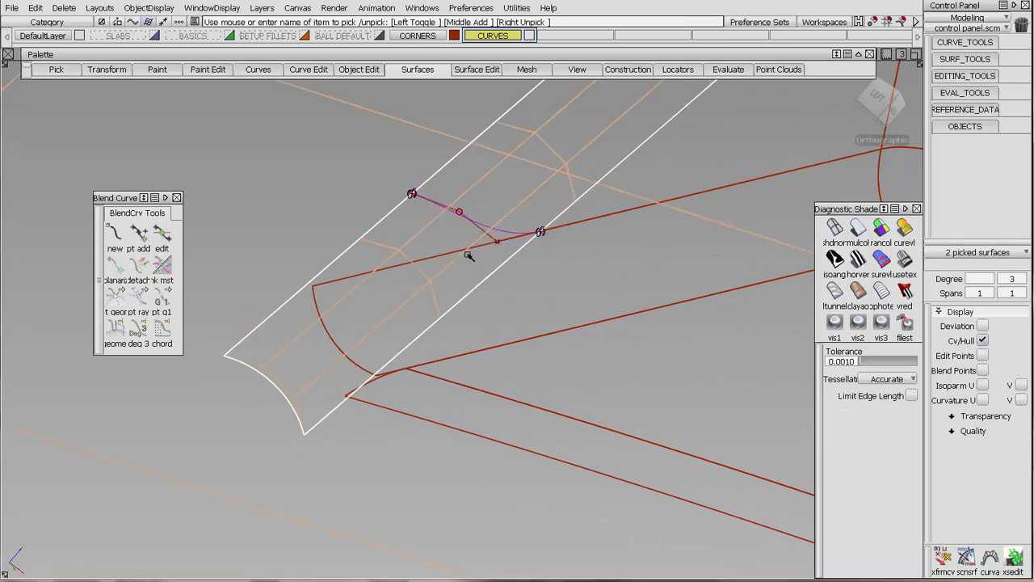
left_click(519, 296)
left_click_drag(583, 258, 510, 247, "alt+shift")
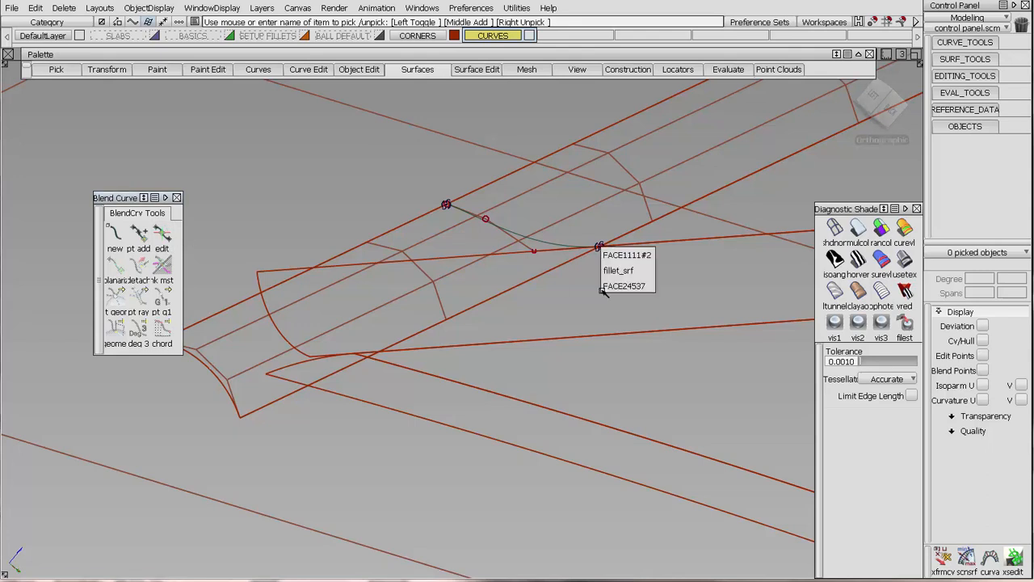
Edit the blend point at the fillet crossing and lengthen its tangent along the fillet edge.
left_click(171, 233)
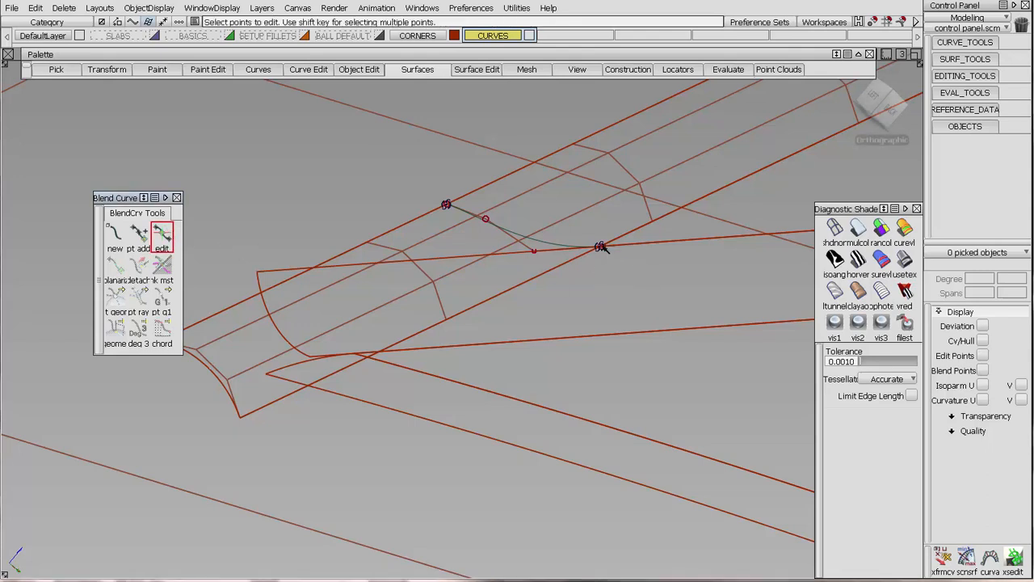
left_click(601, 246)
left_click_drag(557, 254, 712, 261)
left_click_drag(553, 304, 381, 313, "alt+shift")
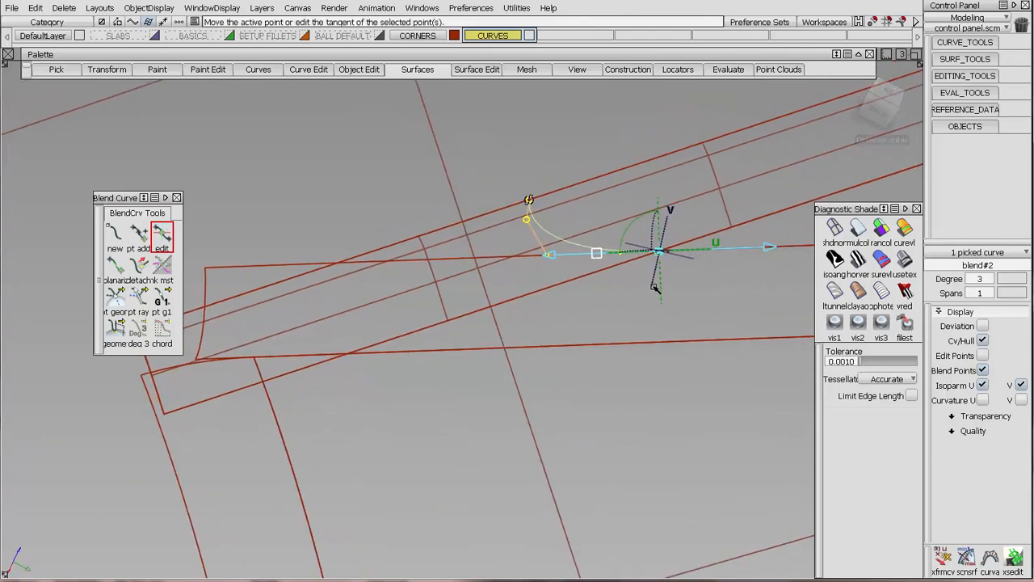
left_click_drag(656, 289, 796, 278)
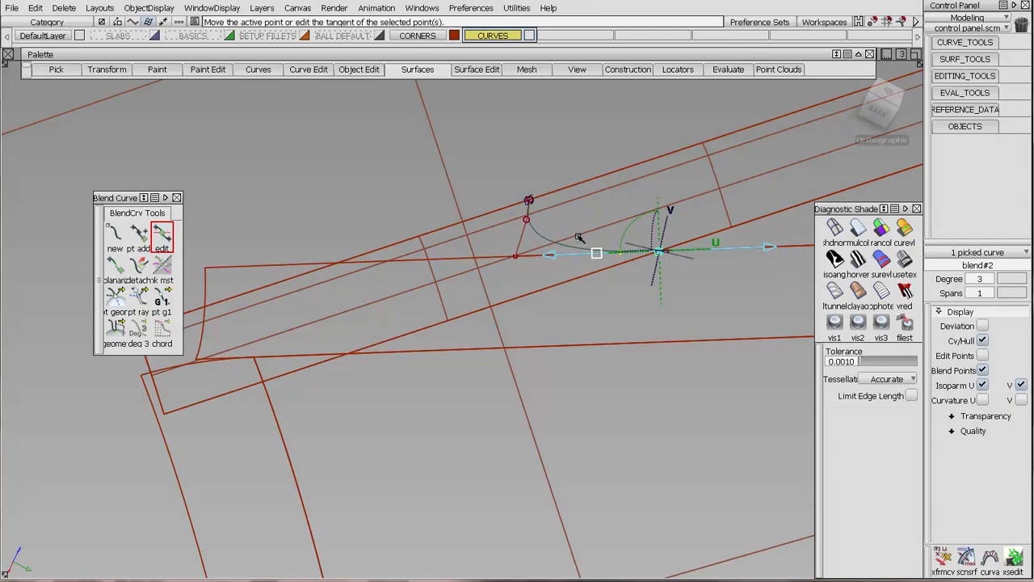
Slide the blend curve's other end point along the fillet's outer edge, farther from the crossing.
left_click_drag(580, 237, 687, 338, "alt+shift")
left_click(450, 178)
left_click_drag(679, 301, 469, 294, "alt+shift")
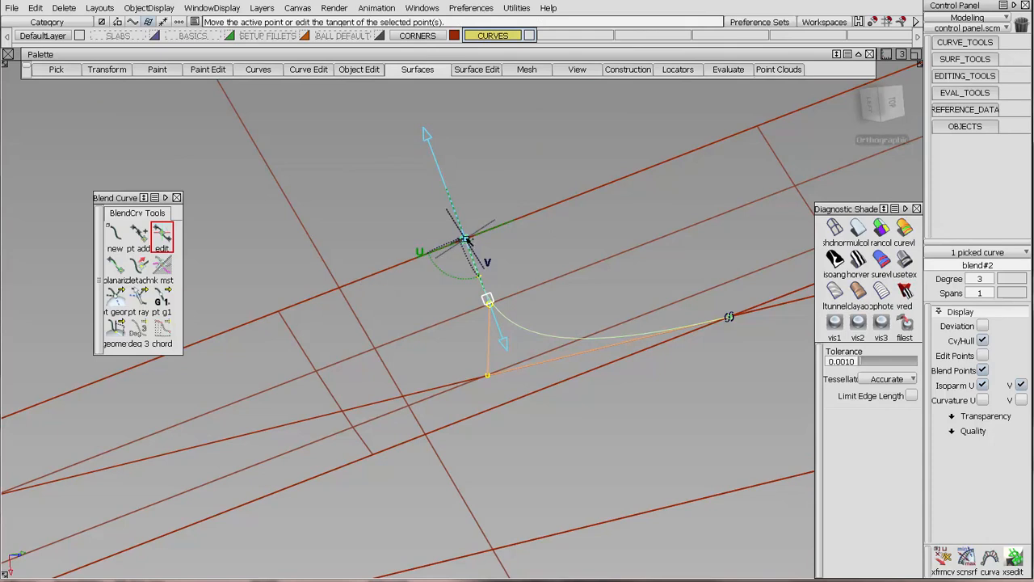
left_click_drag(469, 241, 424, 235)
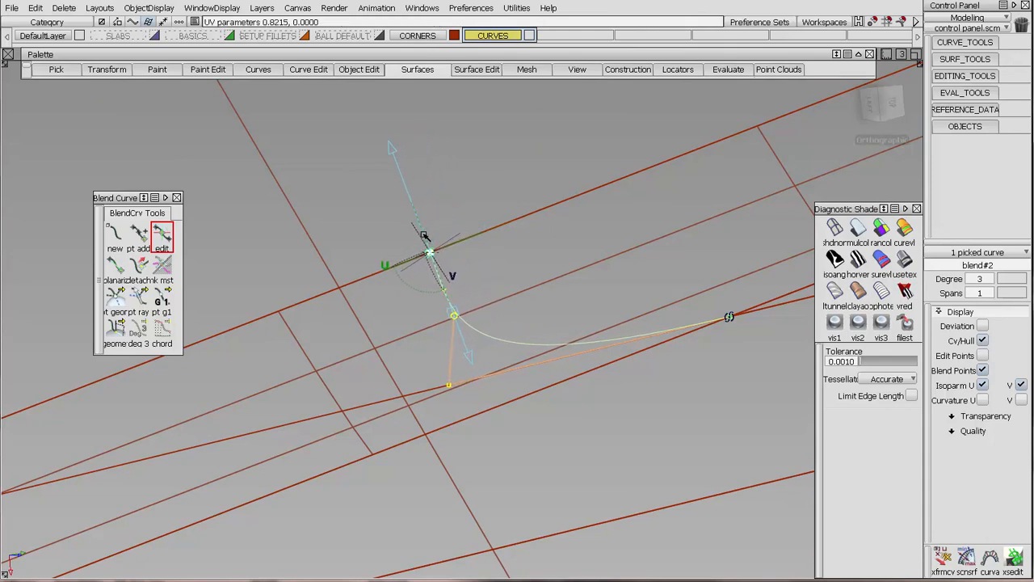
Shorten the tangent magnitude of the blend point at the fillet crossing to refine the curve's shape.
left_click(730, 317)
left_click(665, 334)
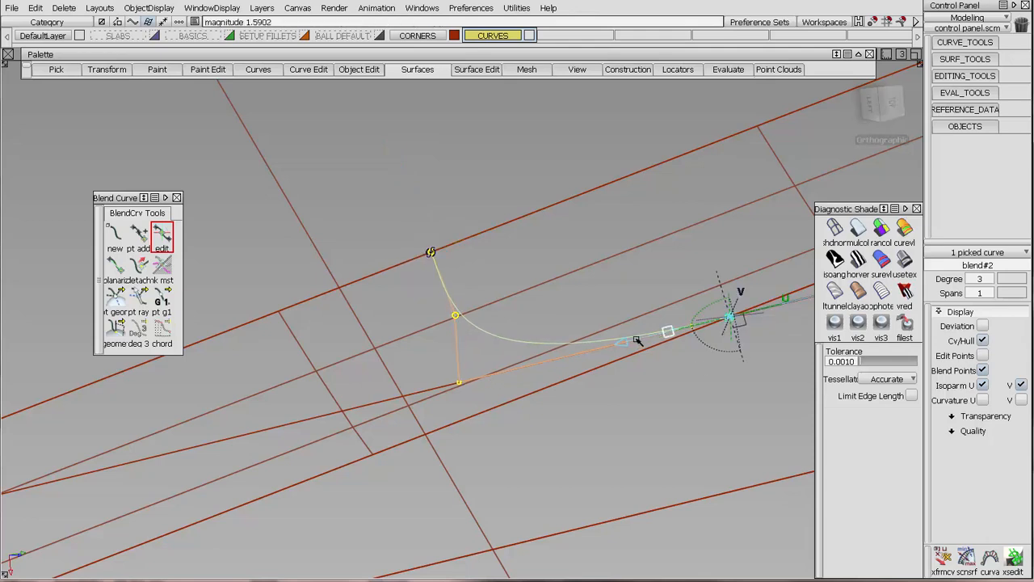
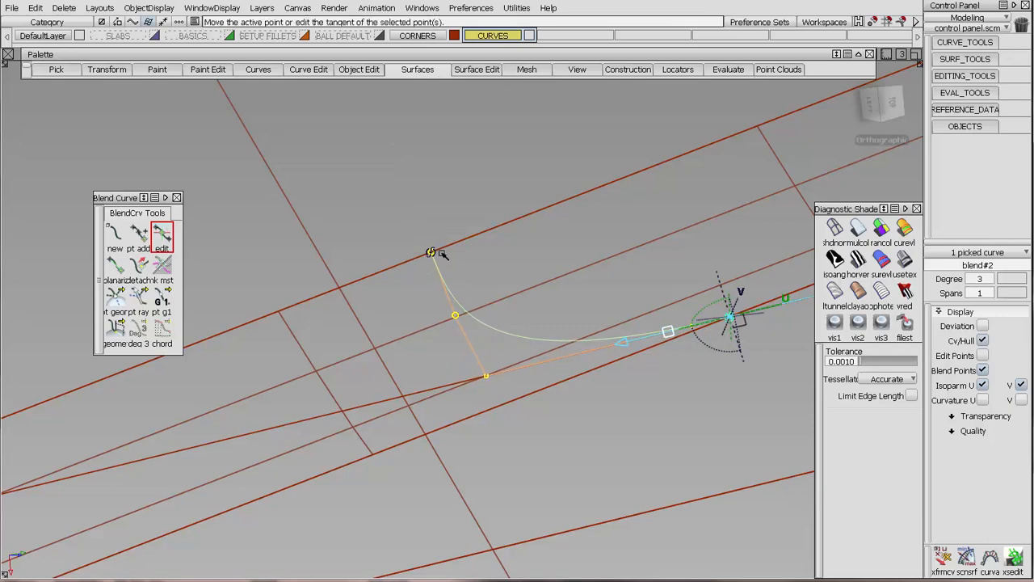
Turn off the control vertices and hull display of the large adjoining surface and clear the selection.
left_click_drag(566, 257, 355, 363, "alt+shift")
left_click_drag(467, 258, 355, 269, "ctrl+shift")
left_click_drag(357, 275, 383, 262)
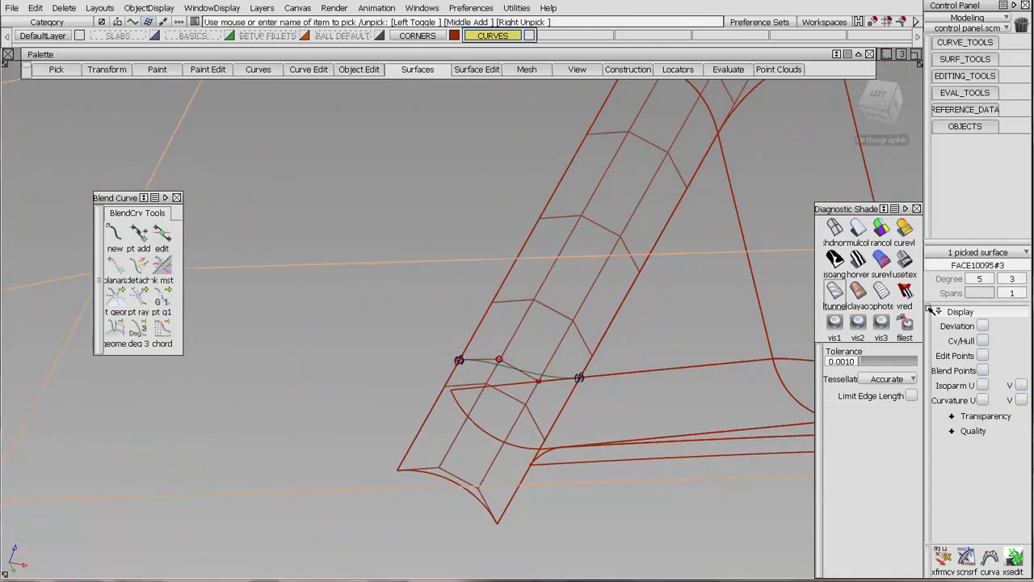
left_click(983, 341)
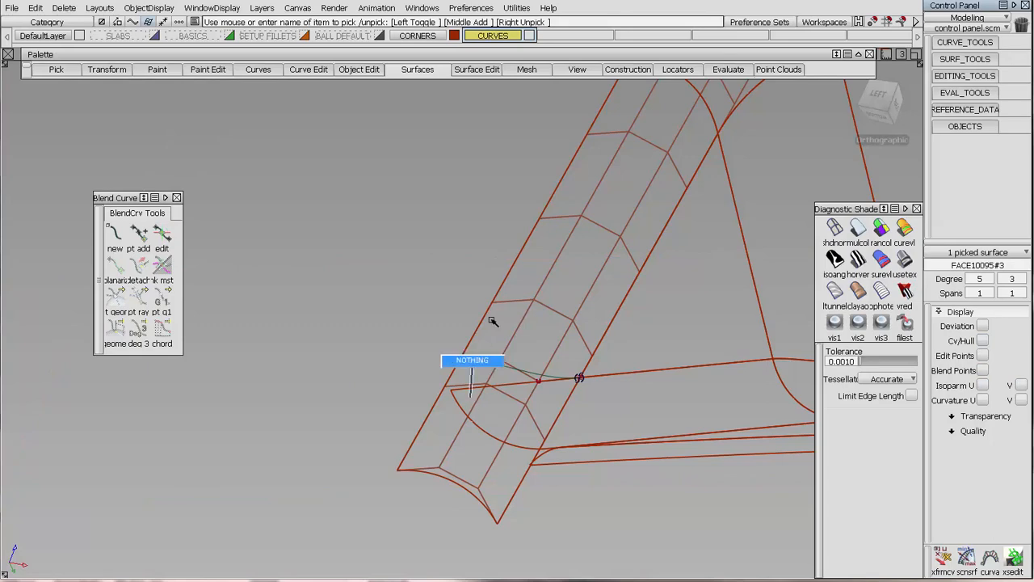
left_click_drag(492, 321, 574, 250, "alt+shift")
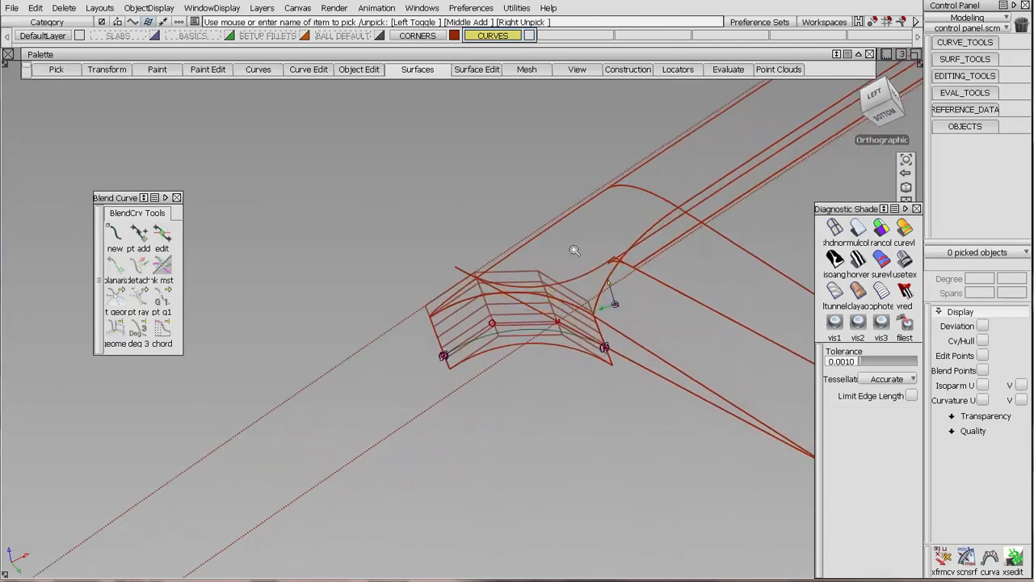
Edit the blend curve's end points and fine-tune the tangent magnitude at the fillet crossing to match the fillet's hull.
right_click_drag(575, 251, 383, 328, "alt+shift")
middle_click_drag(383, 328, 575, 323, "alt+shift")
left_click_drag(574, 323, 485, 366, "alt+shift")
right_click_drag(514, 322, 345, 321, "alt+shift")
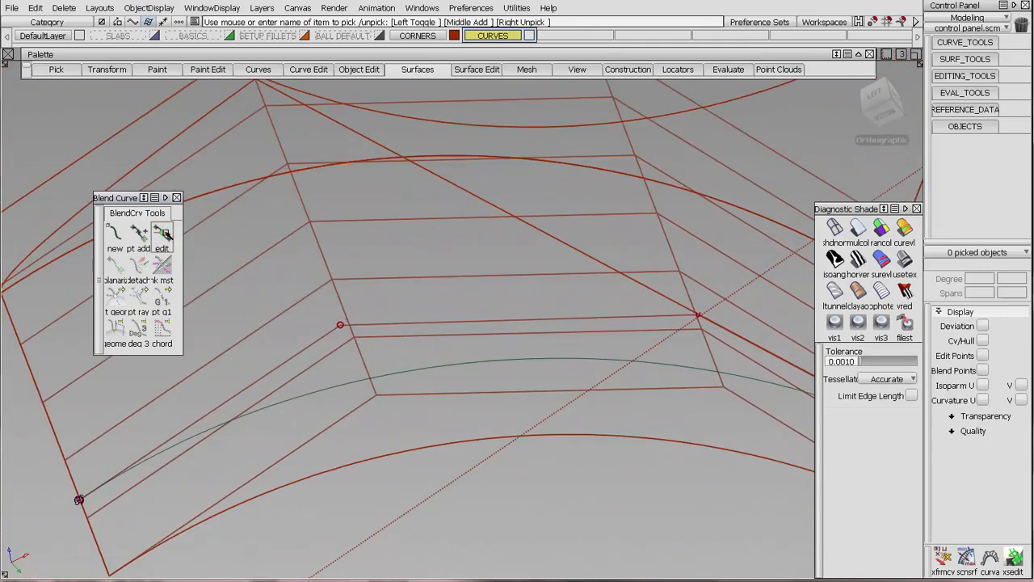
left_click(162, 233)
left_click(81, 500)
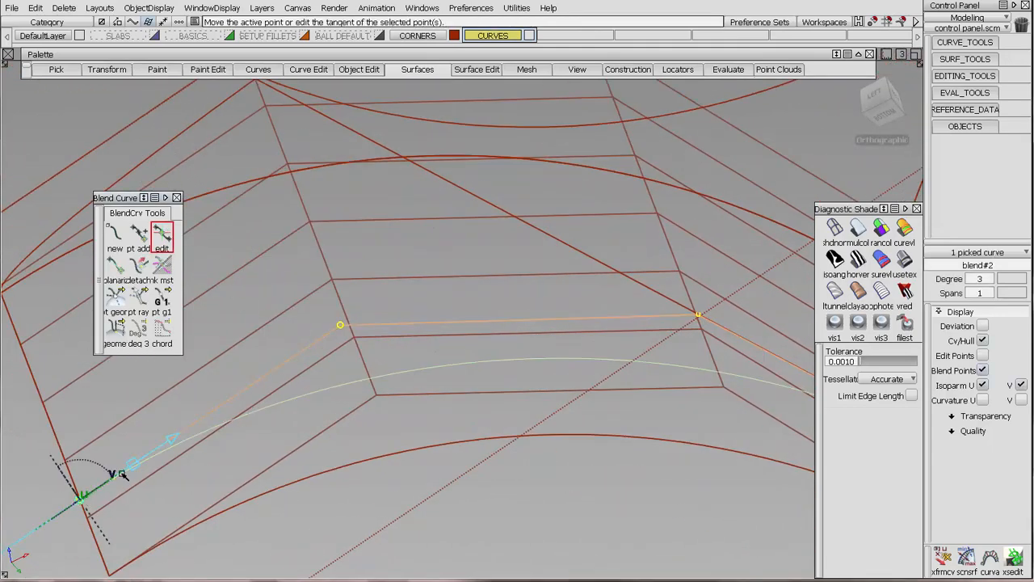
left_click_drag(133, 473, 682, 335)
left_click(641, 316)
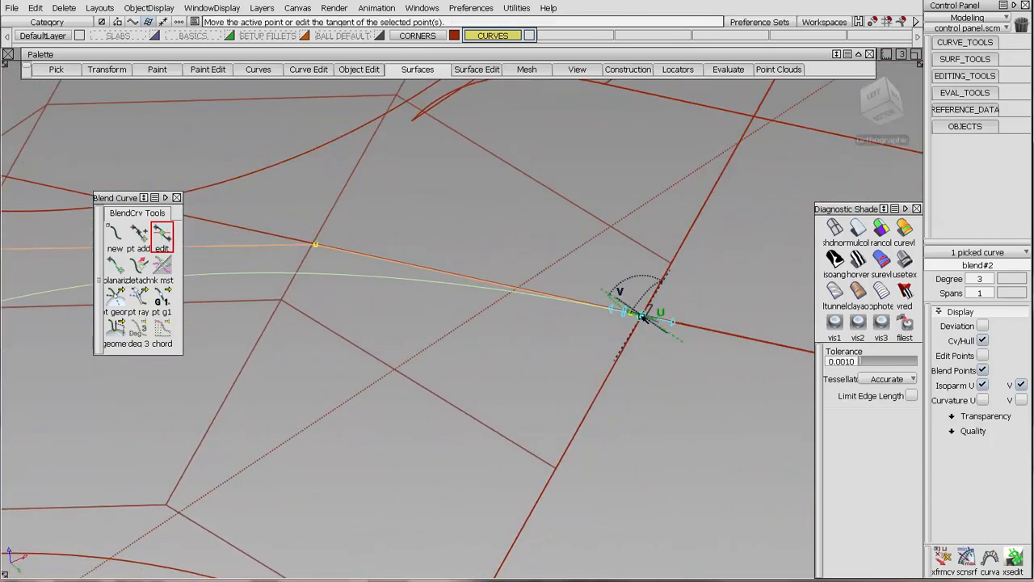
left_click(621, 314)
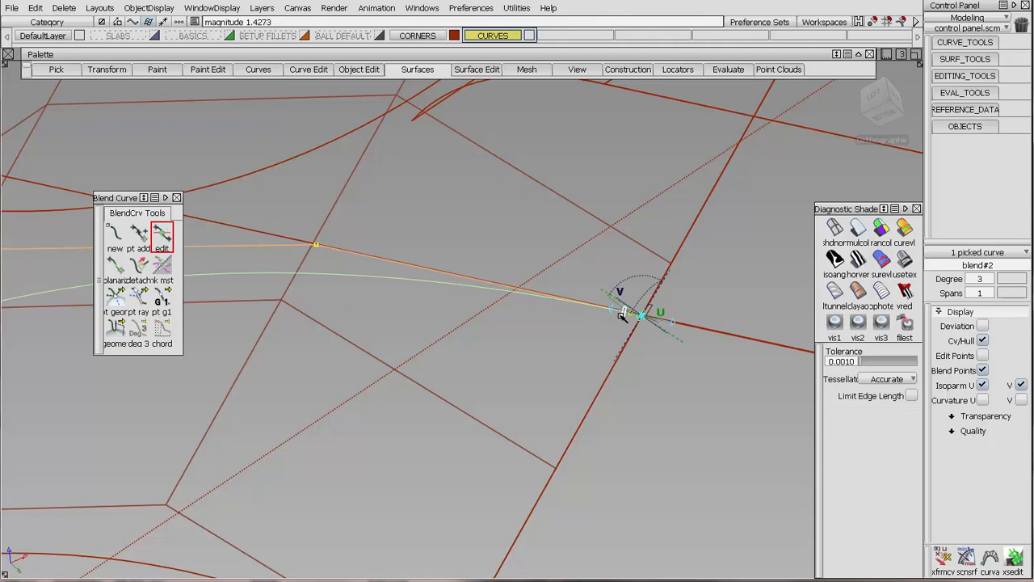
left_click_drag(539, 234, 480, 216, "alt+shift")
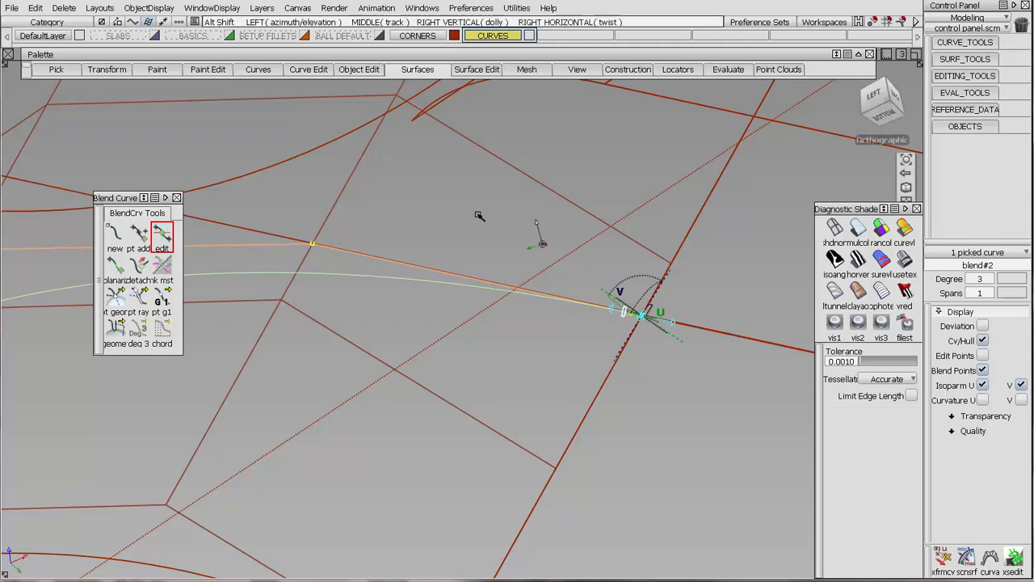
Turn off the control vertices and hull display of the fillet beneath the blend curve.
right_click_drag(480, 217, 535, 233, "alt+shift")
left_click_drag(535, 233, 506, 255, "alt+shift")
left_click_drag(530, 325, 545, 248, "ctrl+shift")
left_click_drag(545, 248, 593, 210, "alt+shift")
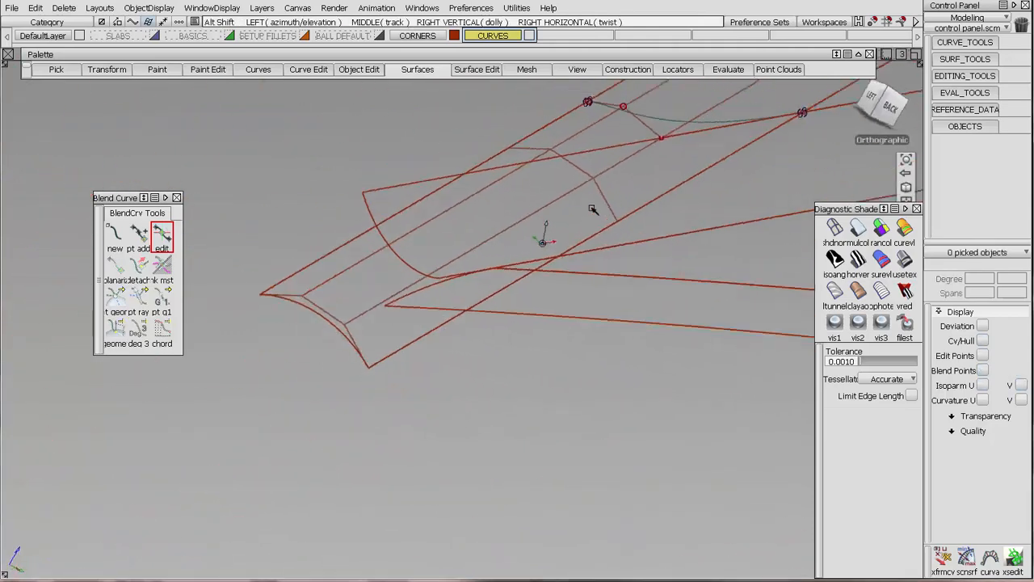
middle_click_drag(594, 210, 482, 312, "alt+shift")
left_click_drag(483, 312, 537, 243, "alt+shift")
left_click_drag(626, 208, 578, 212, "ctrl+shift")
left_click(591, 210)
left_click(979, 338)
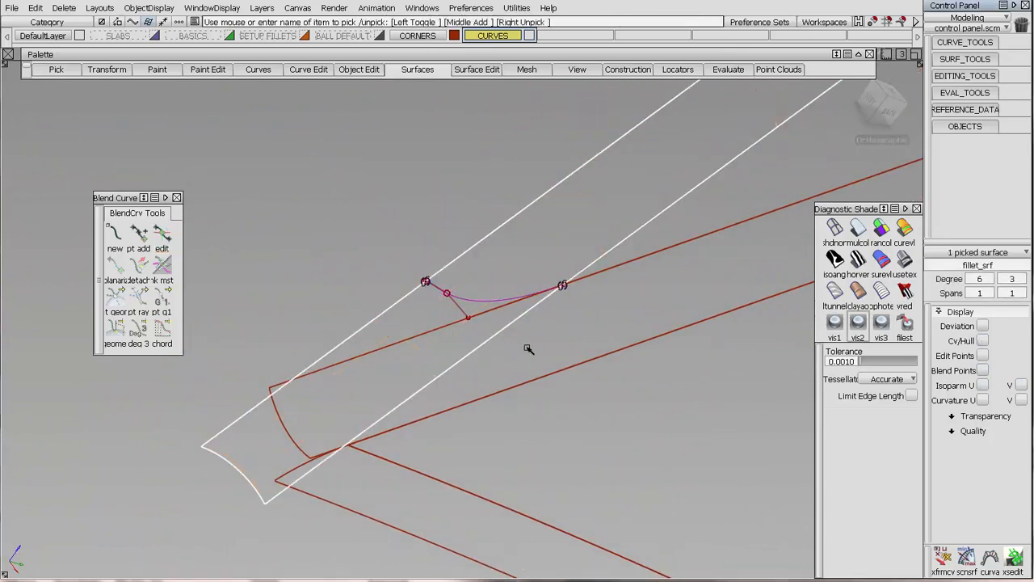
left_click(462, 325)
Start a degree 3 blend curve at the lower wall's outer end corner, with G1 continuity and tangent along its outer edge.
left_click(119, 239)
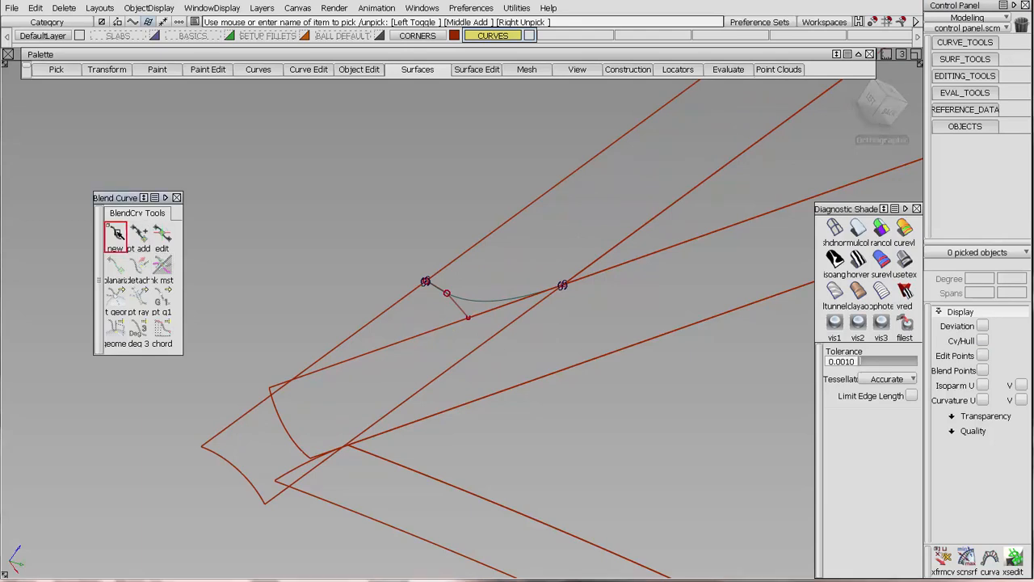
left_click(337, 506)
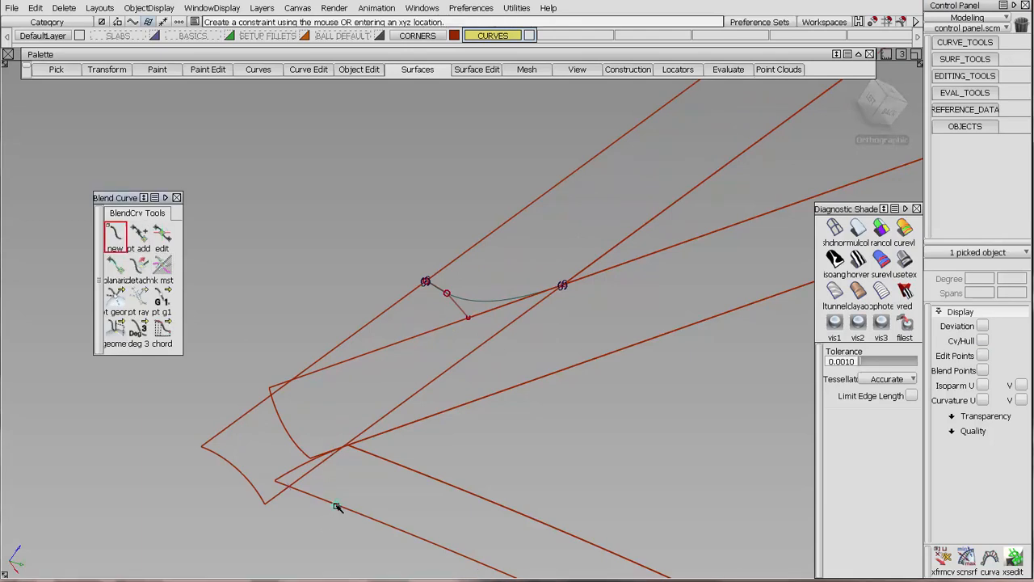
left_click_drag(117, 300, 187, 301)
left_click_drag(240, 483, 295, 493, "alt+shift")
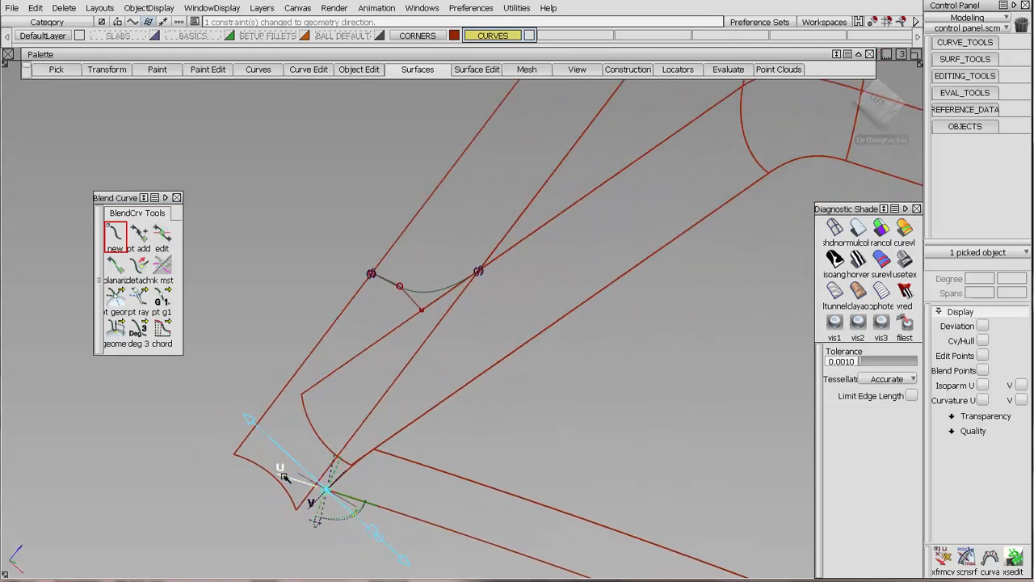
left_click(284, 479)
left_click(140, 331)
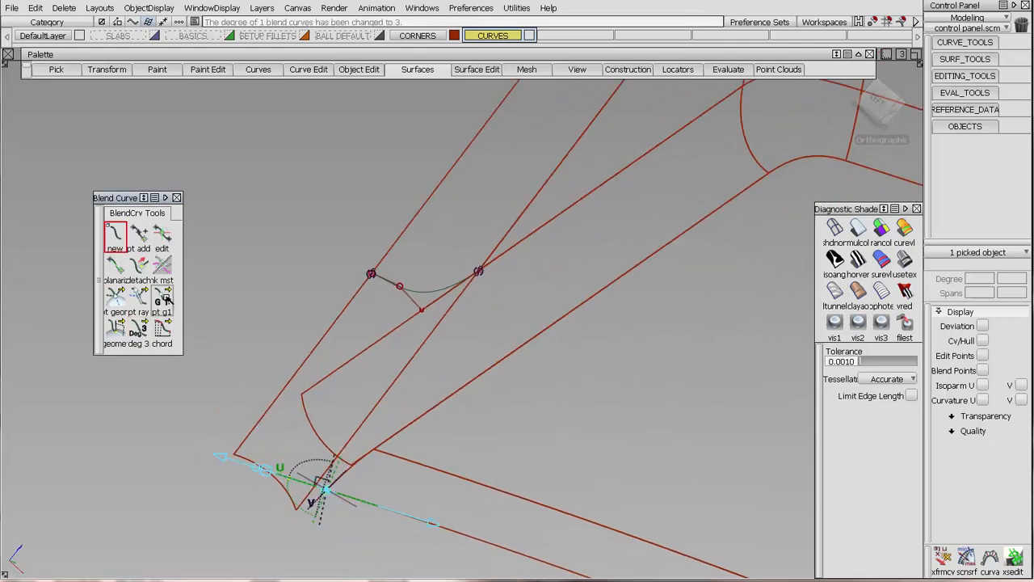
left_click_drag(161, 299, 209, 302)
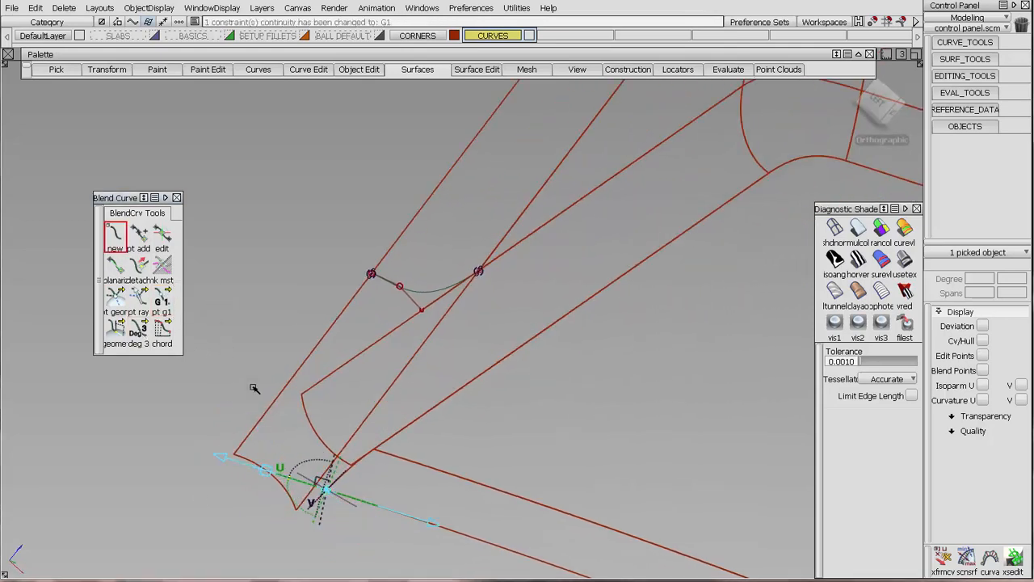
End the curve at the first blend curve's outer end with G1 continuity, tangent along the fillet's outer edge, and show its CVs and hull.
left_click(388, 251)
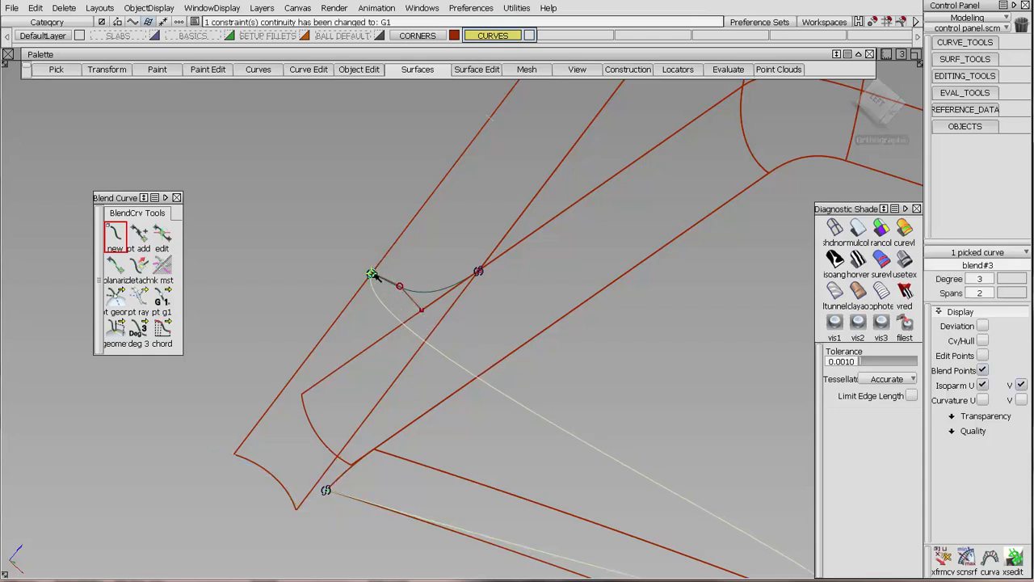
left_click(162, 297)
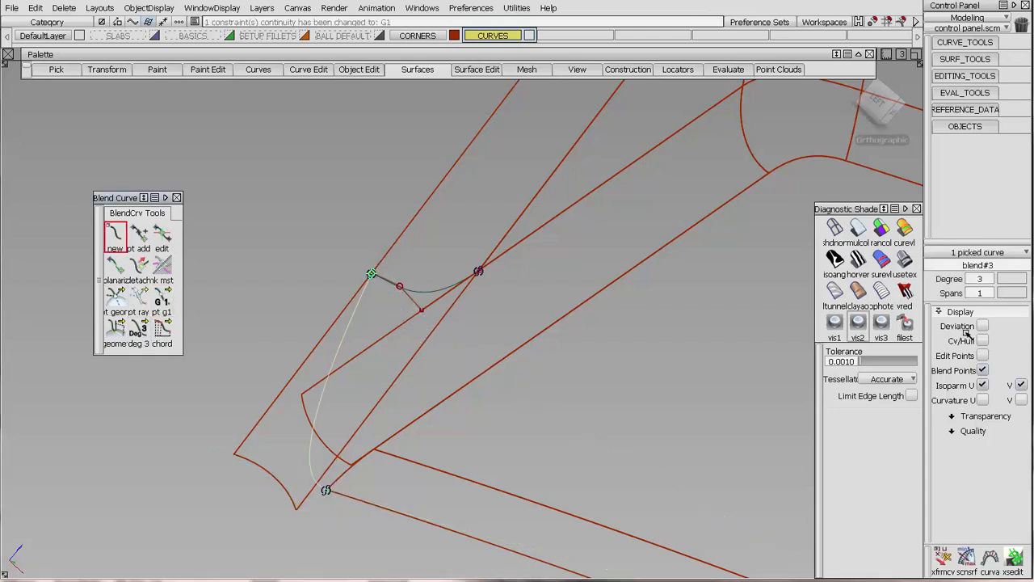
left_click_drag(493, 294, 453, 293, "alt+shift")
left_click(117, 298)
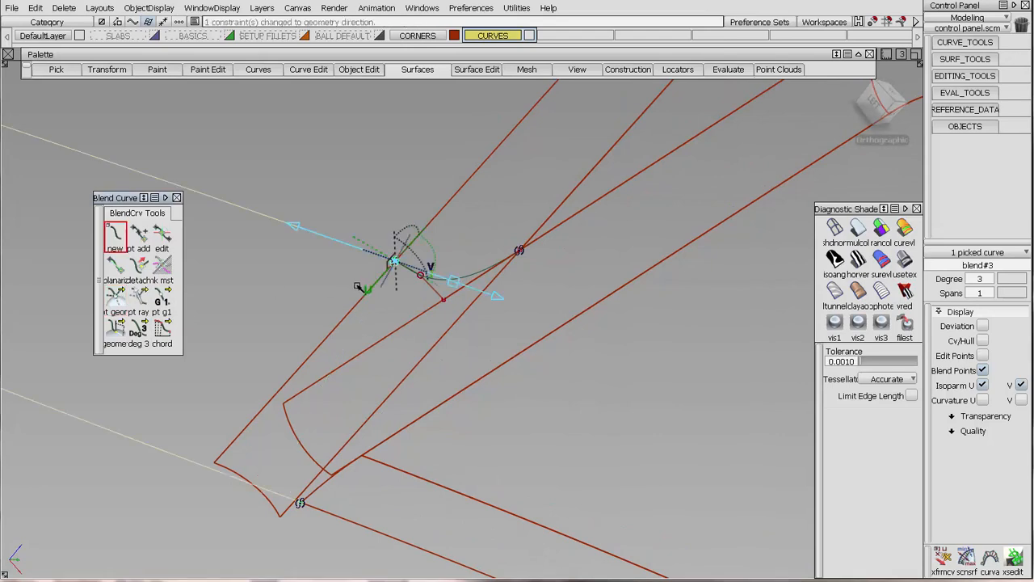
left_click(369, 288)
left_click(983, 341)
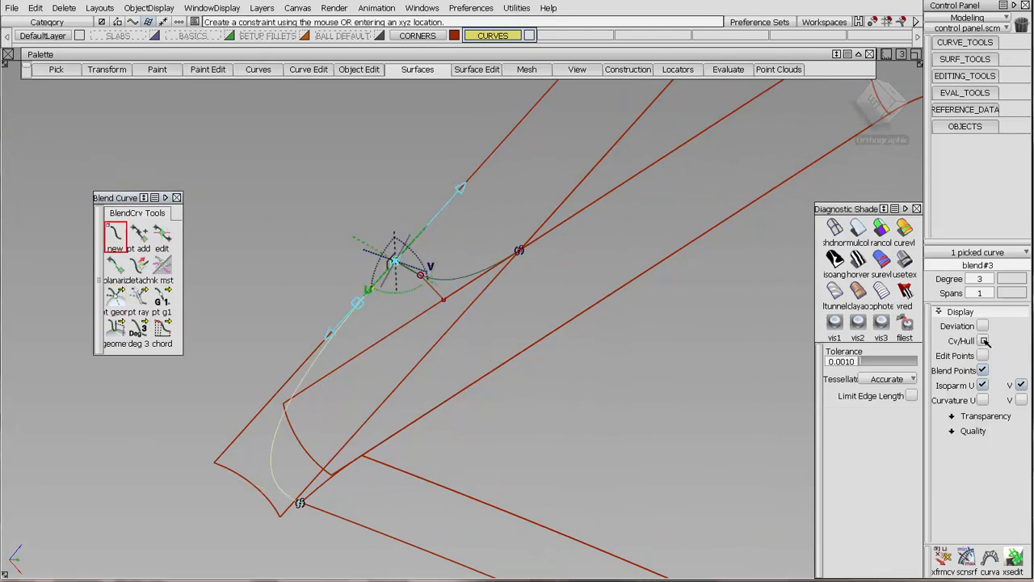
left_click_drag(468, 395, 399, 456, "alt+shift")
middle_click_drag(399, 455, 518, 388, "alt+shift")
left_click_drag(517, 388, 496, 357, "alt+shift")
middle_click_drag(495, 357, 393, 359, "alt+shift")
left_click_drag(393, 359, 510, 315, "alt+shift")
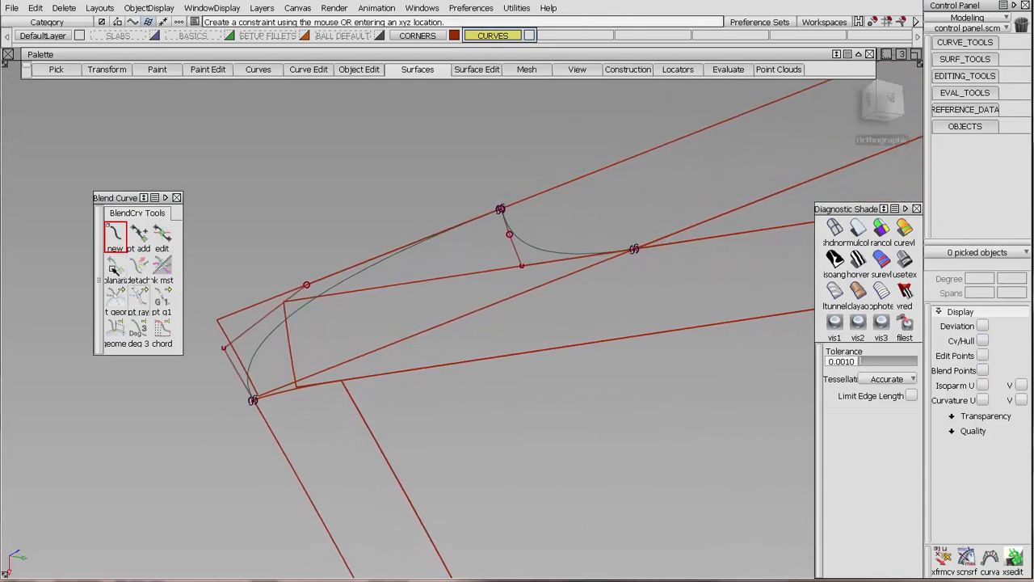
Start another degree 3 blend curve at the lower wall's inner end corner, with G1 continuity and its tangent following the inner edge.
left_click(117, 236)
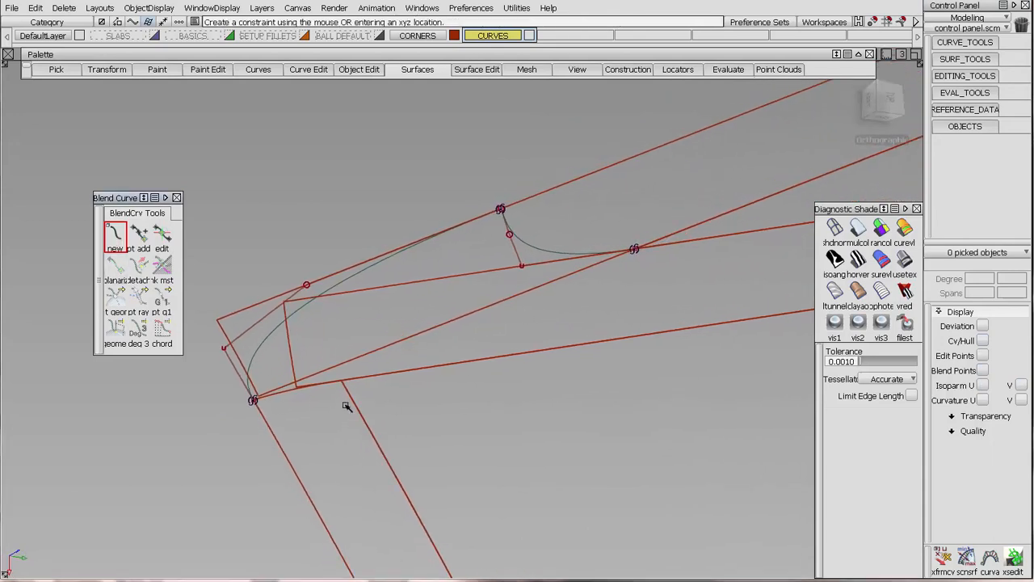
left_click(448, 426)
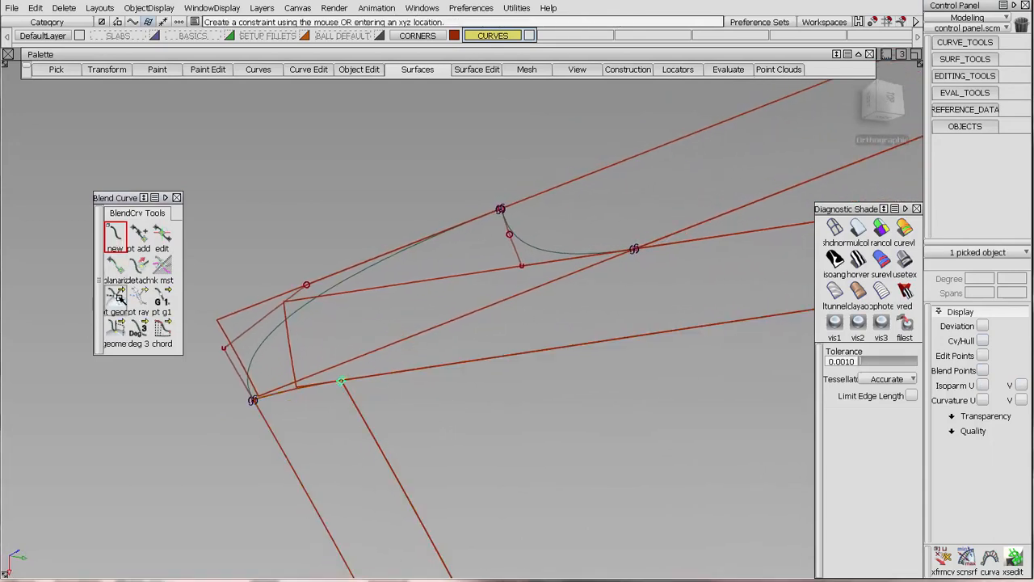
left_click(162, 299)
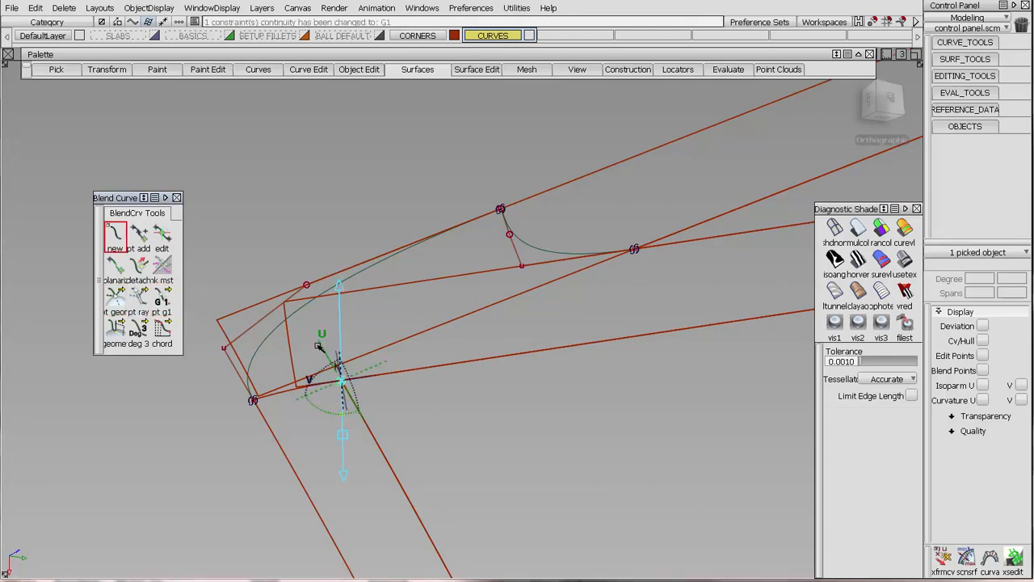
left_click(319, 345)
left_click(144, 332)
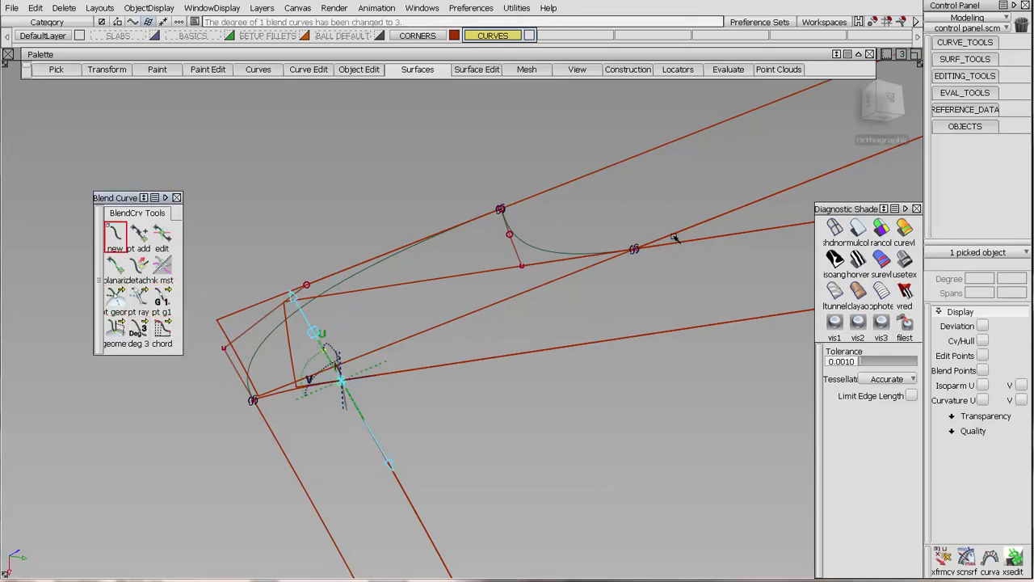
End the inner blend curve at the fillet crossing on fillet_srf V=1.0, with G1 continuity along that edge, and display its CVs and hull.
left_click(681, 233)
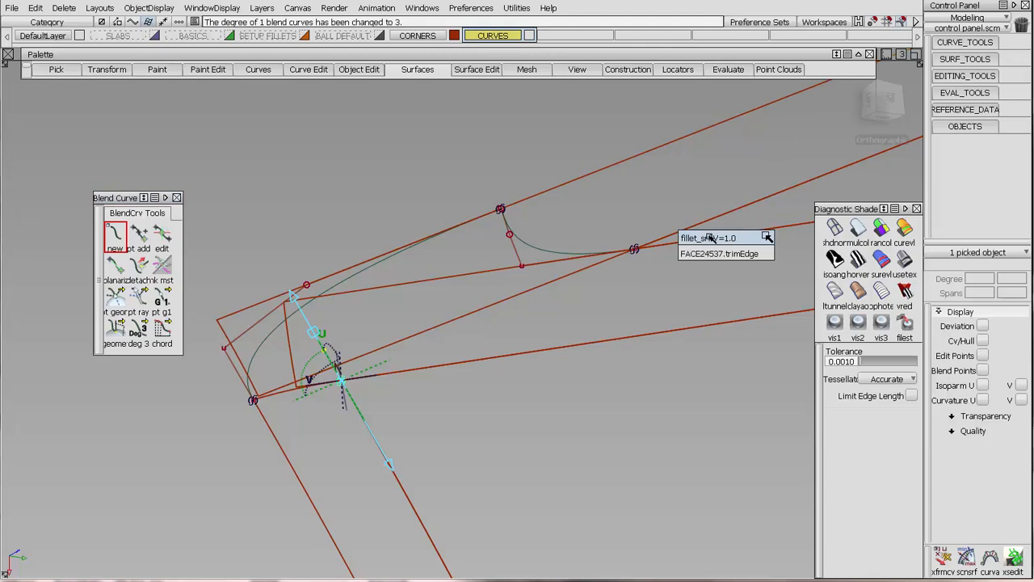
left_click(766, 240)
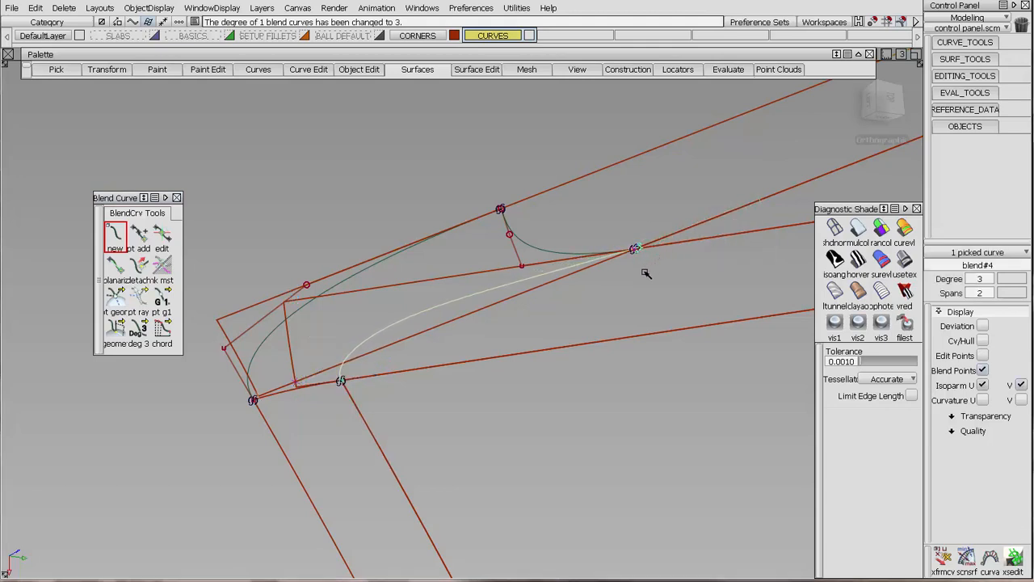
left_click(116, 295)
left_click(162, 300)
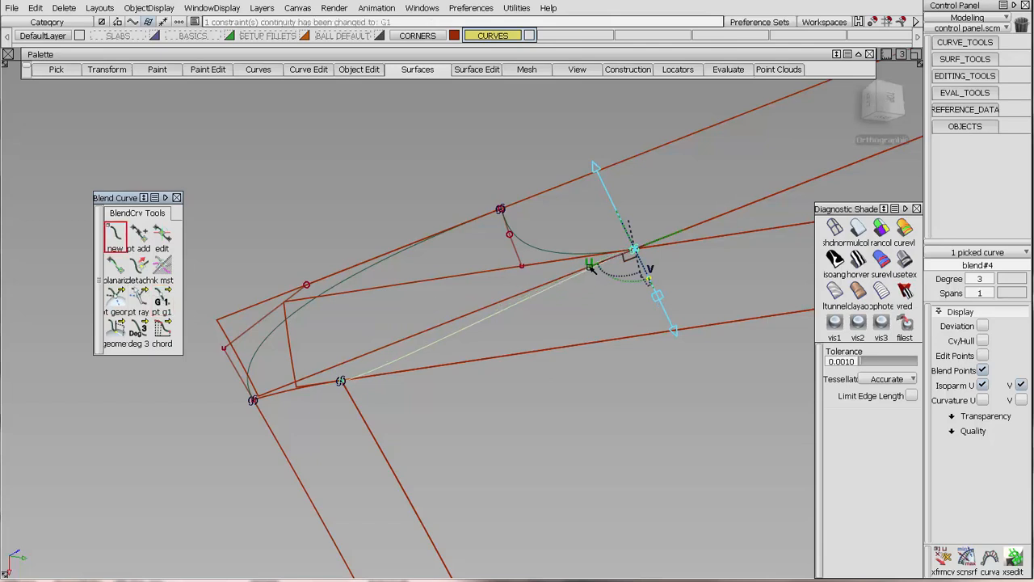
left_click(590, 268)
left_click(982, 340)
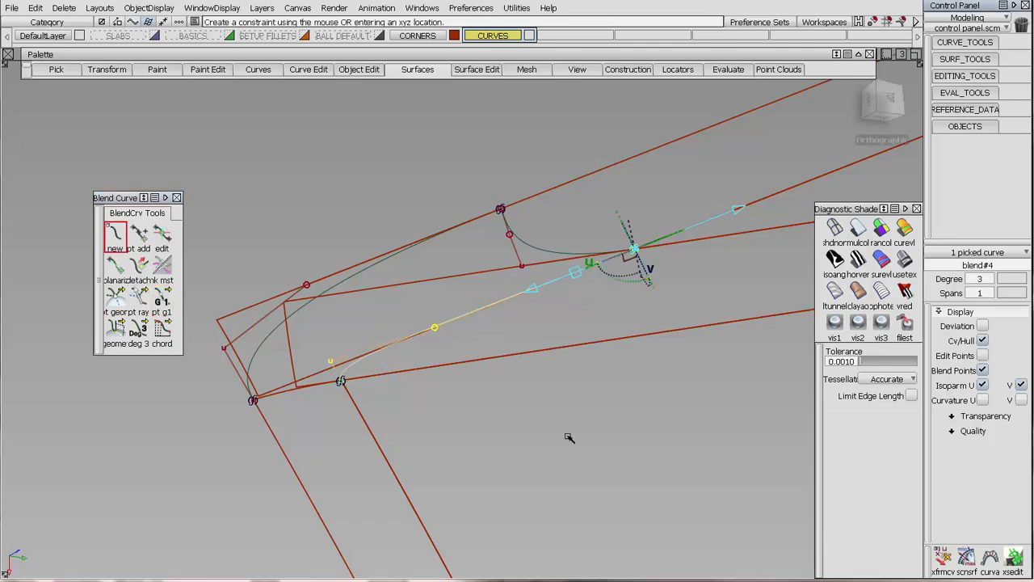
left_click(564, 366)
Hide all blend curves' hulls and blend points, then display the CVs and hulls of surface FACE1111#2 and the inner blend curve.
left_click_drag(314, 336, 267, 339, "ctrl+shift")
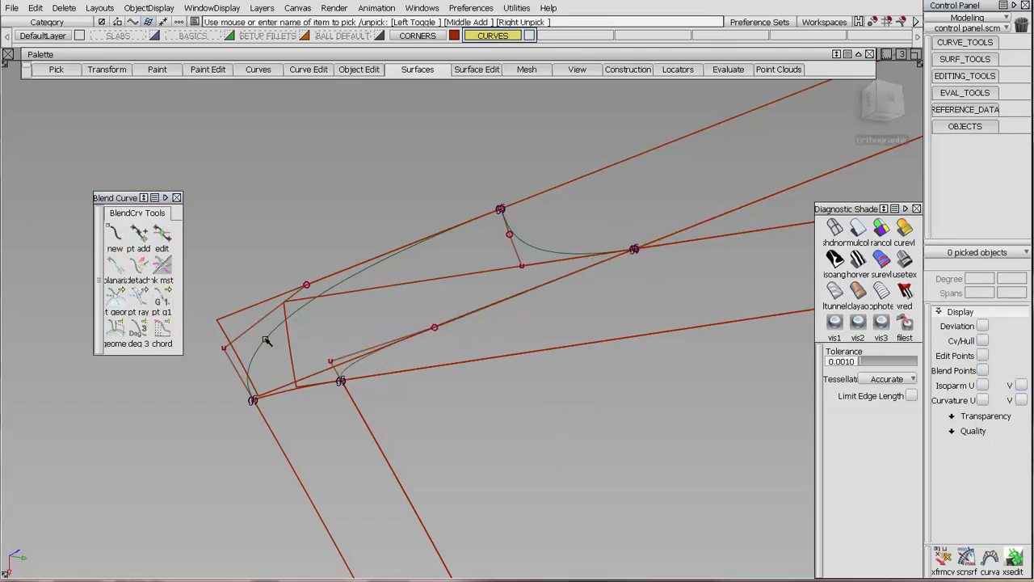
left_click(279, 336)
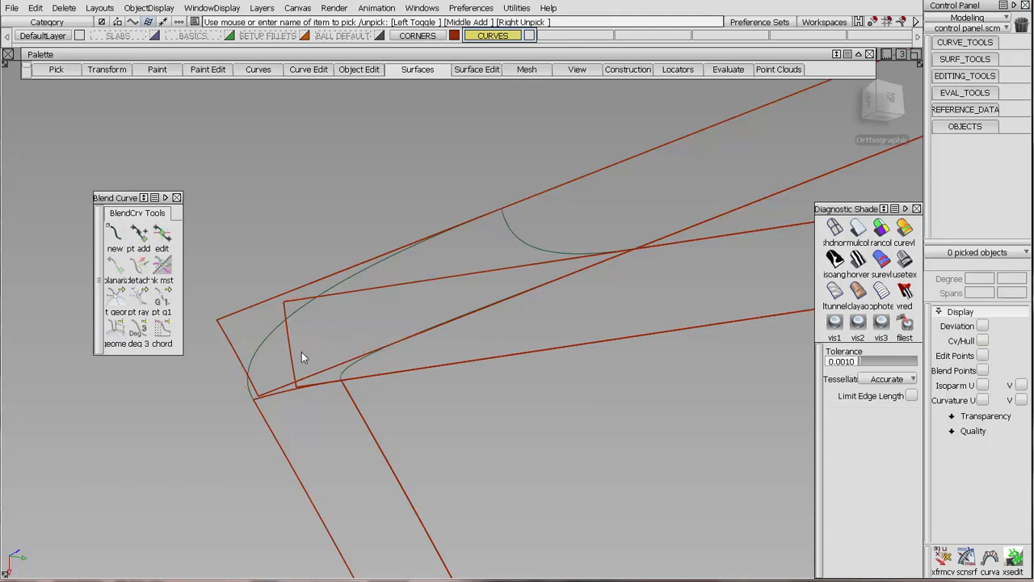
left_click(293, 354)
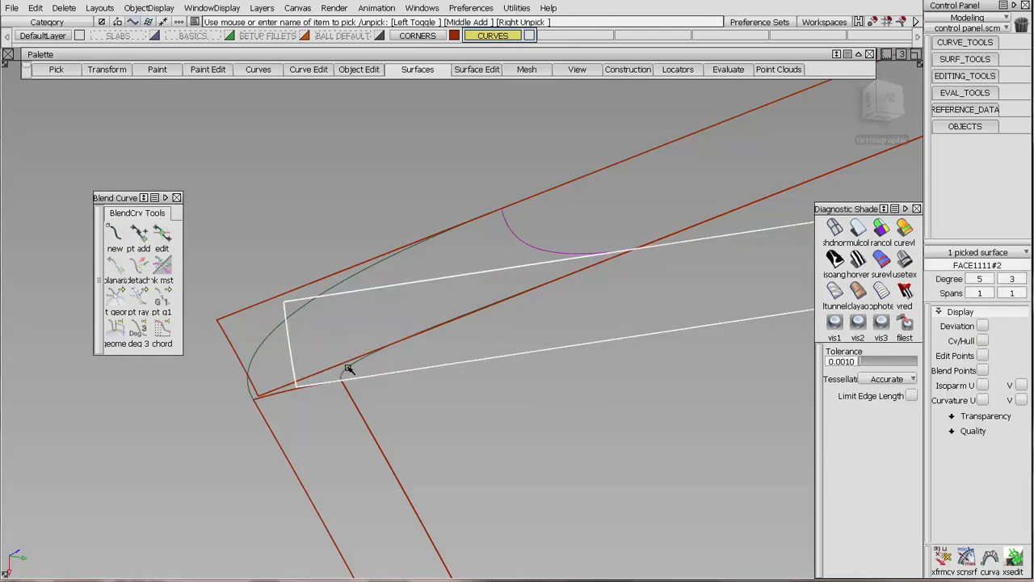
left_click(347, 374)
left_click(982, 342)
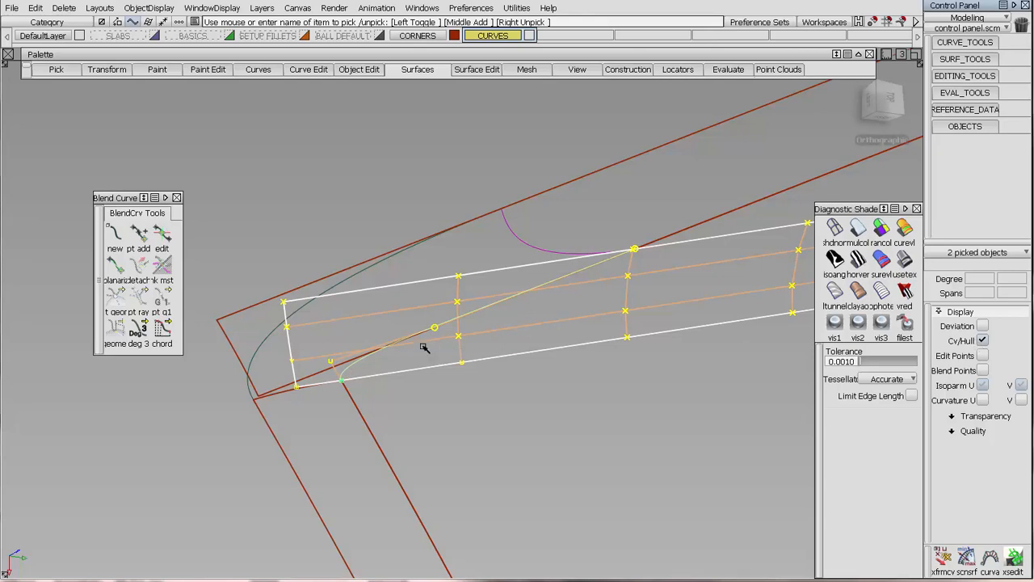
Hide the CVs of surface FACE1111#2, leaving its hull lines displayed as a reference for the inner blend curve.
left_click_drag(423, 347, 406, 404, "alt+shift")
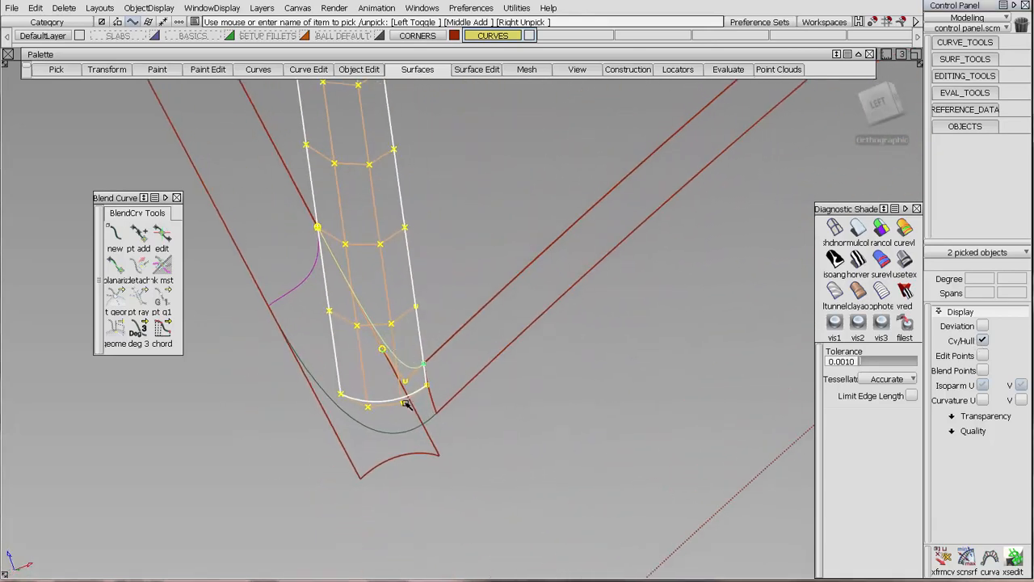
left_click_drag(434, 296, 390, 295, "ctrl+shift")
right_click_drag(487, 216, 485, 236, "ctrl+shift")
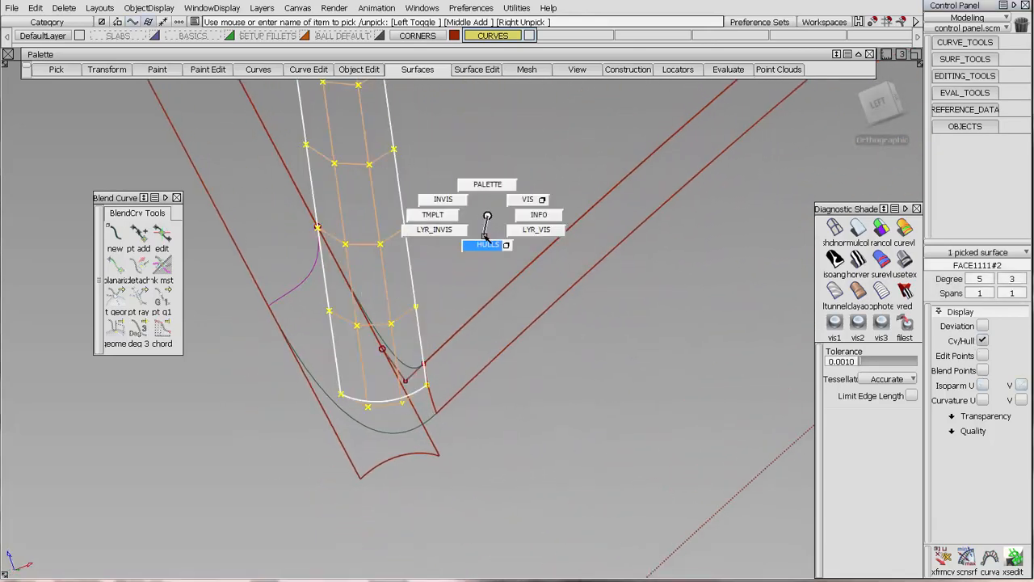
left_click_drag(392, 349, 398, 373, "alt+shift")
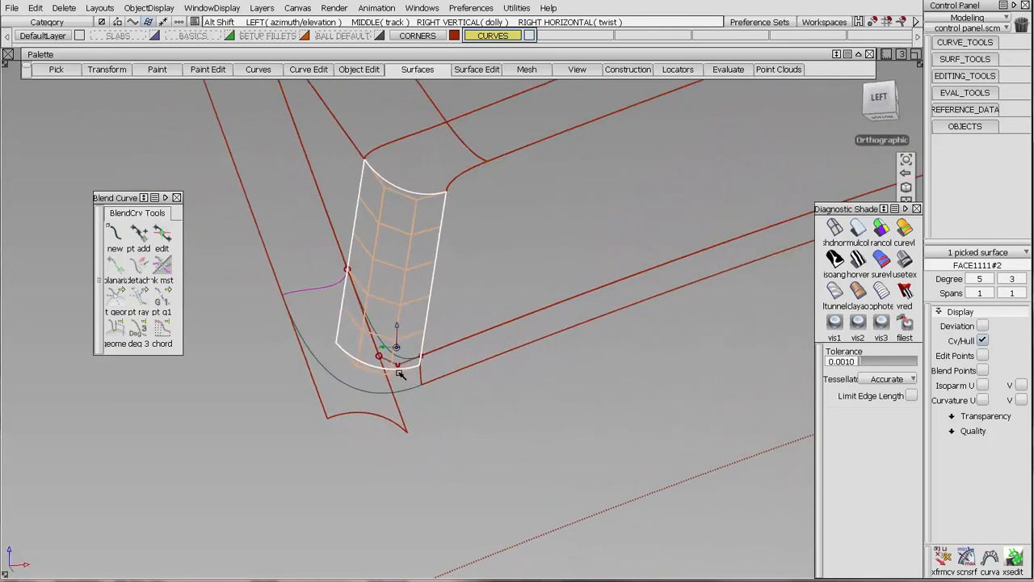
mouse_move(389, 331)
left_mouse_down("alt+shift")
mouse_move(381, 221)
mouse_move(390, 327)
left_mouse_up("alt+shift")
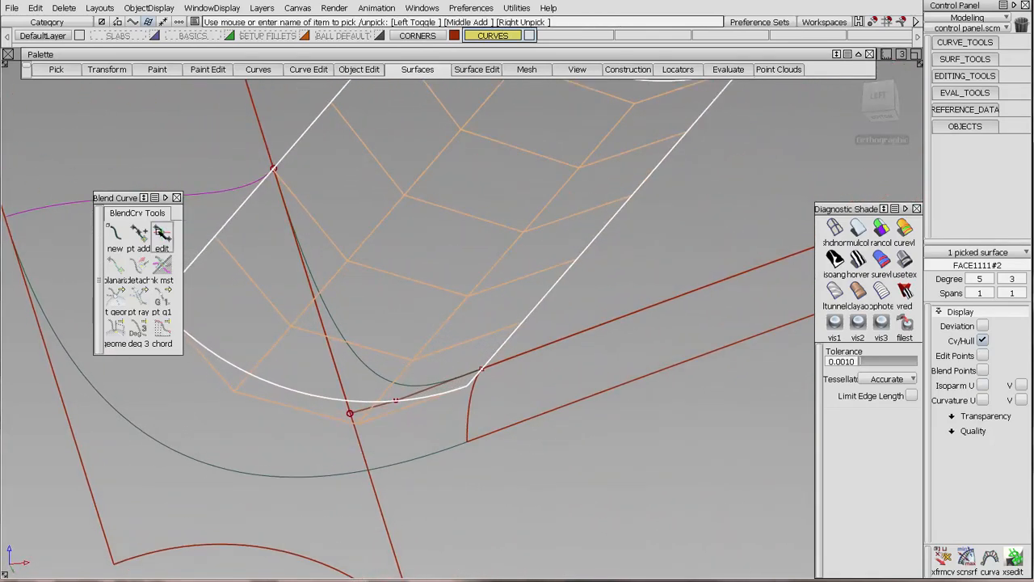
Display blend#4's blend points and shorten its tangent at the fillet crossing so its CV lands on the surface's hull line.
left_click(165, 237)
left_click(255, 286)
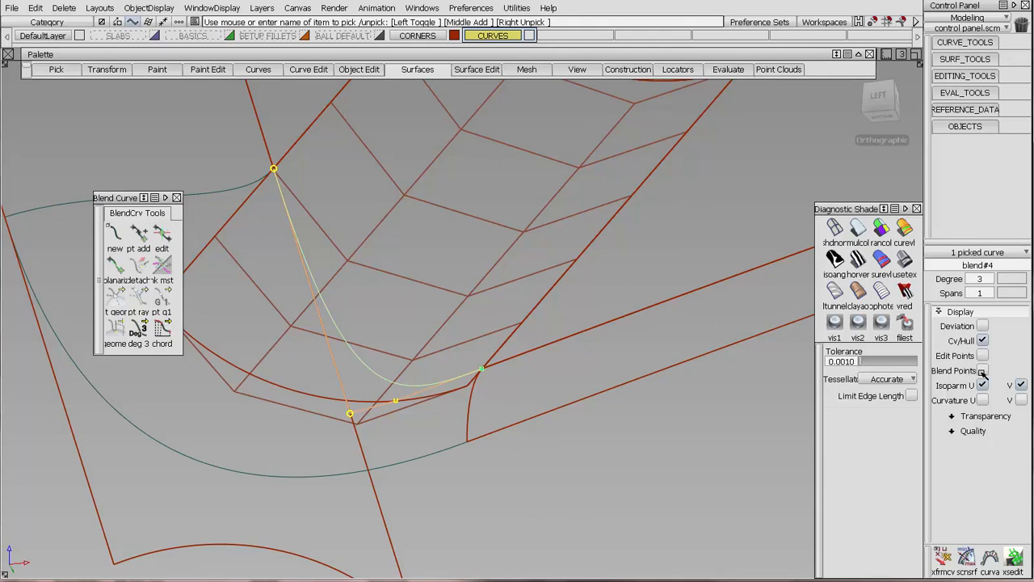
left_click(983, 371)
left_click(165, 236)
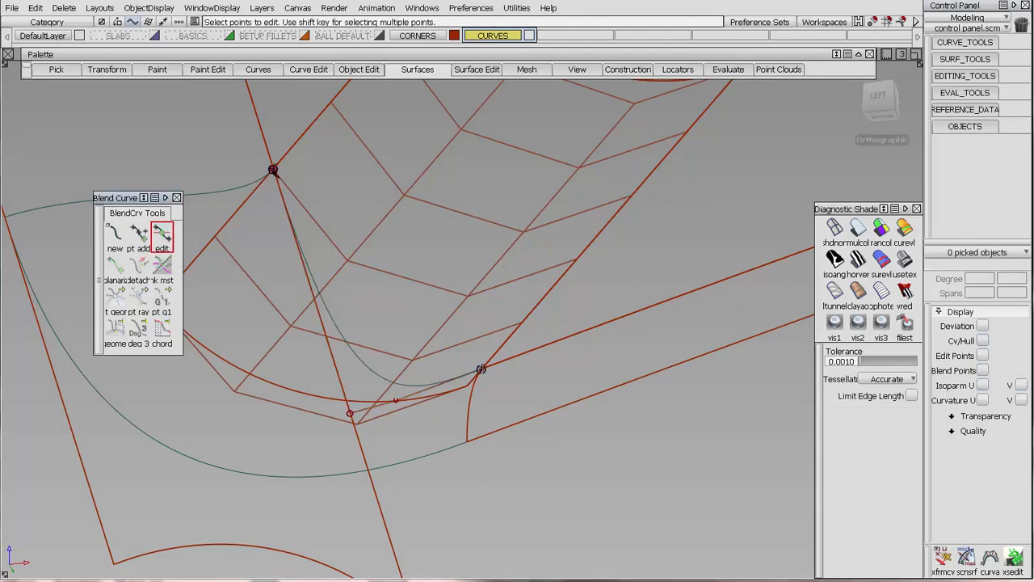
left_click(273, 171)
left_click_drag(278, 191, 280, 188)
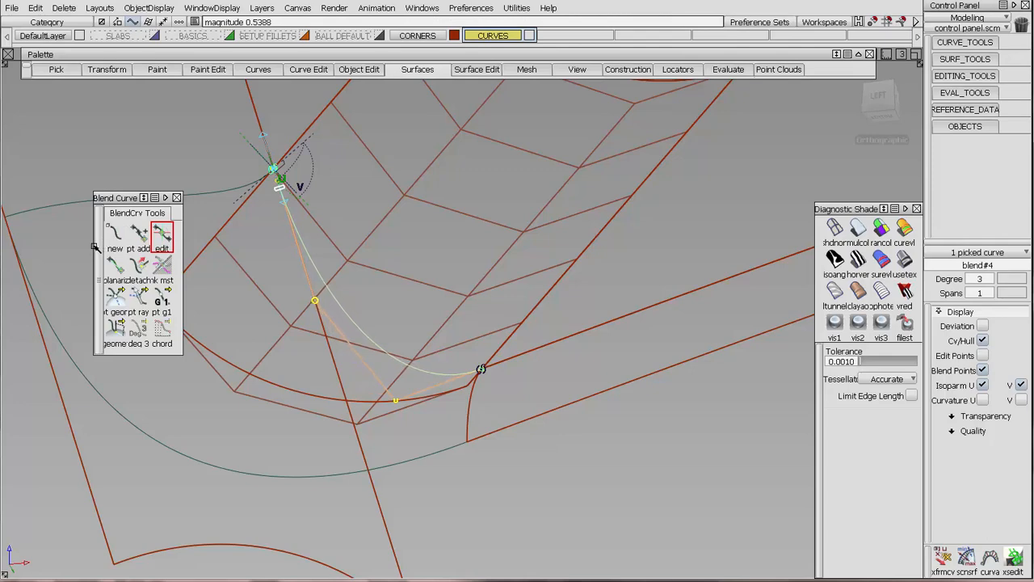
Adjust blend#4's tangent length at the lower wall end so its CV lines up with the surface's hull.
left_click(481, 370)
left_click_drag(481, 366, 473, 335, "alt+shift")
left_click_drag(503, 453, 492, 408)
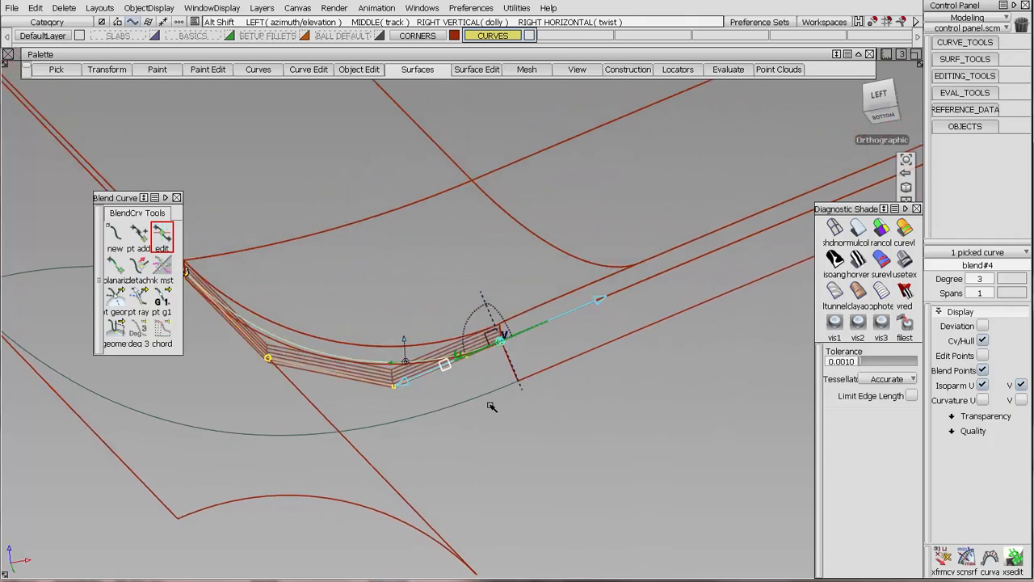
Fine-tune blend#4's tangent at the fillet crossing so its CV follows the fillet surface's hull row.
right_click_drag(454, 407, 471, 292, "alt+shift")
left_click_drag(583, 459, 301, 164)
left_click(291, 170)
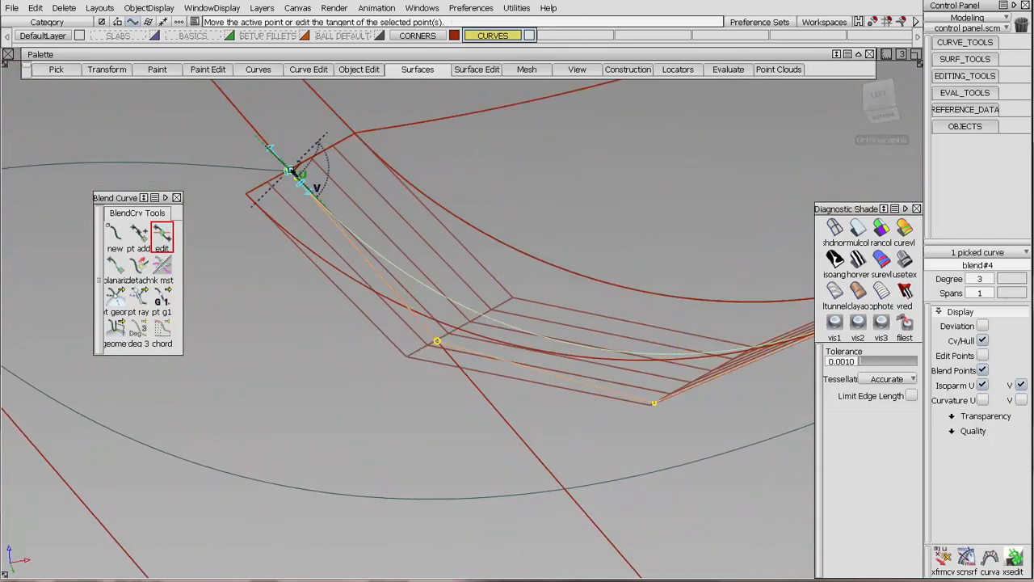
left_click_drag(301, 182, 446, 386, "alt+shift")
left_click_drag(410, 337, 441, 313, "alt+shift")
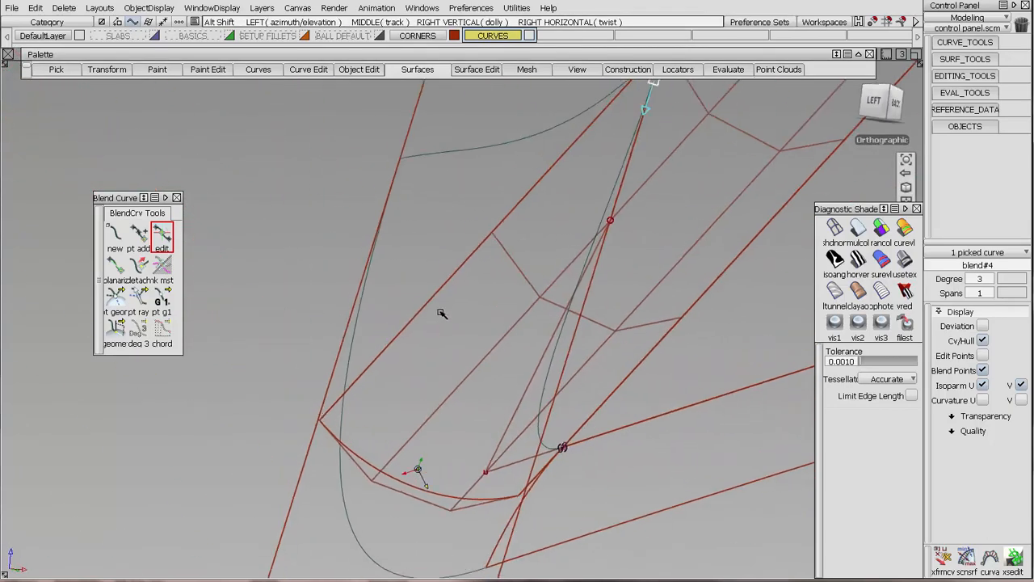
Hide all hulls and blend points, and display the CVs and hulls of only the inner and outer corner blend curves.
right_click_drag(441, 313, 526, 367, "alt+shift")
left_click(560, 258)
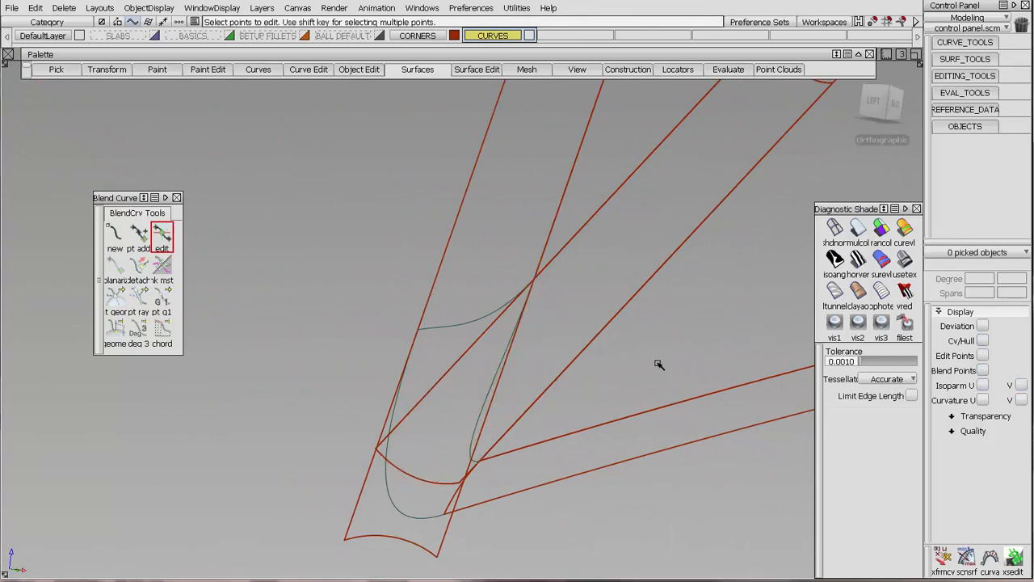
mouse_move(639, 368)
left_mouse_down("alt+shift")
mouse_move(552, 386)
mouse_move(547, 319)
mouse_move(469, 348)
mouse_move(461, 341)
left_mouse_up("alt+shift")
mouse_move(433, 319)
left_mouse_down("ctrl+shift")
mouse_move(348, 313)
mouse_move(630, 355)
left_mouse_up("ctrl+shift")
left_click(982, 340)
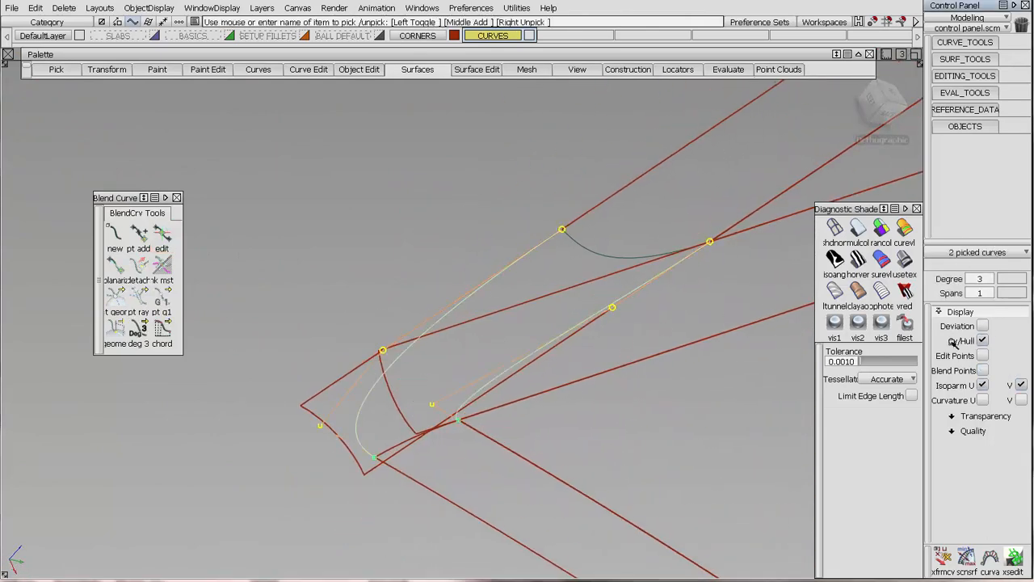
mouse_move(501, 379)
left_mouse_down("alt+shift")
mouse_move(457, 409)
mouse_move(485, 356)
mouse_move(538, 341)
mouse_move(510, 363)
mouse_move(460, 323)
mouse_move(584, 319)
mouse_move(569, 349)
left_mouse_up("alt+shift")
Draw four degree 1 curves connecting the matching CVs of the inner and outer blend curves.
left_click_drag(577, 397, 585, 285, "ctrl+shift")
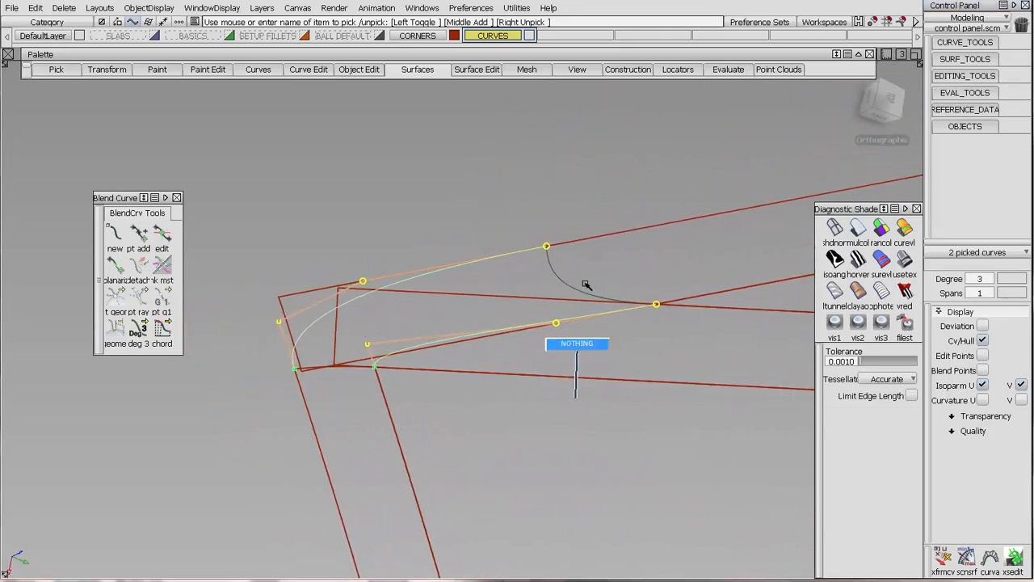
left_click(955, 41)
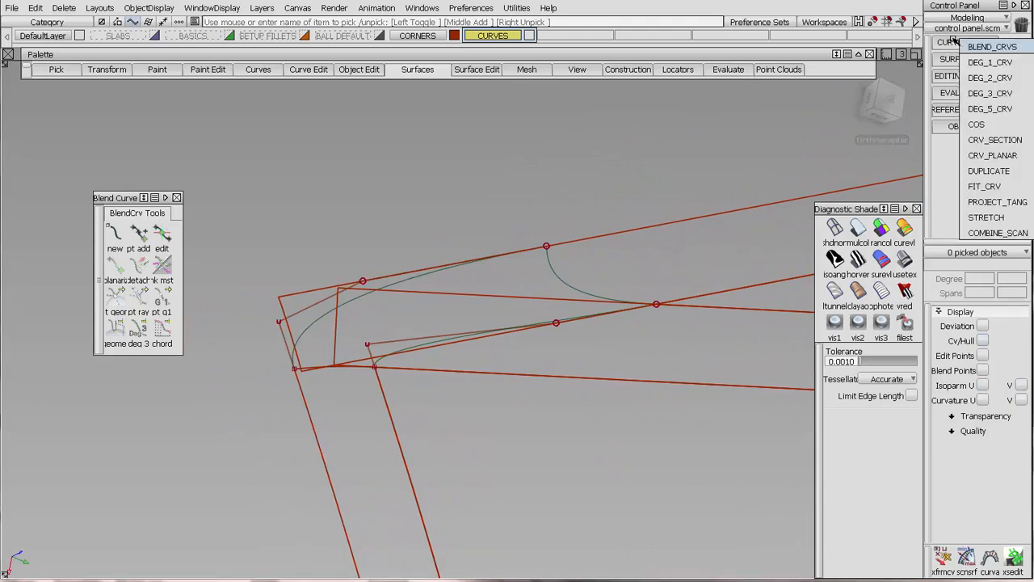
left_click(978, 62)
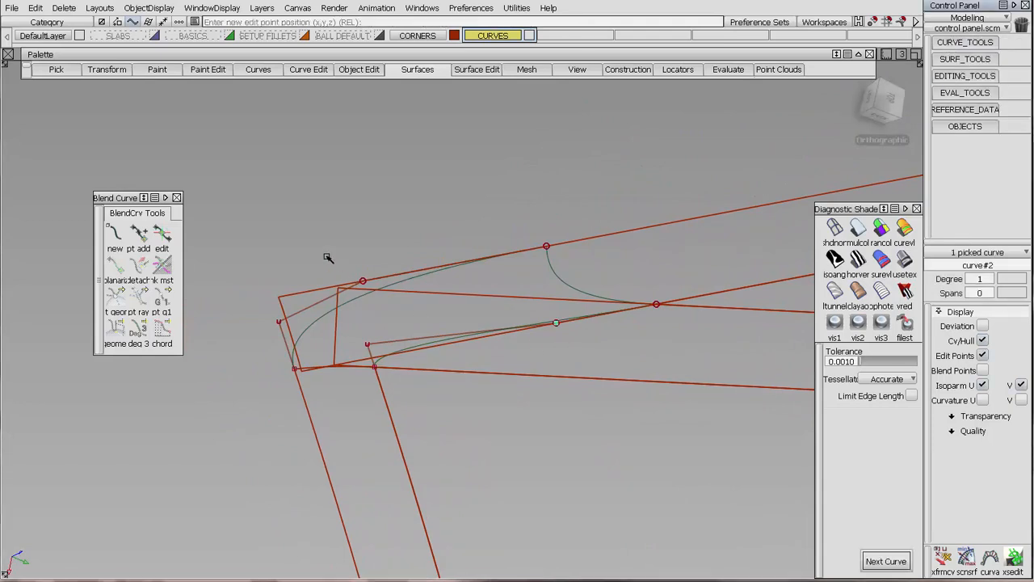
left_click(281, 322, "ctrl")
left_click(363, 337, "ctrl")
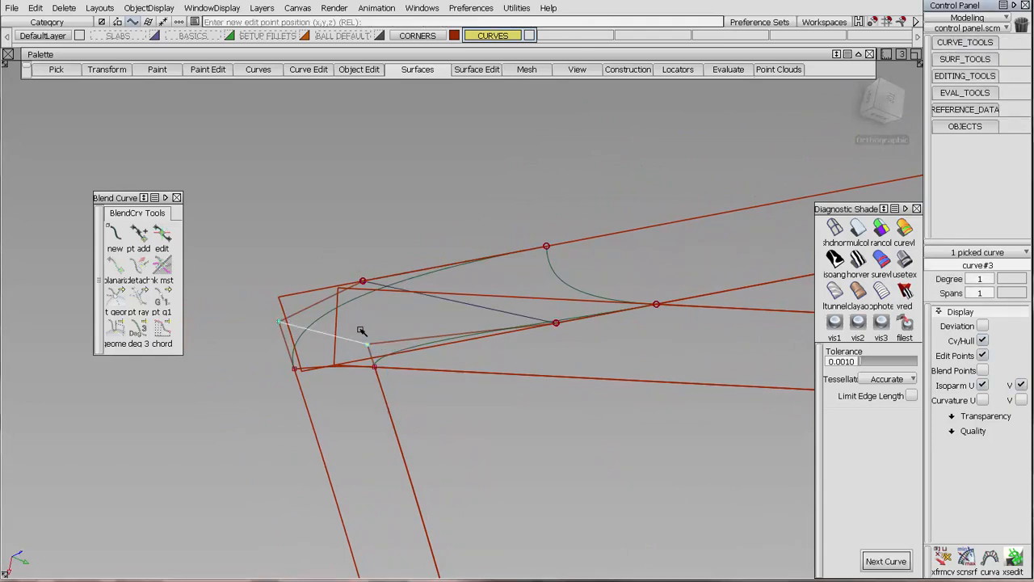
left_click_drag(471, 219, 385, 412, "alt+shift")
left_click(657, 300, "ctrl")
left_click(548, 243, "ctrl")
left_click(380, 388, "ctrl")
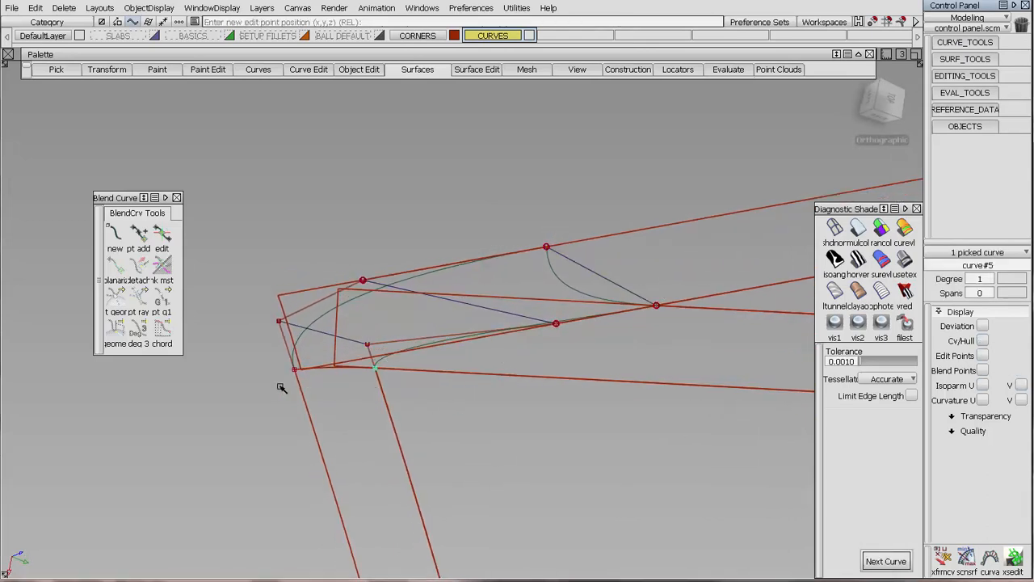
left_click(282, 388, "ctrl")
left_click_drag(330, 439, 396, 357, "ctrl+shift")
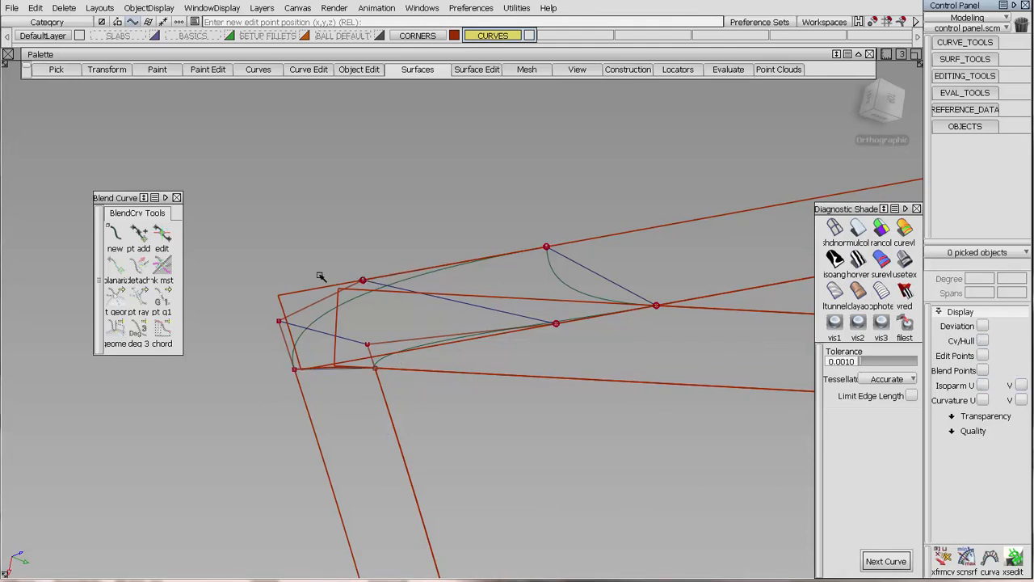
left_click_drag(292, 271, 341, 289, "ctrl+shift")
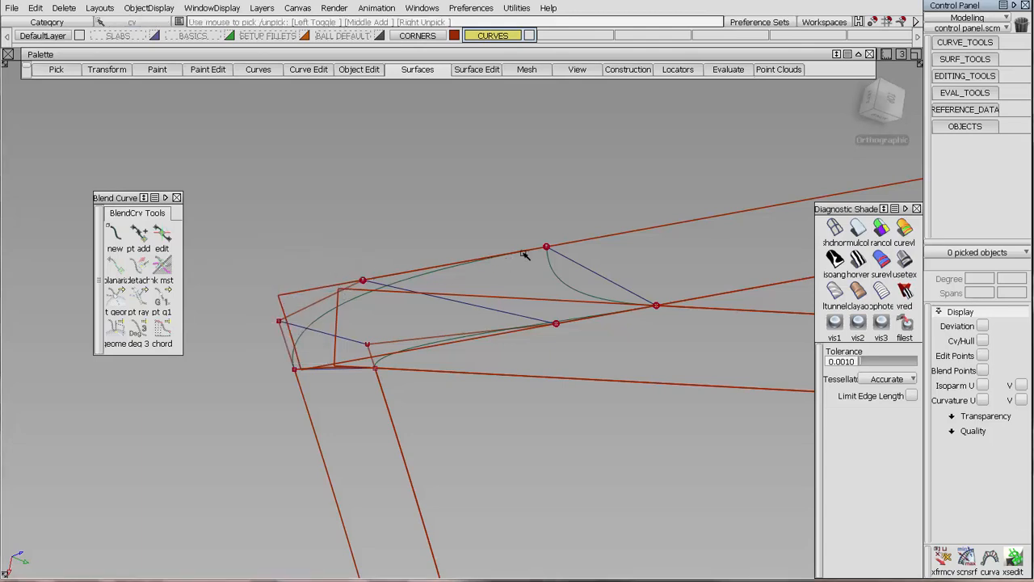
Display the outer curve blend#3's blend points and shorten its tangent at the outer fillet edge end.
left_click(165, 233)
left_click_drag(490, 249, 345, 260, "ctrl+shift")
left_click(492, 271)
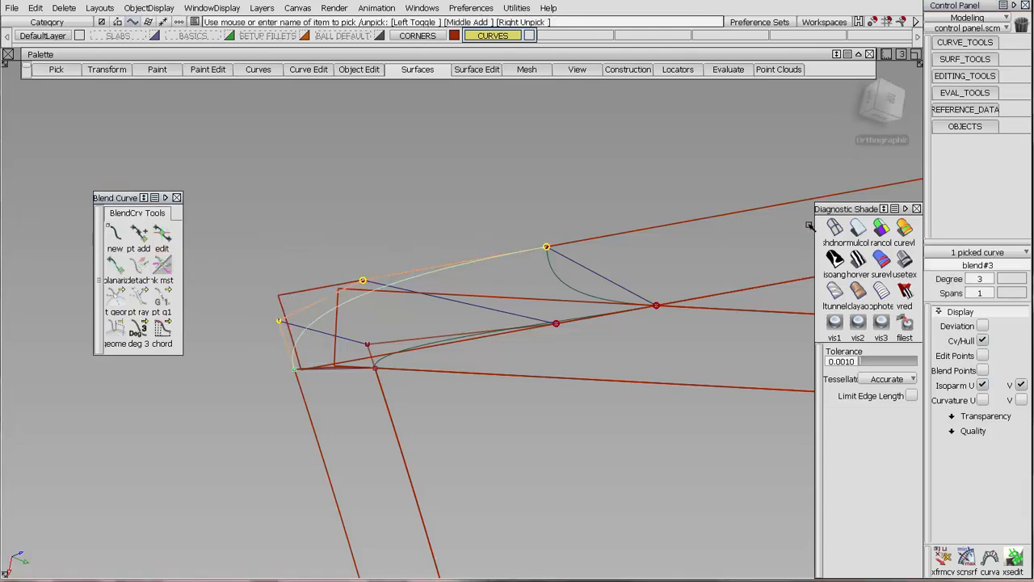
left_click(984, 371)
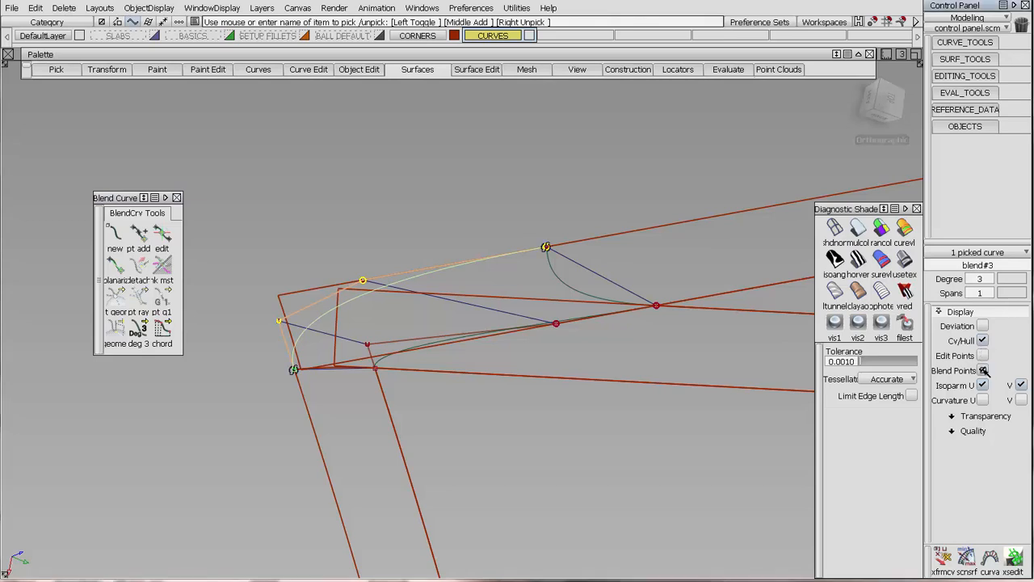
left_click(162, 236)
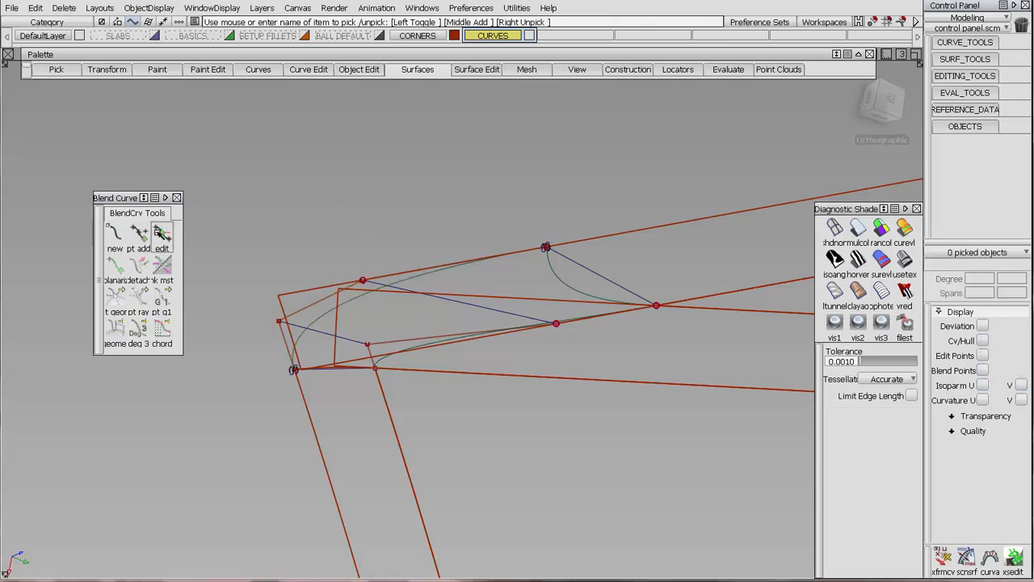
left_click(546, 247)
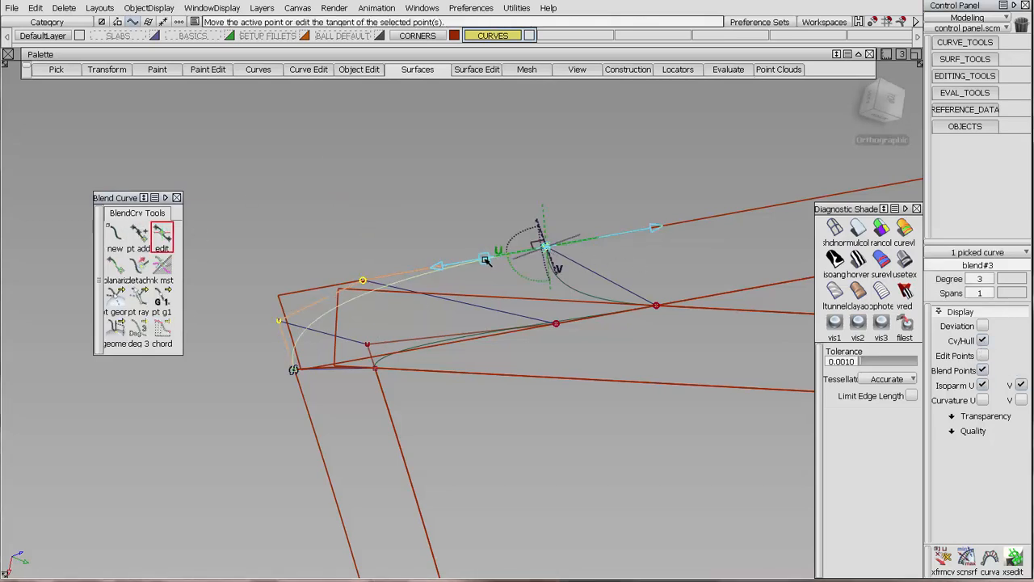
left_click_drag(484, 259, 480, 266)
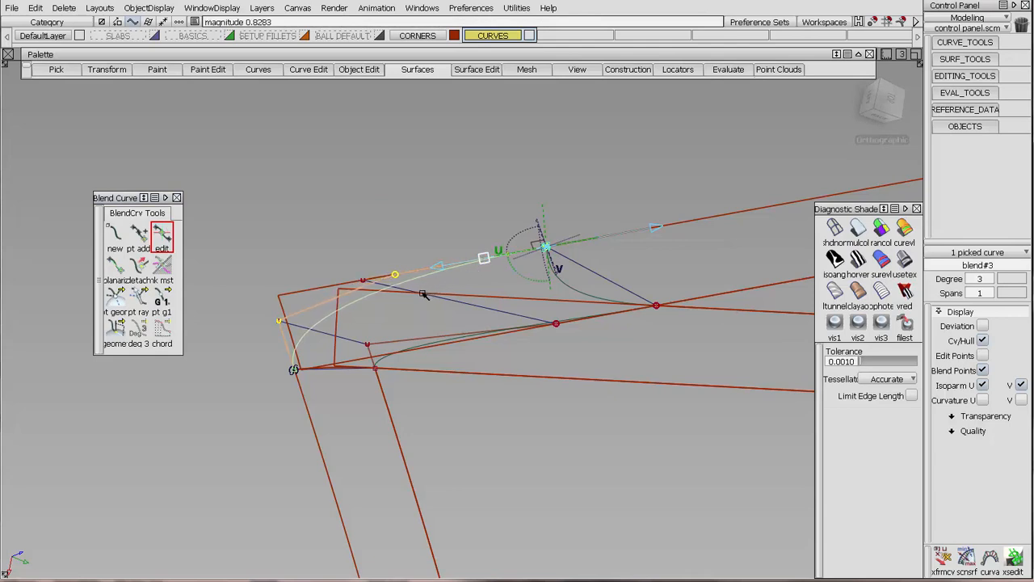
Move the outer end CV of reference line curve#2 onto blend#3's adjusted CV.
left_click_drag(415, 334, 405, 274, "ctrl+shift")
left_click_drag(307, 256, 343, 274, "ctrl+shift")
left_click(364, 281)
middle_click_drag(419, 316, 409, 244, "ctrl+shift")
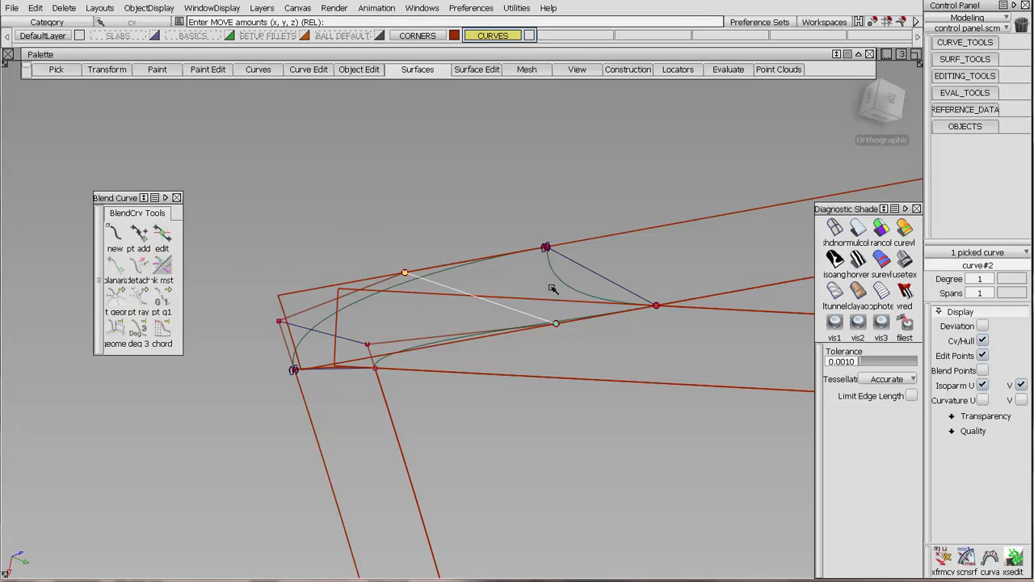
left_click_drag(369, 309, 480, 308, "ctrl+shift")
Delete the four degree 1 reference lines between the inner and outer blend curves.
left_click(475, 298)
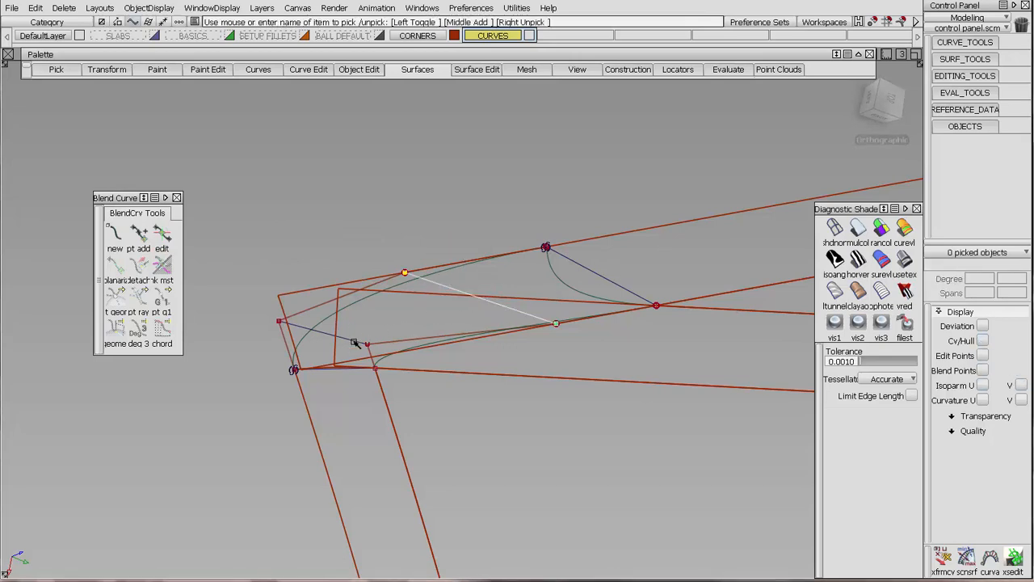
left_click(333, 338)
key("Delete")
left_click_drag(399, 270, 443, 260, "alt+shift")
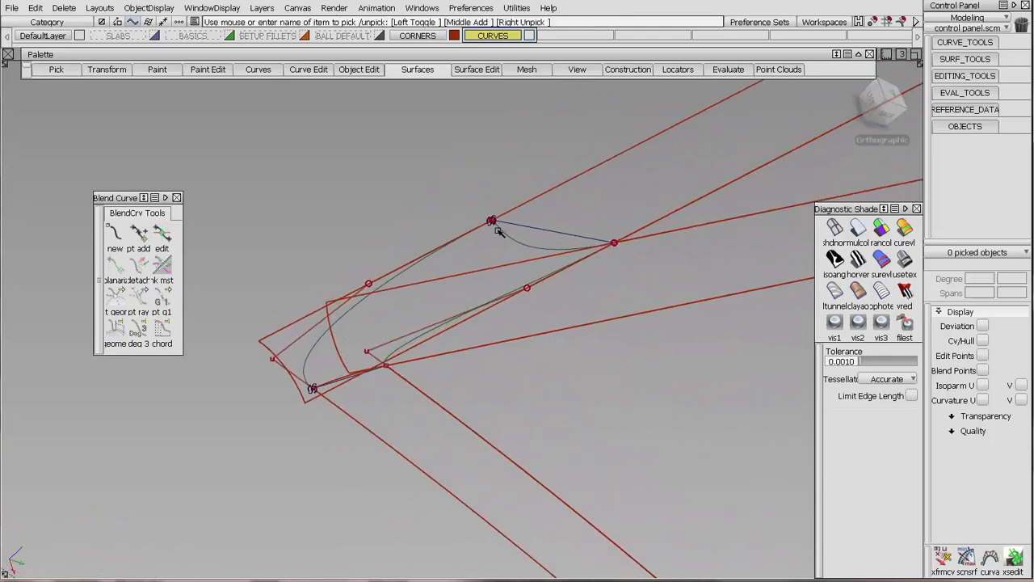
left_click(544, 229)
left_click(349, 381)
key("Delete")
key("Return")
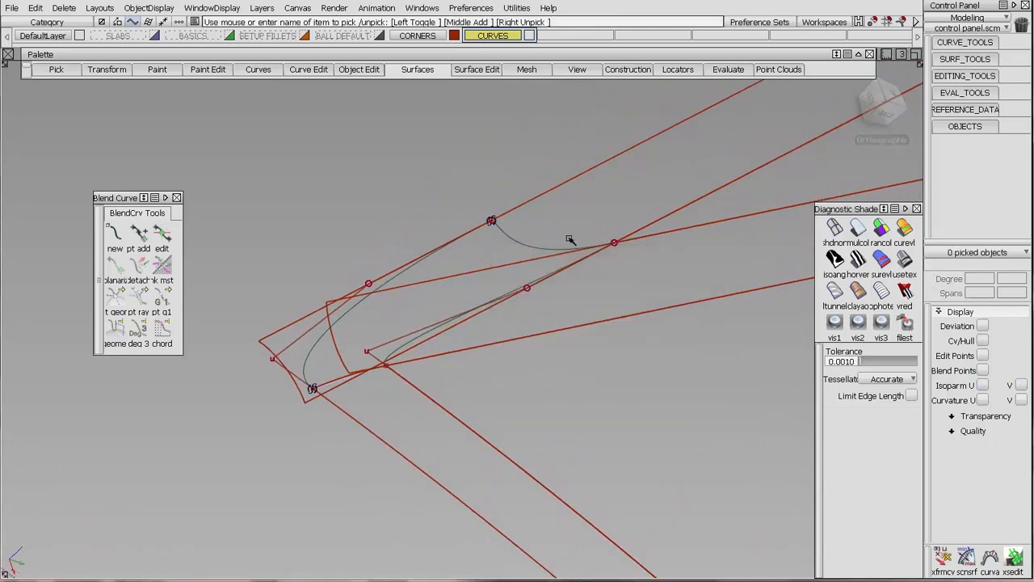
Trim-convert the upper fillet surface at the crossing blend curve, projecting along the surface normal and keeping the long portion away from the corner.
left_click_drag(572, 238, 638, 194, "alt+shift")
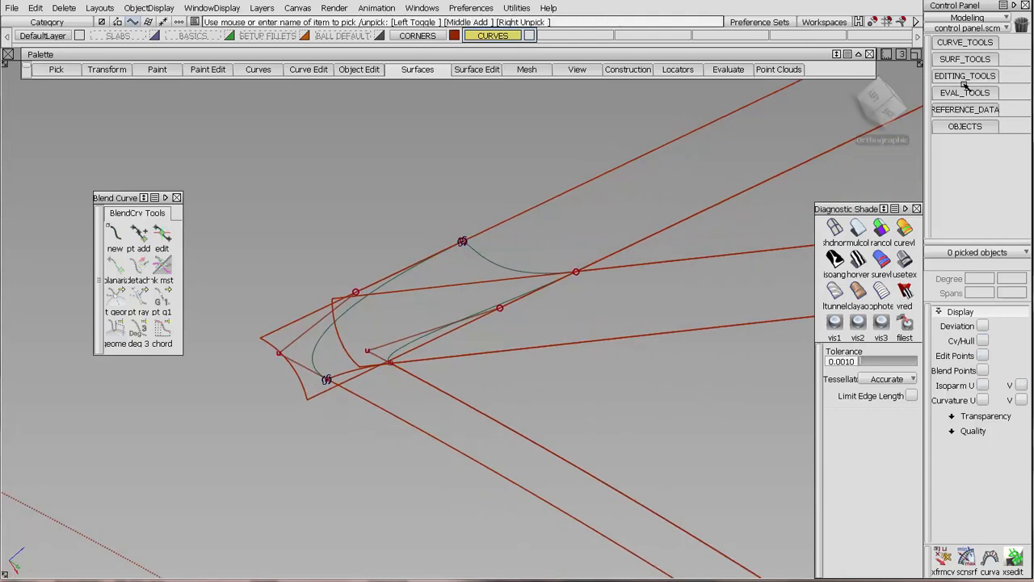
left_click(940, 75)
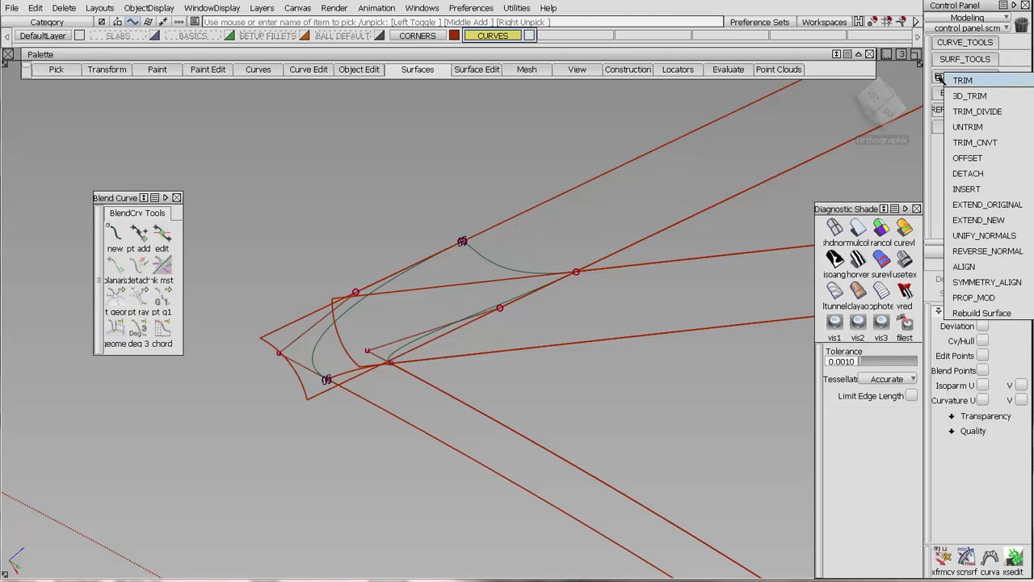
double_click(969, 143)
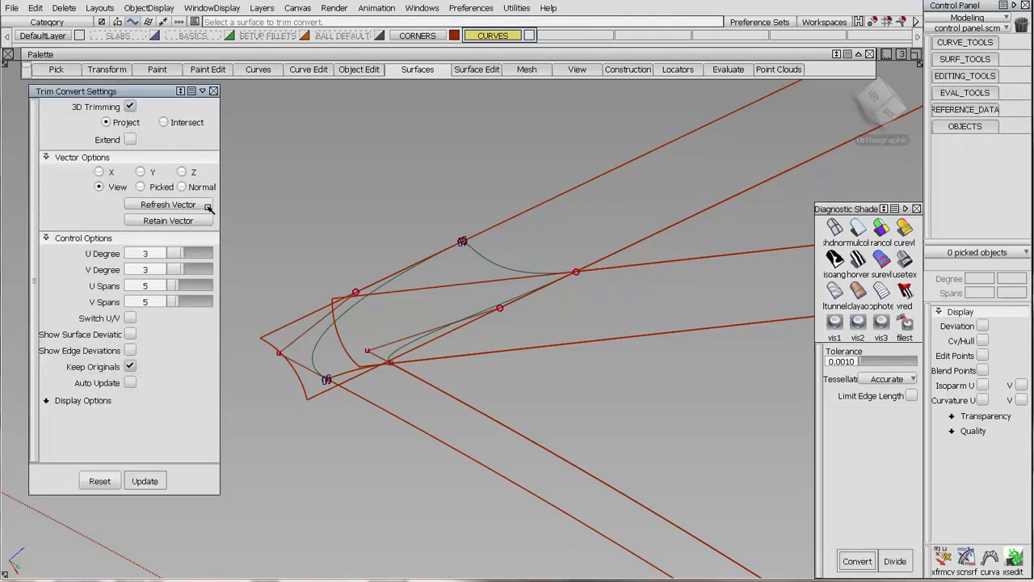
left_click(185, 187)
left_click(568, 225)
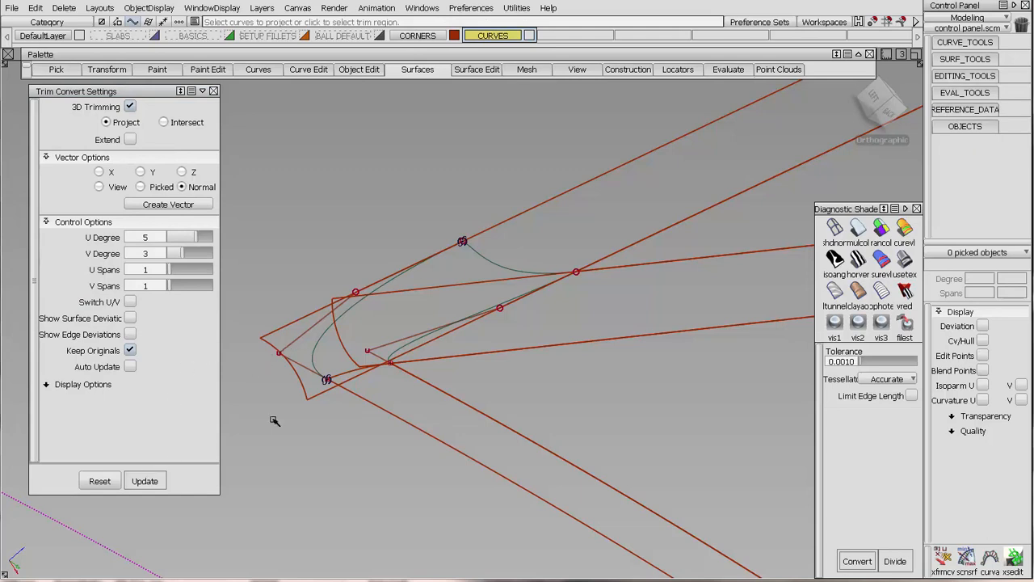
left_click(265, 345)
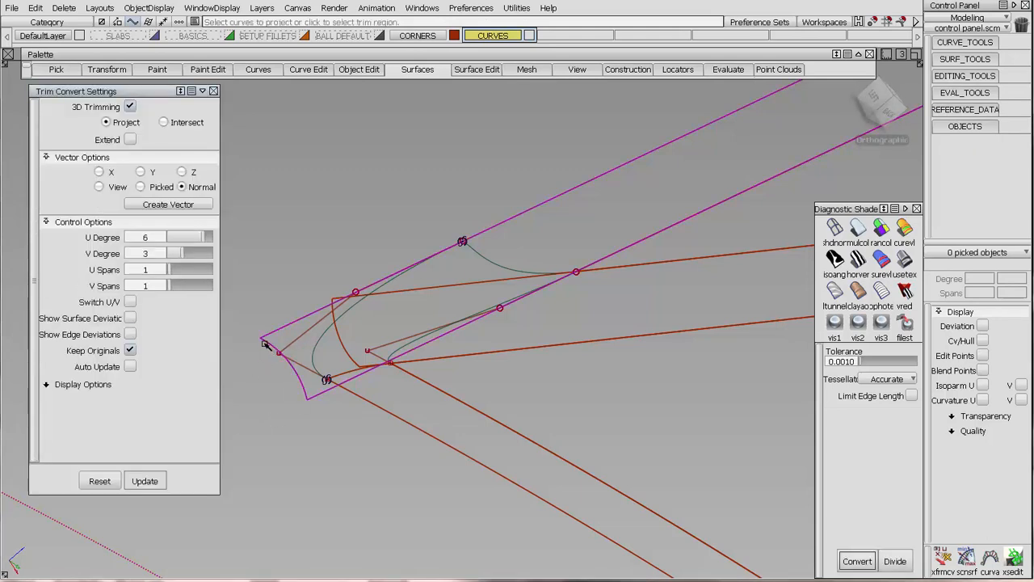
left_click(477, 256)
left_click(561, 225)
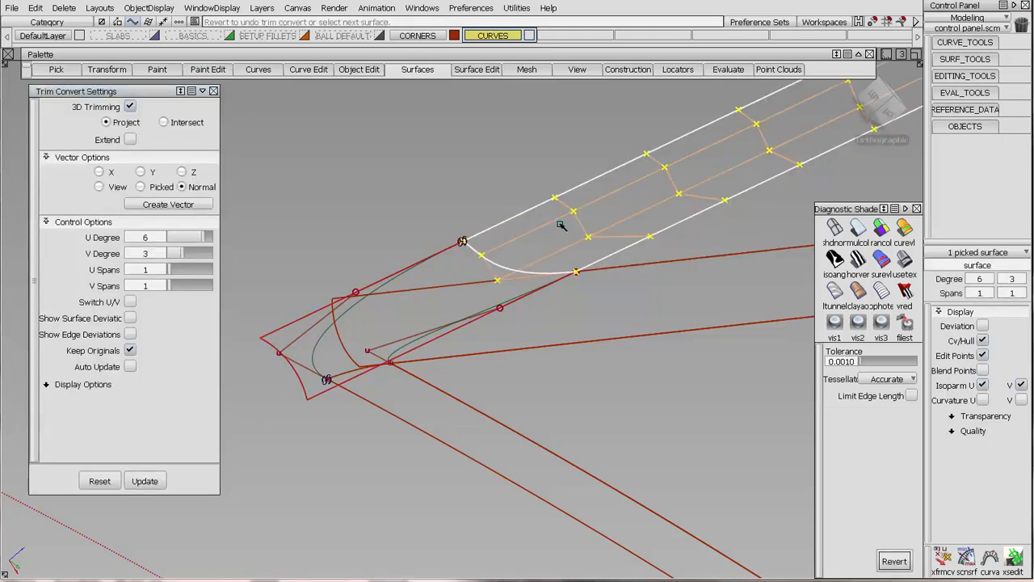
mouse_move(579, 249)
left_mouse_down("alt+shift")
mouse_move(544, 254)
mouse_move(538, 219)
mouse_move(647, 215)
mouse_move(585, 253)
mouse_move(621, 263)
left_mouse_up("alt+shift")
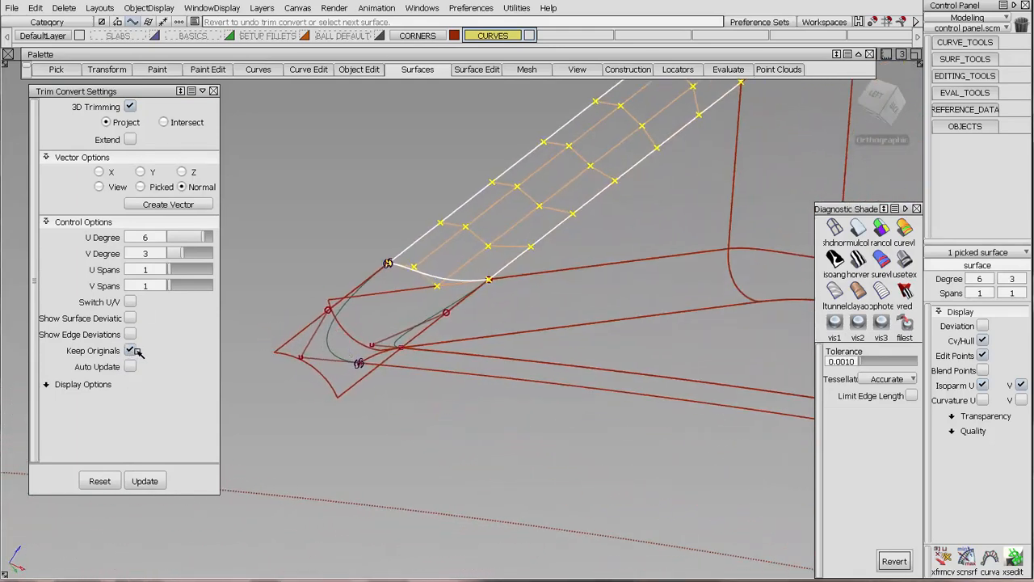
Try to trim-convert the crossing fillet at the inner blend curve, keeping the long portion away from the corner, and delete the result.
left_click_drag(344, 353, 376, 332, "ctrl+shift")
left_click_drag(454, 374, 456, 284, "alt+shift")
left_click(350, 353)
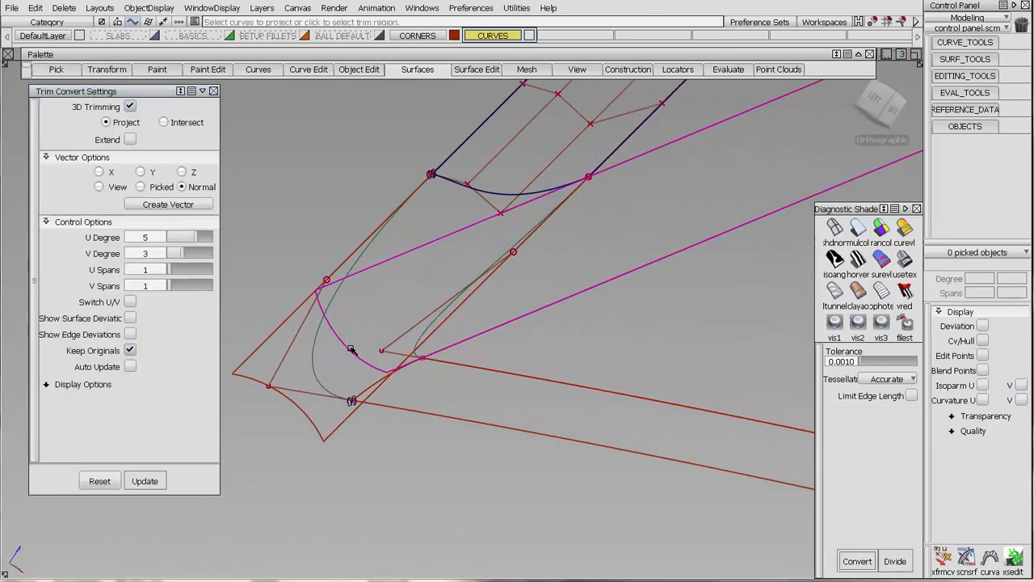
left_click(446, 313)
left_click(559, 256)
key("space")
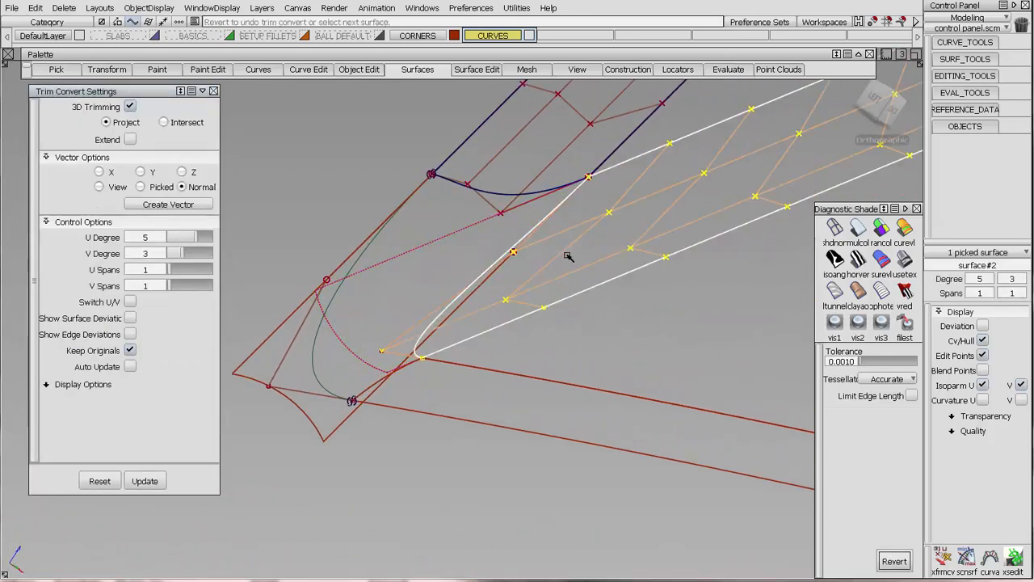
left_click_drag(594, 270, 639, 256, "alt+shift")
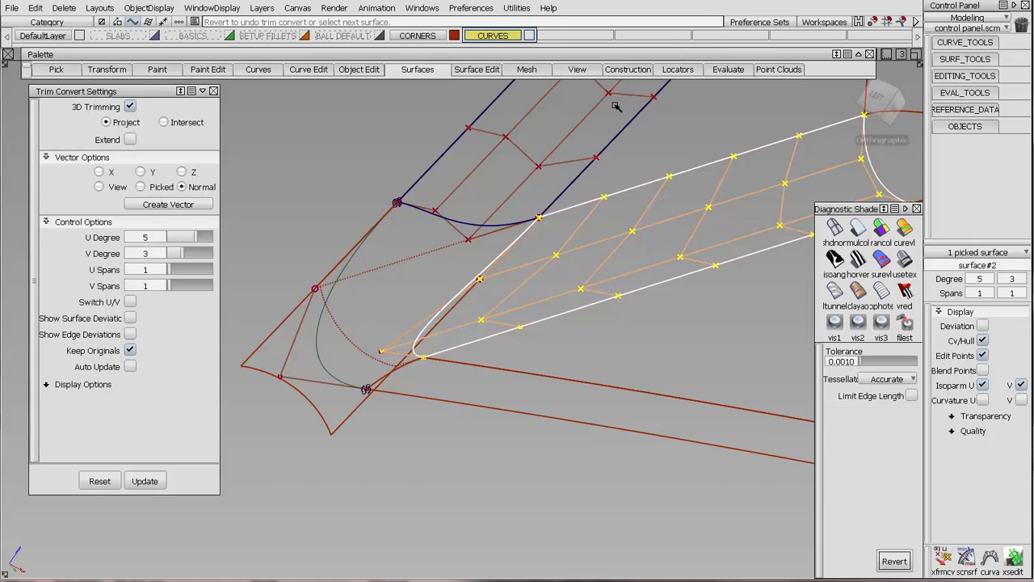
key("Delete")
key("Return")
left_click_drag(616, 309, 574, 299, "alt+shift")
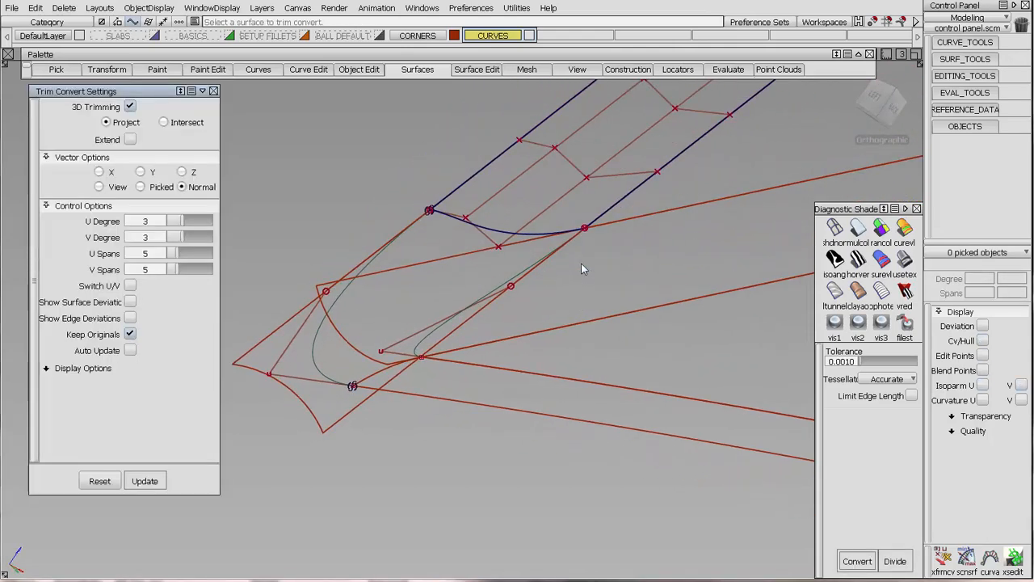
Hide the CVs and build a G0 Position Square surface from the trimmed fillet's end edge, outer blend#3, edge CP6060 and inner blend#4.
key("alt+c")
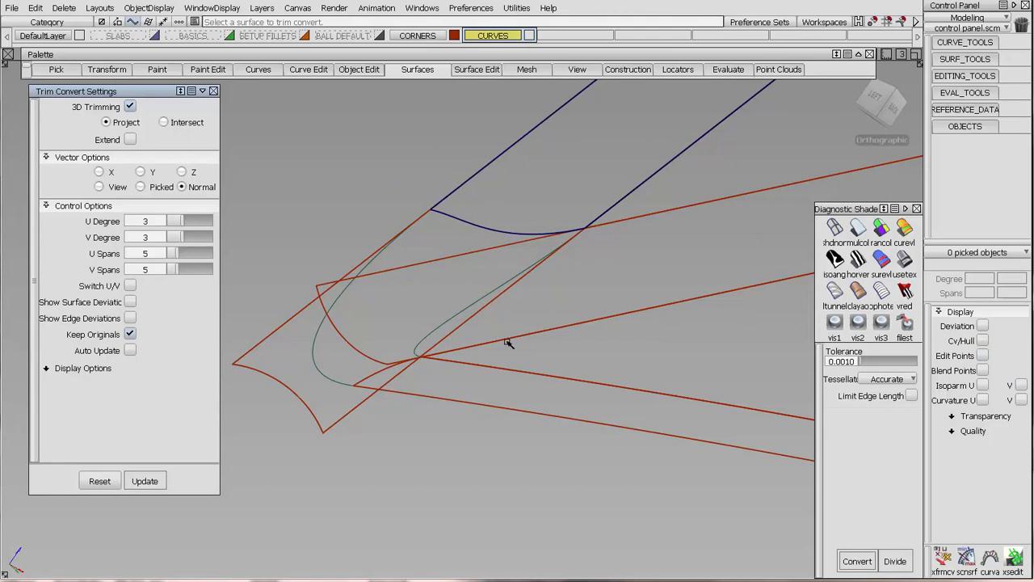
left_click_drag(547, 287, 533, 324, "alt+shift")
middle_click_drag(523, 322, 543, 339, "alt+shift")
left_click_drag(543, 339, 577, 328, "alt+shift")
left_click(422, 69)
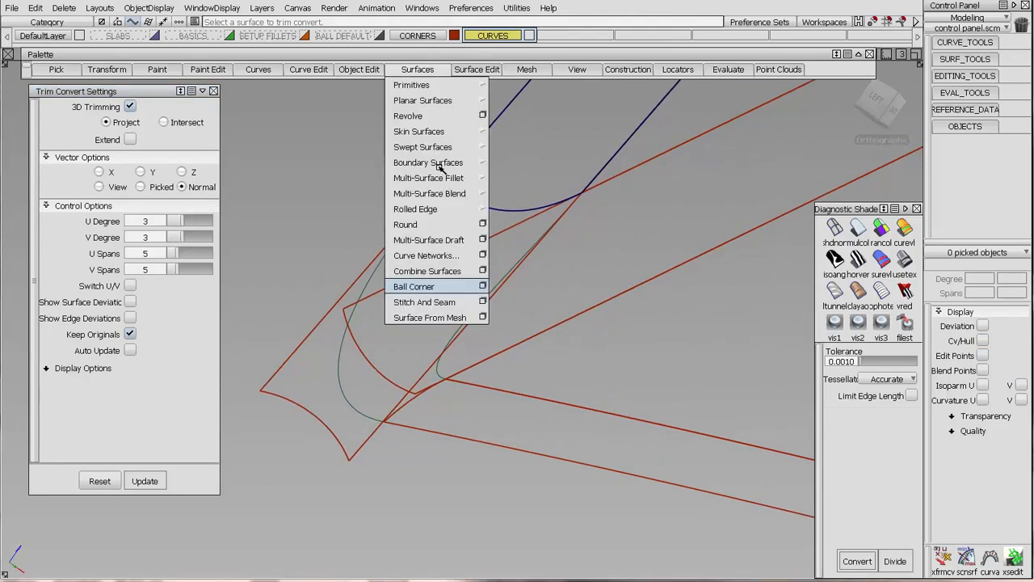
mouse_move(445, 164)
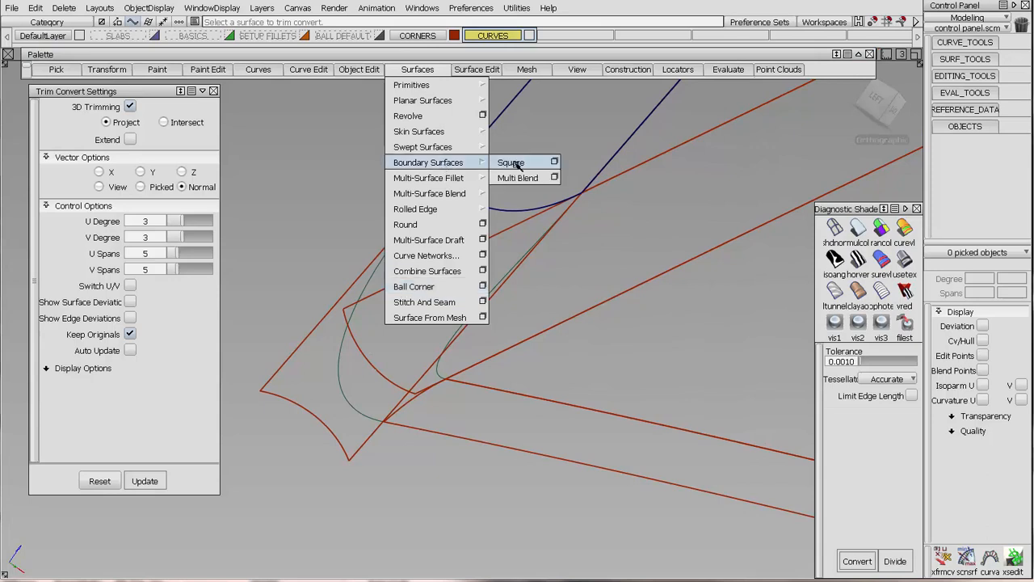
left_click(516, 166)
left_click(126, 110)
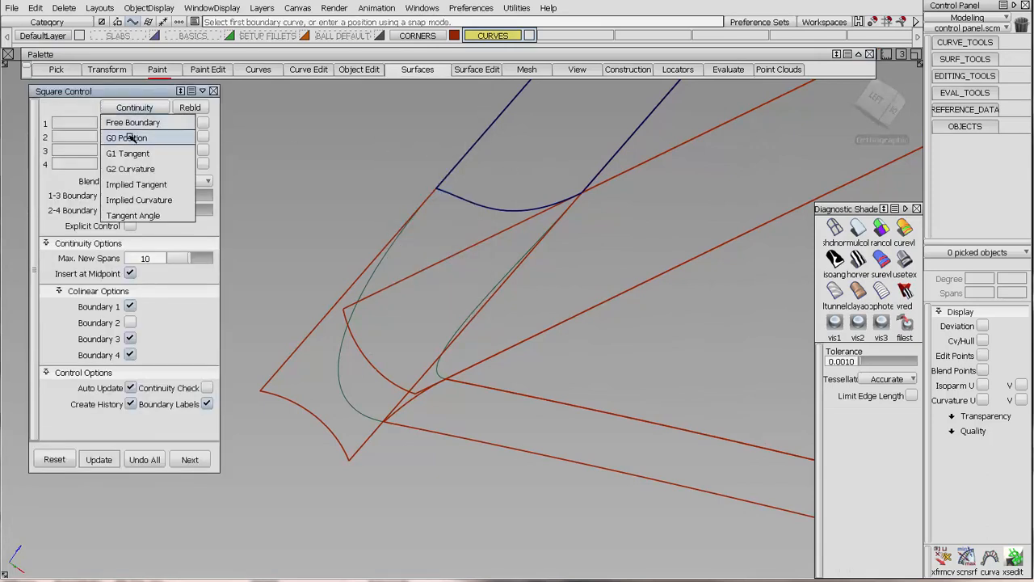
left_click(139, 136)
left_click(471, 205)
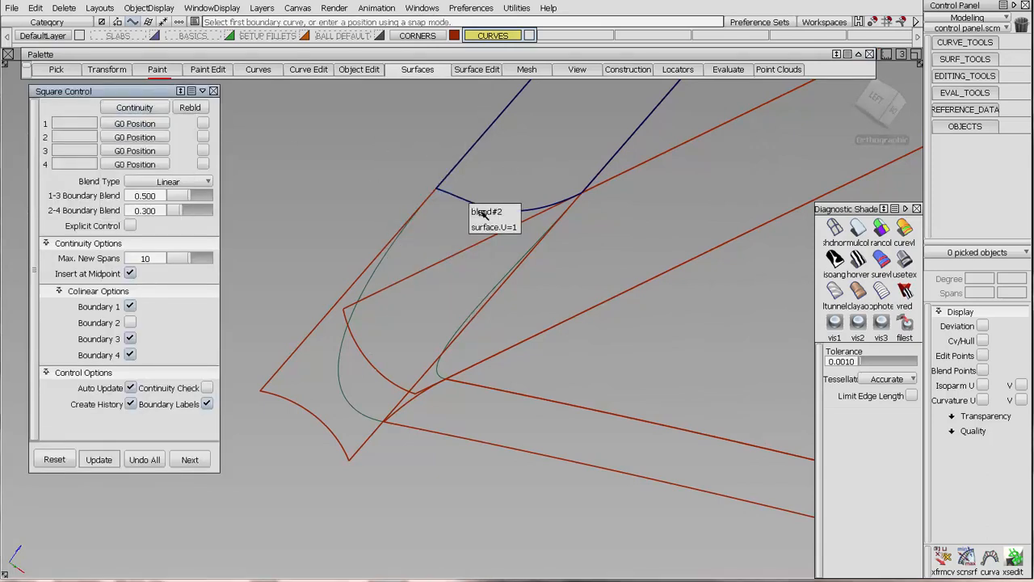
left_click(485, 227)
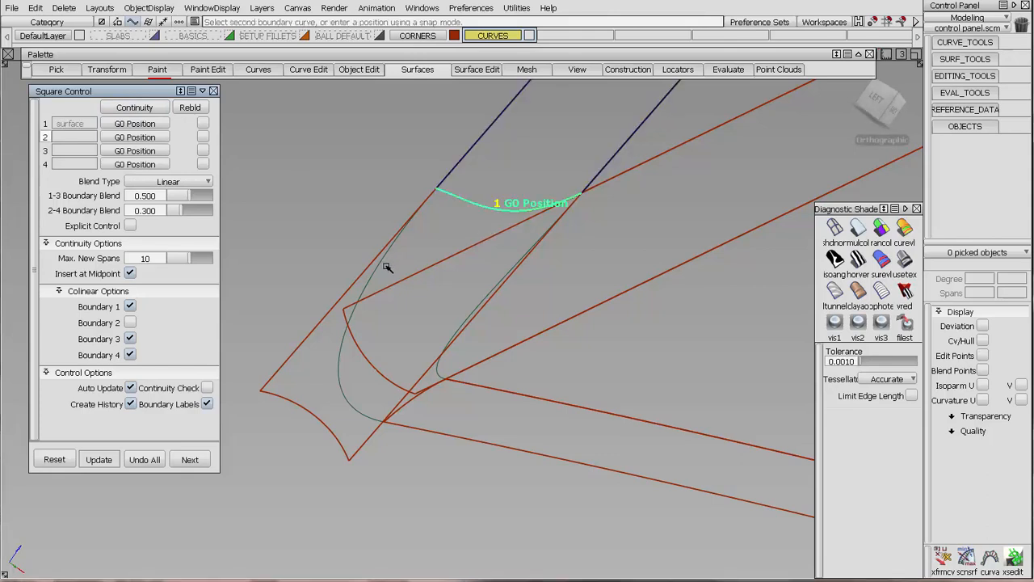
left_click(386, 268)
left_click(408, 410)
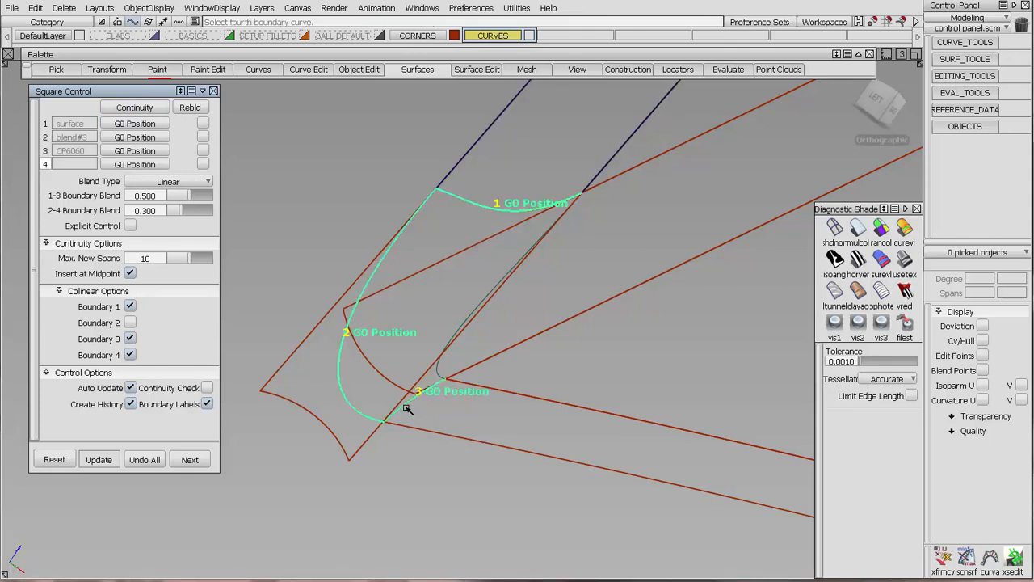
left_click(442, 374)
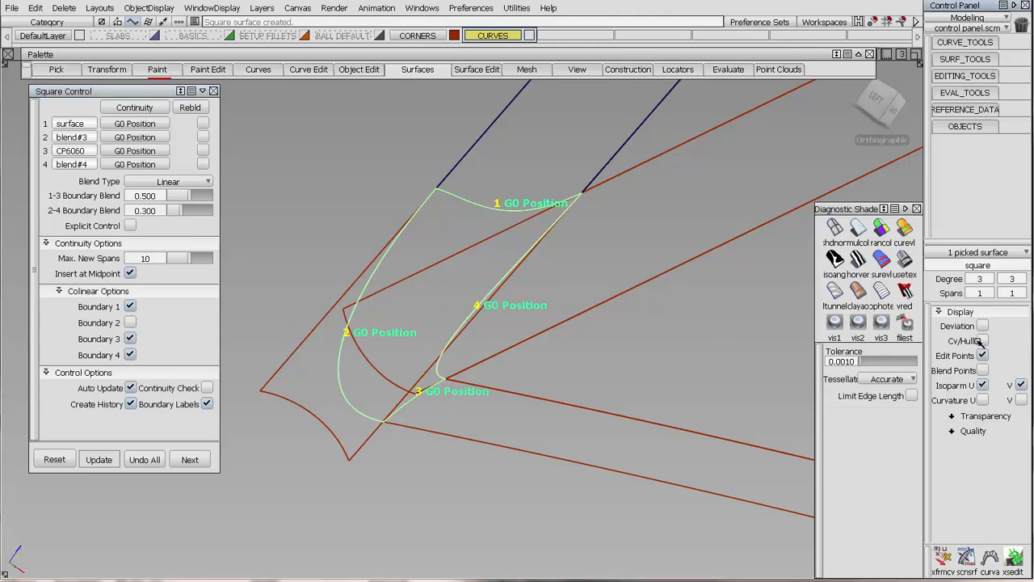
Display the square surface's CVs and hull, and set boundaries 1 and 3 to G1 Tangent continuity.
left_click(982, 342)
left_click_drag(415, 300, 474, 214, "alt+shift")
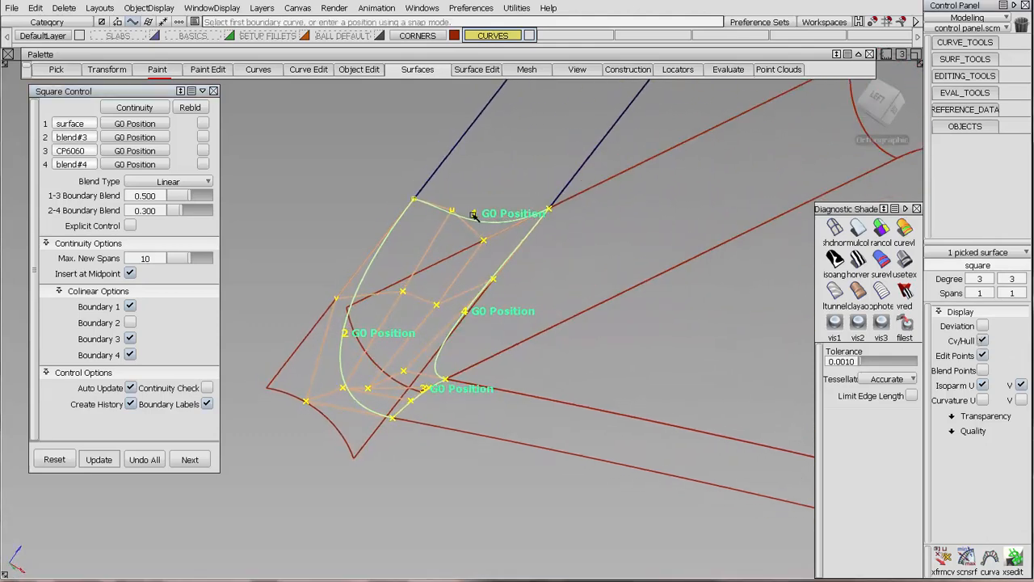
left_click(130, 123)
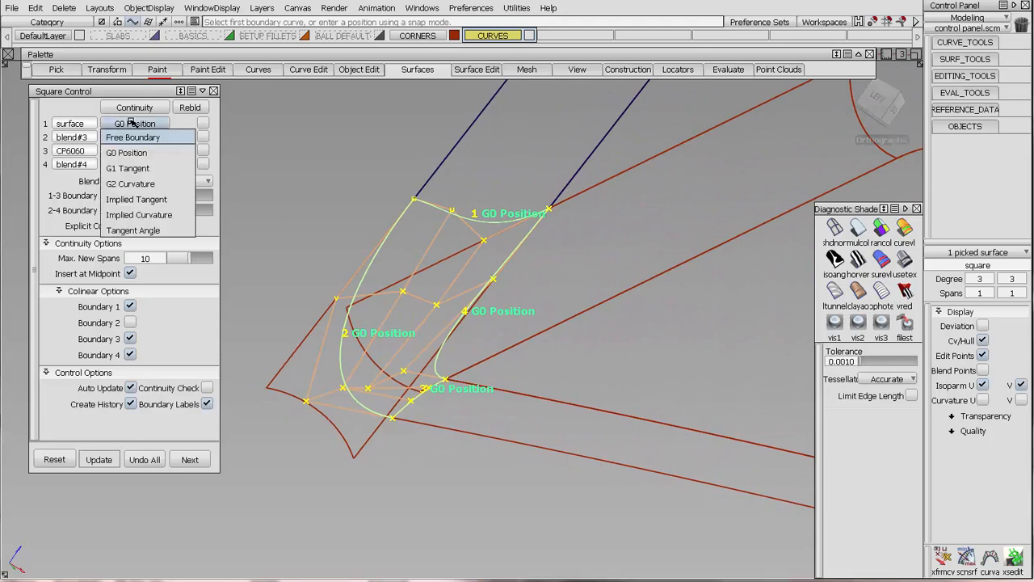
left_click(129, 169)
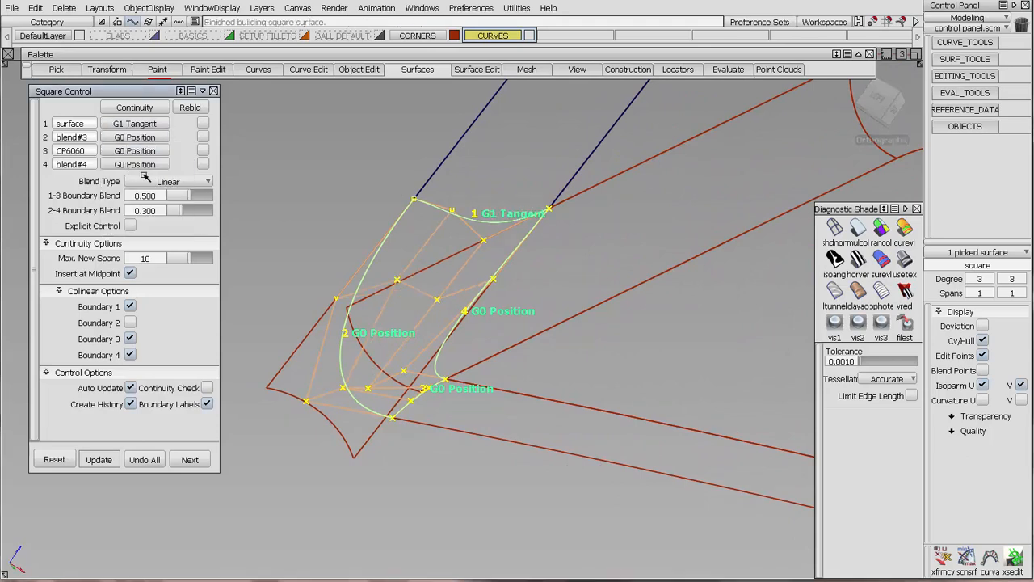
left_click(134, 151)
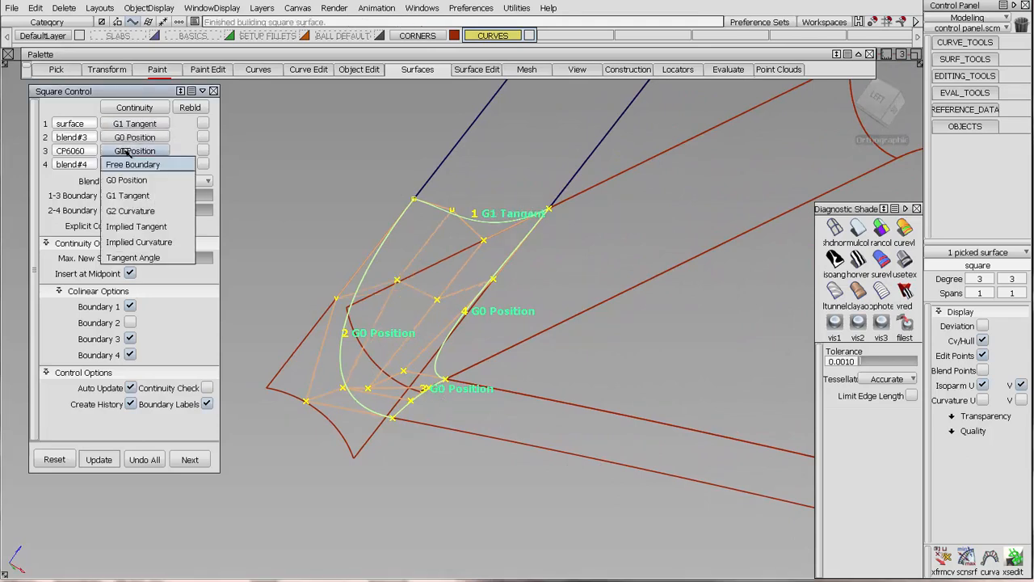
left_click(134, 197)
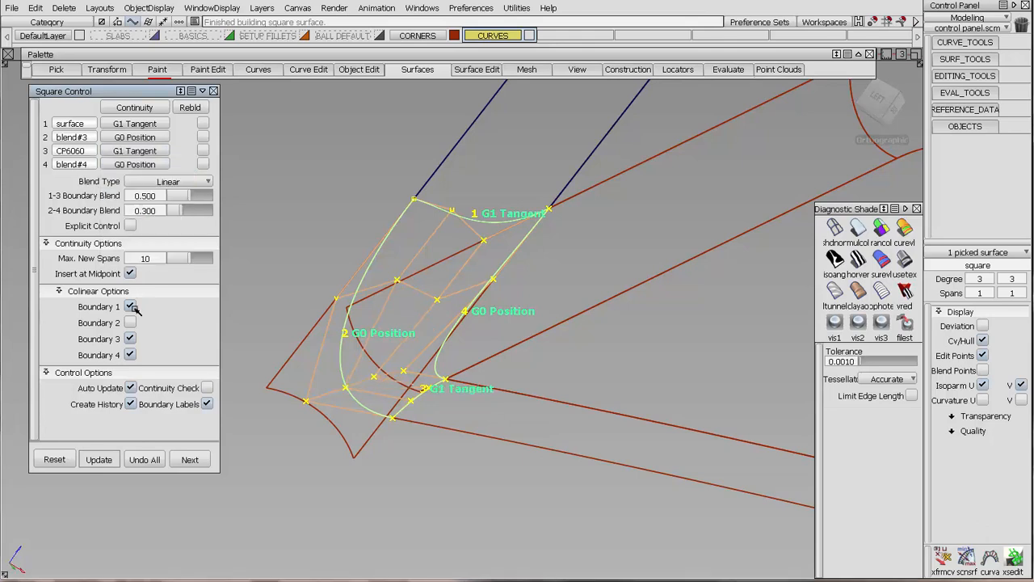
Turn off the Colinear option for boundary 4, keeping it on for boundaries 1 and 3, and finish the square surface.
left_click(132, 355)
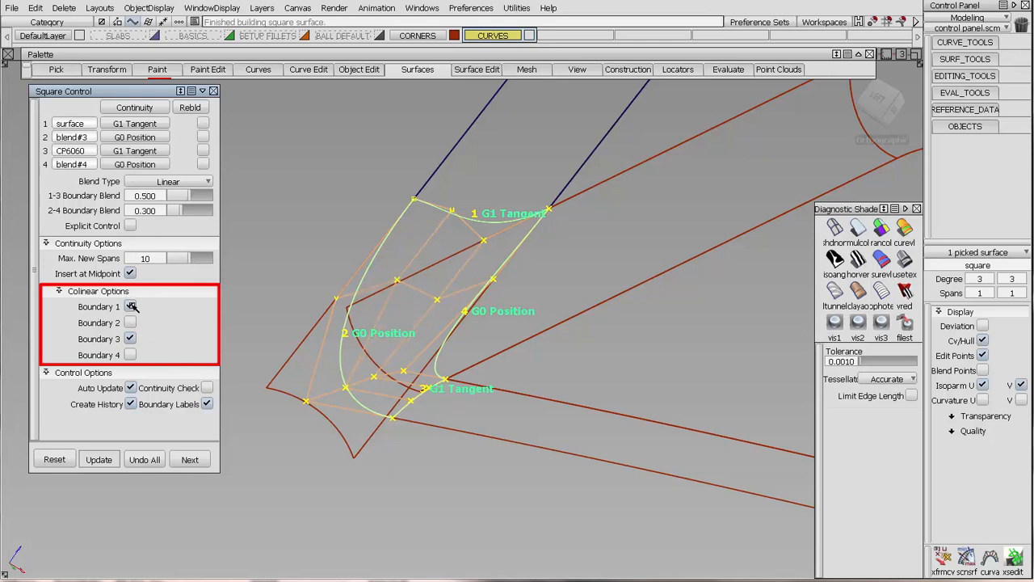
left_click(130, 339)
left_click(130, 340)
left_click(130, 339)
left_click_drag(519, 293, 602, 208, "alt+shift")
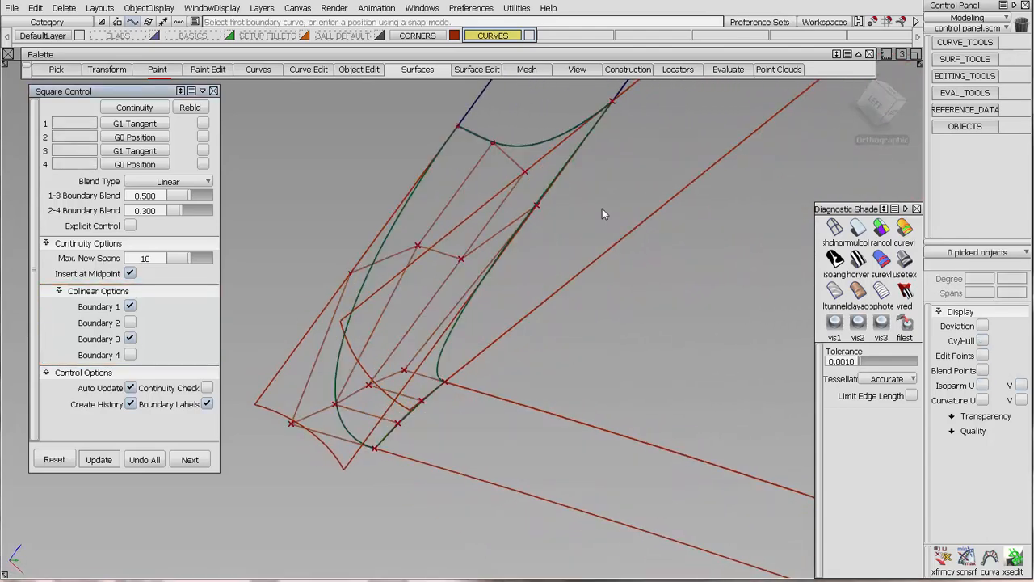
Select the three construction curves around the square corner surface and assign them to the CURVES layer.
left_click_drag(582, 274, 529, 246, "alt+shift")
left_click_drag(437, 163, 335, 154, "ctrl+shift")
left_click_drag(289, 106, 739, 463)
left_click(498, 35)
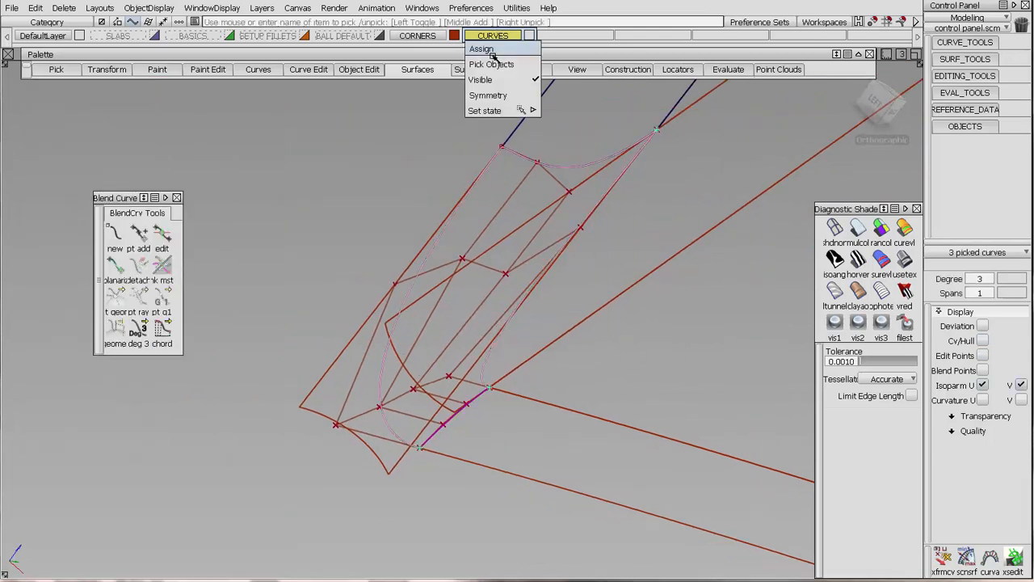
left_click(490, 50)
Assign the square corner surface to the CORNERS layer and hide the CURVES layer.
left_click(500, 209)
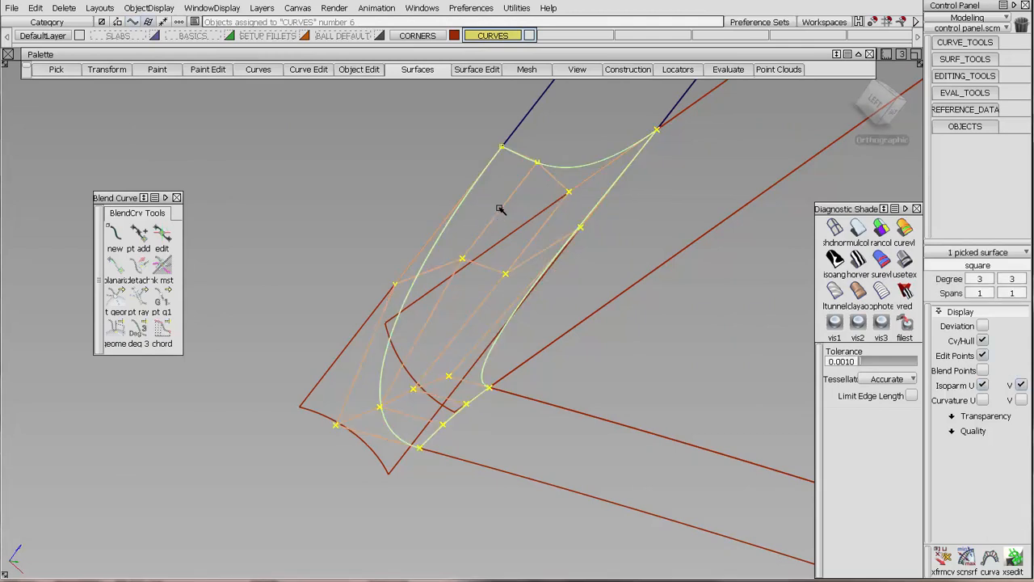
left_click(430, 37)
left_click(429, 50)
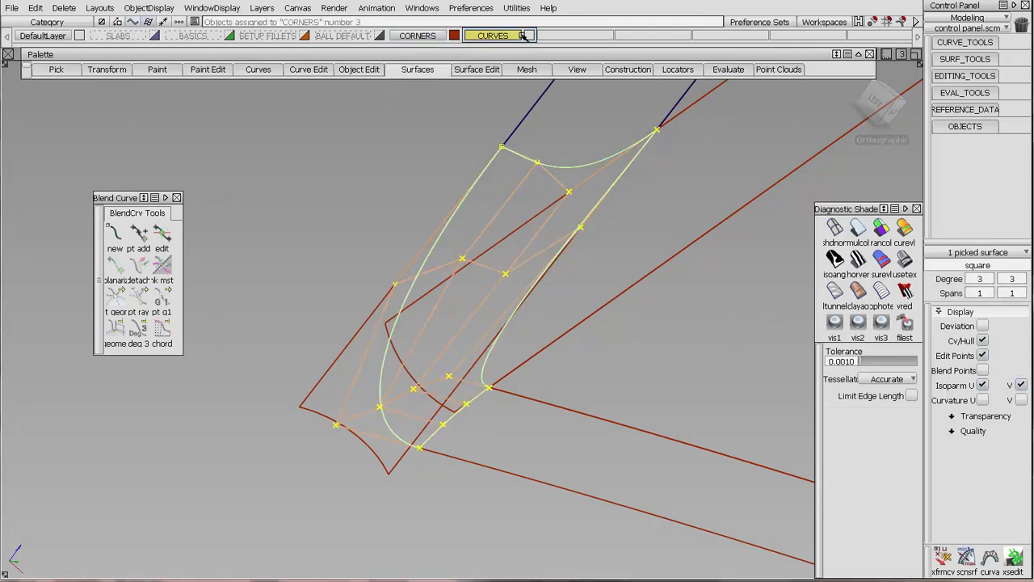
left_click(489, 125)
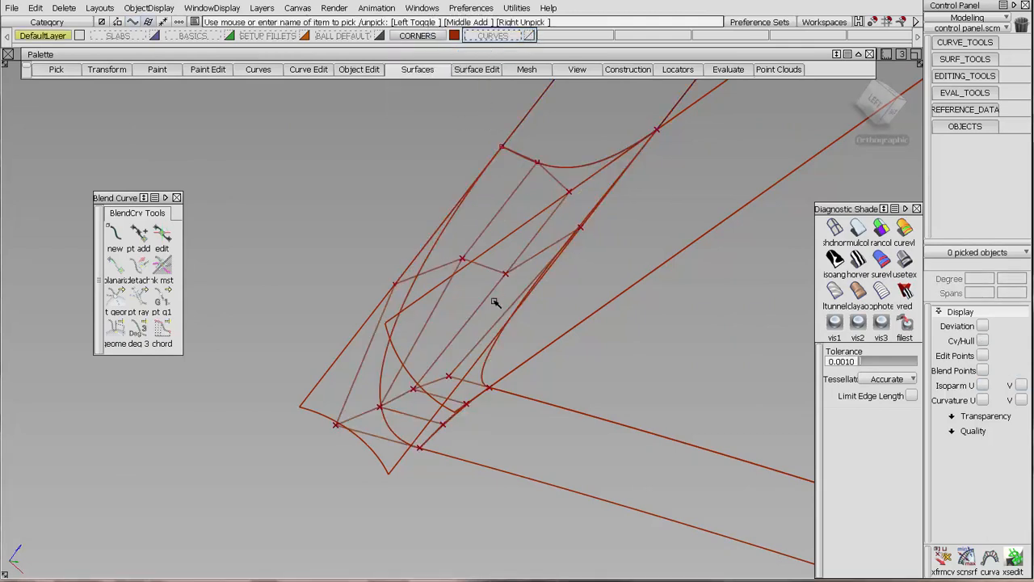
Display the CVs and hull of the original upper fillet surface, fillet_srf, around the corner.
left_click_drag(497, 300, 516, 316, "alt+shift")
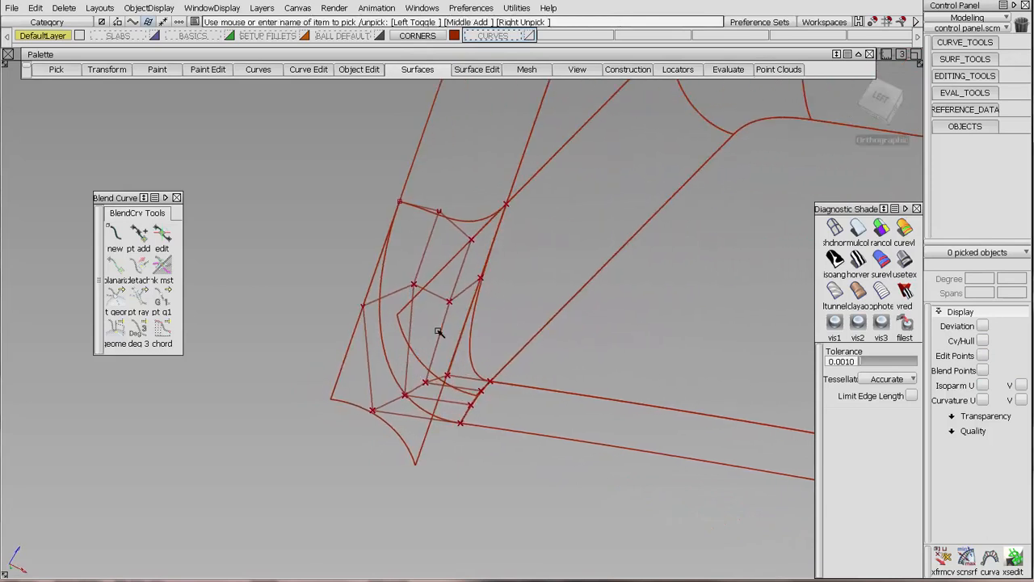
left_click(359, 409)
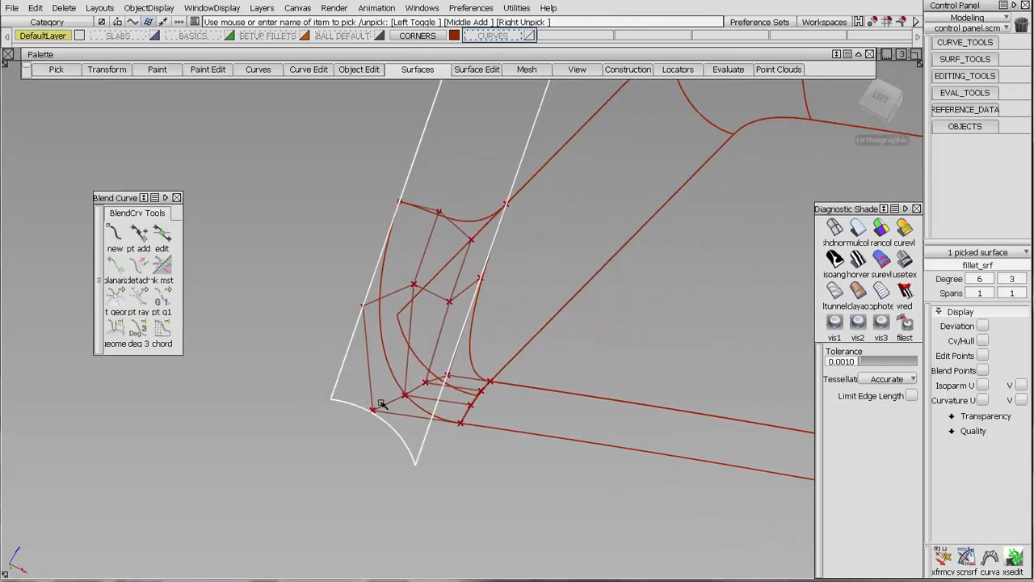
left_click_drag(384, 405, 576, 345, "alt+shift")
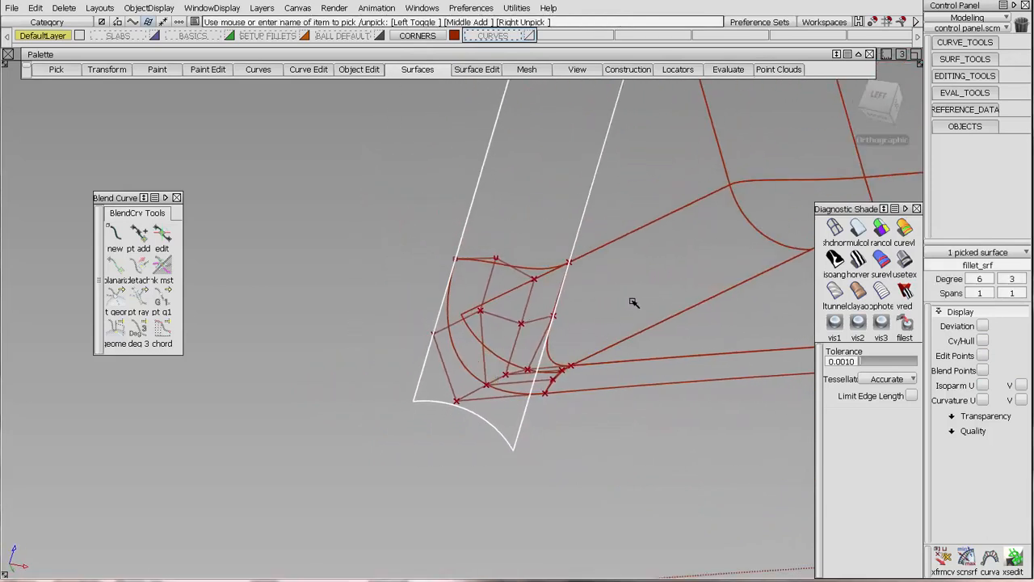
right_click_drag(633, 300, 633, 325, "ctrl+shift")
left_click_drag(534, 389, 555, 375, "alt+shift")
right_click_drag(544, 178, 498, 306, "alt+shift")
middle_click_drag(499, 306, 660, 257, "alt+shift")
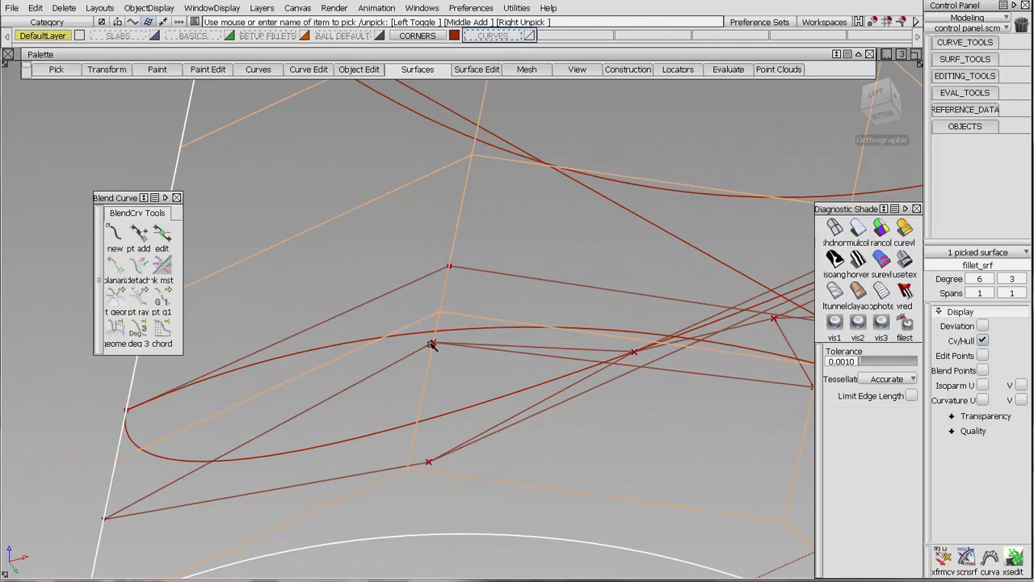
Pick the square's interior CV near the outer edge and examine its alignment with the upper fillet's hull.
left_click_drag(464, 322, 460, 291, "ctrl+shift")
left_click_drag(415, 316, 455, 353, "ctrl+shift")
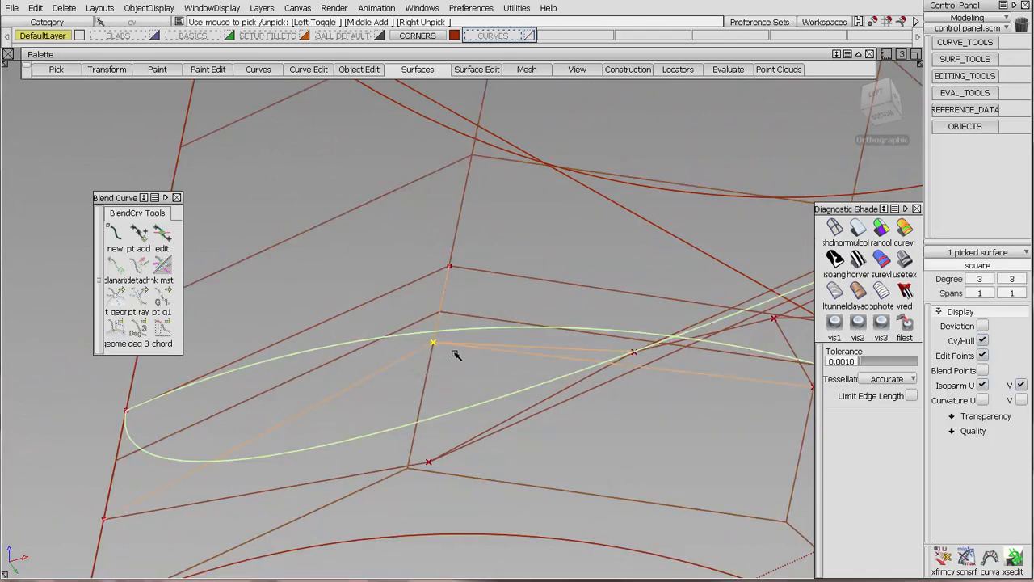
left_click_drag(593, 351, 677, 234, "alt+shift")
right_click_drag(680, 242, 651, 325, "alt+shift")
left_click(680, 216)
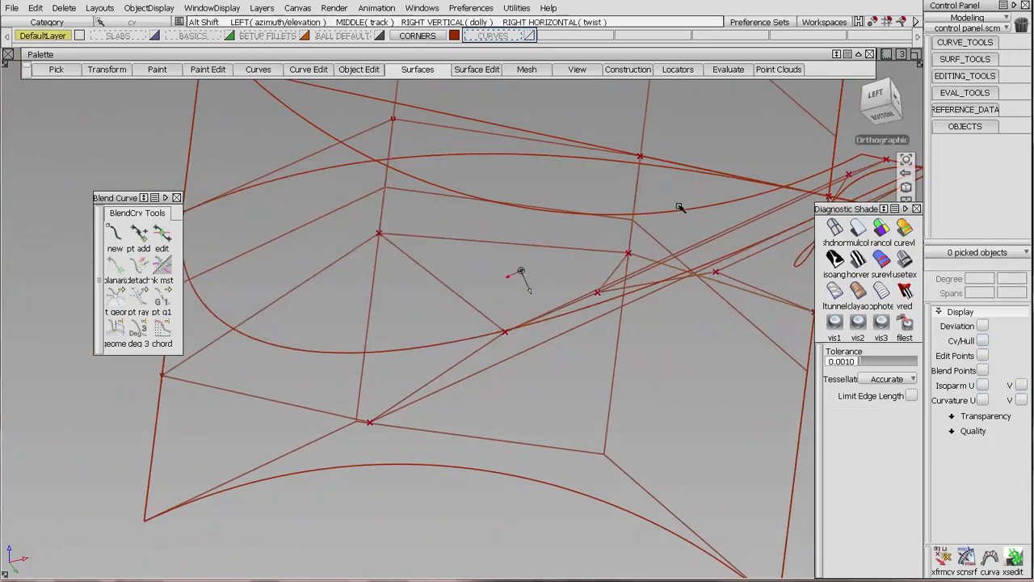
right_click_drag(682, 208, 432, 283, "alt+shift")
left_click_drag(432, 284, 501, 383, "alt+shift")
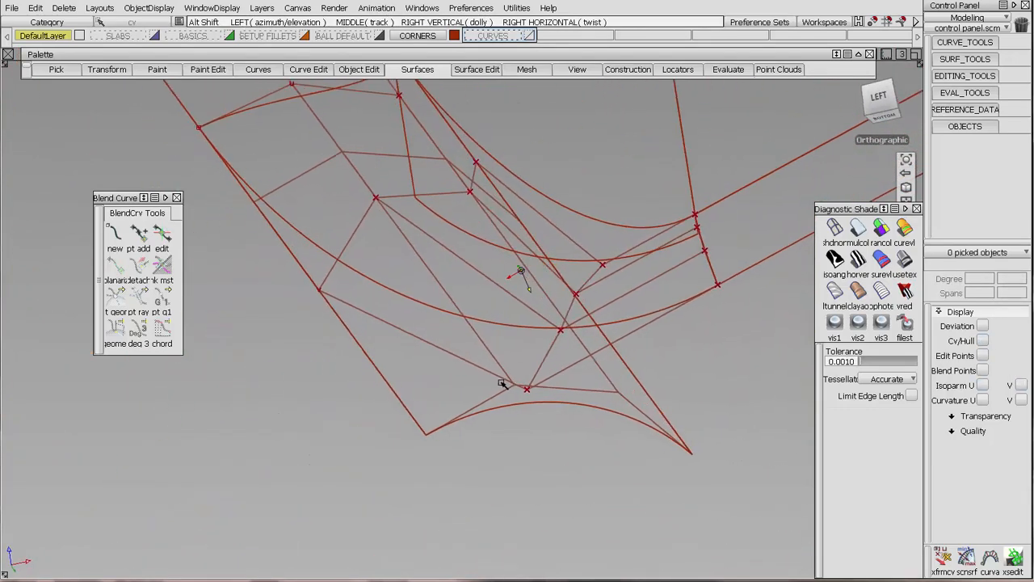
Hide the CVs of fillet_srf and display the CVs and hull of the crossing fillet at the corner.
left_click(596, 391)
left_click_drag(657, 288, 589, 354, "alt+shift")
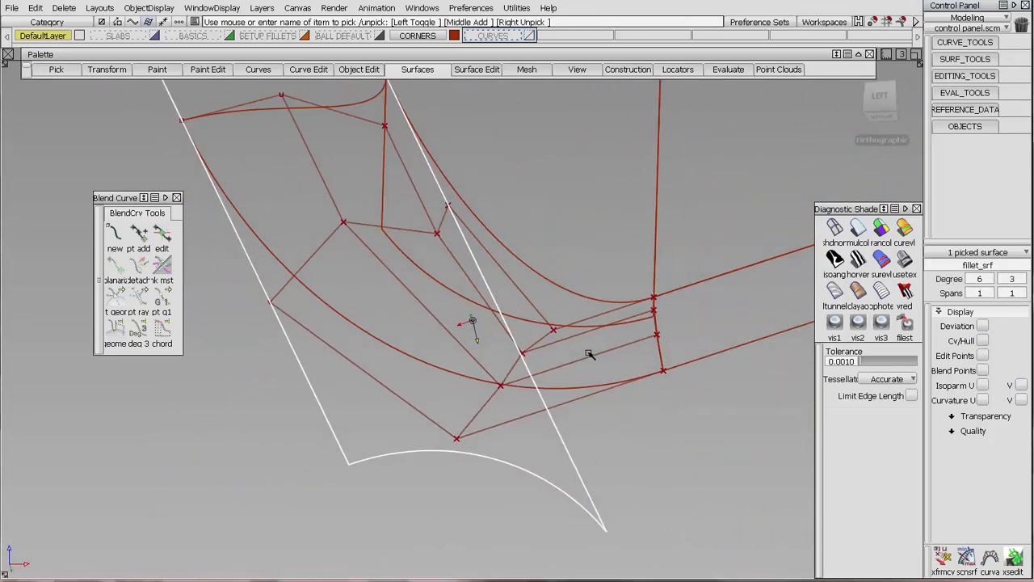
left_click(554, 201)
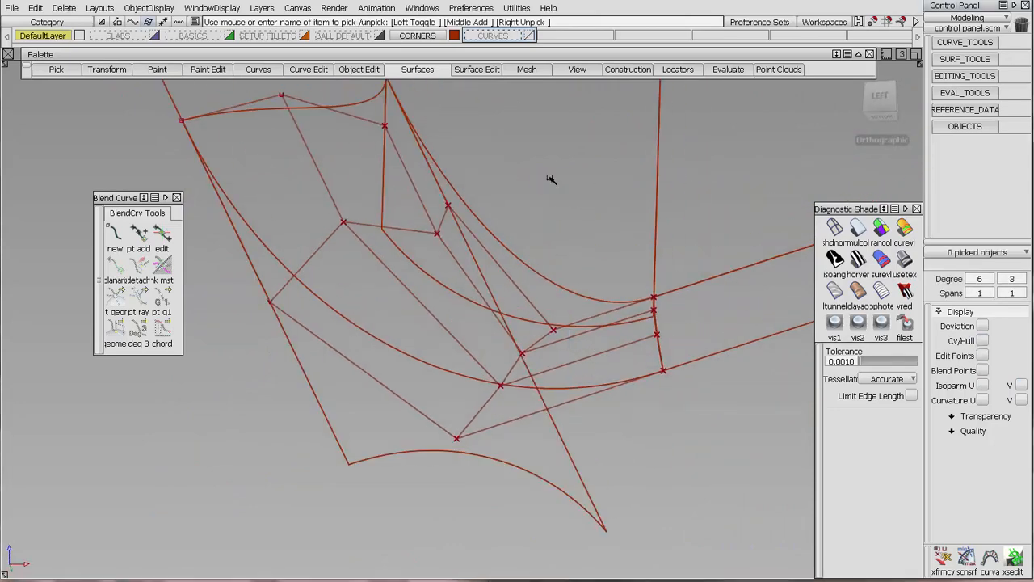
left_click(468, 299)
left_click_drag(612, 166, 610, 197, "ctrl+shift")
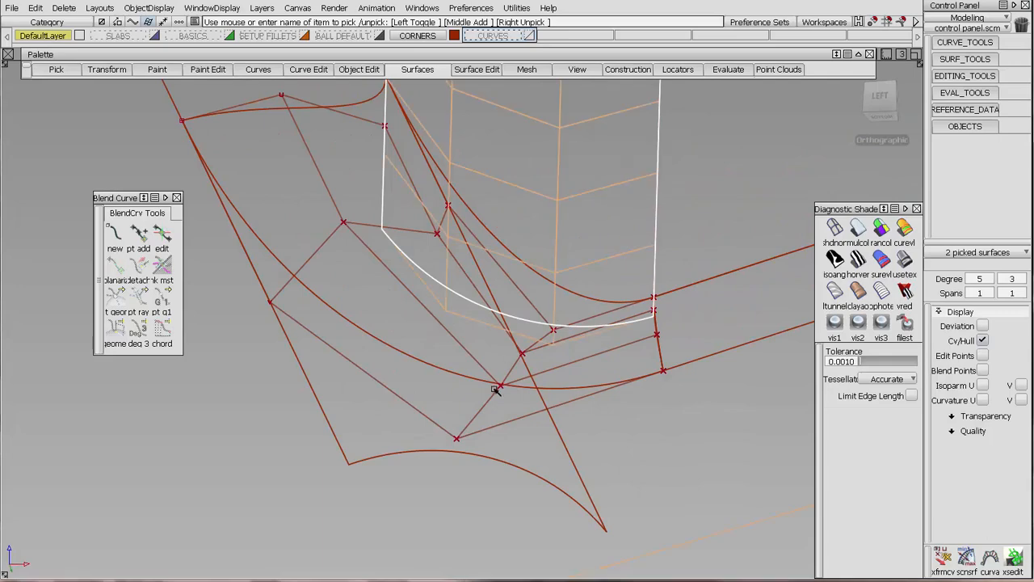
Pick the square's two interior CVs nearest the inner edge and examine their position relative to the crossing fillet's hull.
left_click(494, 390)
left_click_drag(423, 222, 463, 237, "ctrl+shift")
left_click(437, 233)
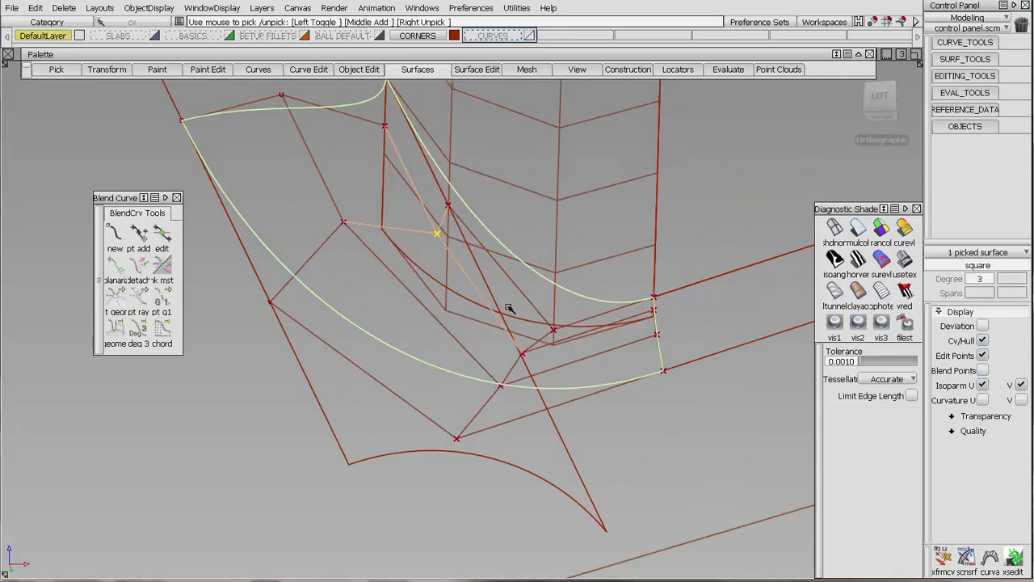
left_click(524, 357, "shift")
left_click_drag(609, 180, 591, 270, "alt+shift")
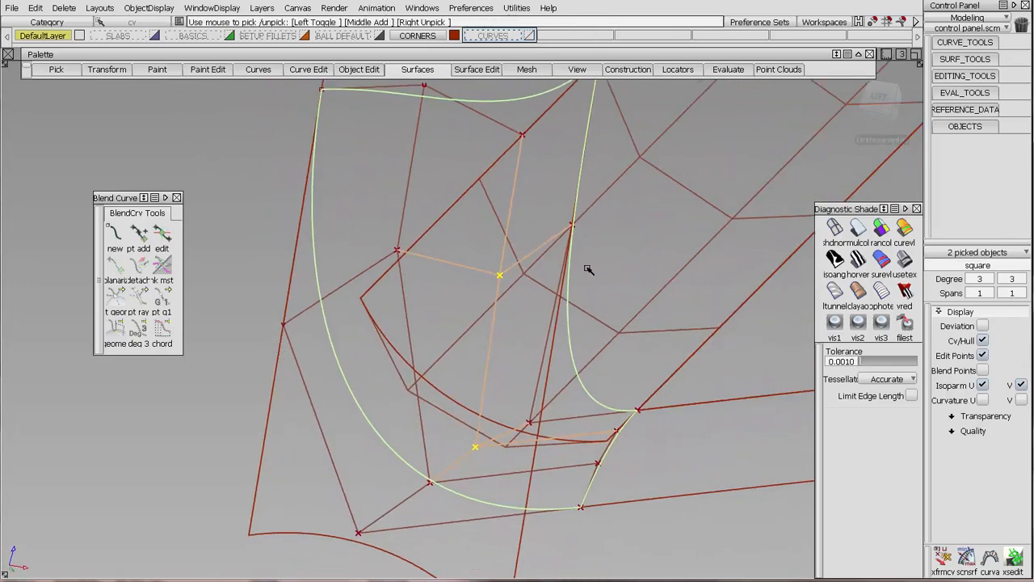
Start Transform CV on the square, accept the confirmation, and pick its interior CV nearest the upper inner edge for moving, viewed along the crossing fillet's hull.
left_click(943, 557)
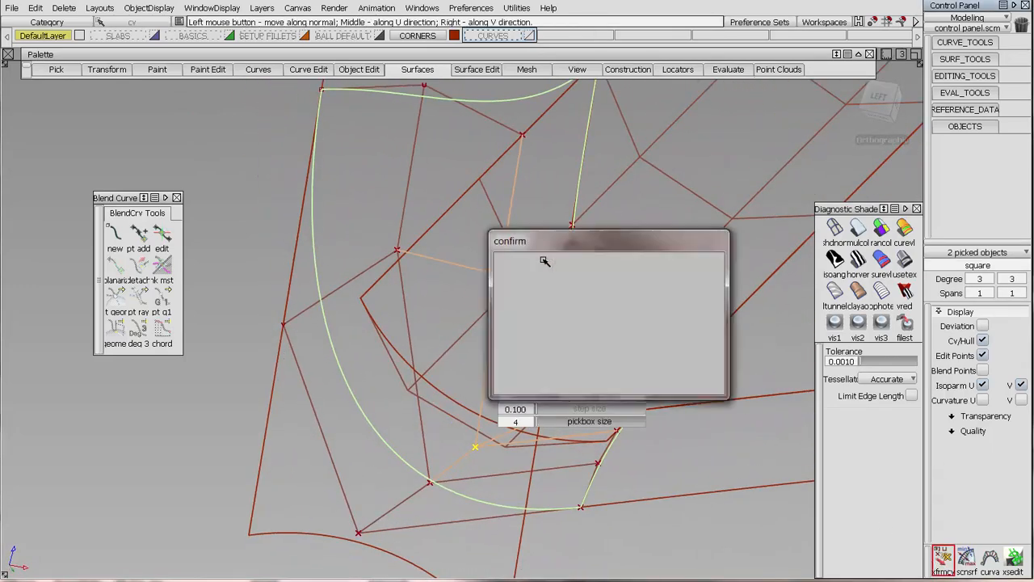
left_click(588, 308)
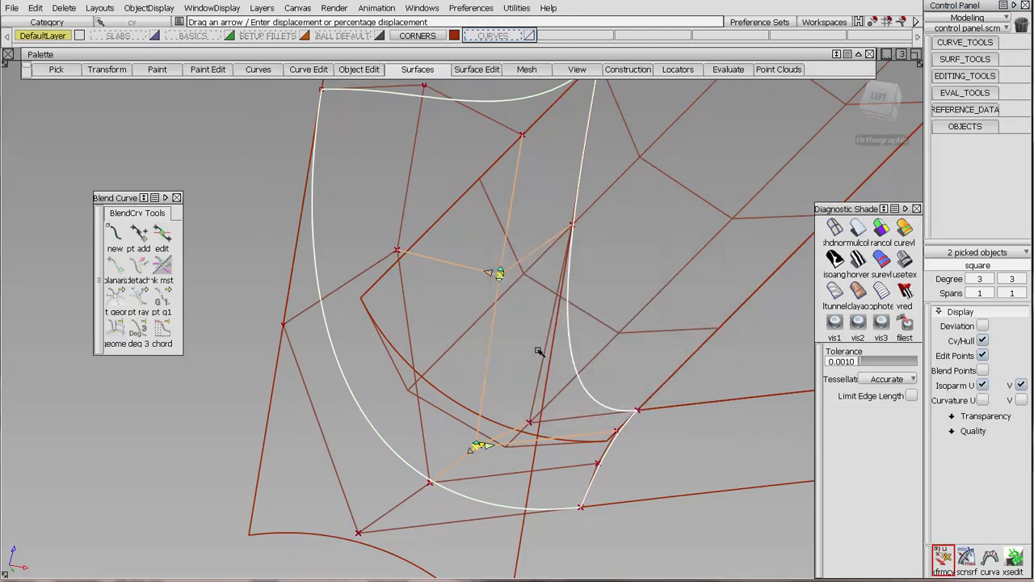
left_click(497, 274)
left_click_drag(756, 289, 670, 221, "alt+shift")
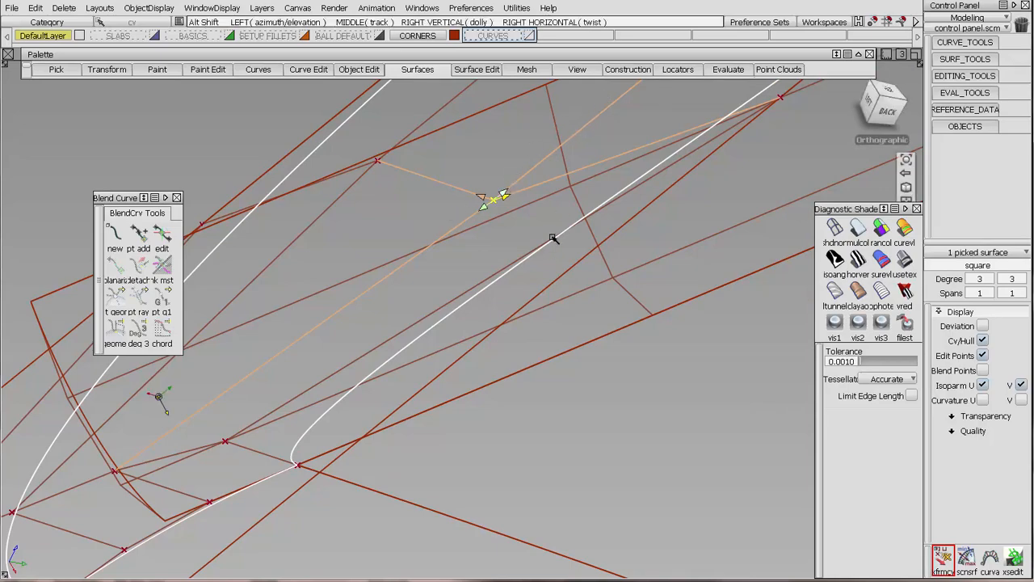
left_click_drag(554, 240, 457, 247, "alt+shift")
middle_click_drag(457, 247, 623, 272, "alt+shift")
right_click_drag(623, 272, 630, 245, "alt+shift")
middle_click_drag(630, 244, 611, 295, "alt+shift")
left_click_drag(611, 295, 607, 293, "alt+shift")
left_click_drag(489, 230, 496, 229, "alt+shift")
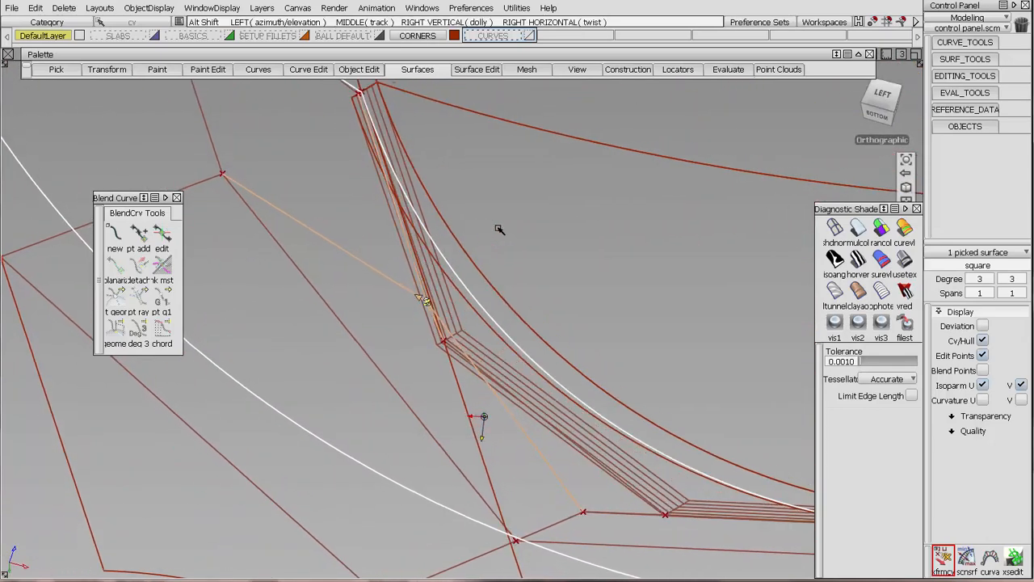
Lower the mouse sensitivity and move the picked interior CV into line with the crossing fillet's hull.
key("space")
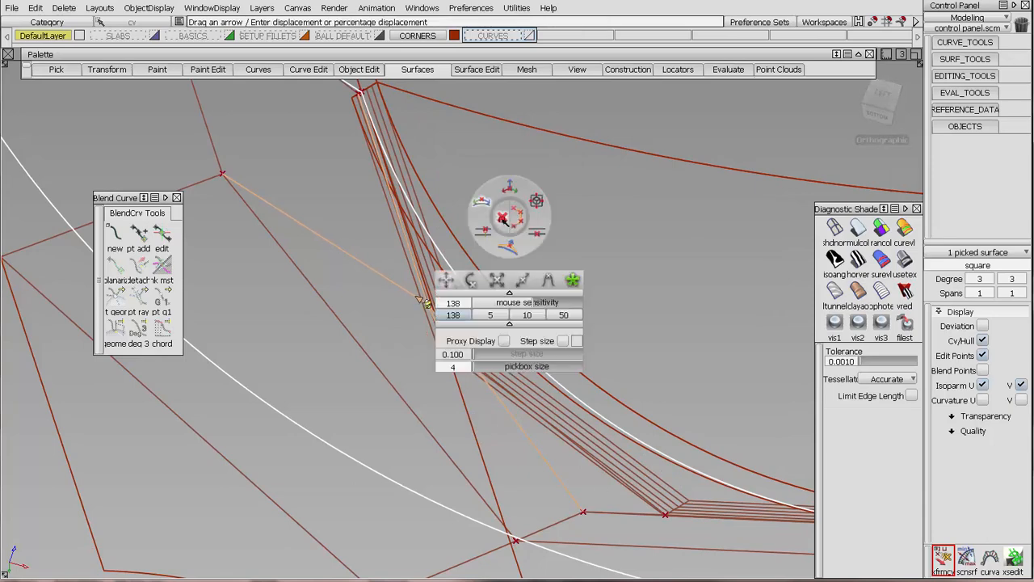
left_click(482, 302)
key("space")
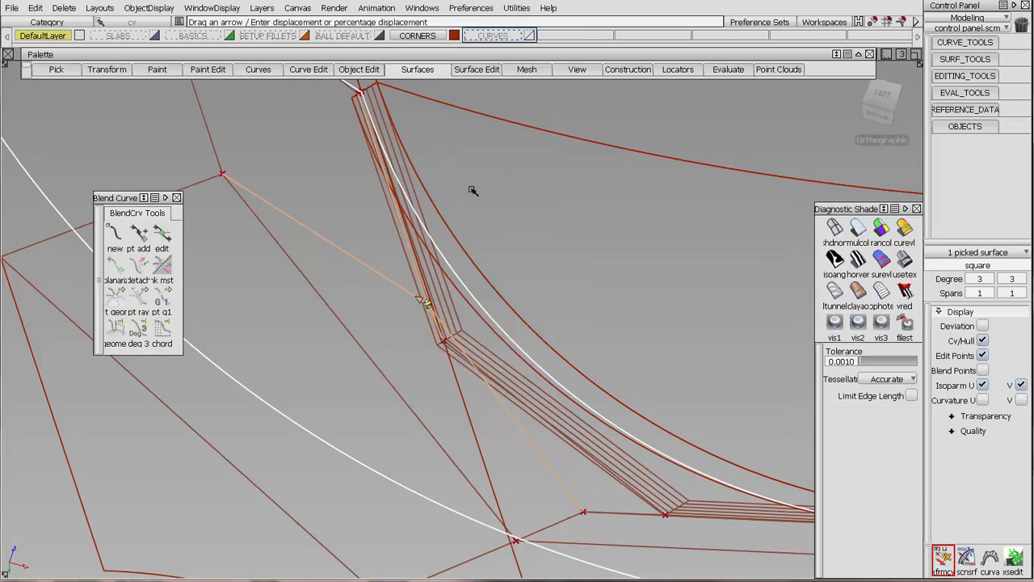
left_click_drag(473, 190, 557, 195)
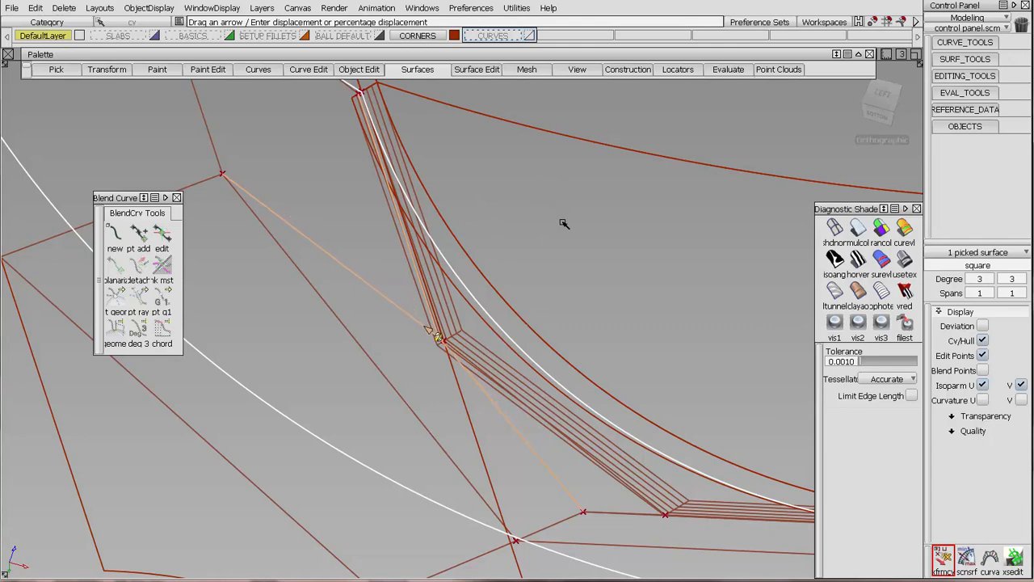
right_click_drag(526, 307, 478, 116, "alt+shift")
middle_click_drag(478, 116, 523, 257, "alt+shift")
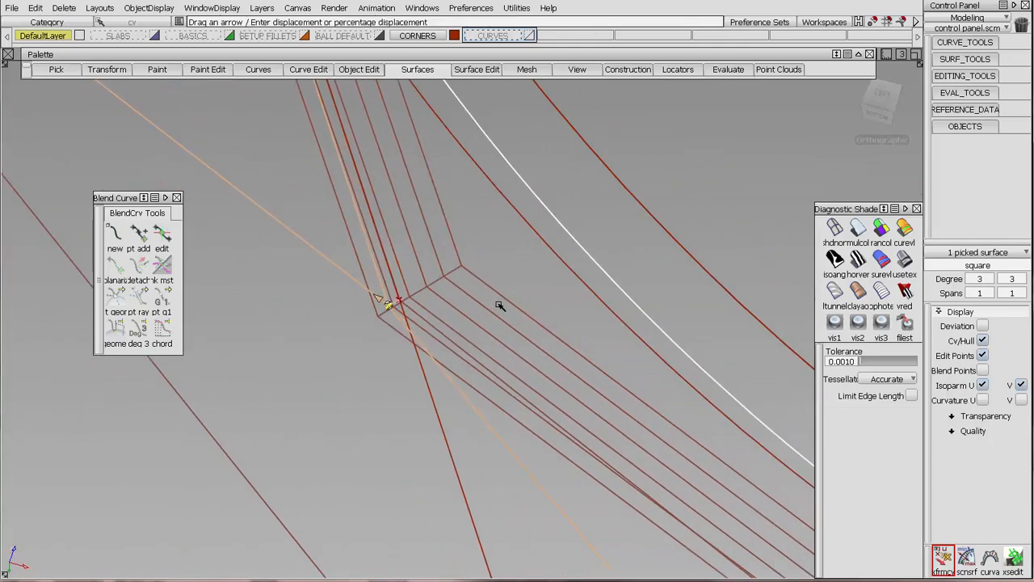
right_click_drag(499, 305, 582, 411, "alt+shift")
Move the square's lower interior CV near the inner edge into line with the crossing fillet's hull.
middle_click_drag(582, 411, 508, 202, "alt+shift")
right_click_drag(508, 201, 644, 293, "alt+shift")
left_click_drag(644, 293, 437, 412, "alt+shift")
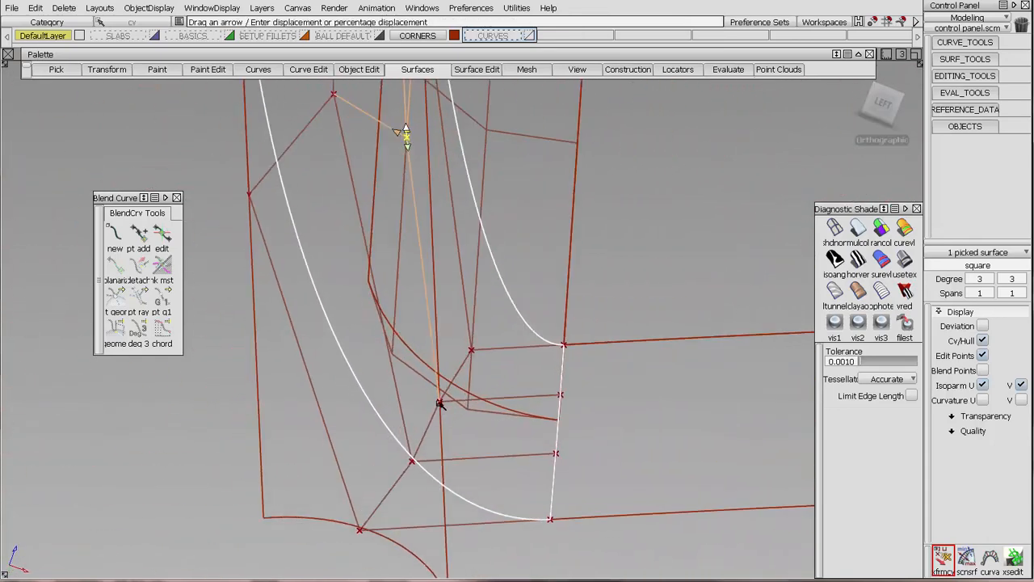
left_click(439, 403)
left_click_drag(503, 403, 694, 401)
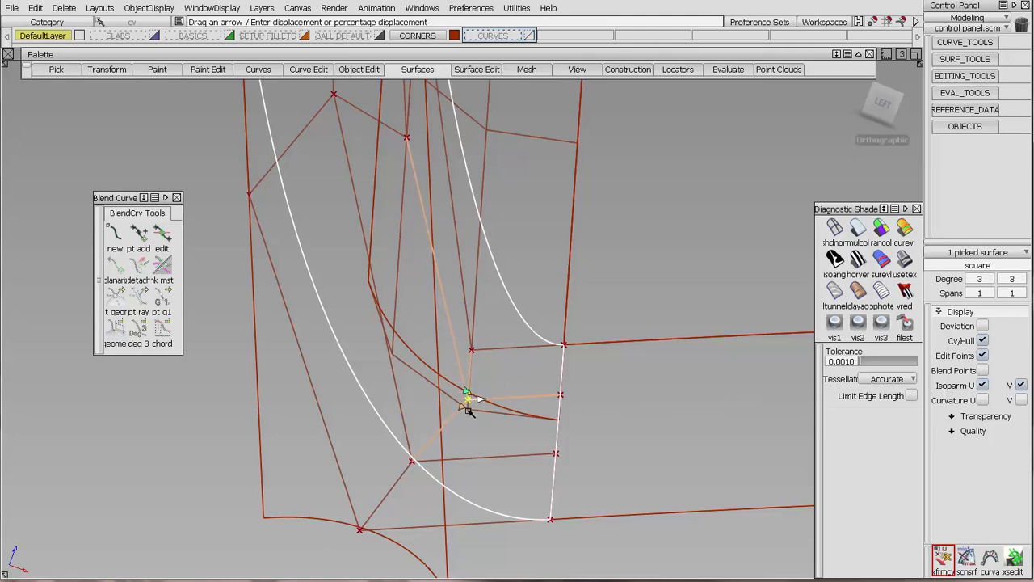
left_click_drag(494, 401, 427, 481, "ctrl+shift")
left_click_drag(450, 441, 389, 390, "alt+shift")
Hide the CVs and hull of the crossing fillet and clear the selection.
left_click(388, 390)
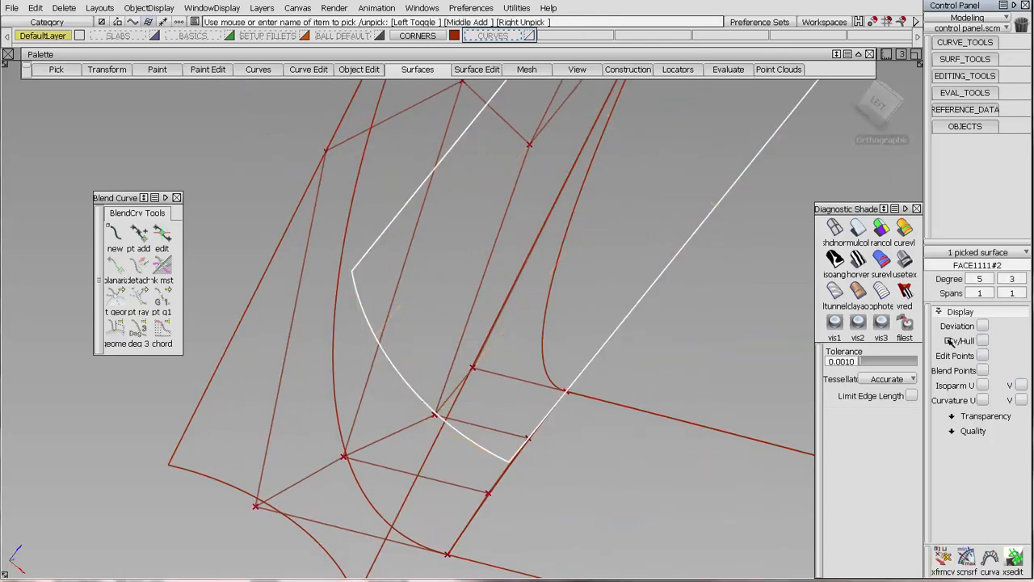
left_click_drag(436, 338, 340, 360, "alt+shift")
right_click_drag(340, 360, 427, 312, "alt+shift")
middle_click_drag(426, 312, 405, 319, "alt+shift")
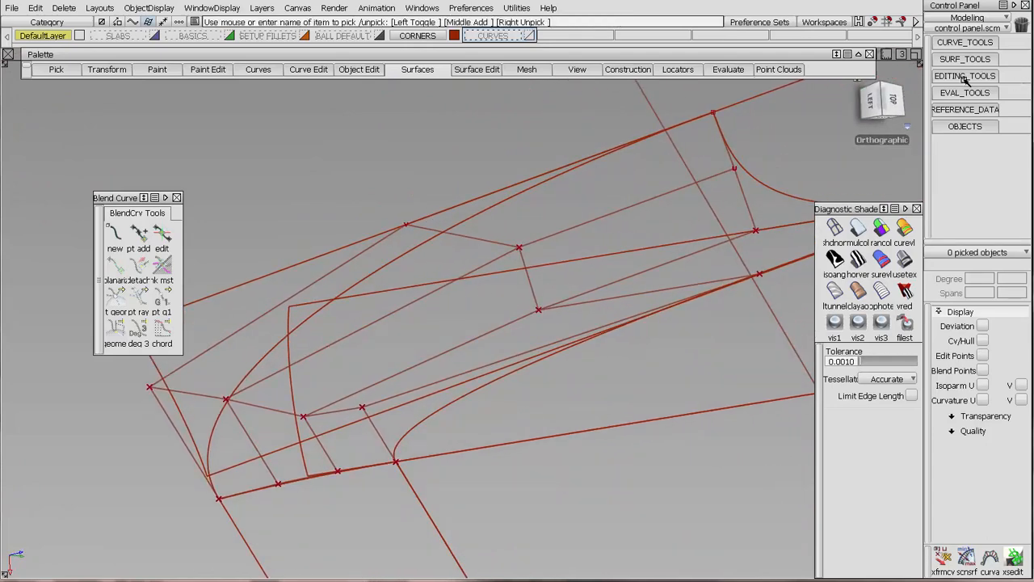
Trim the crossing fillet back to the square's long inner edge, using 3D Project trimming with the Normal vector.
left_click_drag(605, 178, 573, 261, "alt+shift")
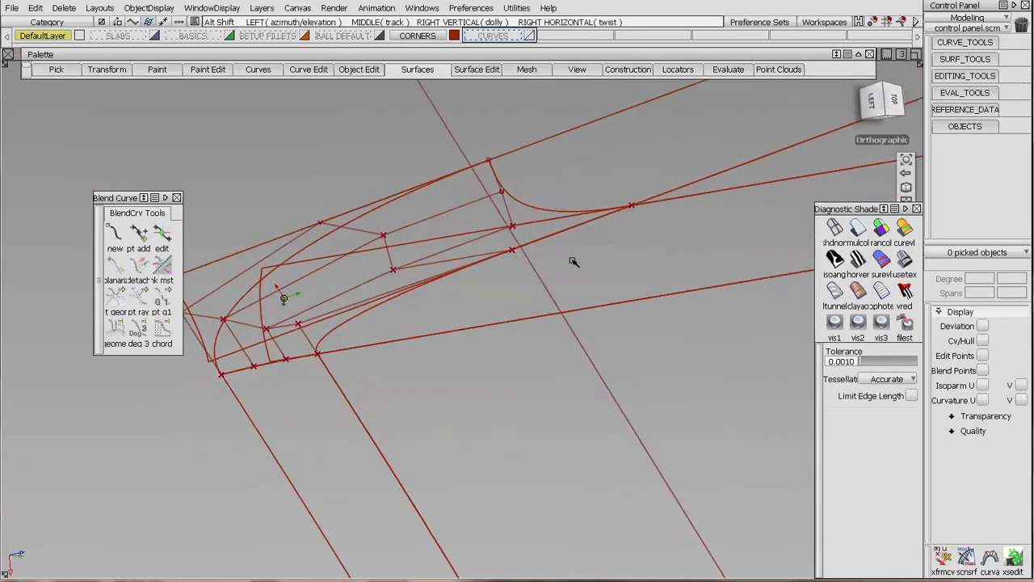
left_click(960, 76)
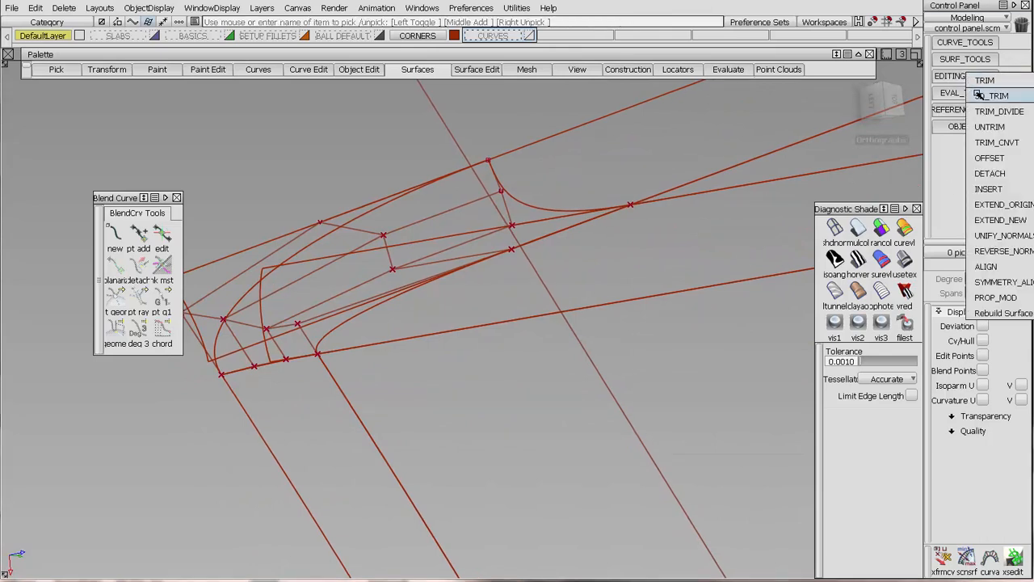
left_click(982, 81)
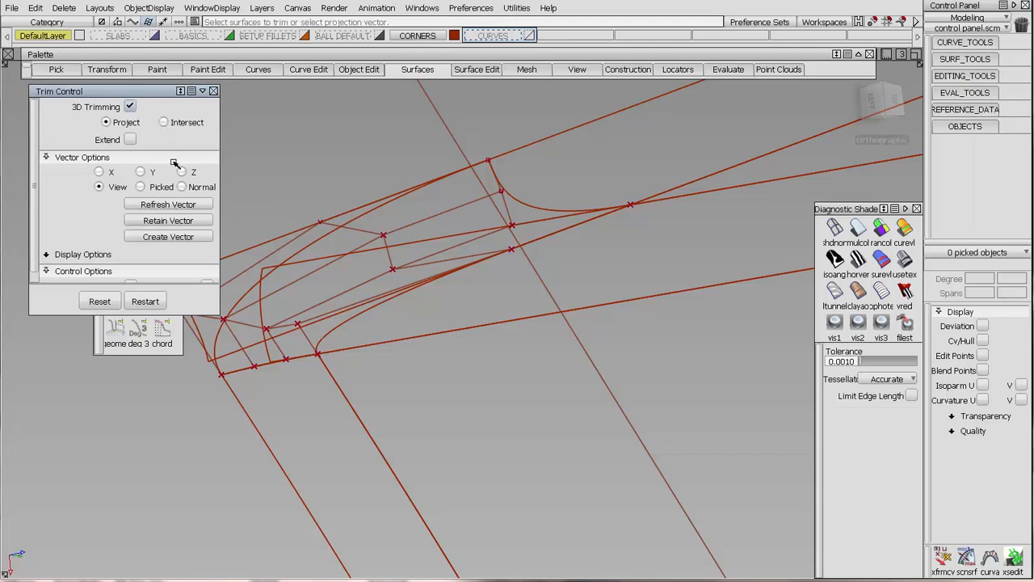
left_click(183, 187)
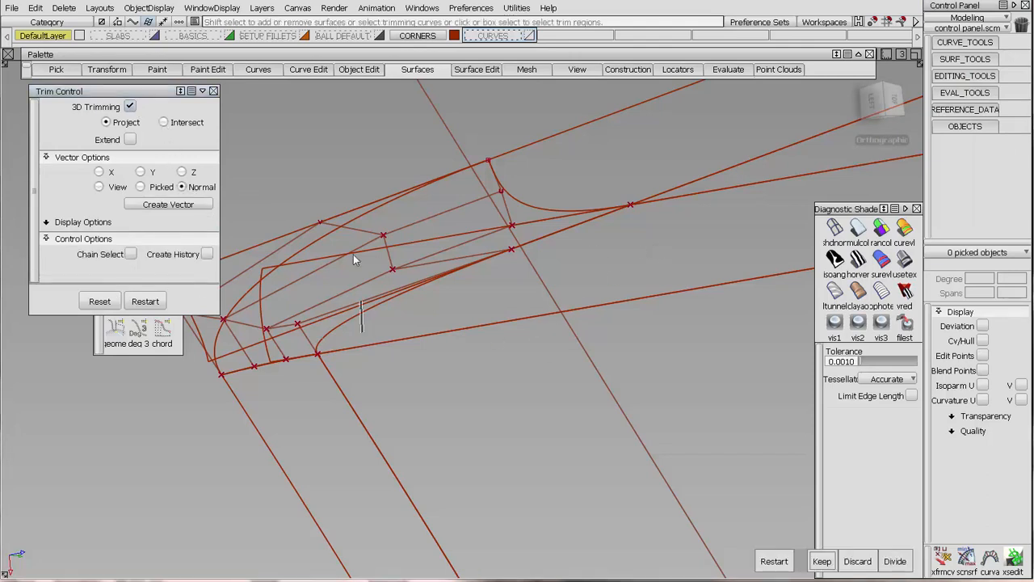
left_click(324, 258)
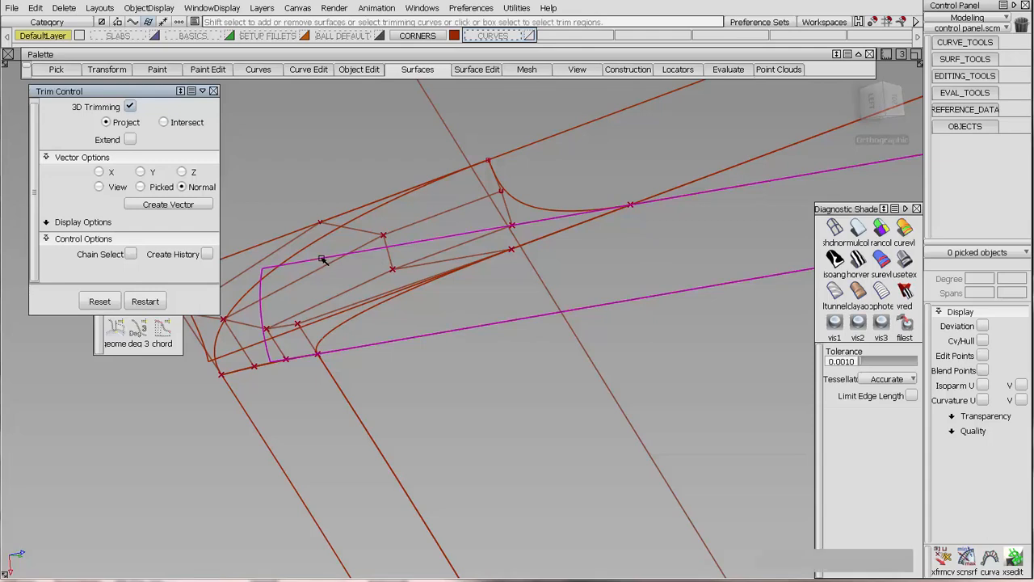
left_click(349, 324)
key("space")
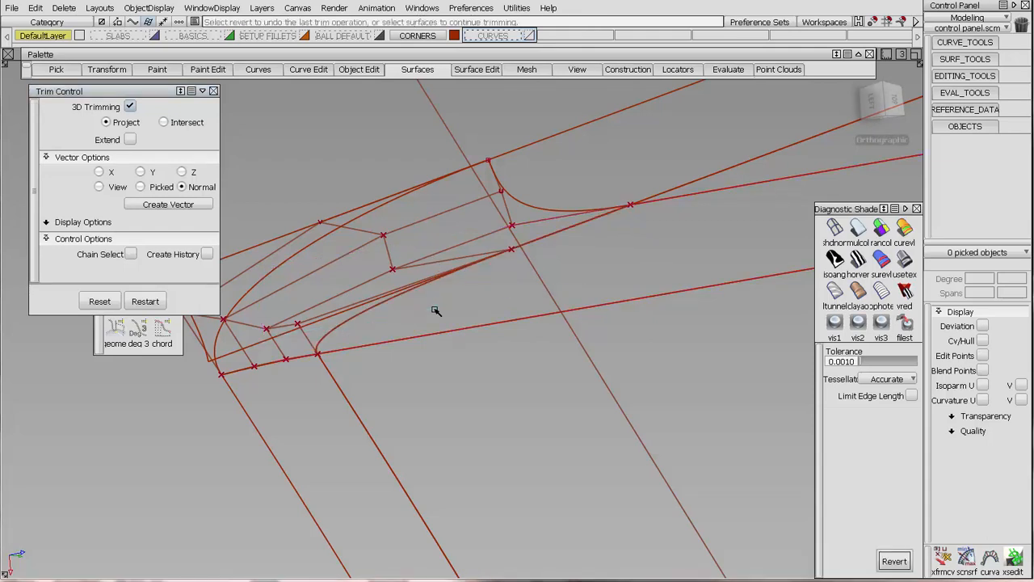
left_click_drag(485, 309, 418, 241, "alt+shift")
middle_click_drag(335, 303, 498, 298, "alt+shift")
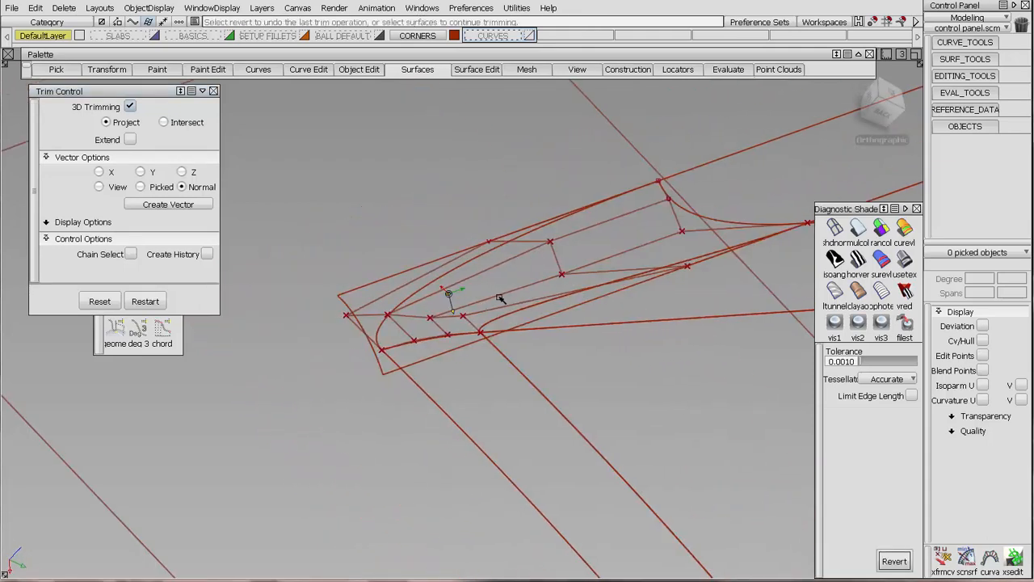
left_click_drag(769, 186, 711, 202, "ctrl+shift")
left_click(686, 213)
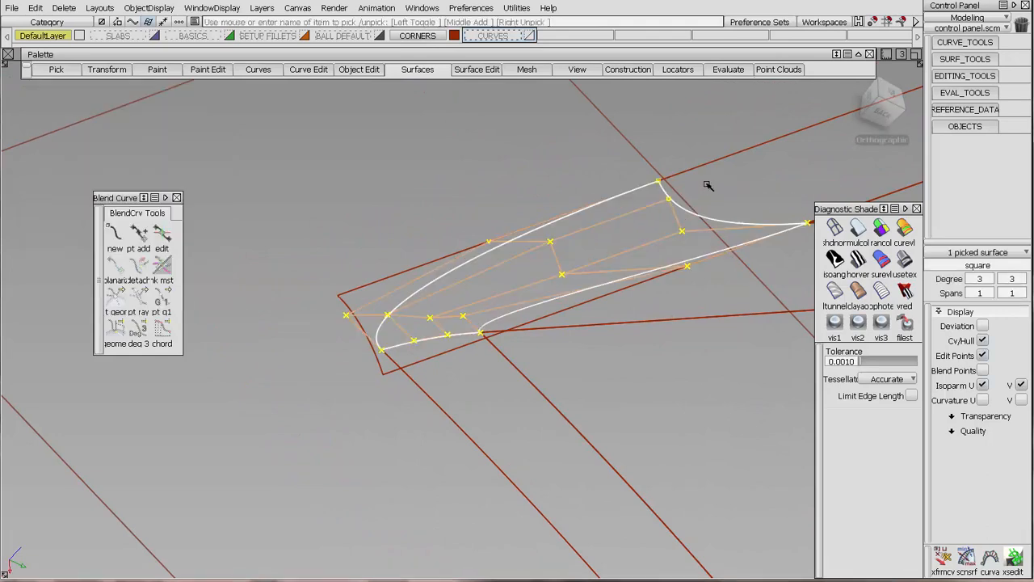
left_click(687, 193)
left_click(711, 160)
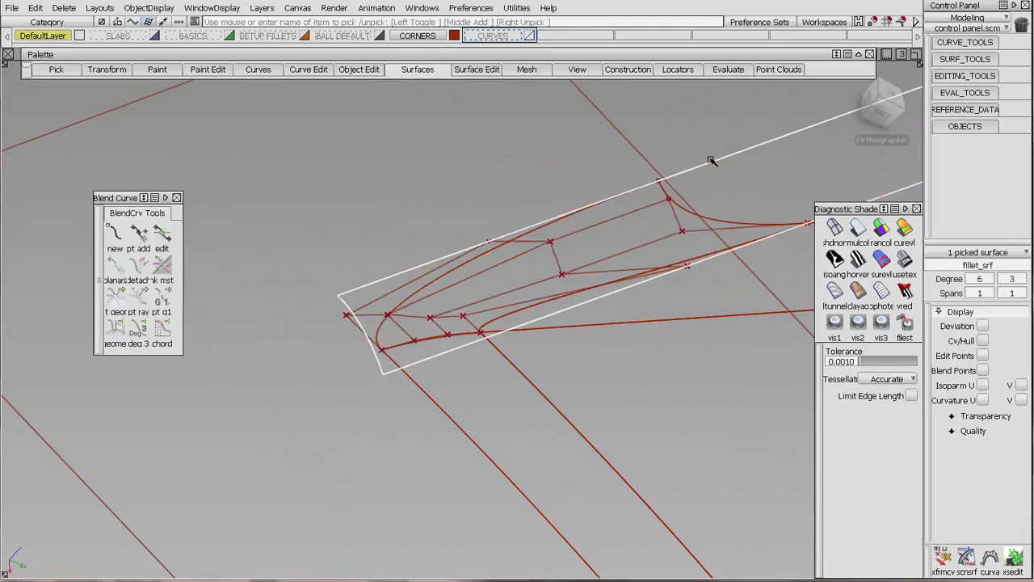
left_click(491, 185)
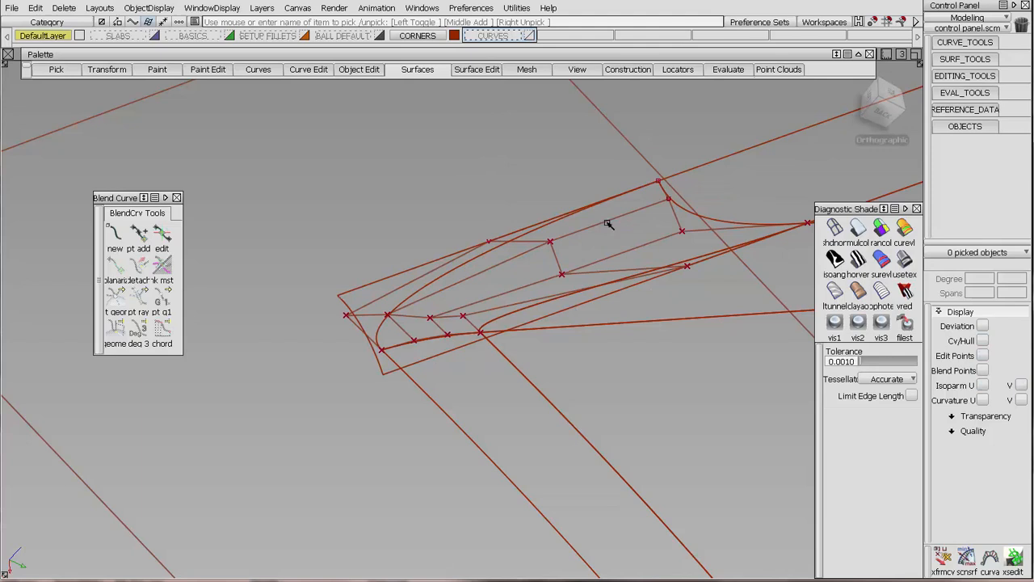
left_click(952, 59)
left_click(935, 57)
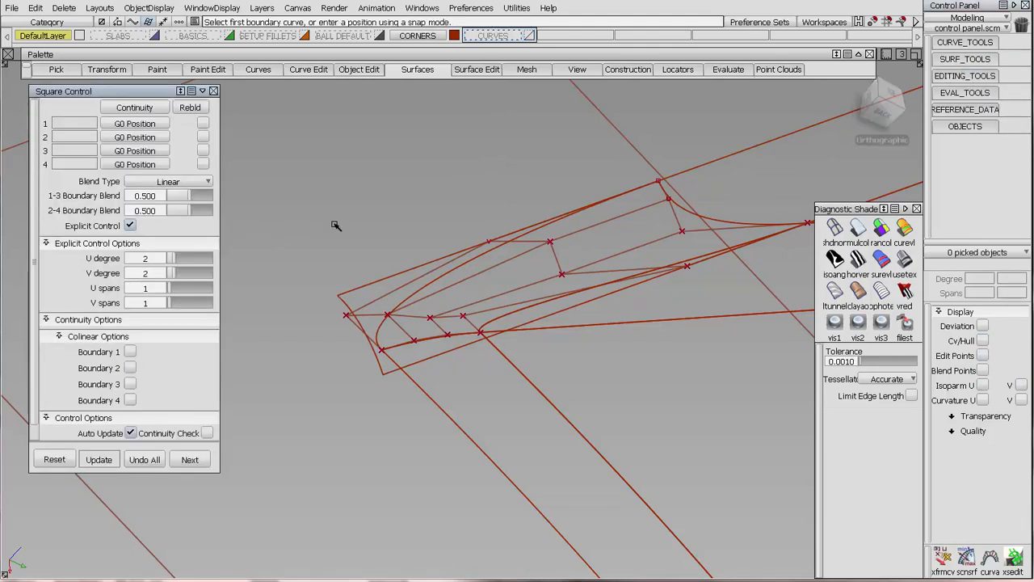
Trim fillet_srf back to the square's short upper edge, using Project trimming with the Normal vector.
left_click(952, 78)
left_click(972, 80)
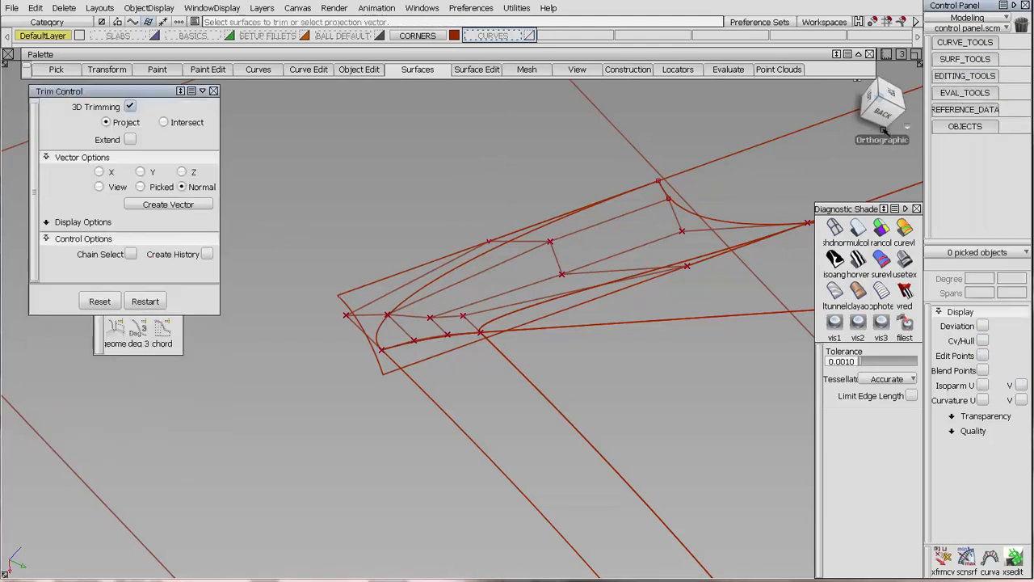
left_click(342, 304)
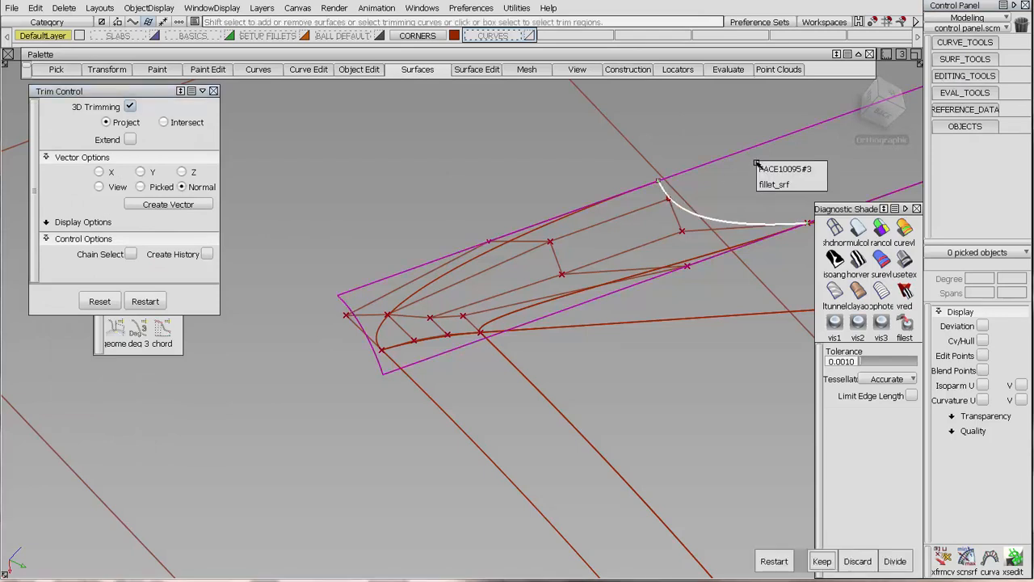
left_click(739, 182)
key("space")
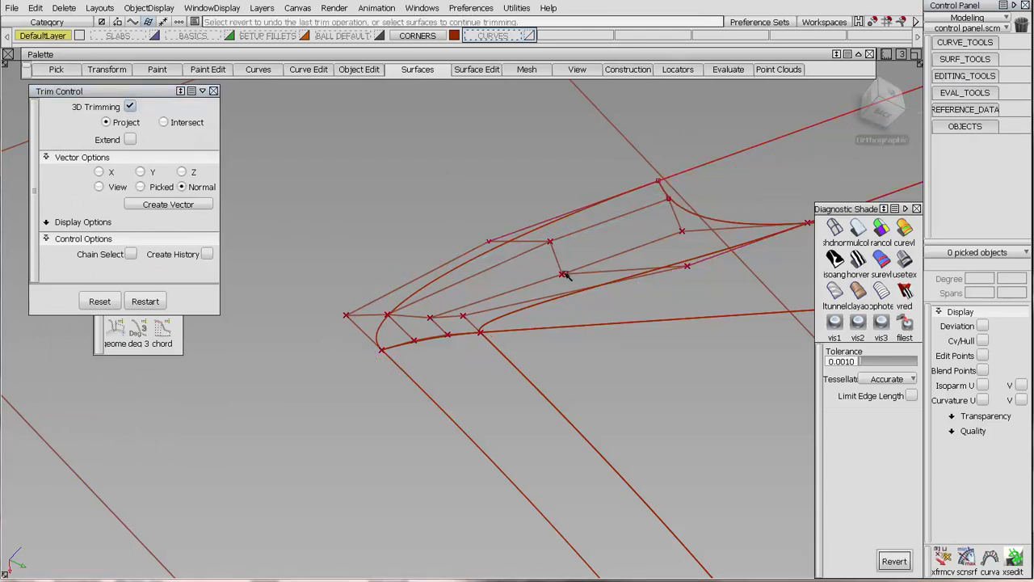
Adjust the square's two interior CVs near the outer edge with Transform CV to even out the hull spacing.
left_click_drag(566, 274, 615, 314, "alt+shift")
middle_click_drag(615, 314, 503, 326, "alt+shift")
left_click_drag(567, 377, 556, 270, "ctrl+shift")
left_click_drag(554, 218, 337, 301, "alt+shift")
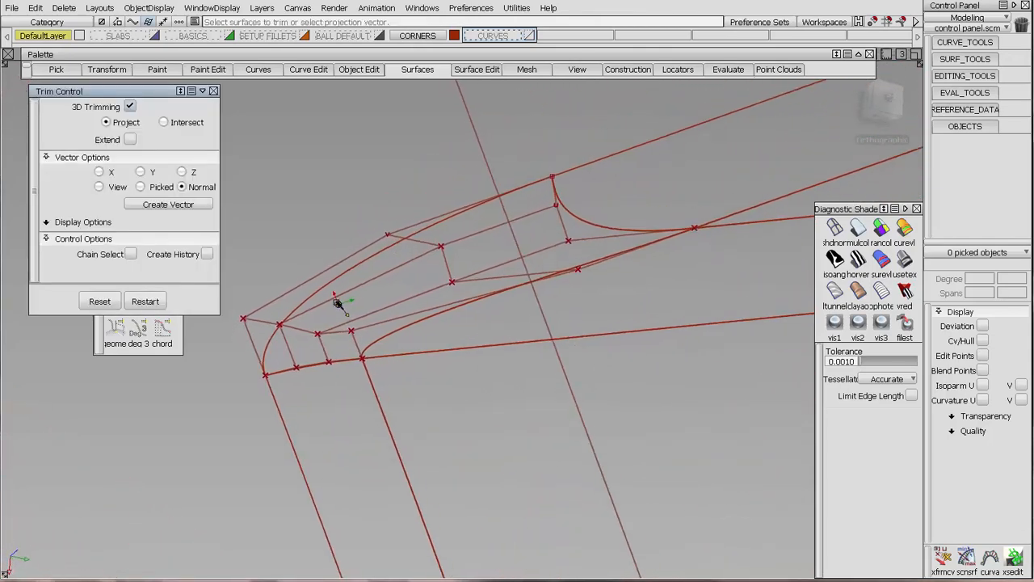
right_click_drag(337, 301, 584, 272, "alt+shift")
left_click_drag(584, 273, 563, 275, "alt+shift")
middle_click_drag(564, 275, 571, 278, "alt+shift")
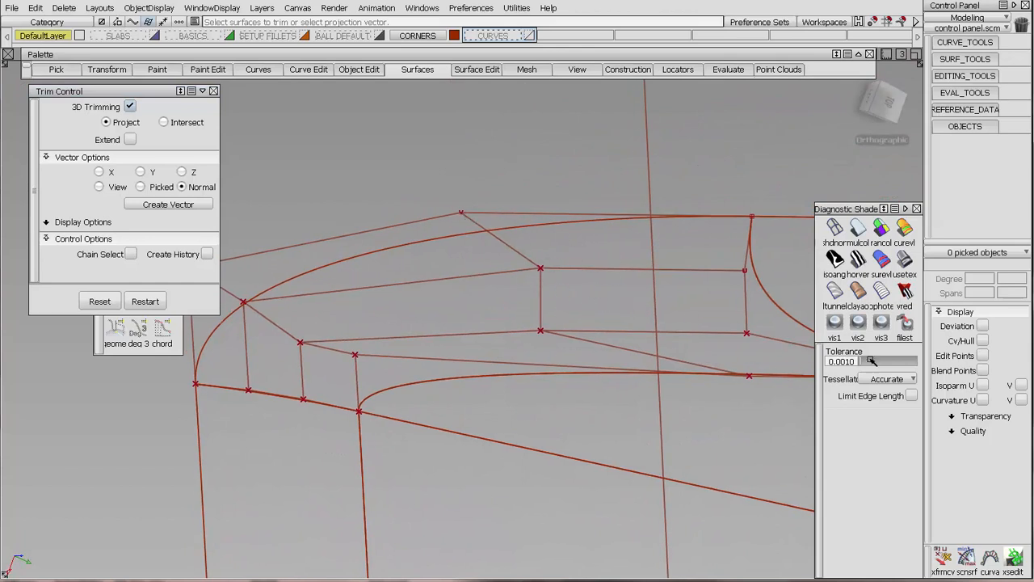
left_click(944, 558)
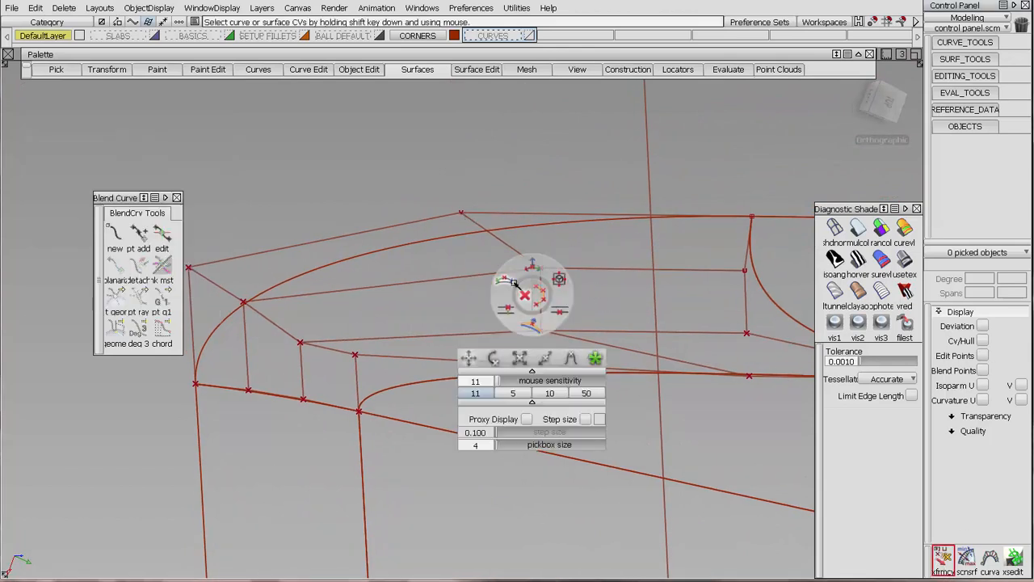
left_click(536, 269, "shift")
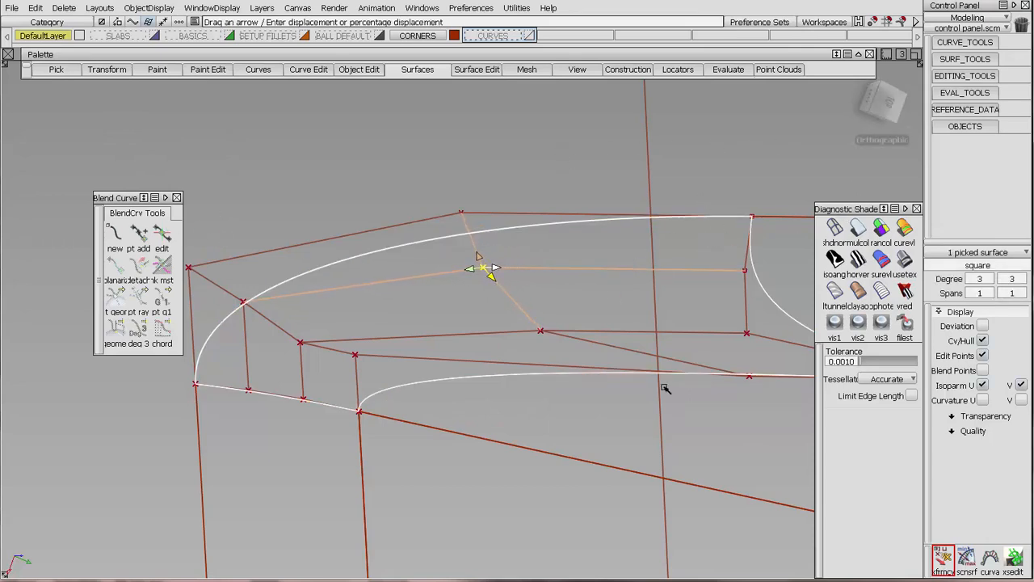
left_click_drag(553, 206, 259, 292, "alt+shift")
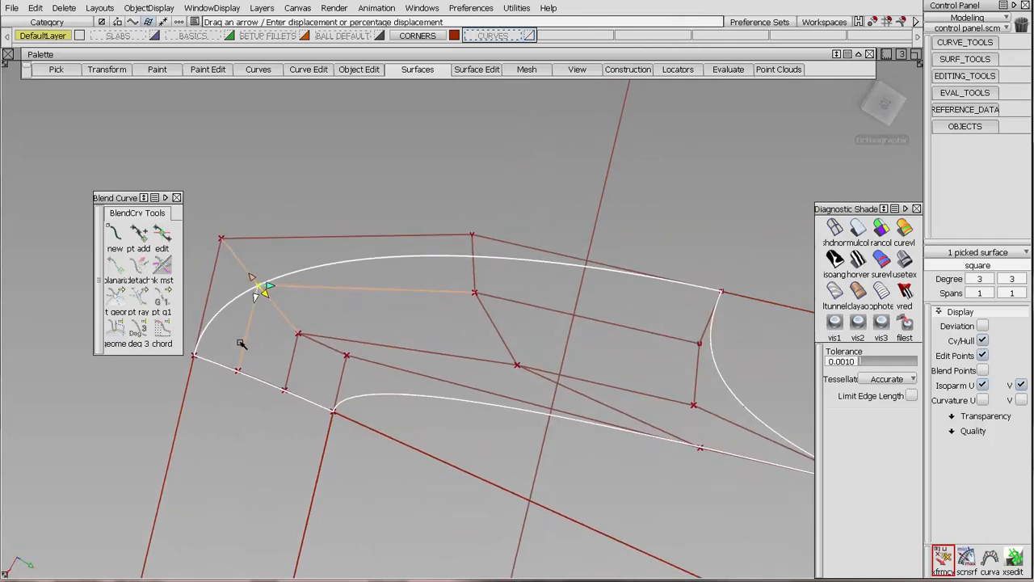
left_click_drag(241, 343, 230, 421)
Clear the selection and hide the CVs and hull of the square at the corner.
left_click_drag(314, 212, 520, 267, "alt+shift")
left_click(470, 223)
key("ctrl+h")
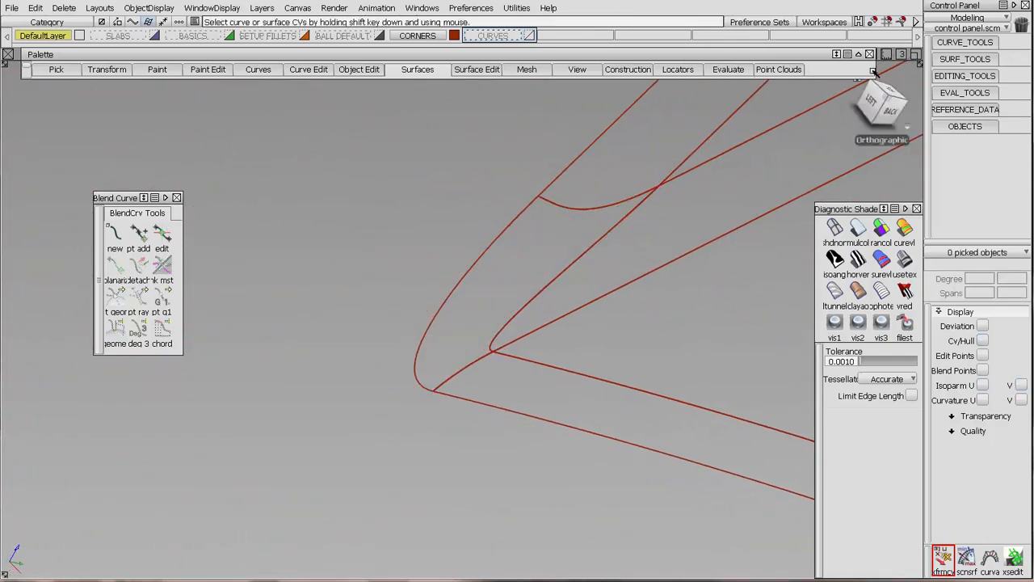
Project the square's long outer edge onto the adjoining face as a curve on surface, using the Normal vector.
left_click(949, 60)
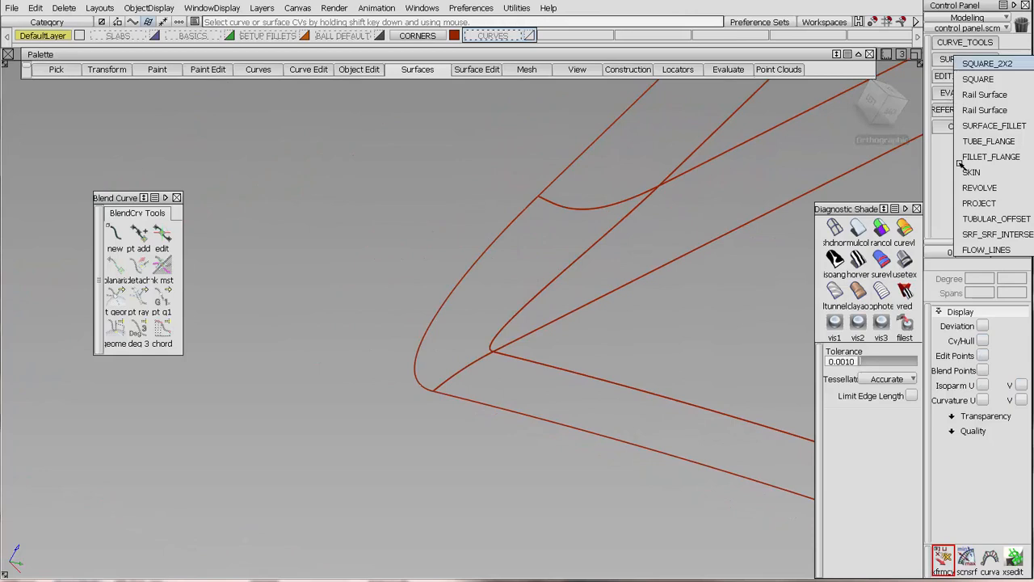
left_click(960, 202)
left_click(394, 229)
right_click_drag(462, 141, 472, 467, "alt+shift")
middle_click_drag(439, 266, 469, 267, "alt+shift")
right_click_drag(515, 270, 539, 65, "alt+shift")
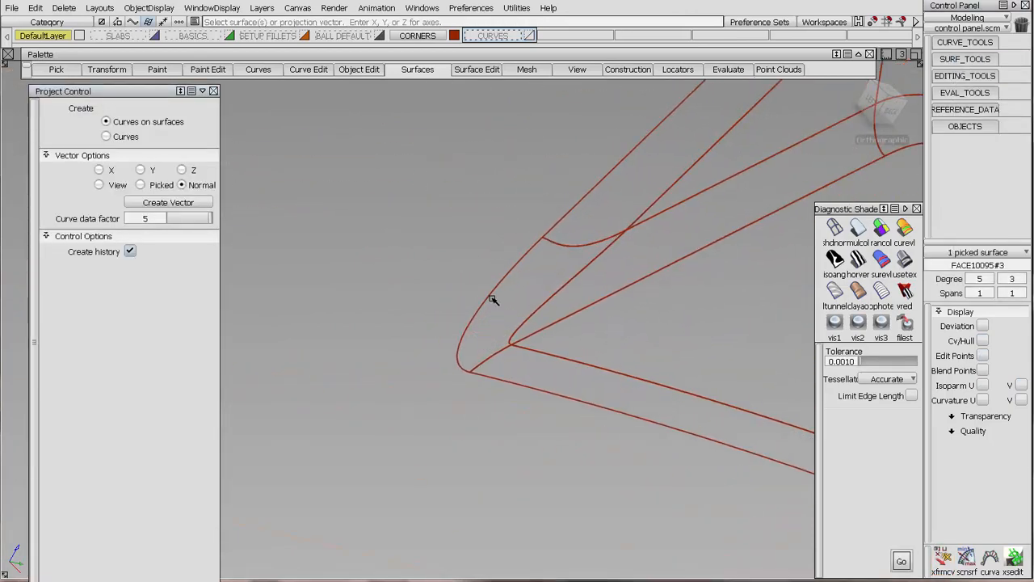
left_click(492, 290)
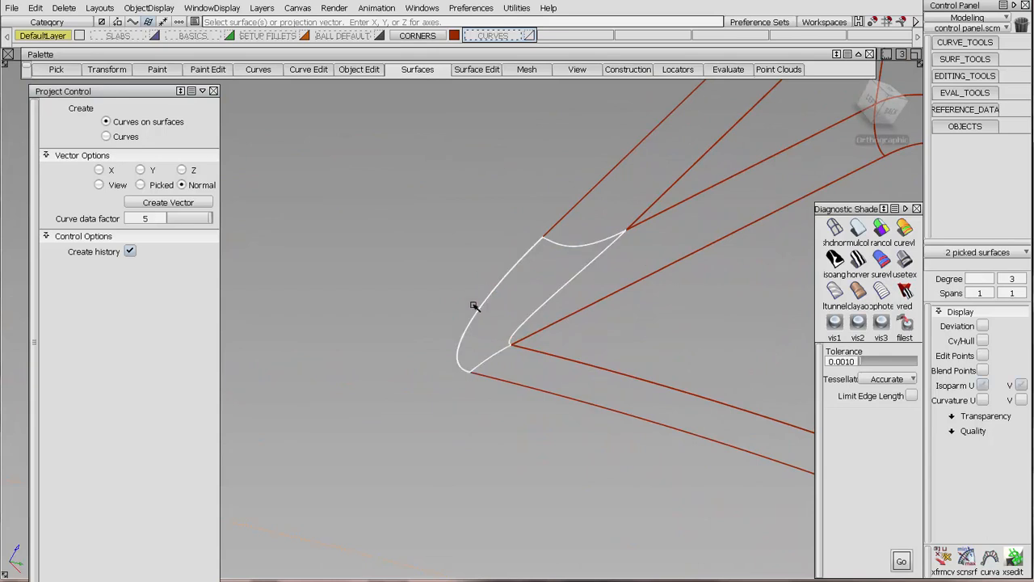
key("space")
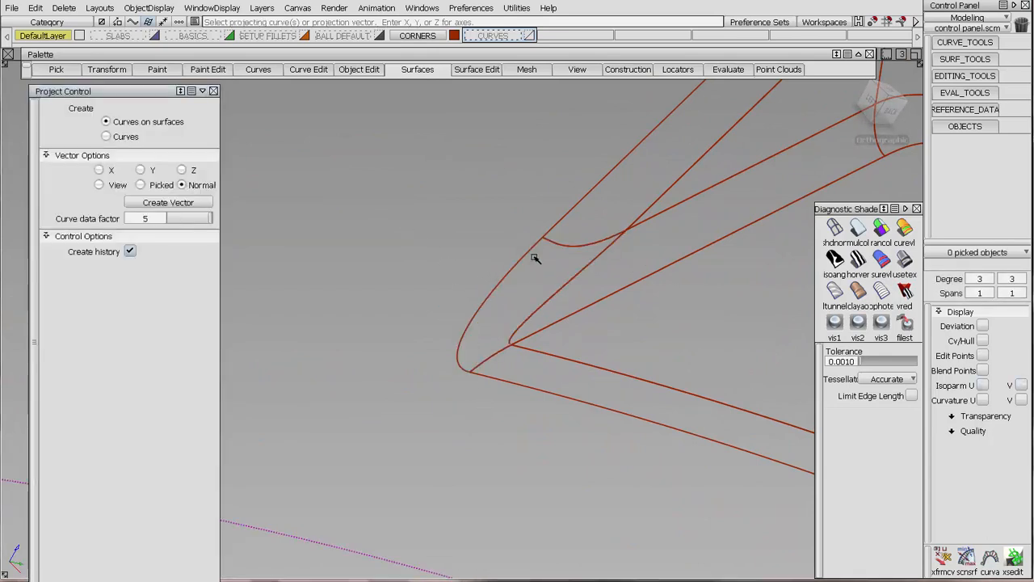
left_click(535, 258)
Check tangent continuity along the square's boundaries with the adjoining face and neighbouring fillets.
left_click(939, 93)
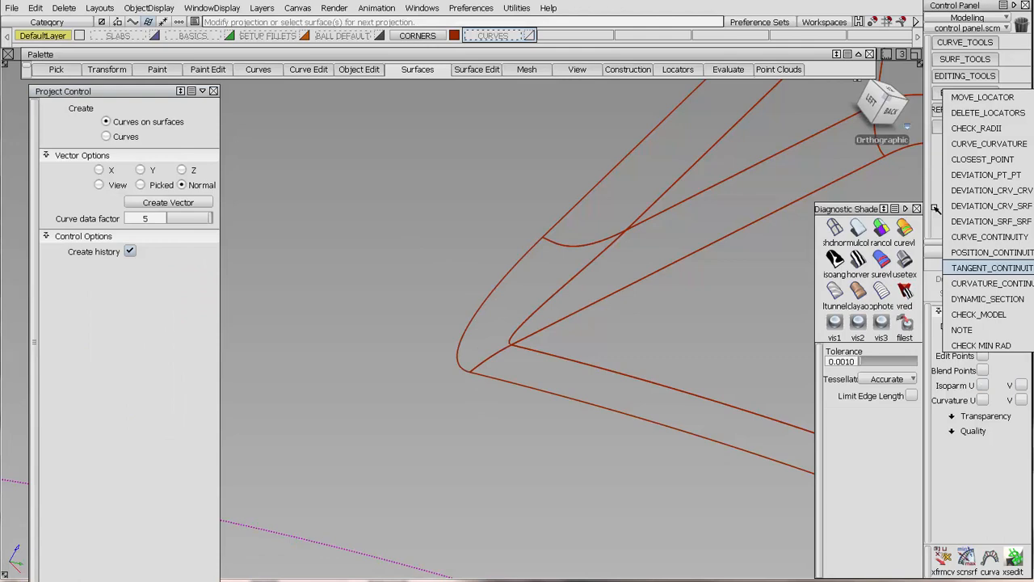
left_click(957, 268)
left_click(529, 253)
left_click(487, 359)
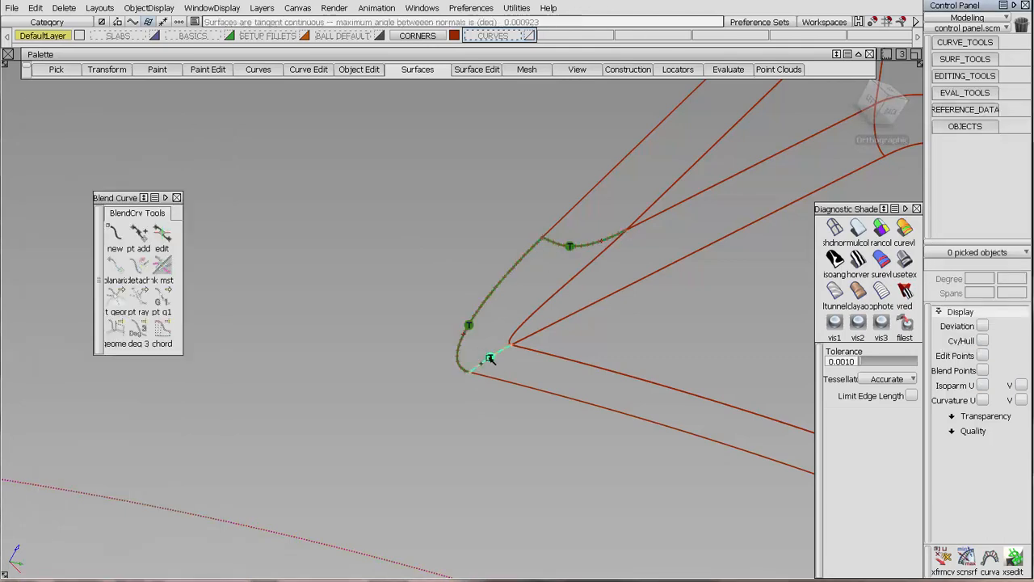
left_click(520, 324)
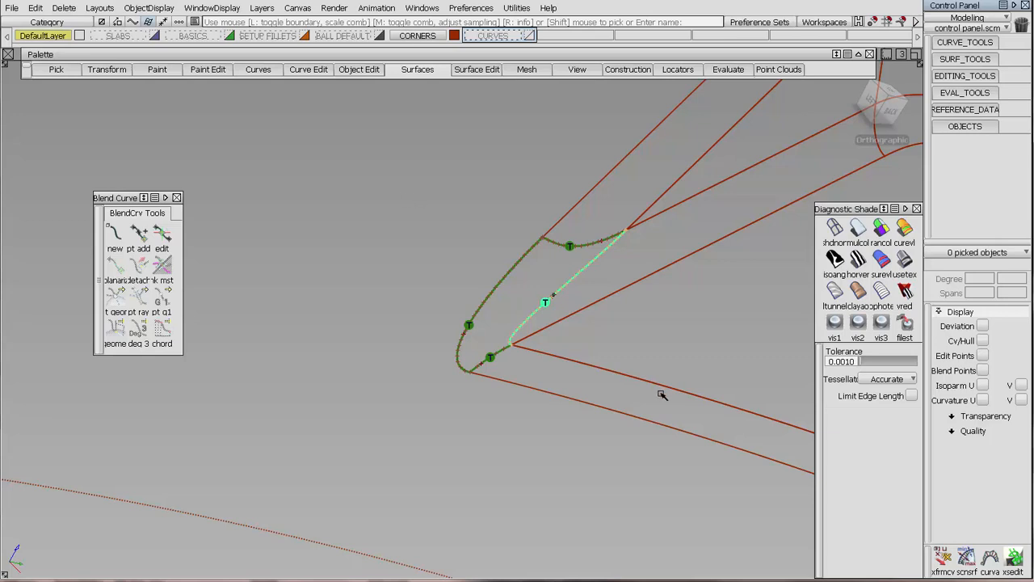
Display the CVs and hull of the square at the corner, and clear the selection.
left_click_drag(649, 237, 655, 253, "ctrl+shift")
left_click(527, 257)
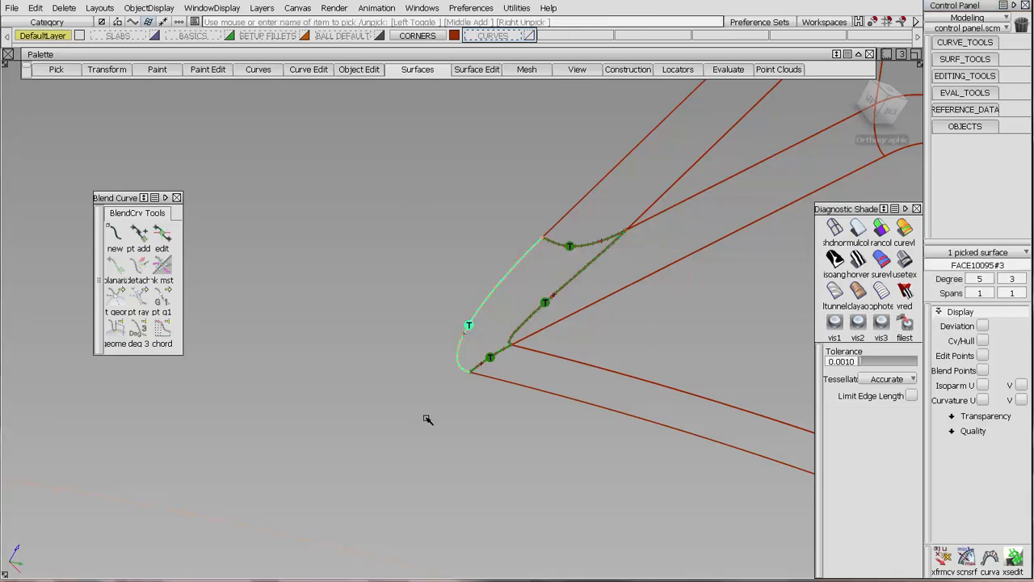
left_click(619, 240)
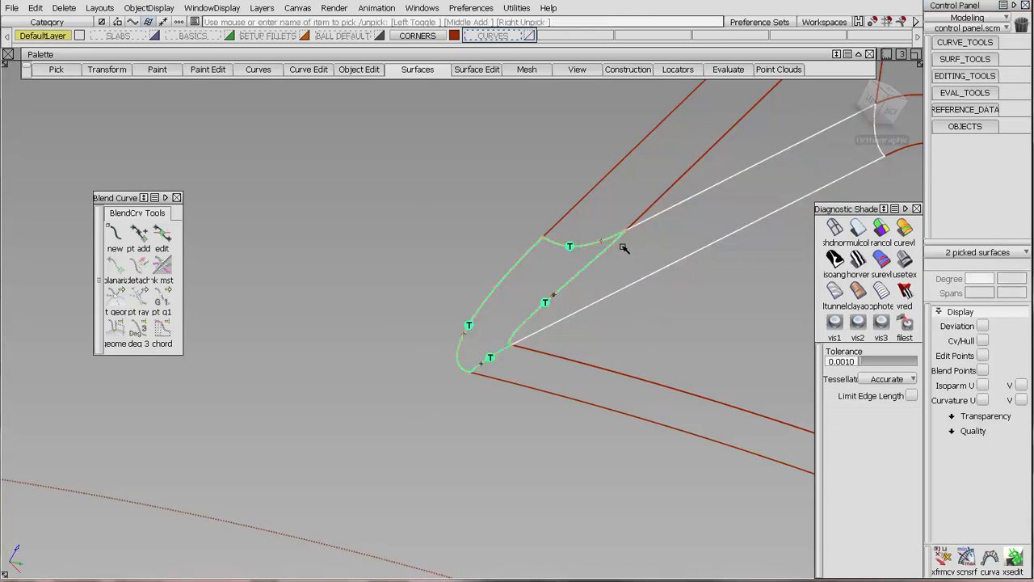
left_click(664, 210)
left_click(683, 215)
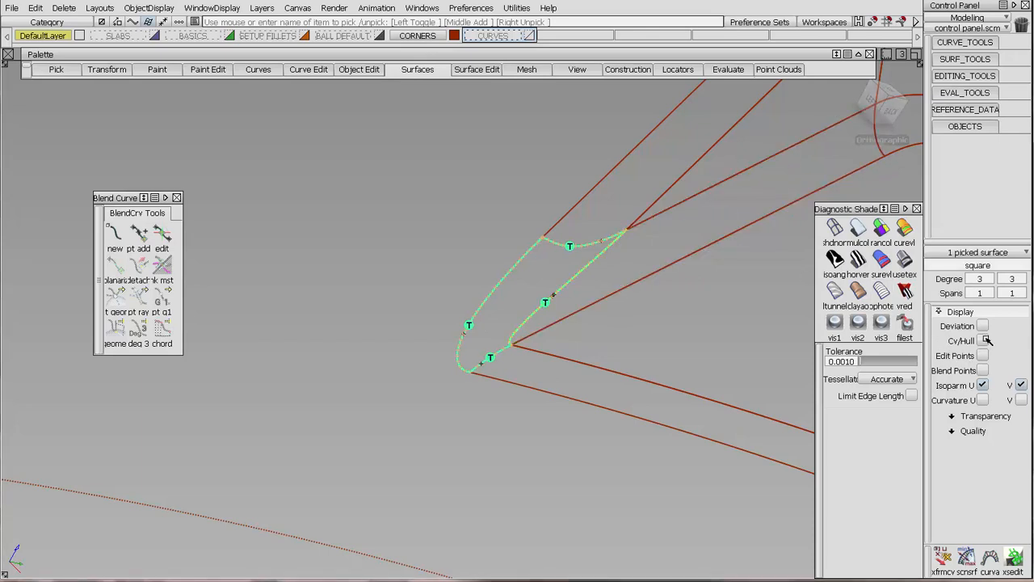
left_click(984, 340)
left_click_drag(544, 393, 554, 283, "ctrl+shift")
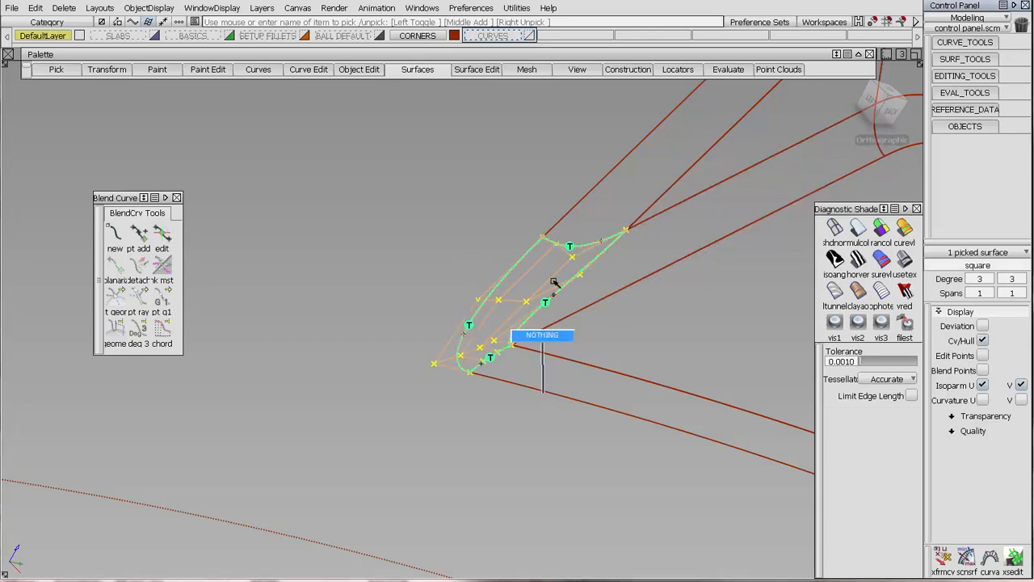
Examine the square's hull alignment with the adjoining fillets from several angles, and view the corner within the whole pocket.
mouse_move(597, 257)
right_mouse_down("alt+shift")
mouse_move(609, 259)
mouse_move(587, 269)
right_mouse_up("alt+shift")
middle_click_drag(587, 269, 363, 378, "alt+shift")
left_click_drag(363, 377, 522, 285, "alt+shift")
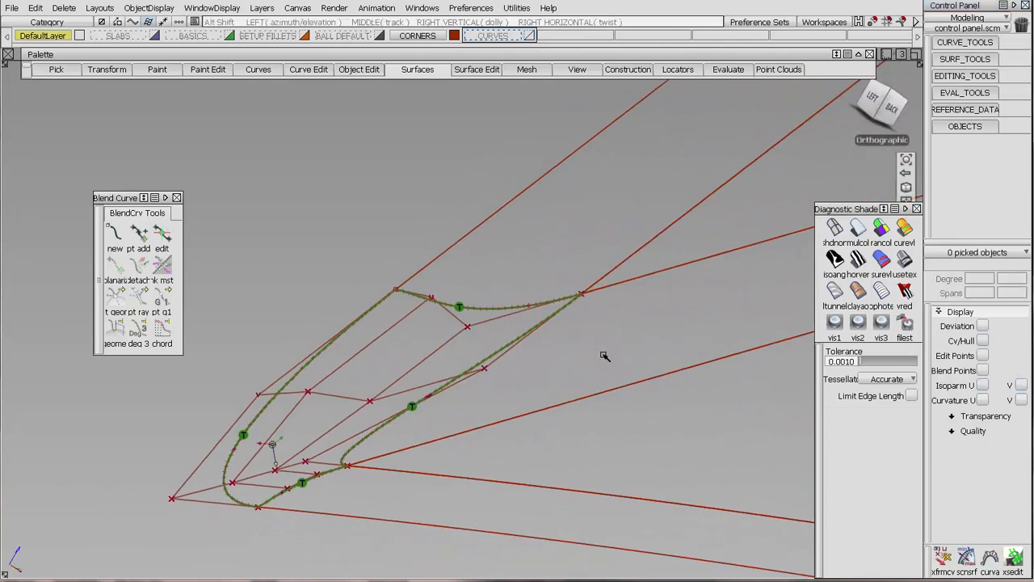
left_click_drag(606, 353, 634, 397, "alt+shift")
right_click_drag(634, 398, 299, 430, "alt+shift")
middle_click_drag(299, 430, 407, 307, "alt+shift")
mouse_move(407, 307)
left_mouse_down("alt+shift")
mouse_move(423, 276)
mouse_move(413, 326)
left_mouse_up("alt+shift")
right_click_drag(413, 326, 450, 254, "alt+shift")
left_click_drag(450, 254, 345, 389, "alt+shift")
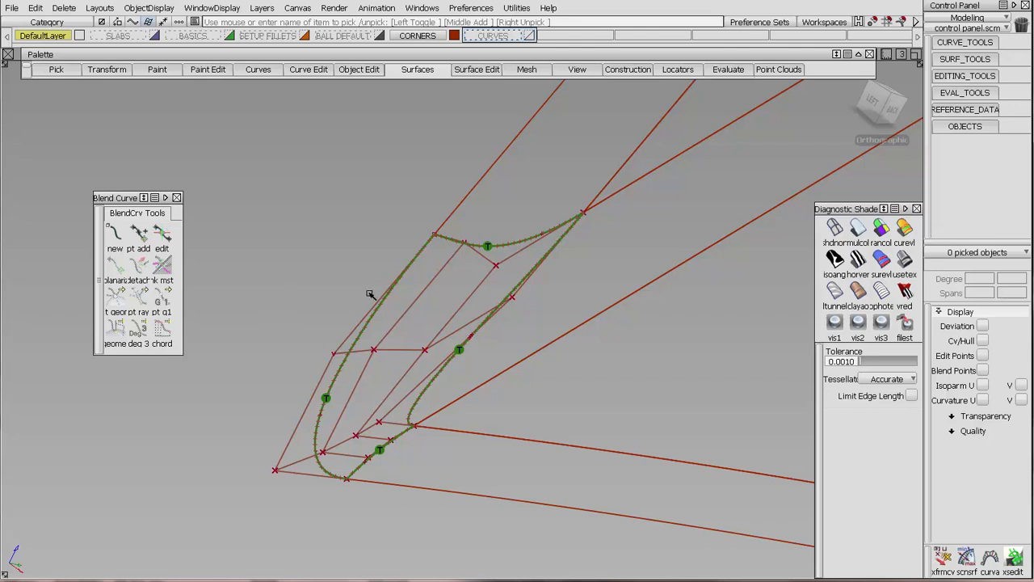
right_click_drag(370, 294, 477, 301, "alt+shift")
left_click_drag(485, 305, 549, 328, "alt+shift")
right_click_drag(549, 328, 562, 299, "alt+shift")
middle_click_drag(563, 299, 488, 345, "alt+shift")
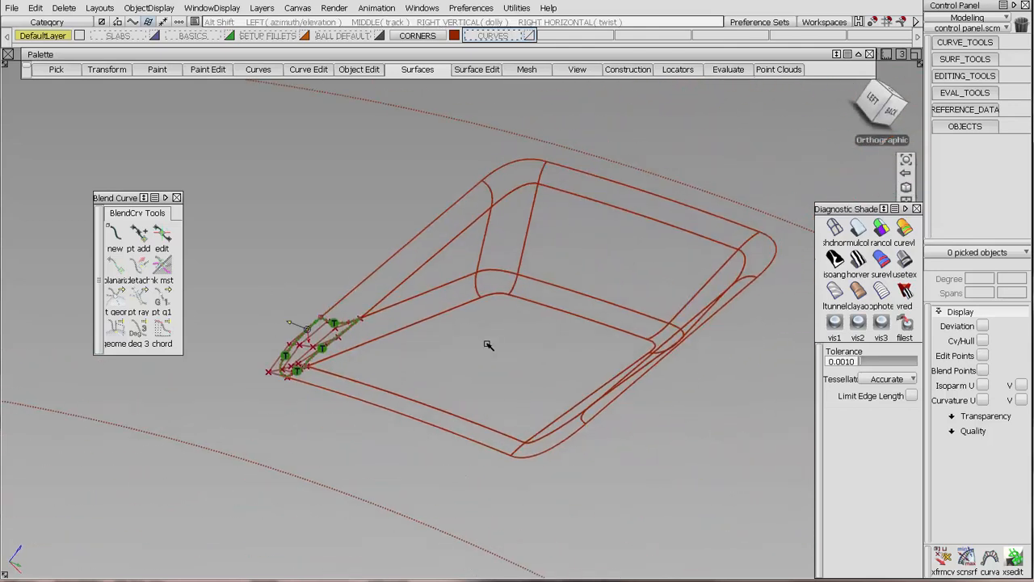
left_click_drag(493, 385, 497, 322, "ctrl+shift")
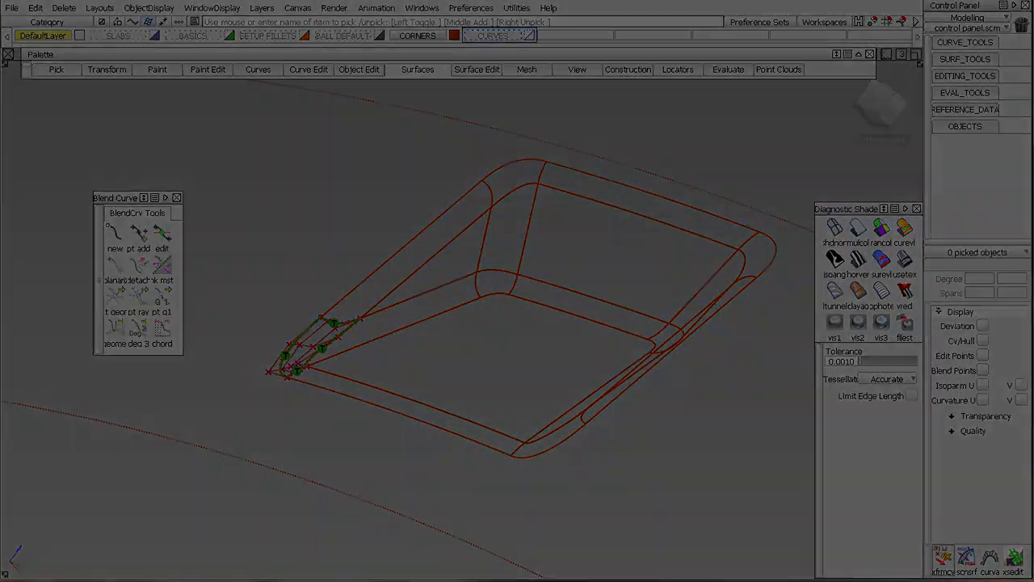